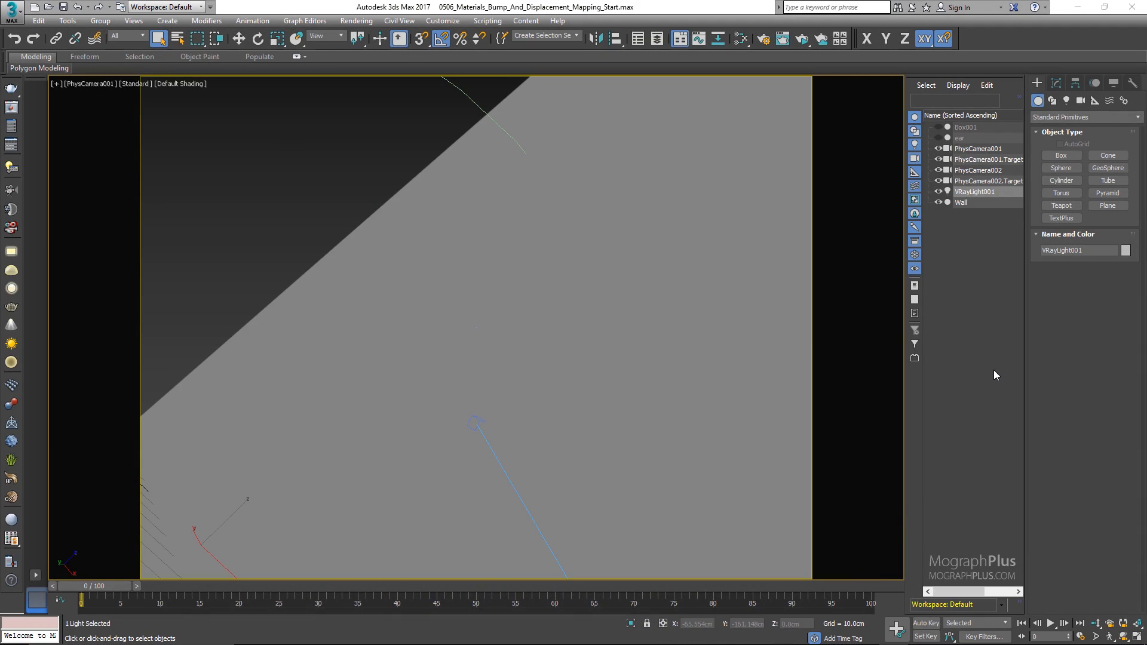
Examine the Wall object and the PhysCamera001 and PhysCamera002 cameras by selecting them in the scene.
left_click(620, 302)
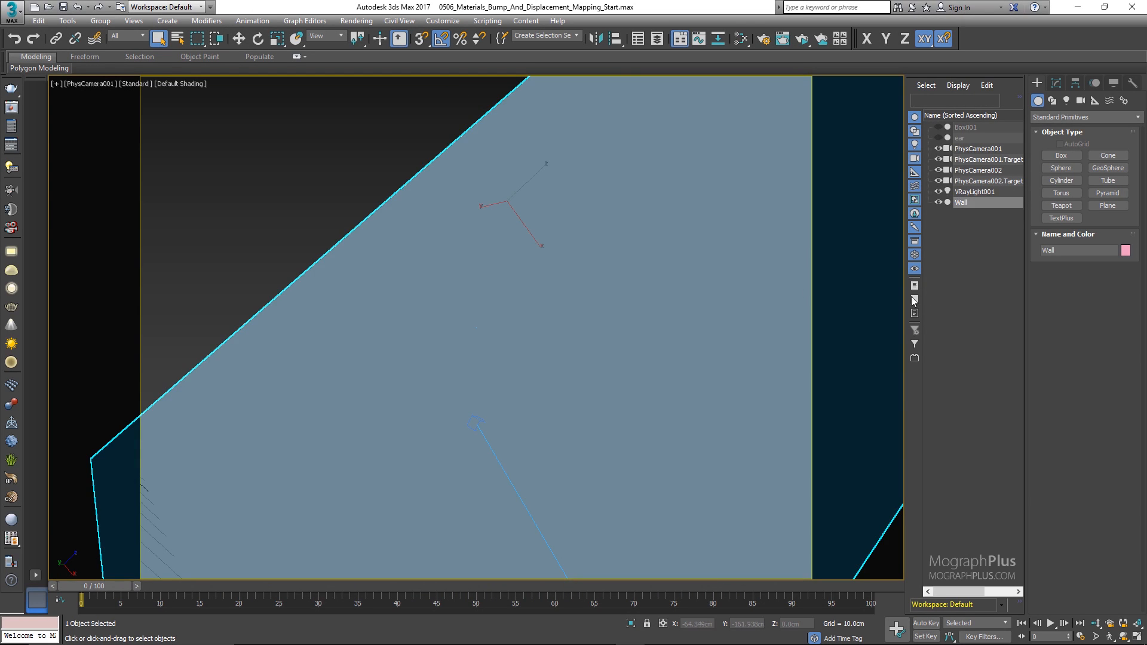
left_click(995, 240)
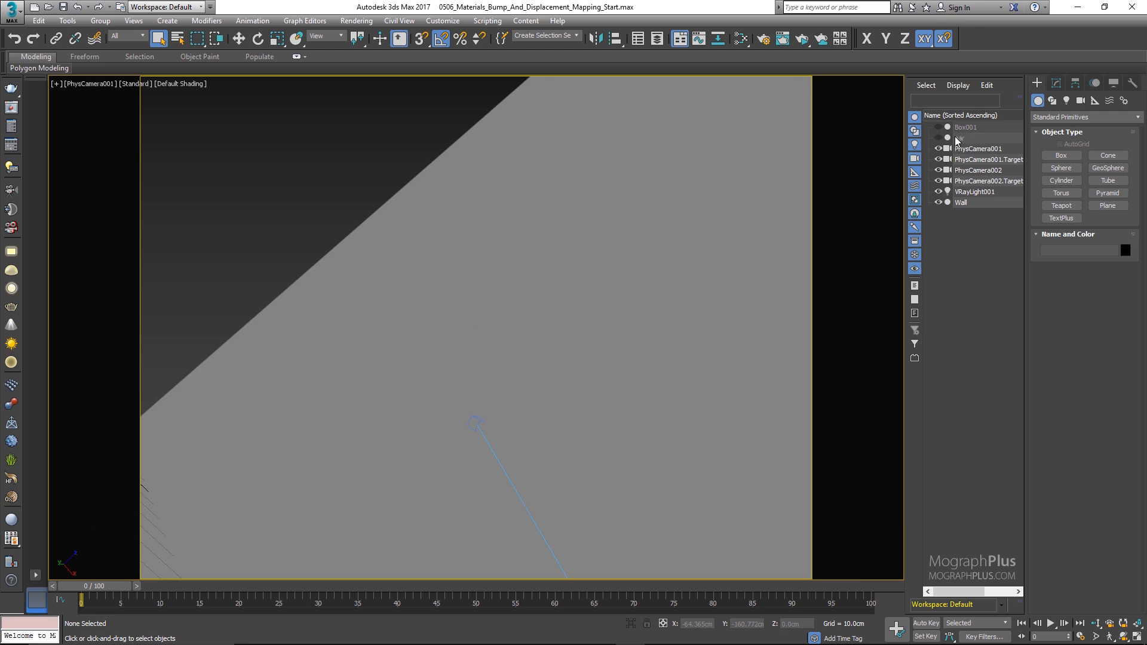
left_click(960, 148)
left_click(971, 170)
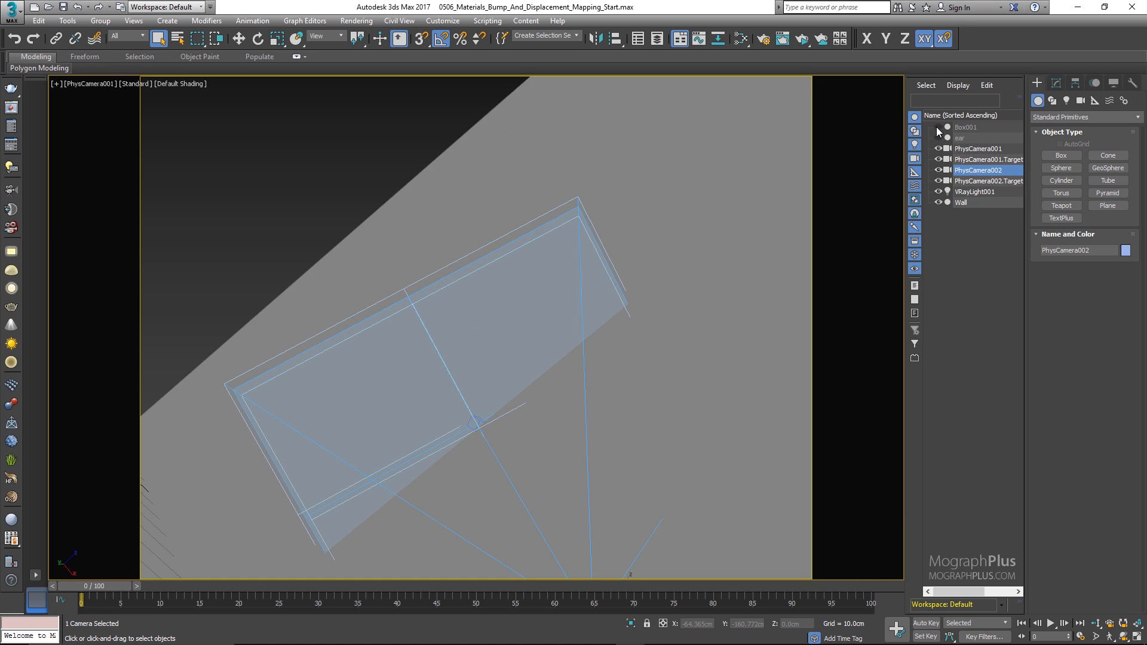
Unhide the ear object briefly to view it, hide it again and clear the selection.
left_click(937, 127)
left_click(938, 126)
left_click(937, 138)
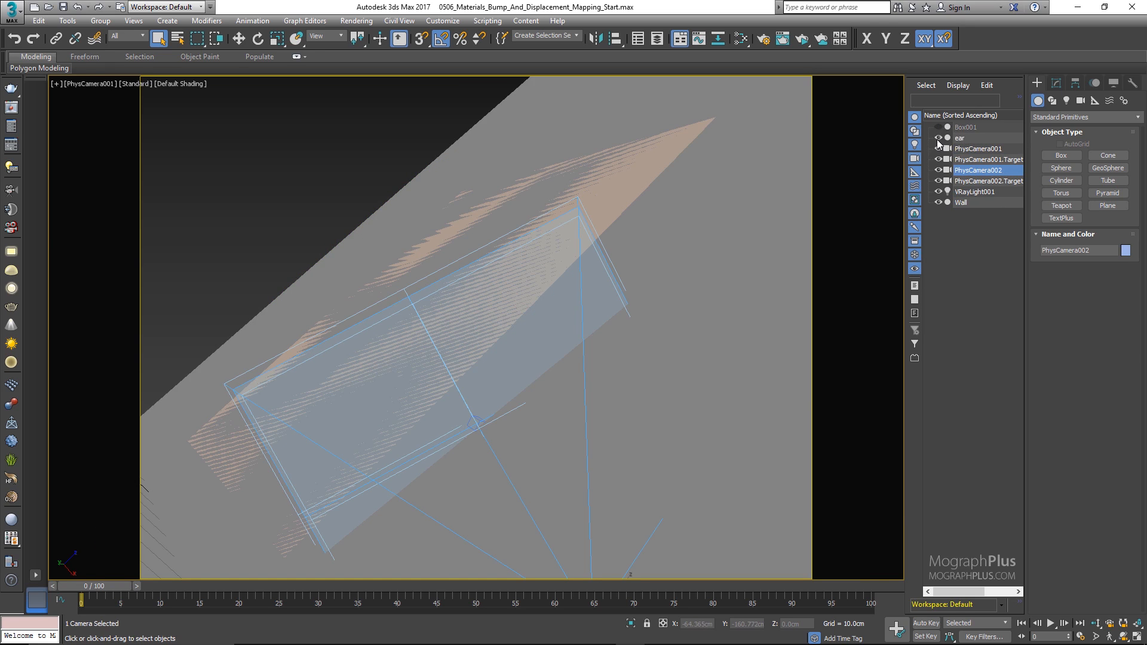
left_click(937, 138)
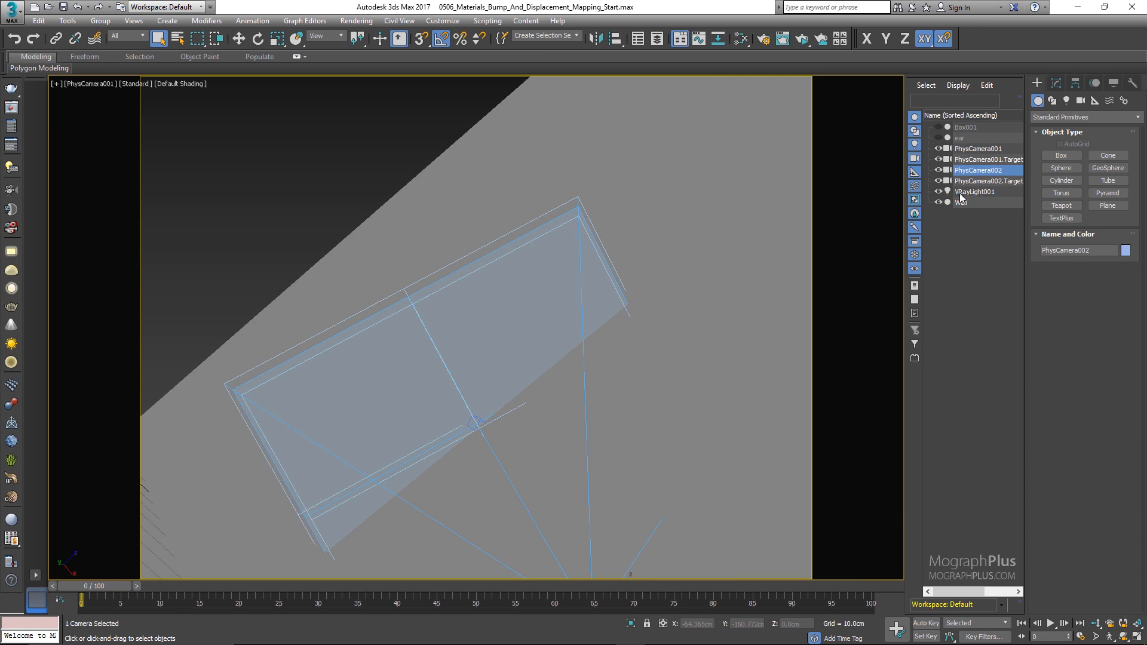
left_click(959, 221)
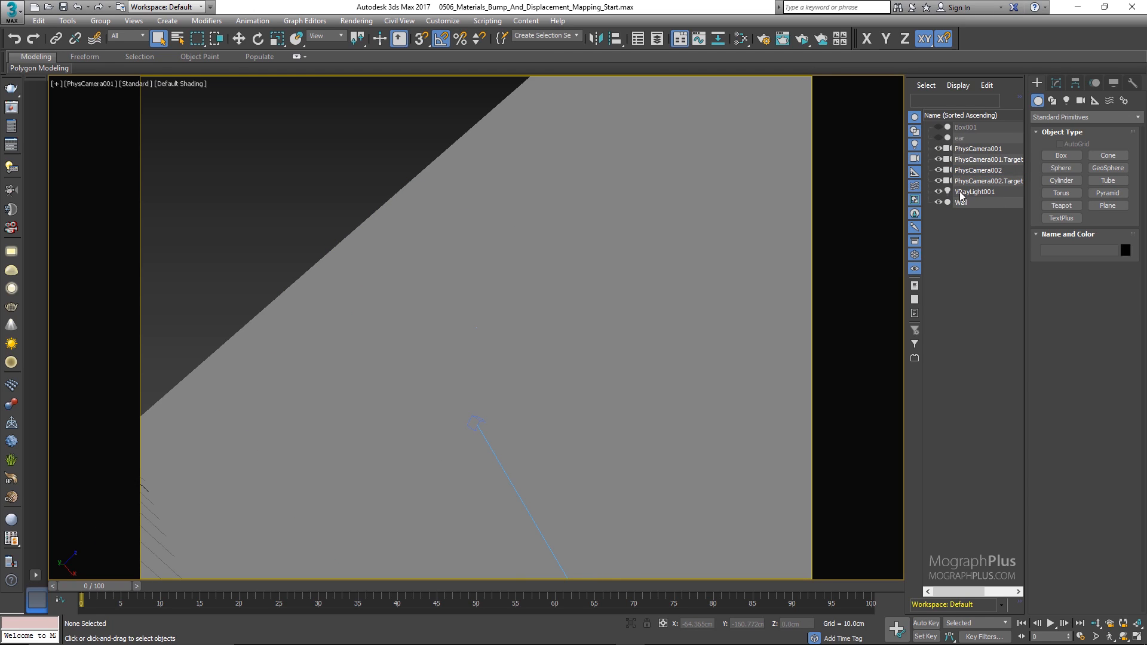
Inspect the dome type and VRayHDRI texture settings of VRayLight001, and deselect the light.
left_click(961, 191)
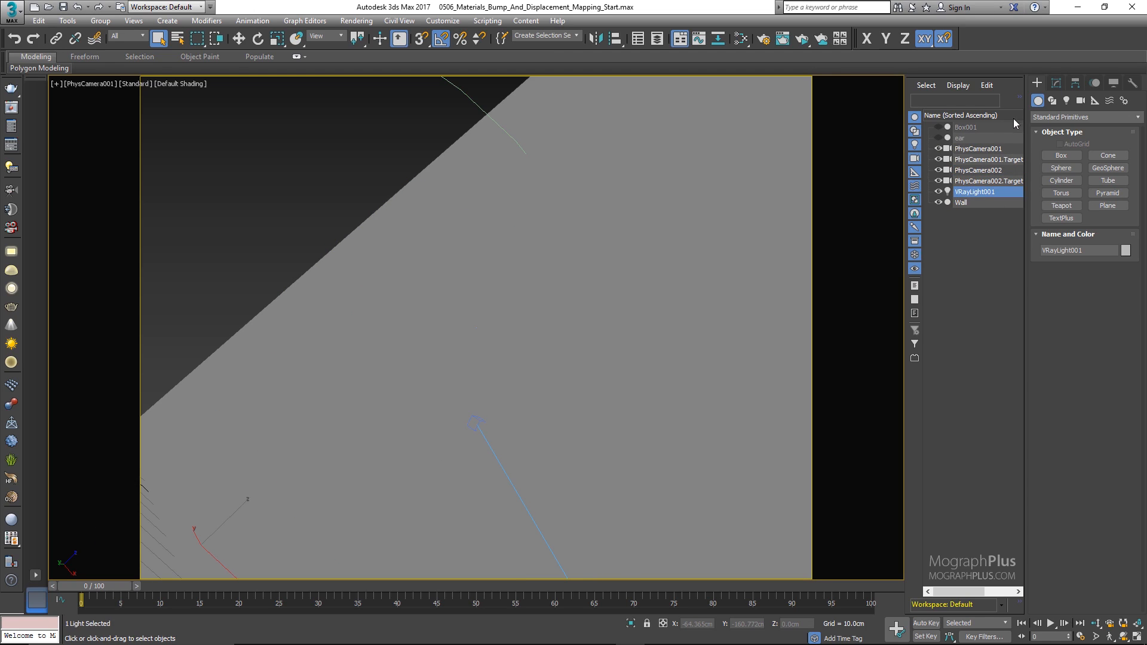
left_click(1056, 82)
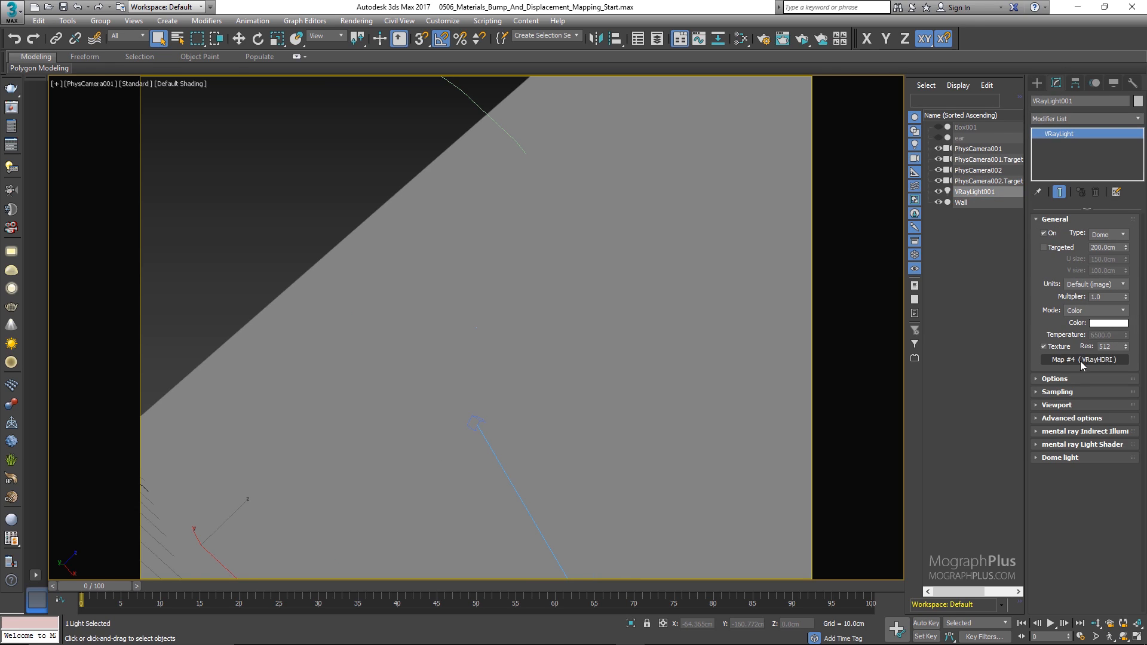
left_click(948, 224)
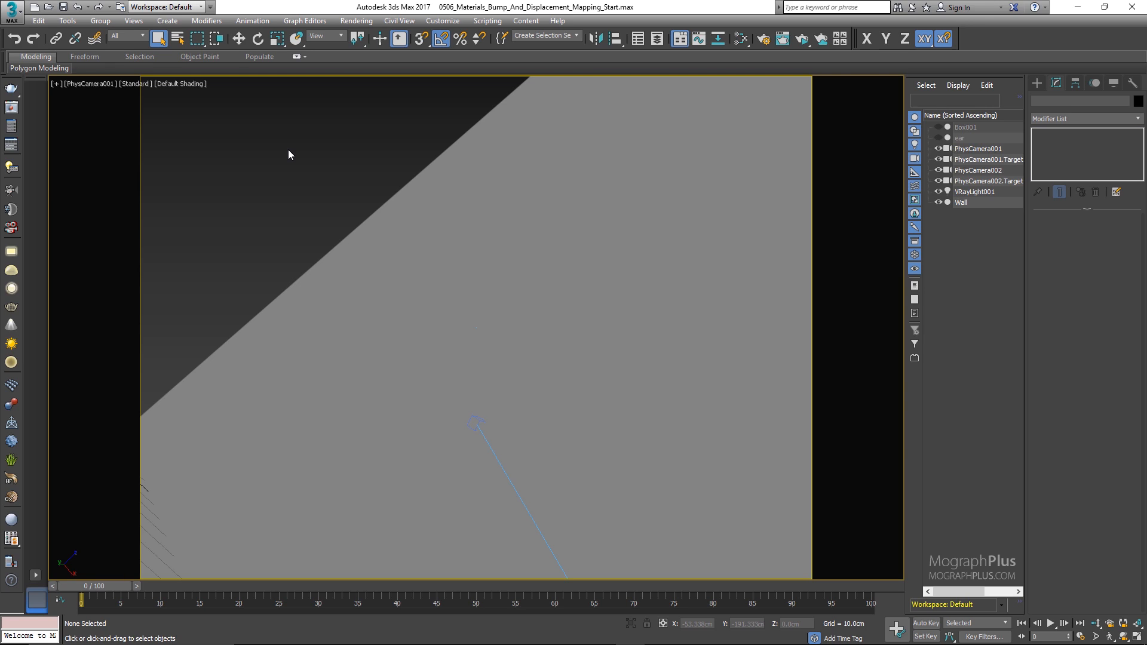
Open the V-Ray frame buffer and compare the Bump Mapping render with the Displacement Mapping and Bump amount = 0 renders.
left_click(9, 108)
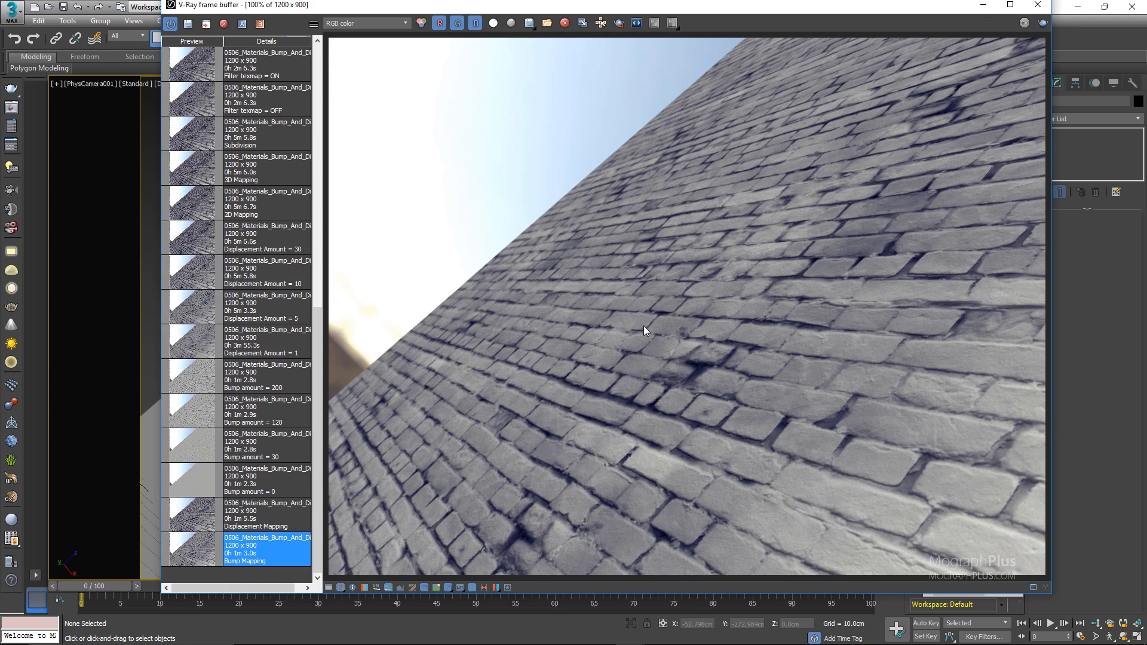
left_click(233, 519)
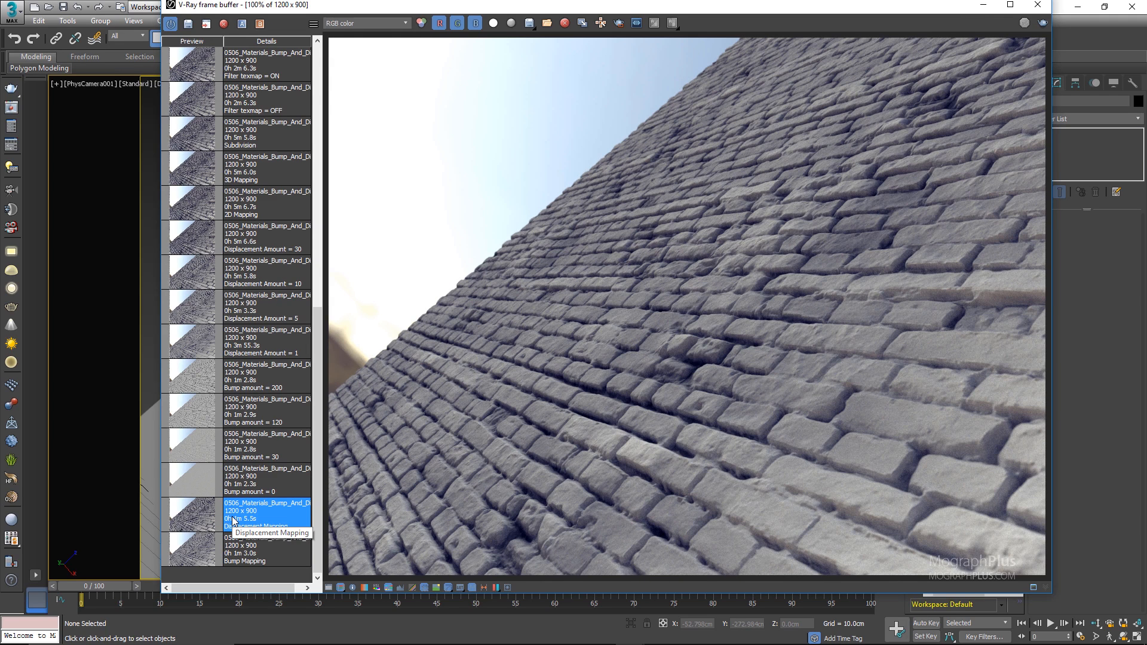
left_click(192, 554)
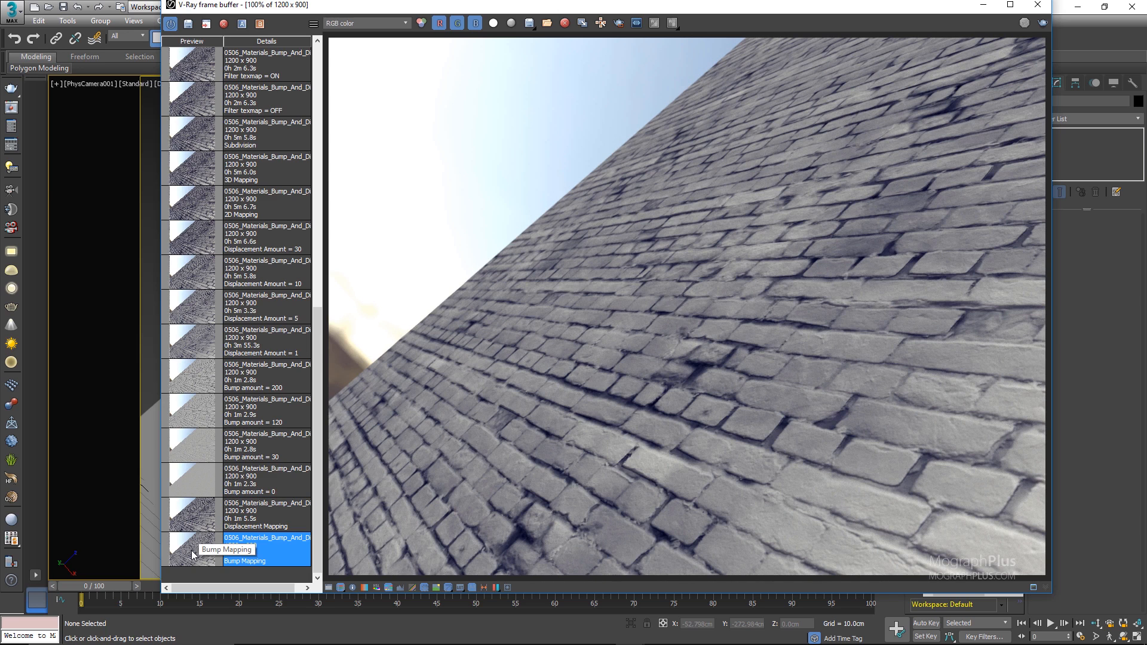
scroll(741, 396, "up", 1)
scroll(740, 396, "down", 1)
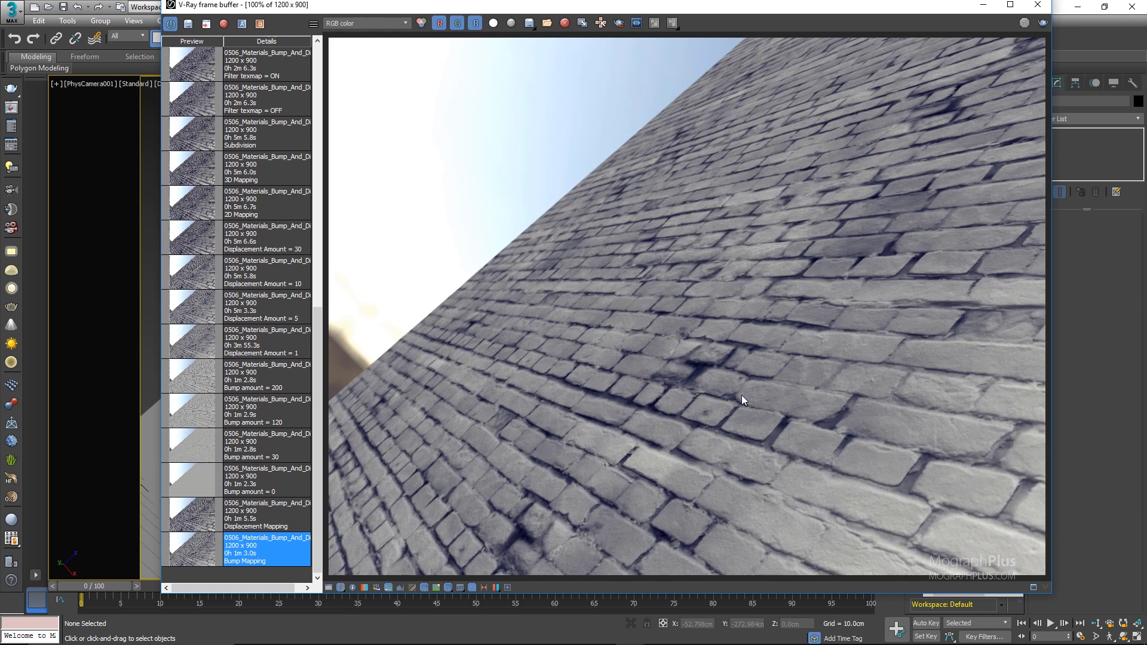
scroll(577, 260, "up", 1)
scroll(491, 190, "down", 1)
left_click(194, 479)
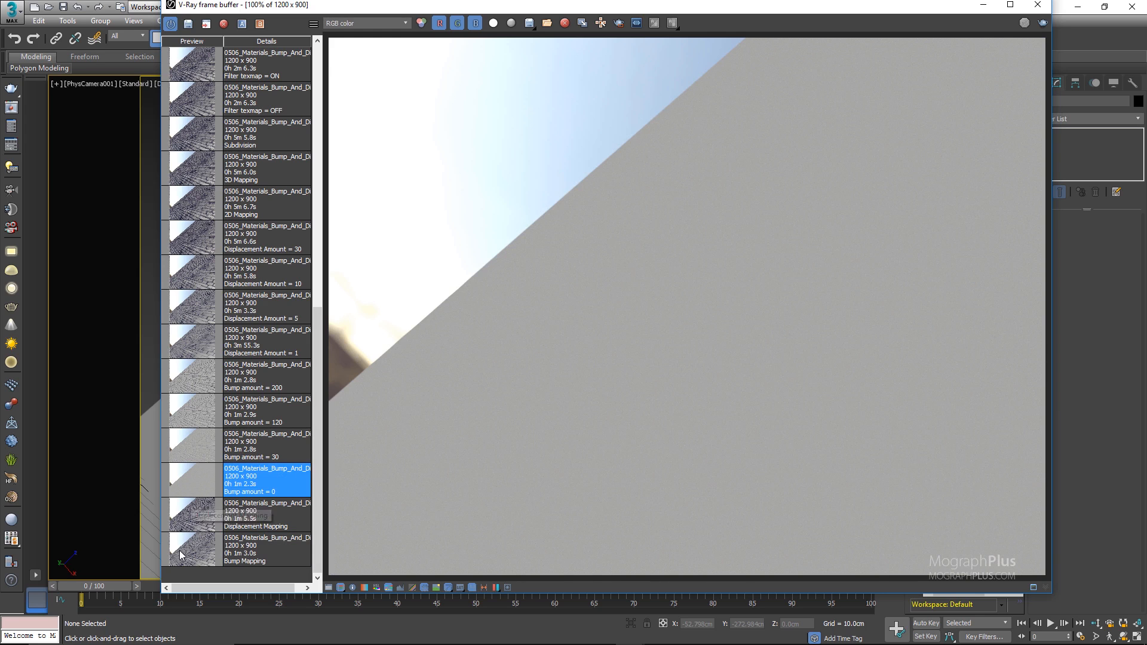
left_click(180, 554)
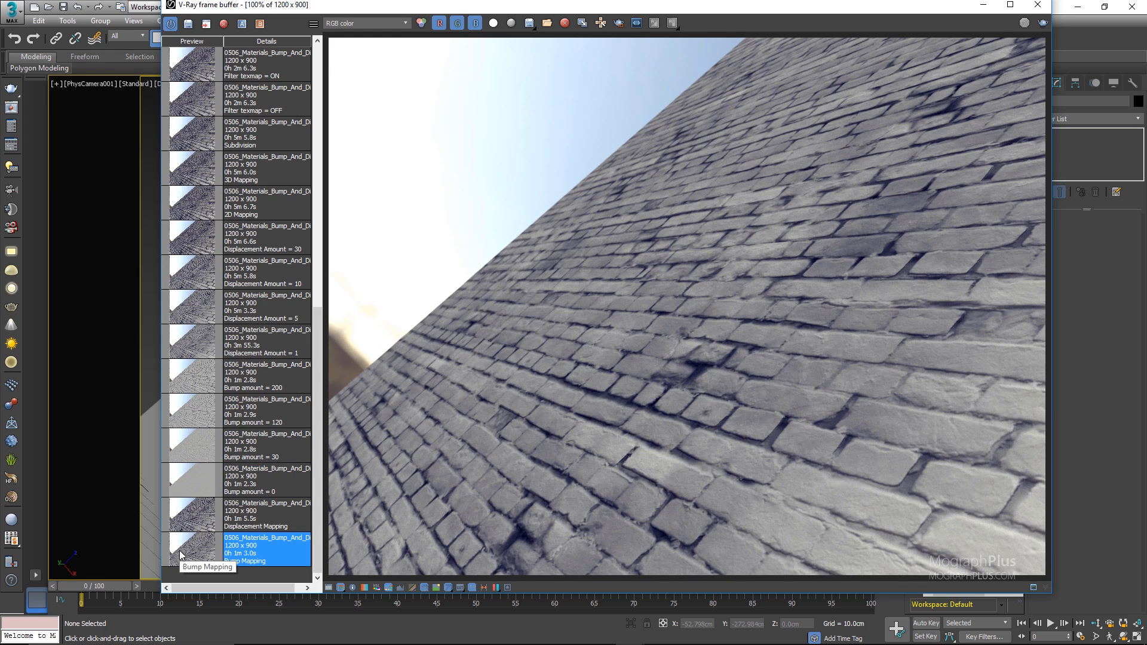
Inspect the wall's silhouette edge up close in the Displacement Mapping render and compare it with the Bump Mapping render.
left_click(189, 517)
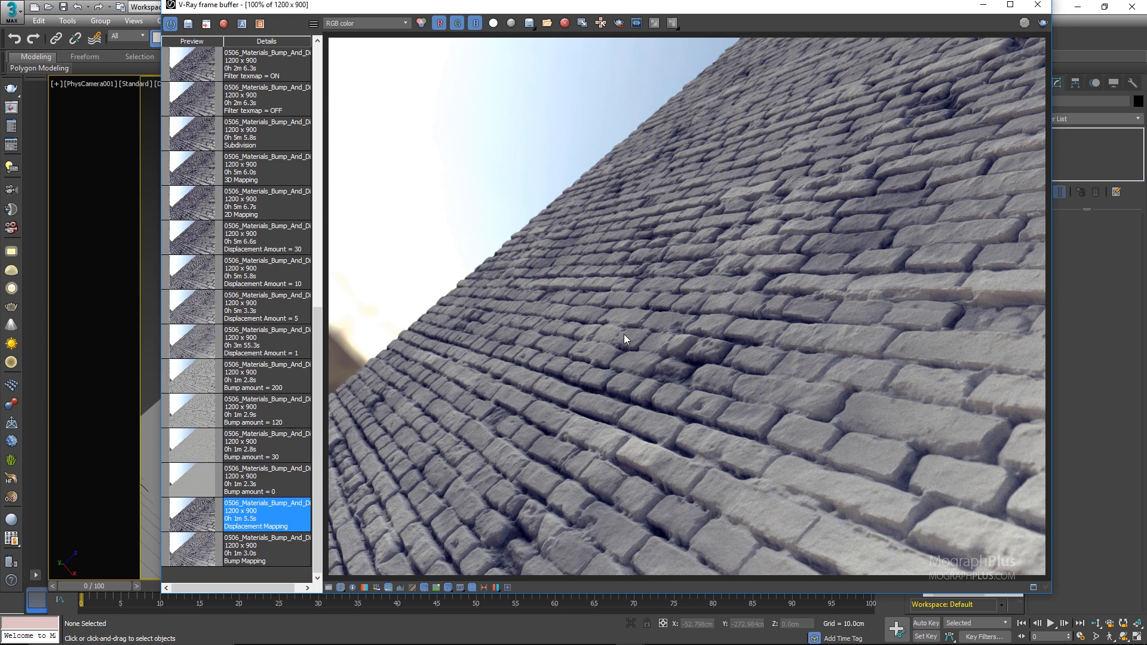
scroll(466, 260, "up", 5)
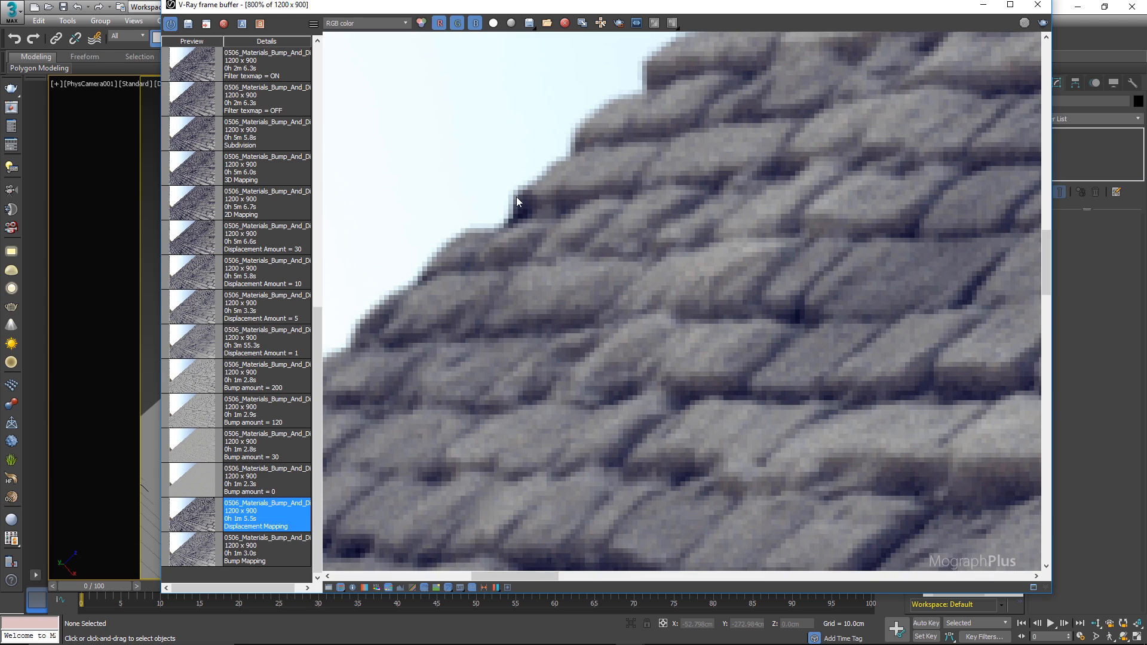
scroll(555, 216, "down", 5)
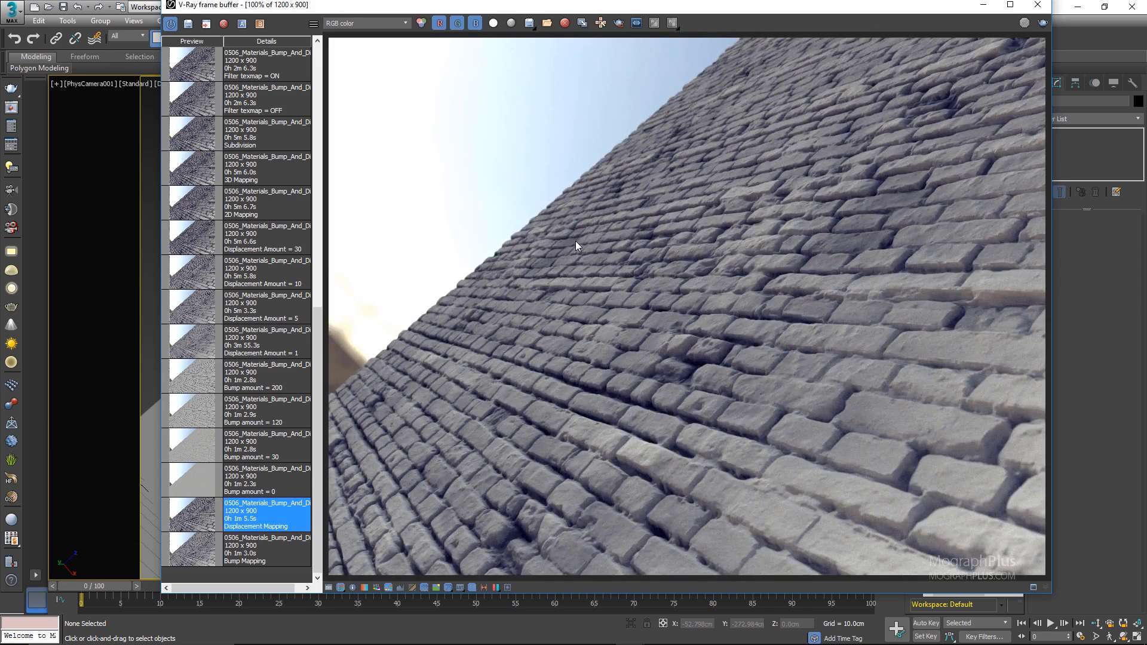
scroll(576, 242, "down", 2)
scroll(578, 243, "up", 2)
left_click(207, 556)
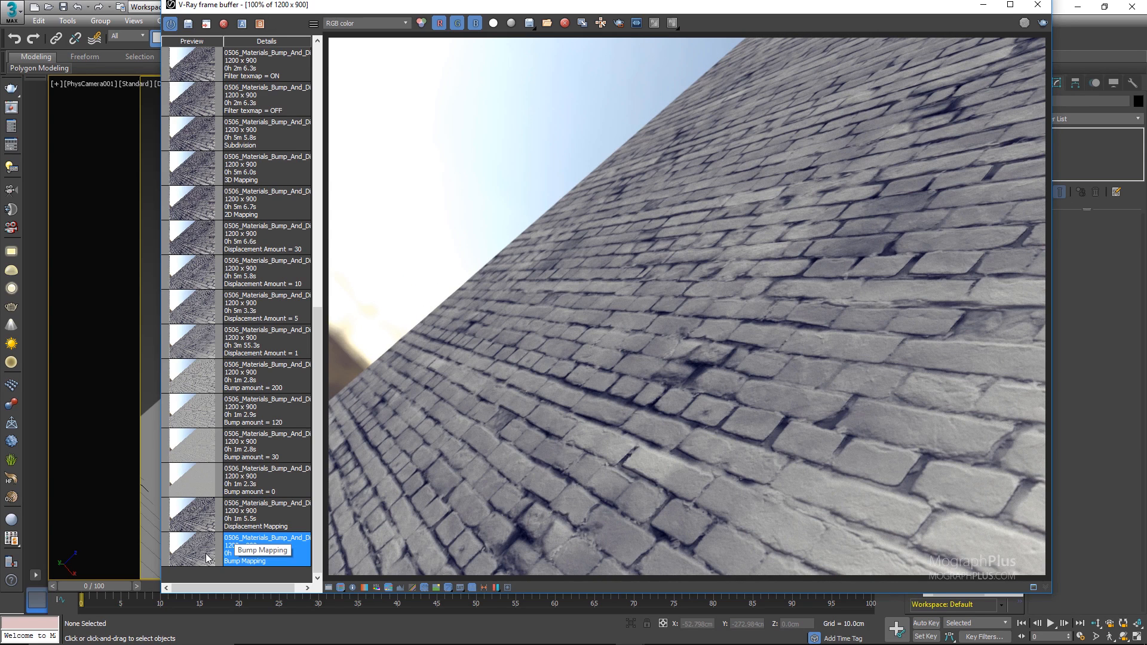
left_click(196, 530)
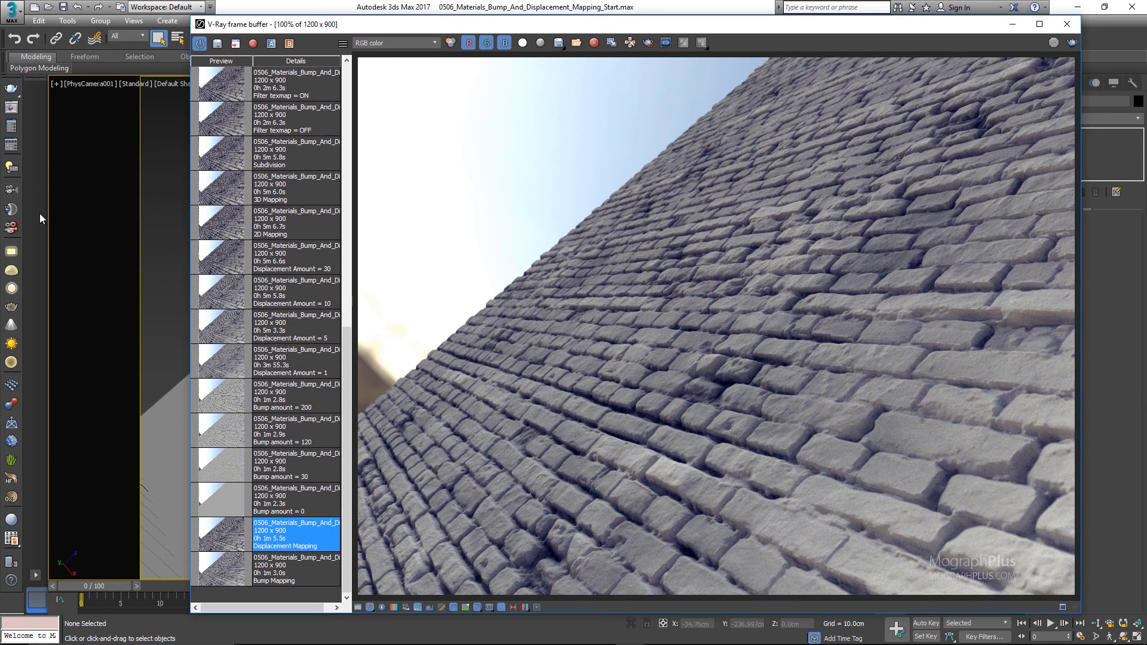
Open the Slate Material Editor, separate the VRayHDRI and Material #25 nodes, and display the parameters of Material #25.
left_click(77, 218)
key("m")
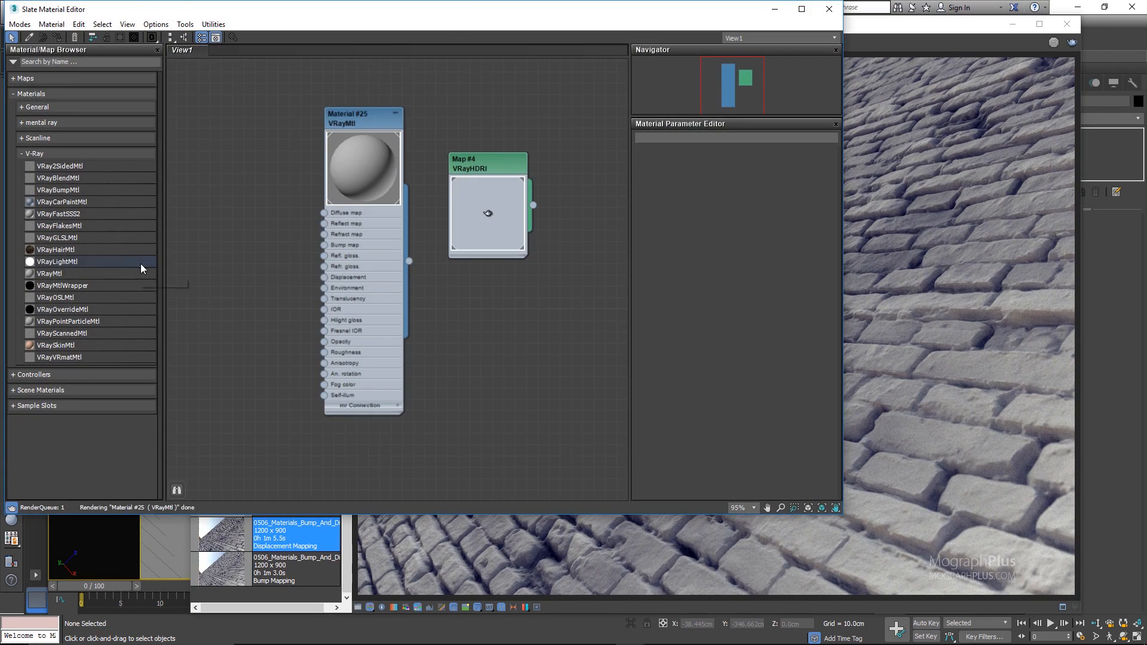
left_click_drag(451, 18, 308, 95)
left_click_drag(340, 234, 426, 153)
left_click_drag(225, 190, 315, 235)
double_click(315, 237)
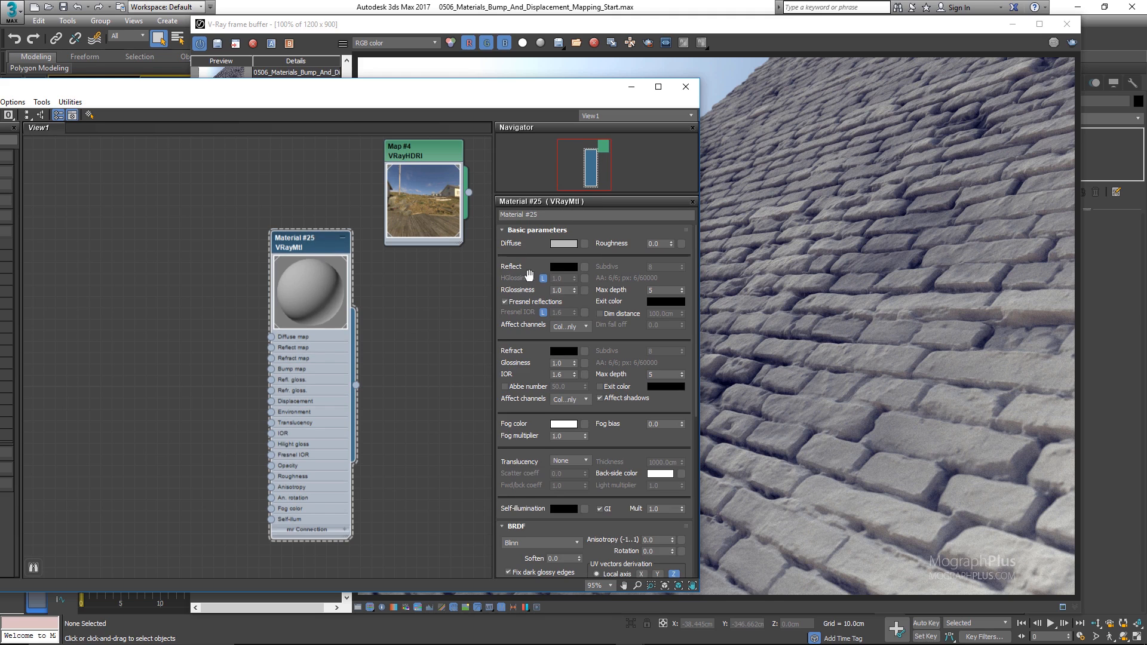
Examine the Bump and Displace entries among the map slots of Material #25.
left_click_drag(531, 278, 554, 148)
scroll(531, 401, "down", 6)
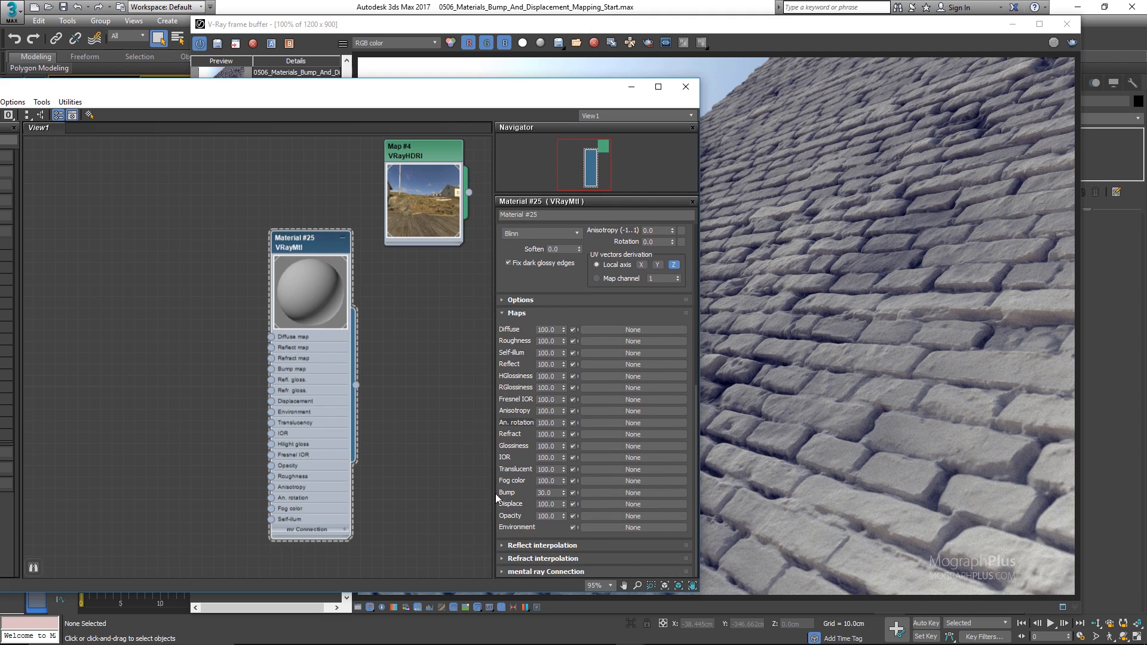
double_click(547, 493)
left_click_drag(504, 506, 504, 511)
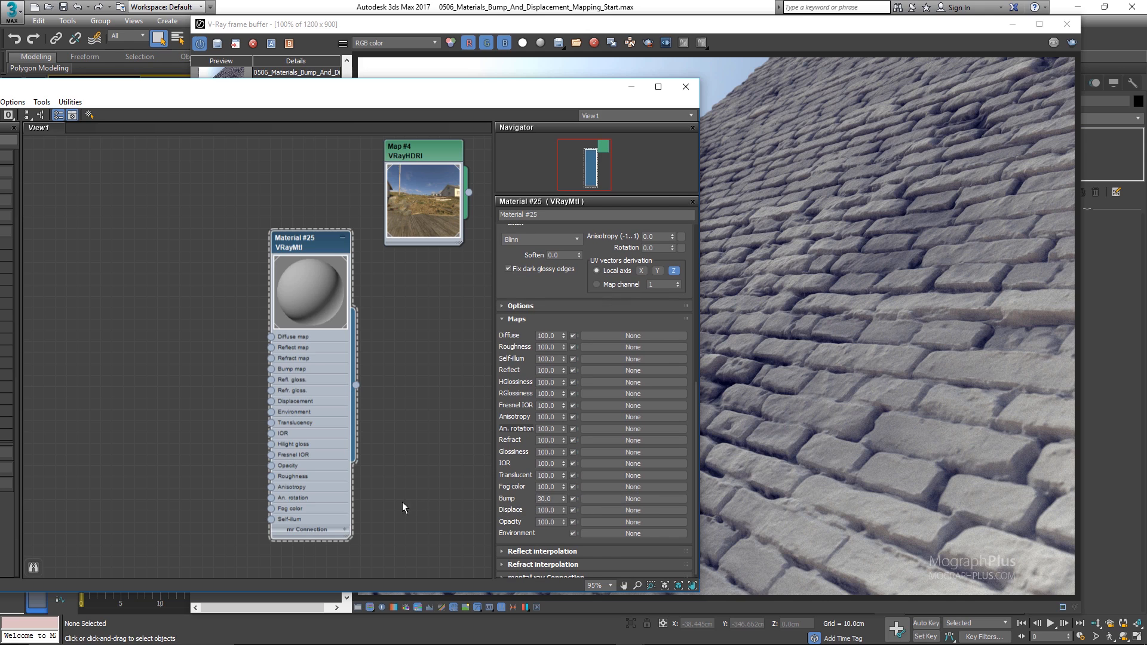
Connect a Bitmap map loading Brick_Disp.png to the Bump map input of Material #25.
scroll(242, 352, "up", 2)
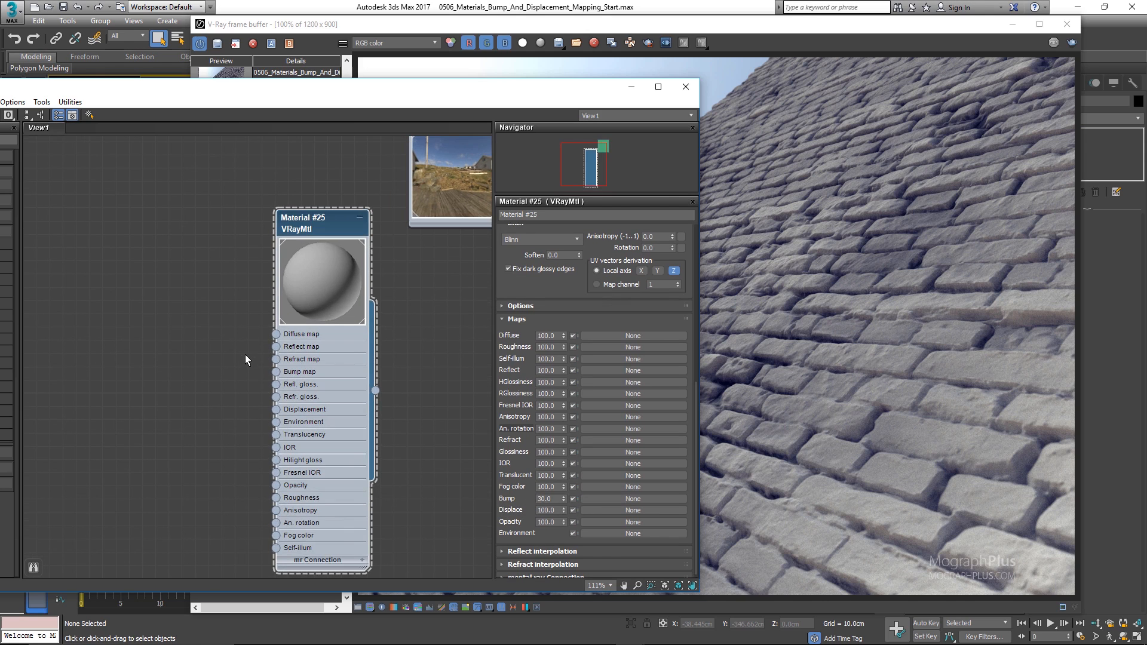
left_click(274, 373)
left_click(317, 131)
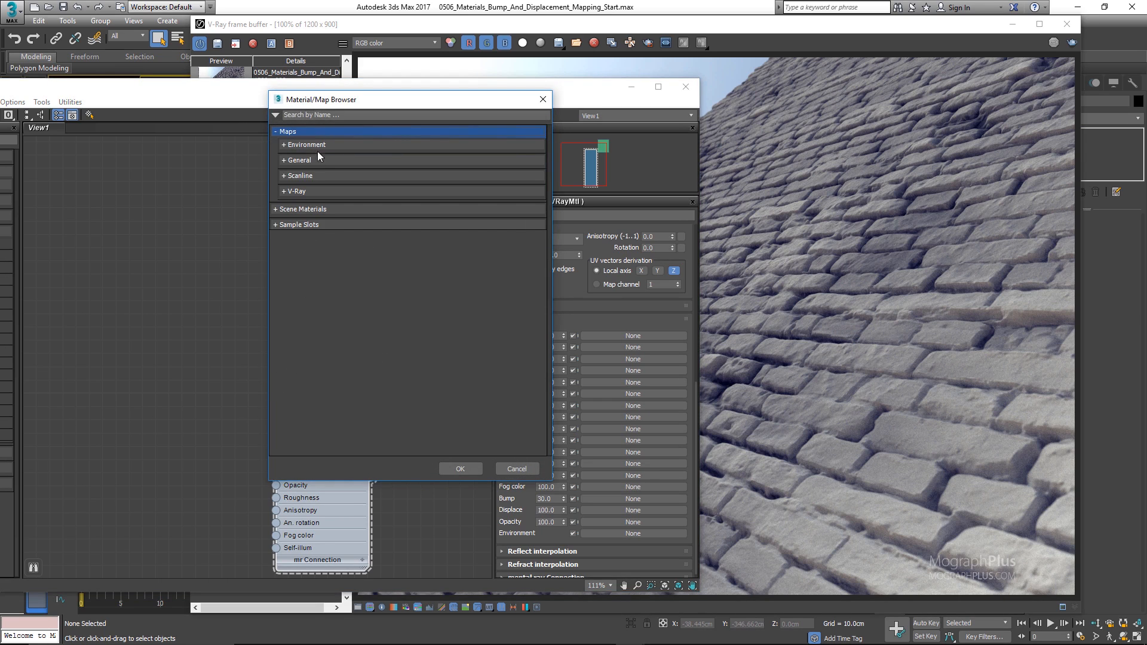
left_click(317, 160)
double_click(316, 174)
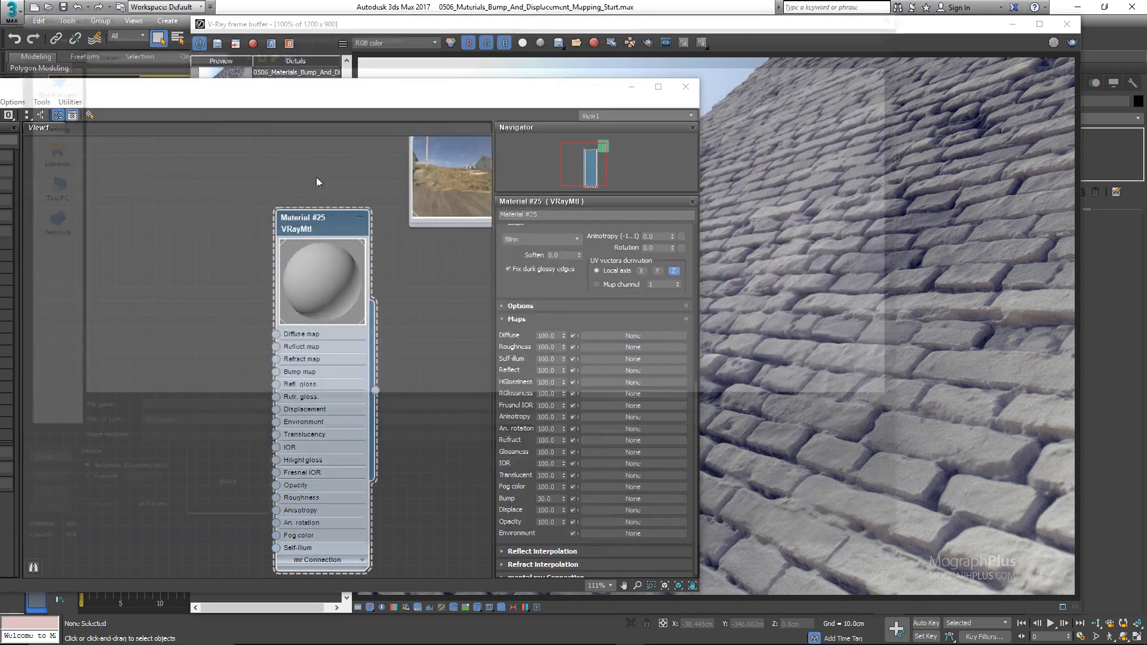
scroll(341, 257, "down", 1)
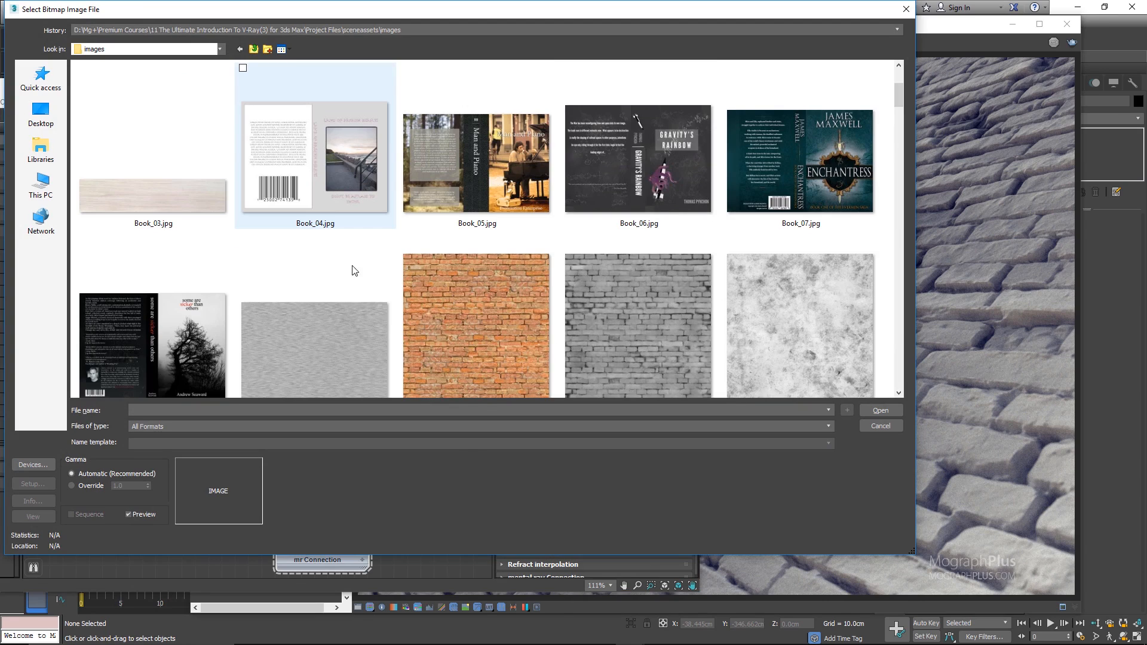
scroll(609, 303, "down", 1)
left_click(651, 174)
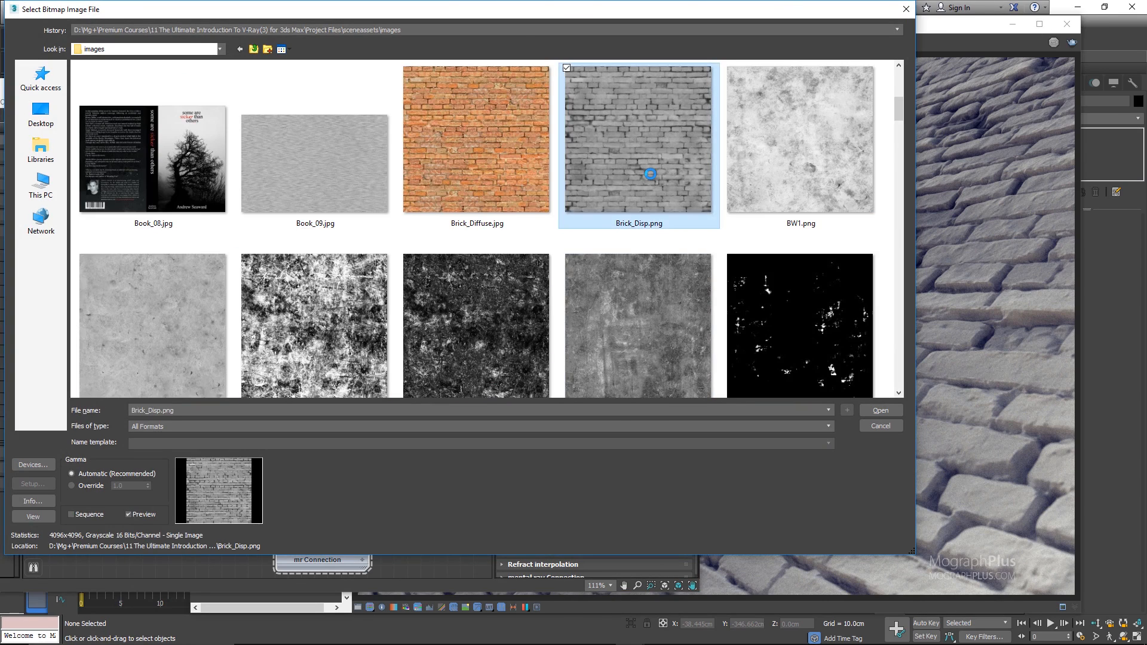
double_click(650, 174)
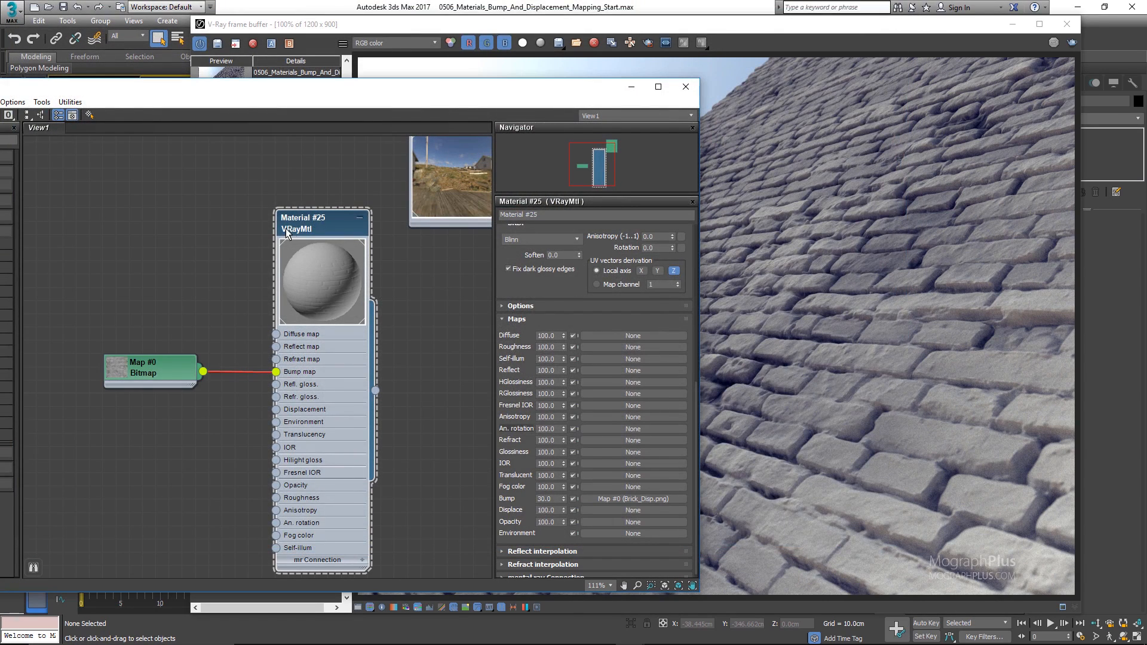
Enlarge the brick bitmap node's preview for inspection, shrink it to a small thumbnail and align its node beside Material #25.
left_click(116, 370)
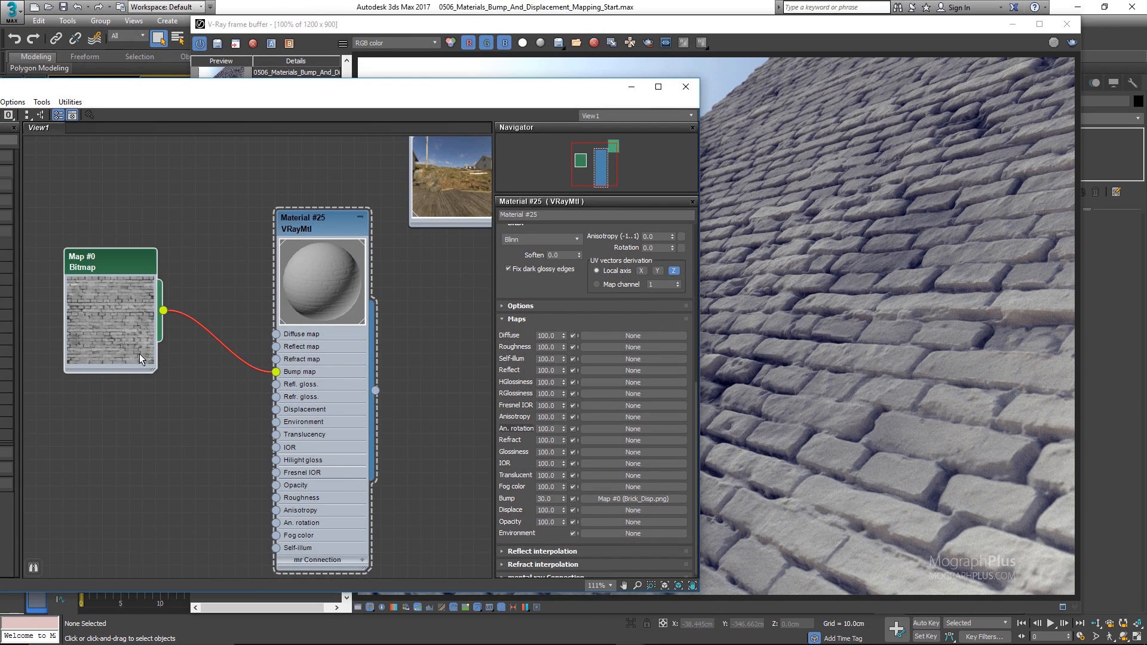
left_click_drag(152, 371, 366, 523)
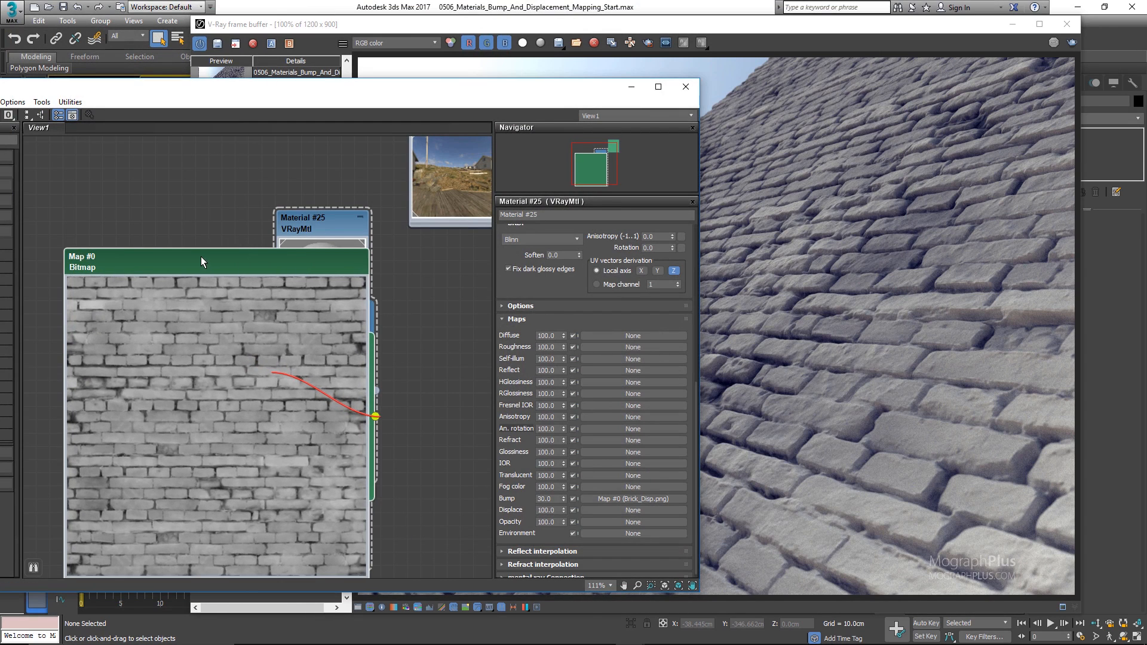
left_click_drag(200, 257, 187, 203)
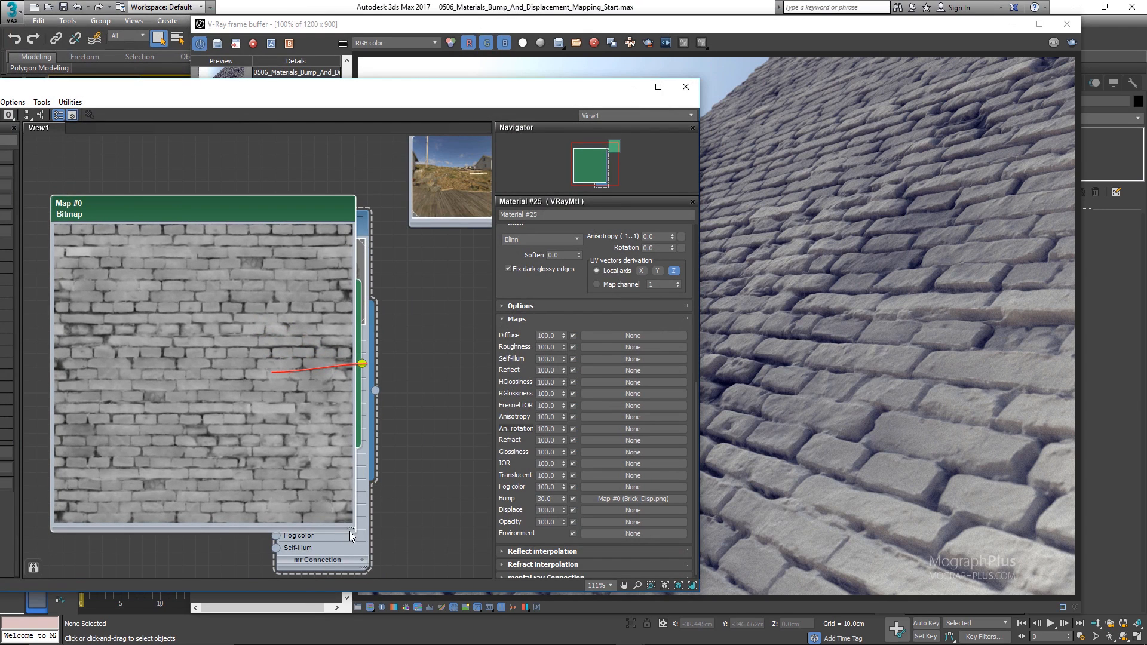
left_click_drag(353, 529, 127, 249)
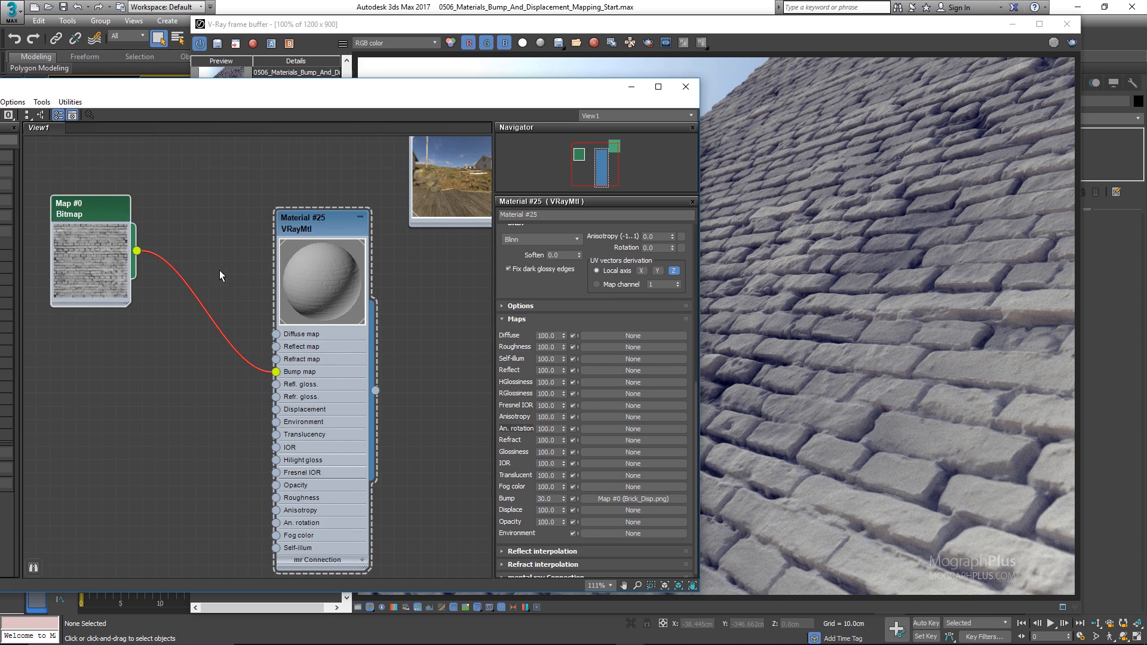
left_click_drag(288, 218, 289, 205)
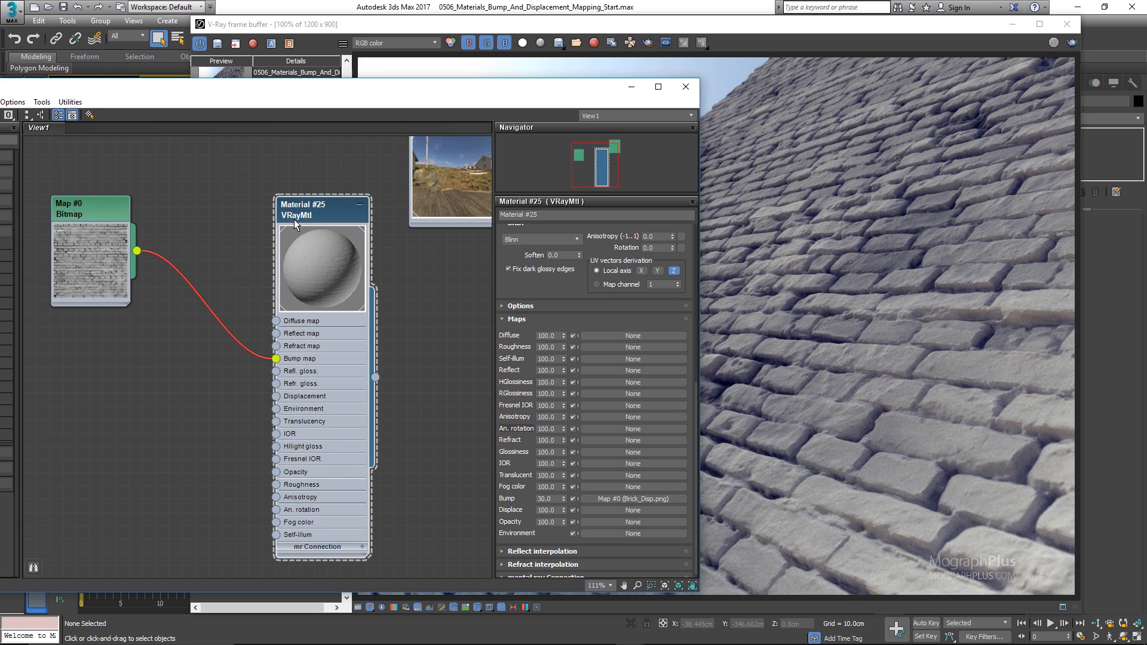
Open an enlarged preview window of Material #25 beside the material editor and move the brick bitmap node closer to the material.
right_click(302, 250)
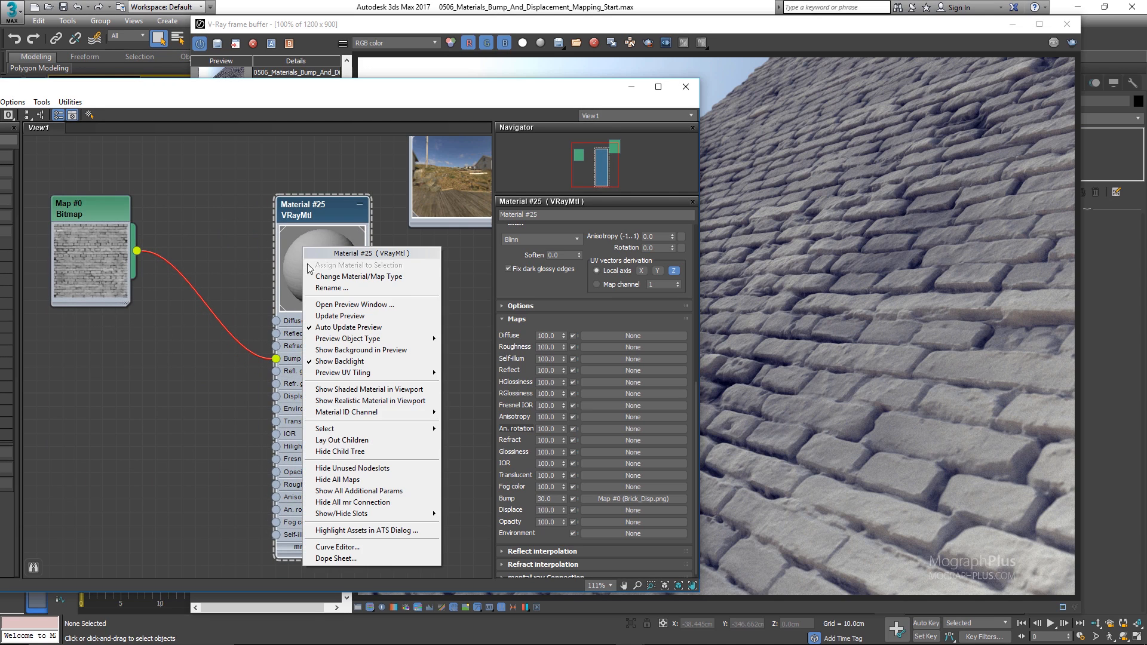
left_click(374, 303)
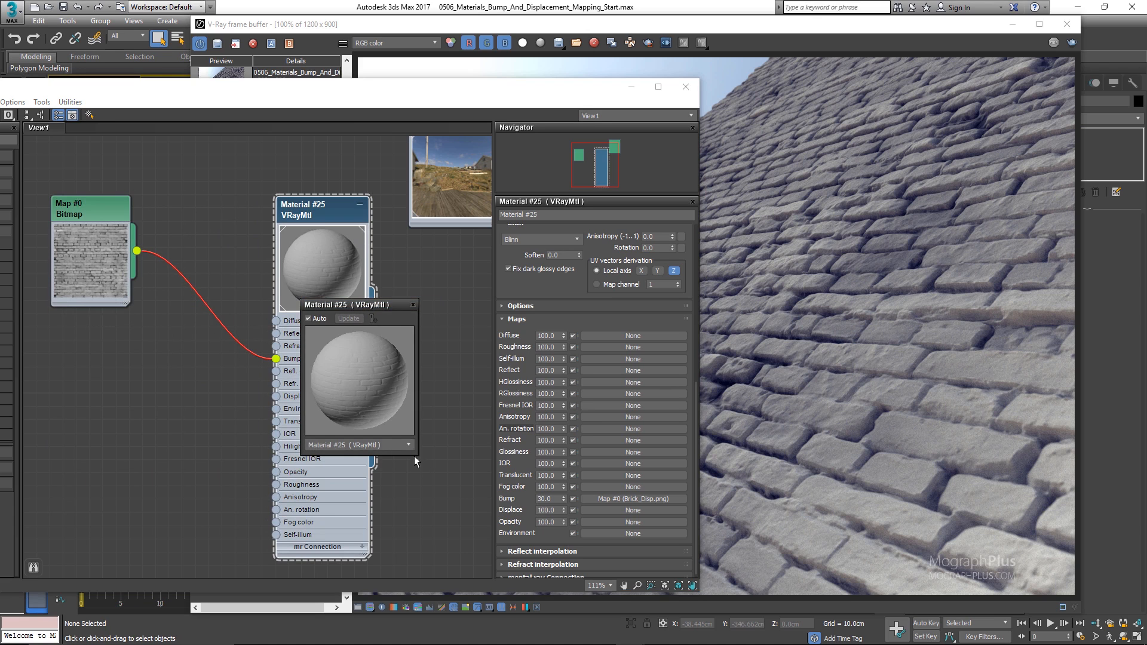
left_click_drag(416, 456, 541, 580)
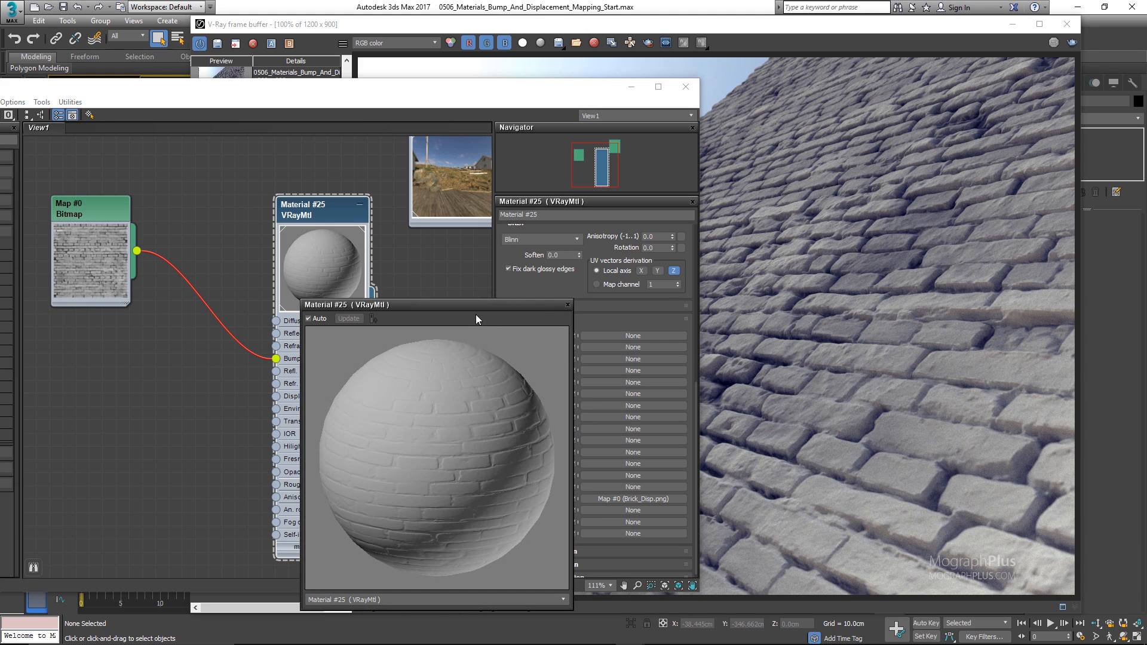
left_click_drag(475, 299, 828, 151)
left_click_drag(573, 93, 517, 82)
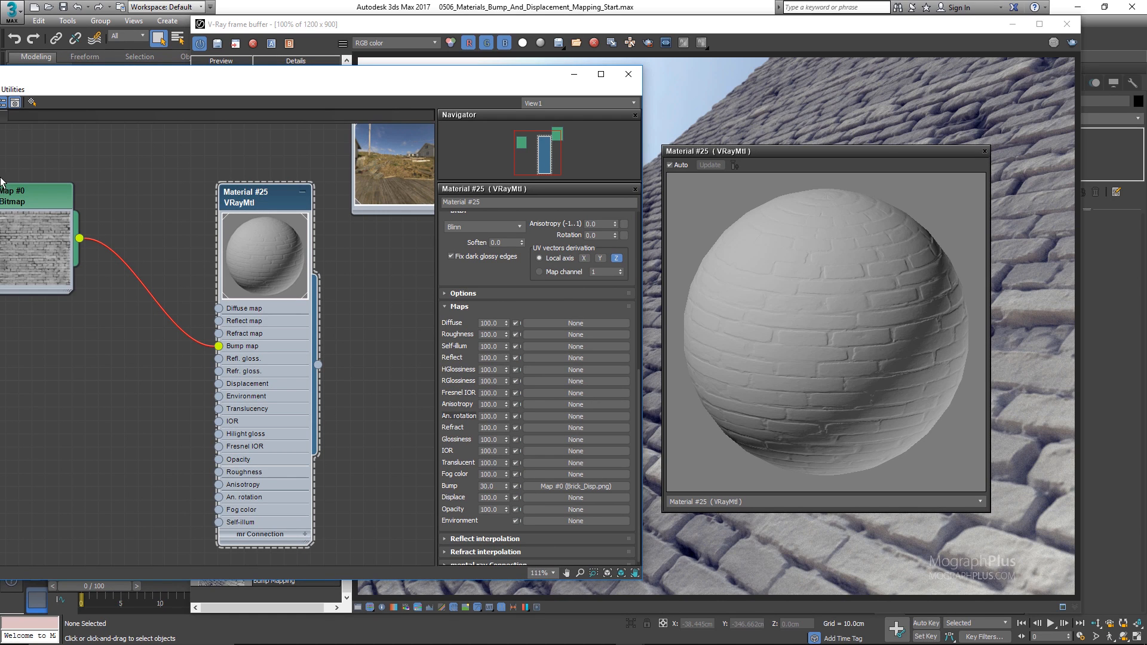
left_click_drag(36, 214, 103, 294)
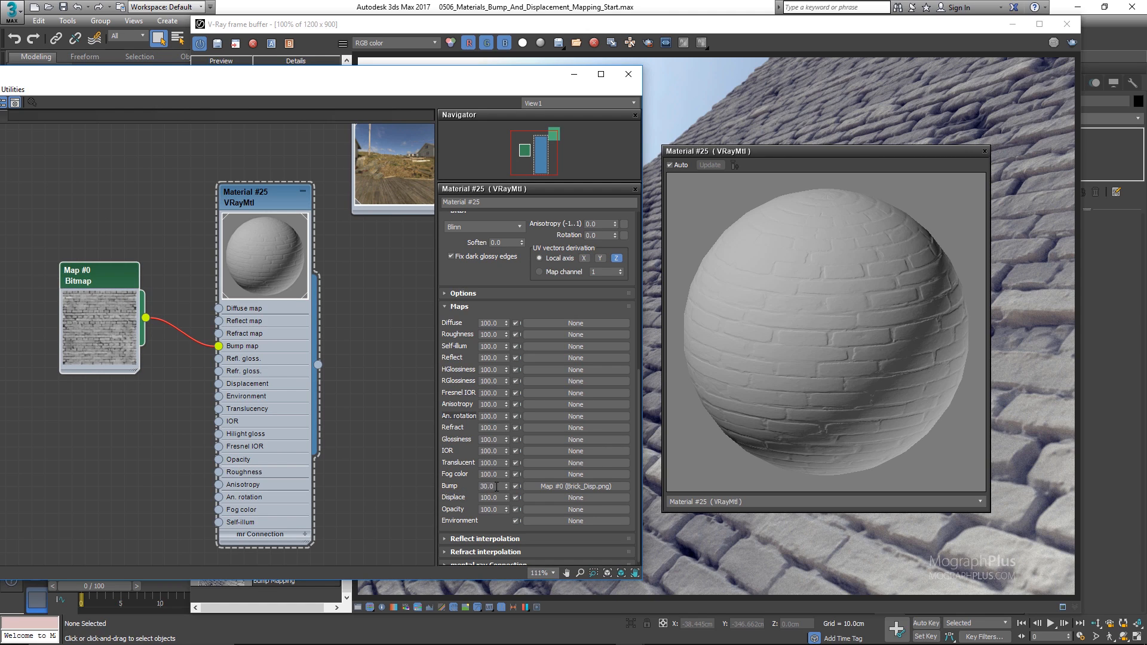
Set the Bump amount of Material #25 to 0, then return it to 30 to compare the preview.
double_click(493, 486)
type("0")
key("Return")
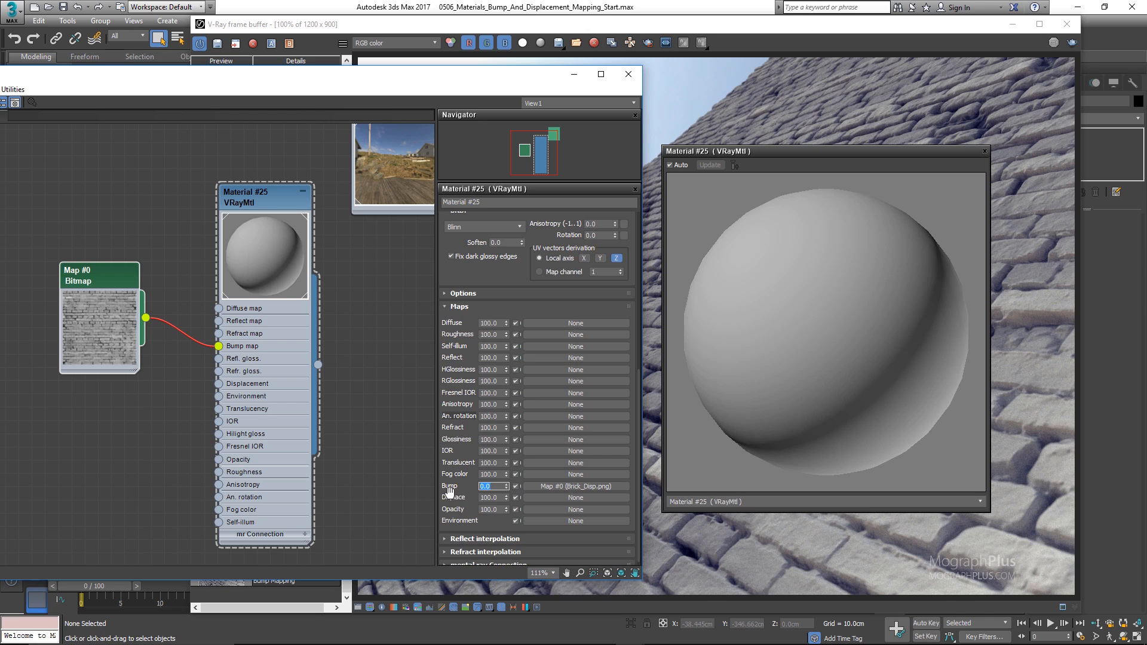
type("30")
key("Return")
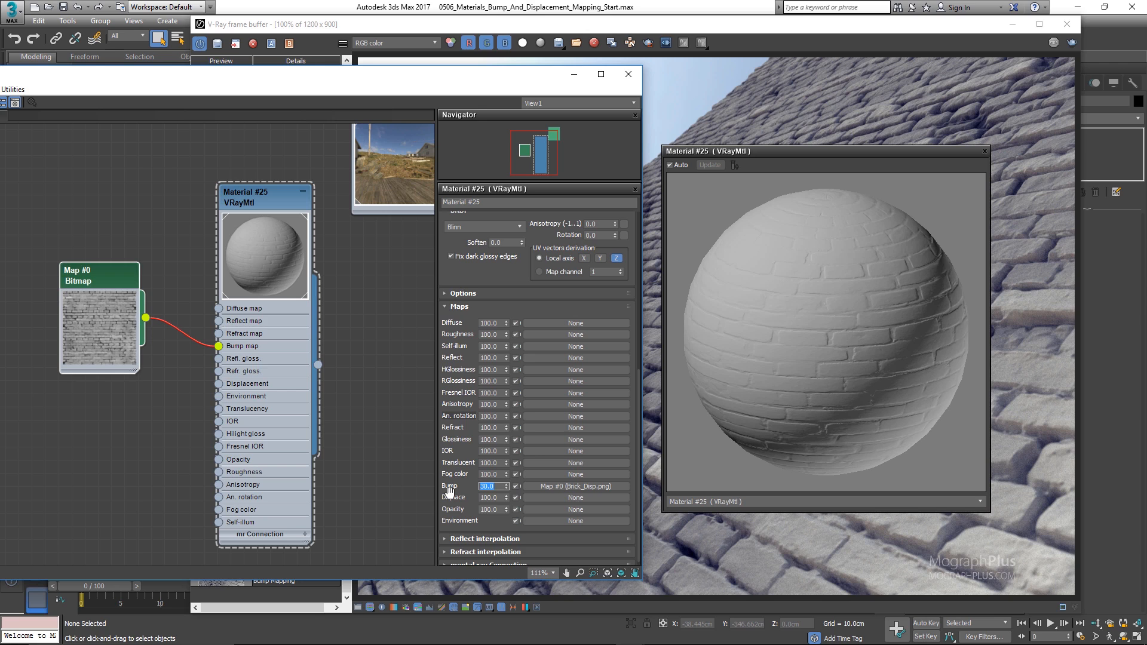
Raise the Bump amount of Material #25 in stages to 60, 120 and 200.
type("60")
key("Return")
type("120")
key("Return")
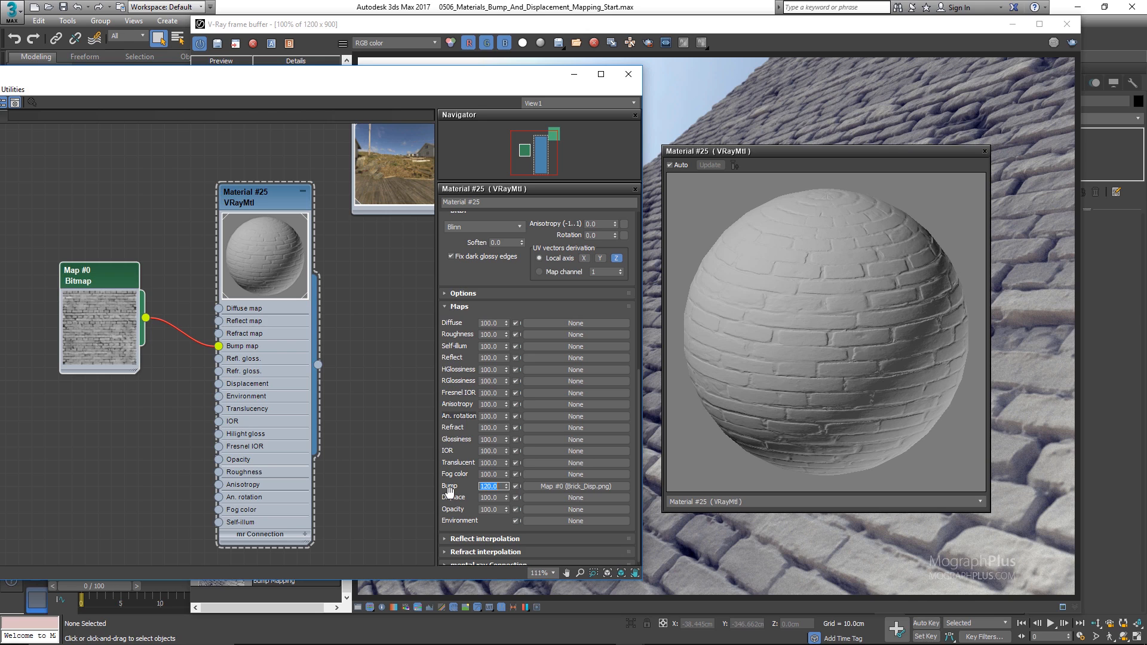
type("200")
key("Return")
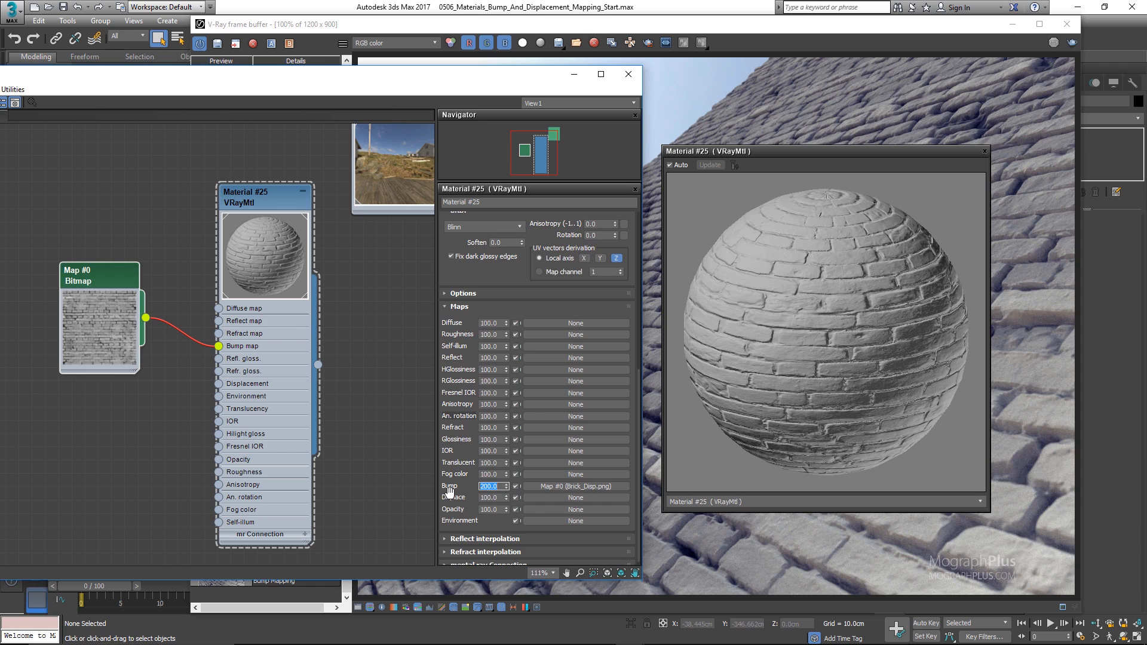
Show the brick bitmap as a shaded map in the viewport, and close the V-Ray frame buffer and the Material #25 preview window.
right_click(110, 275)
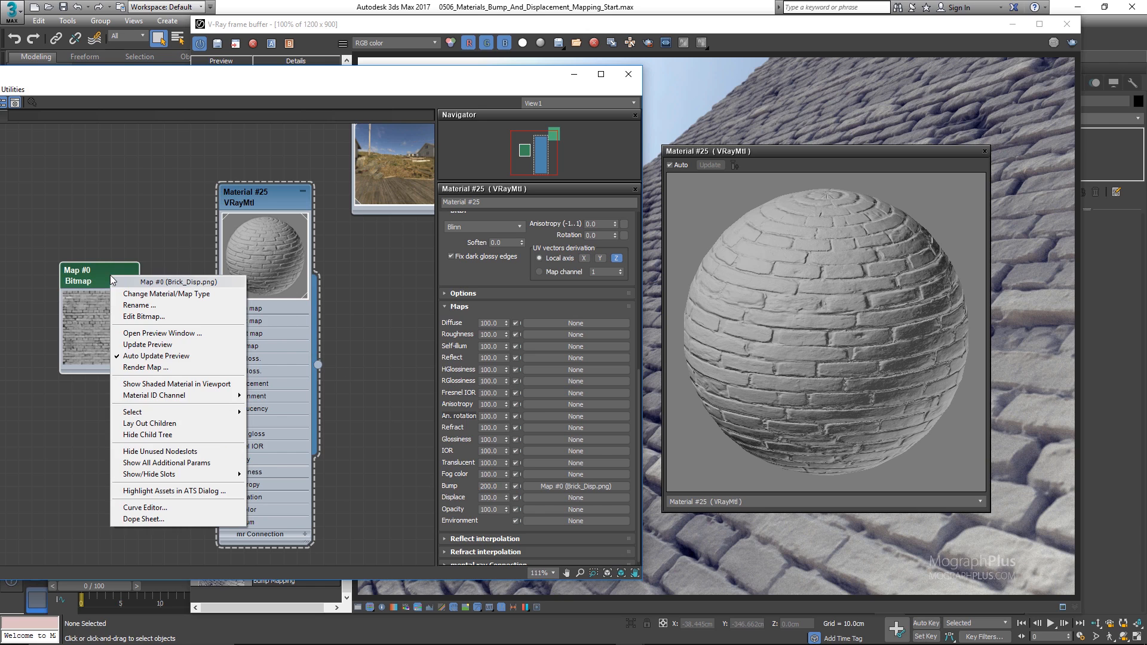
left_click(149, 333)
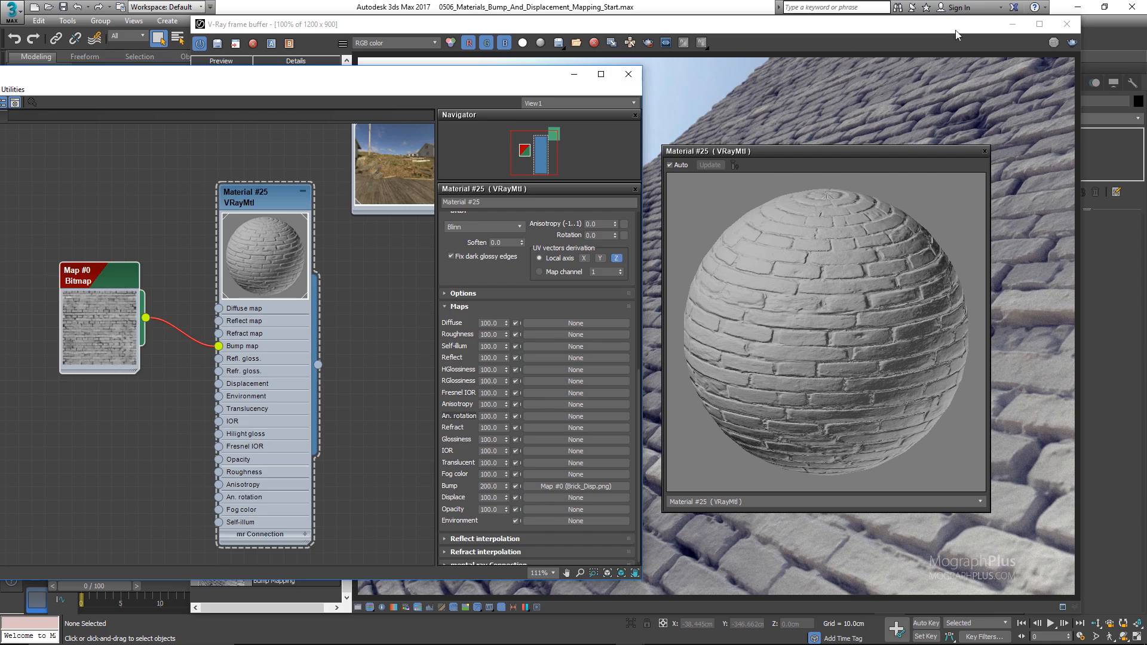
left_click(1067, 23)
left_click_drag(460, 69, 333, 395)
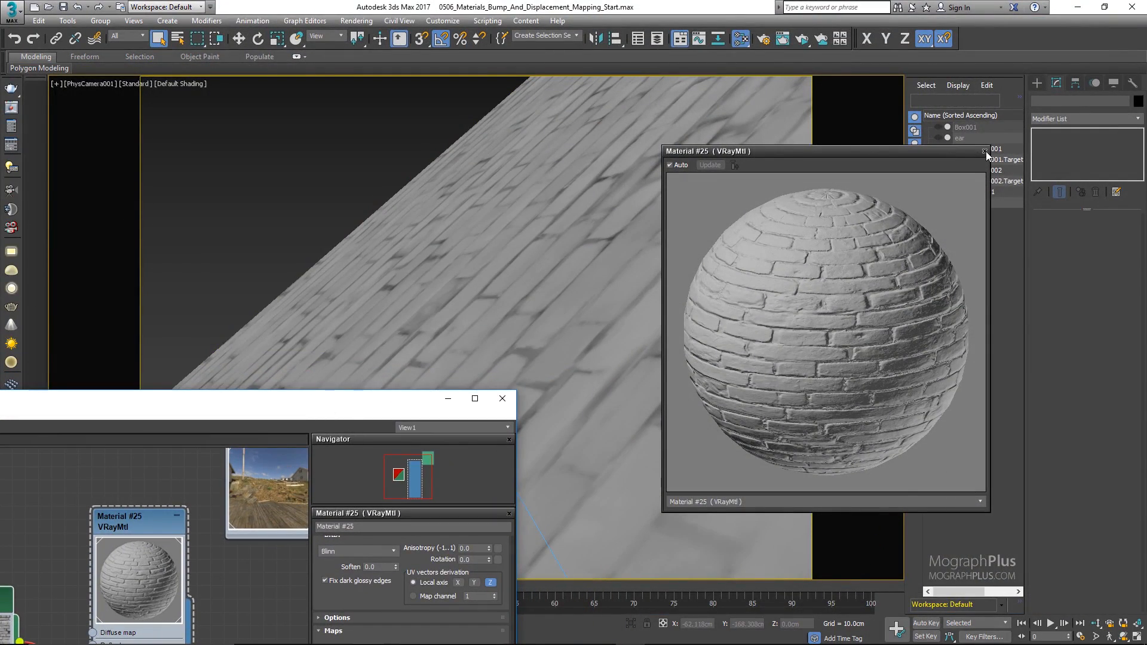
left_click(984, 152)
left_click_drag(308, 402, 443, 100)
Set the brick bitmap's W angle to 90 and its U and V tiling to 2.
double_click(102, 299)
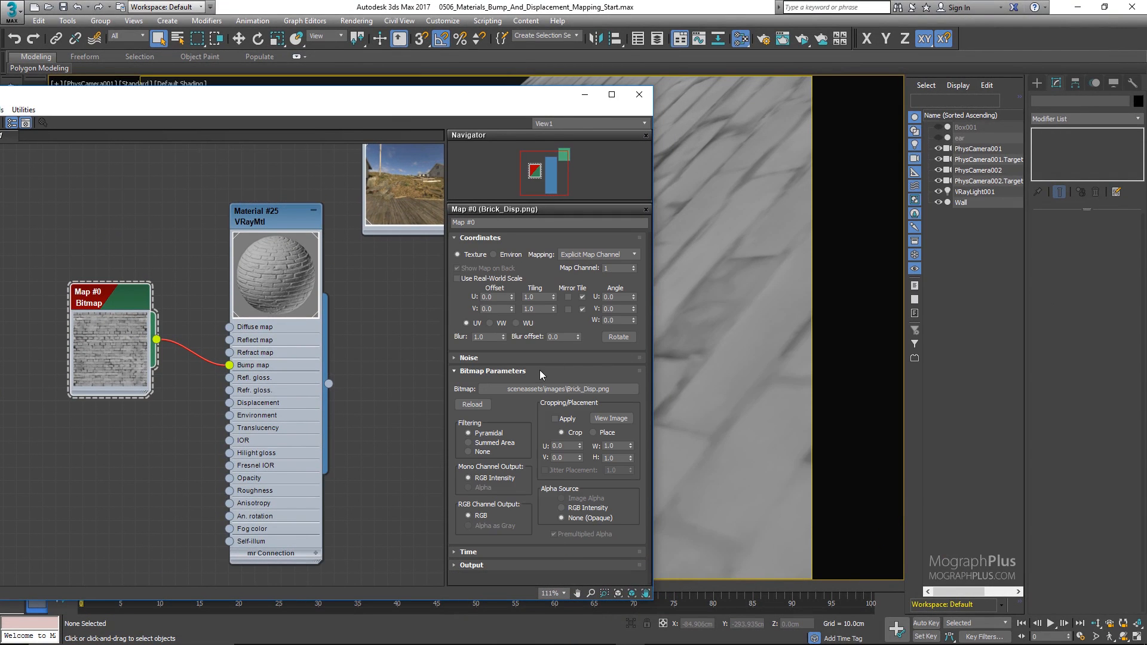
double_click(613, 319)
type("90")
double_click(537, 297)
type("2")
double_click(536, 308)
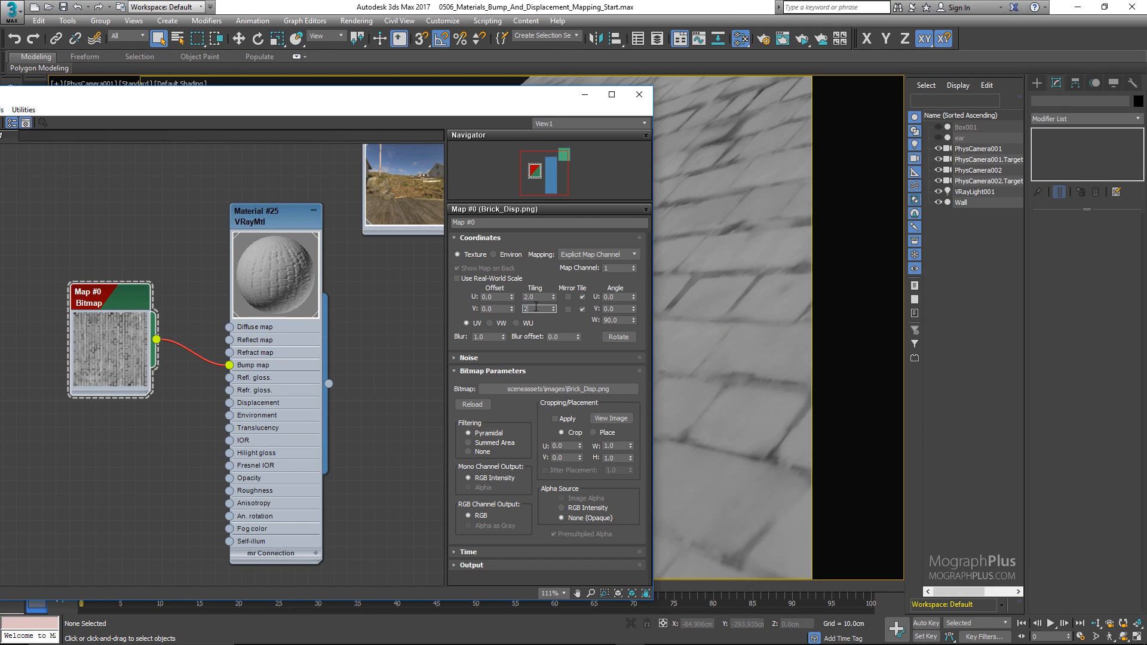
type("2")
key("Return")
Open the V-Ray frame buffer and view the saved renders with bump amounts 0, 30 and 120 in turn.
left_click_drag(327, 102, 356, 304)
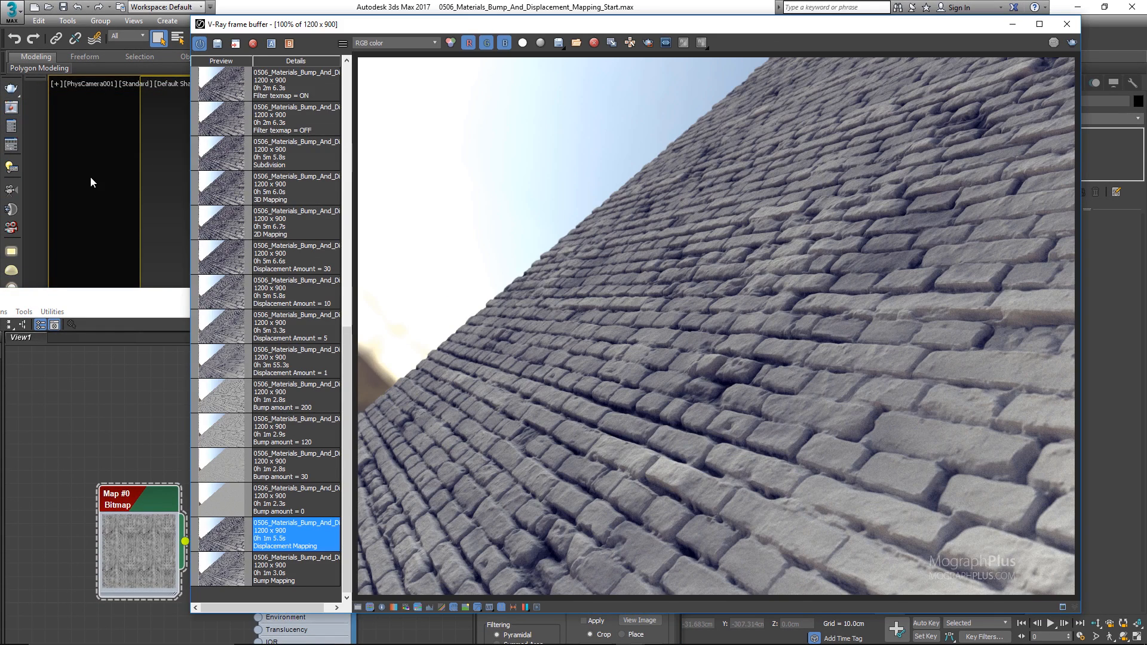
left_click(10, 109)
double_click(233, 496)
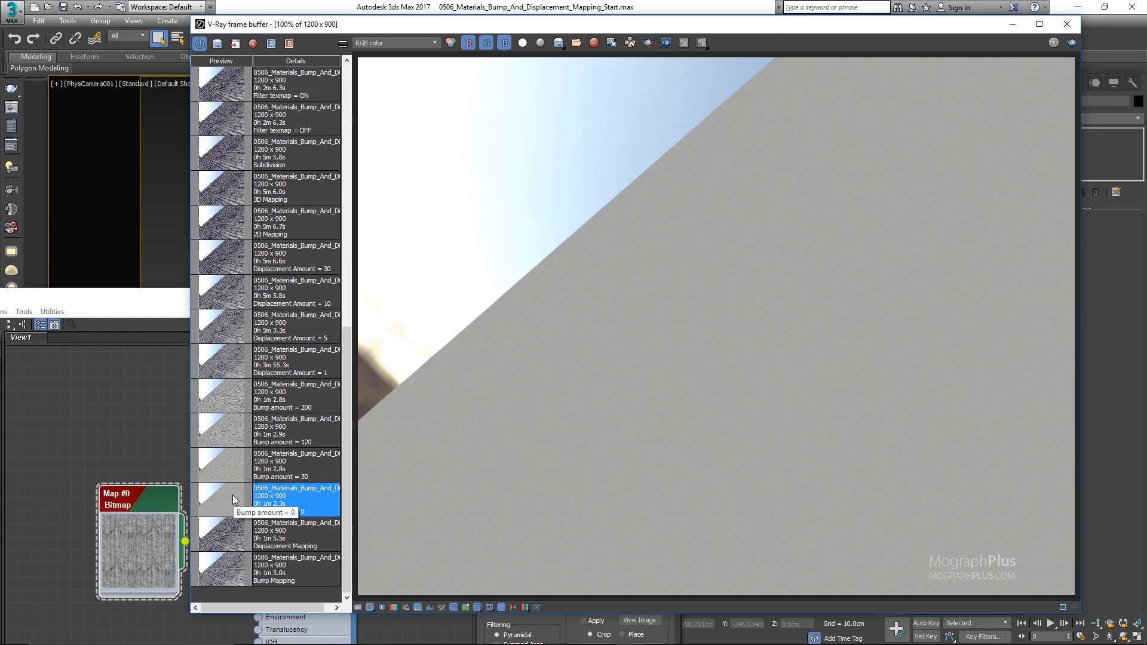
double_click(224, 468)
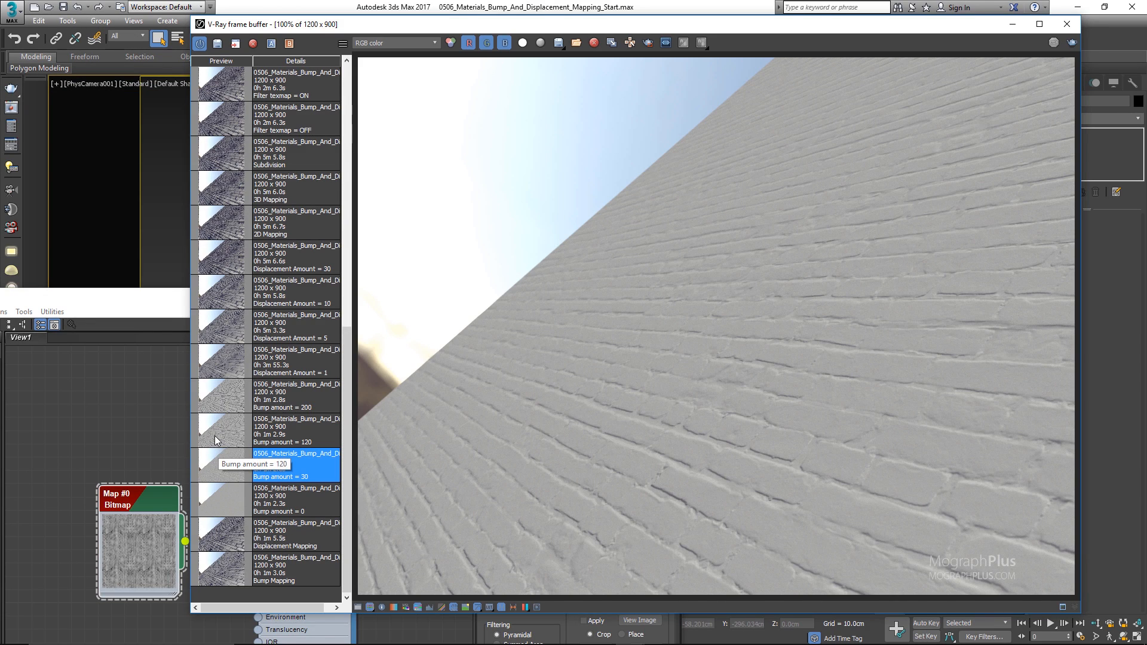
double_click(216, 440)
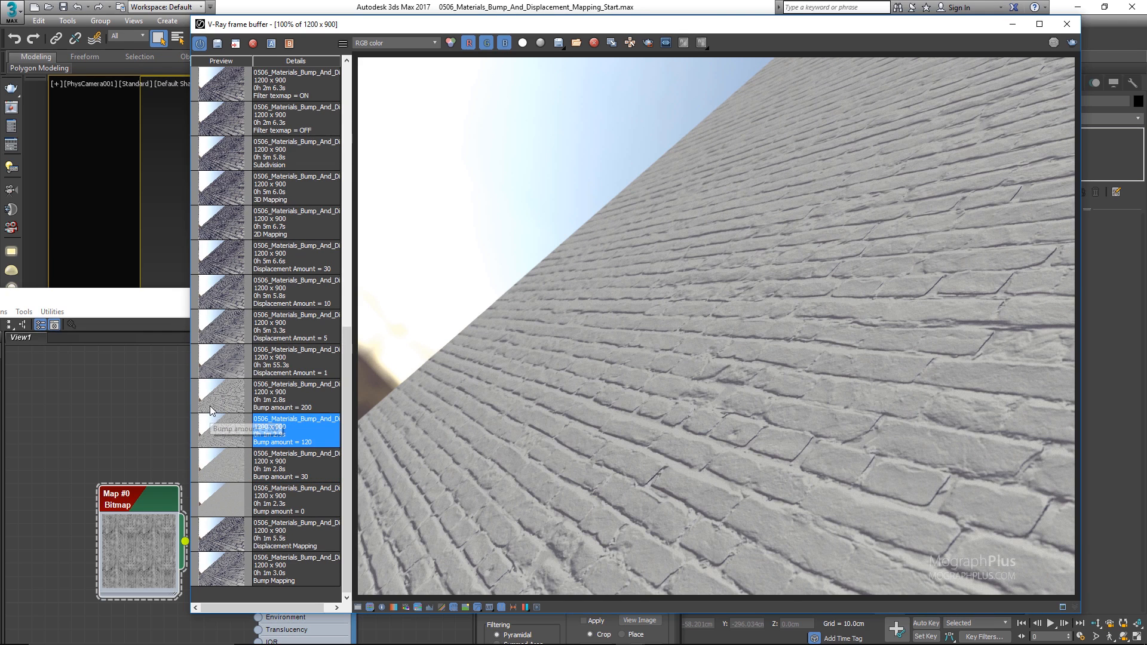
Compare the bump amount 30 and 120 renders again, view the 200 render, and close the frame buffer.
double_click(218, 473)
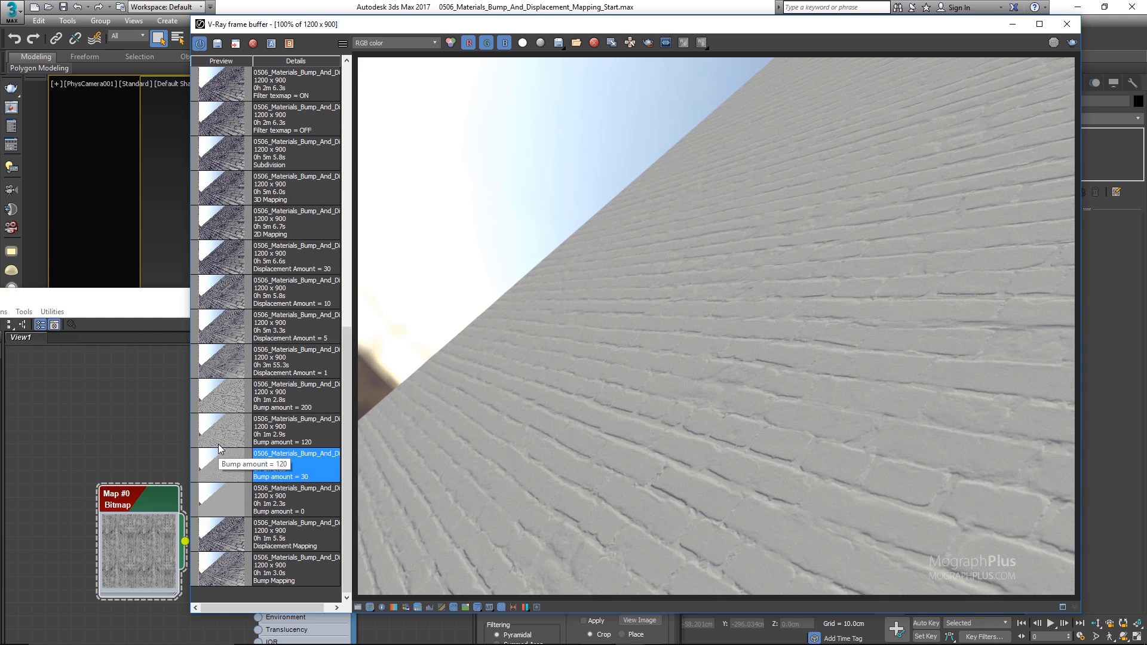
key("Up")
key("Down")
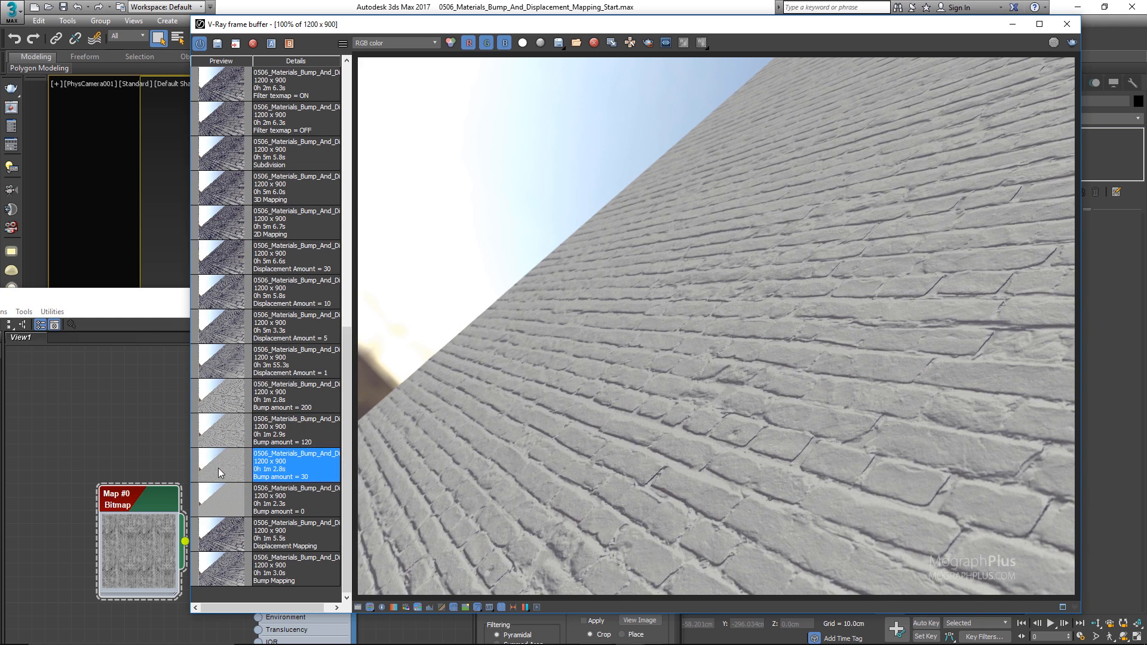
key("Up")
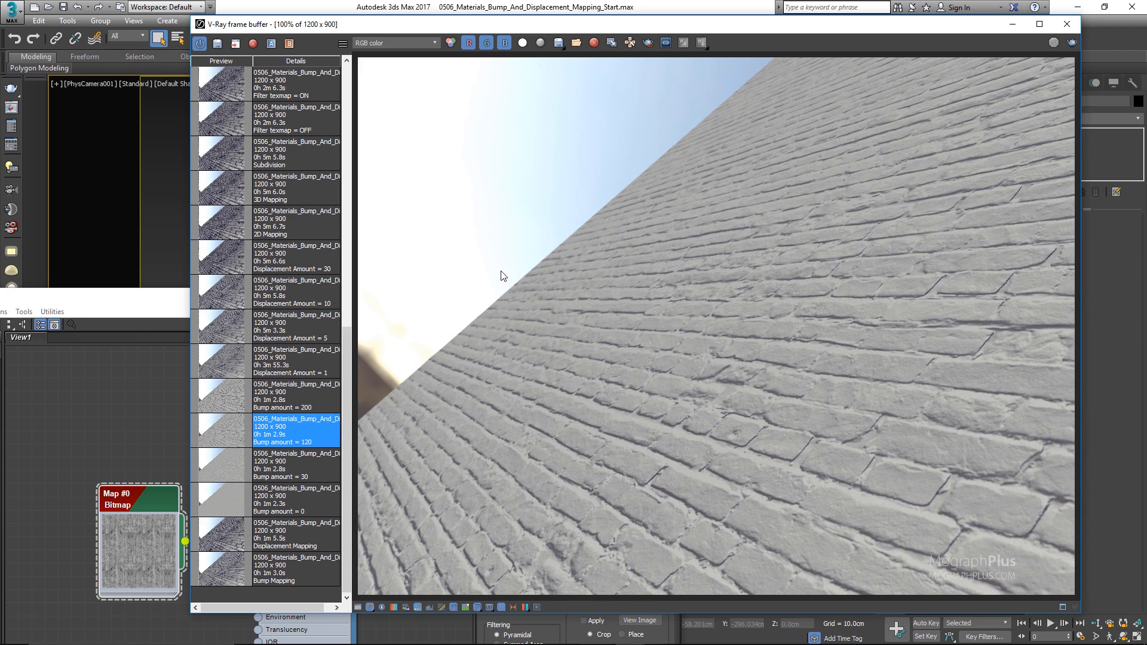
left_click(225, 397)
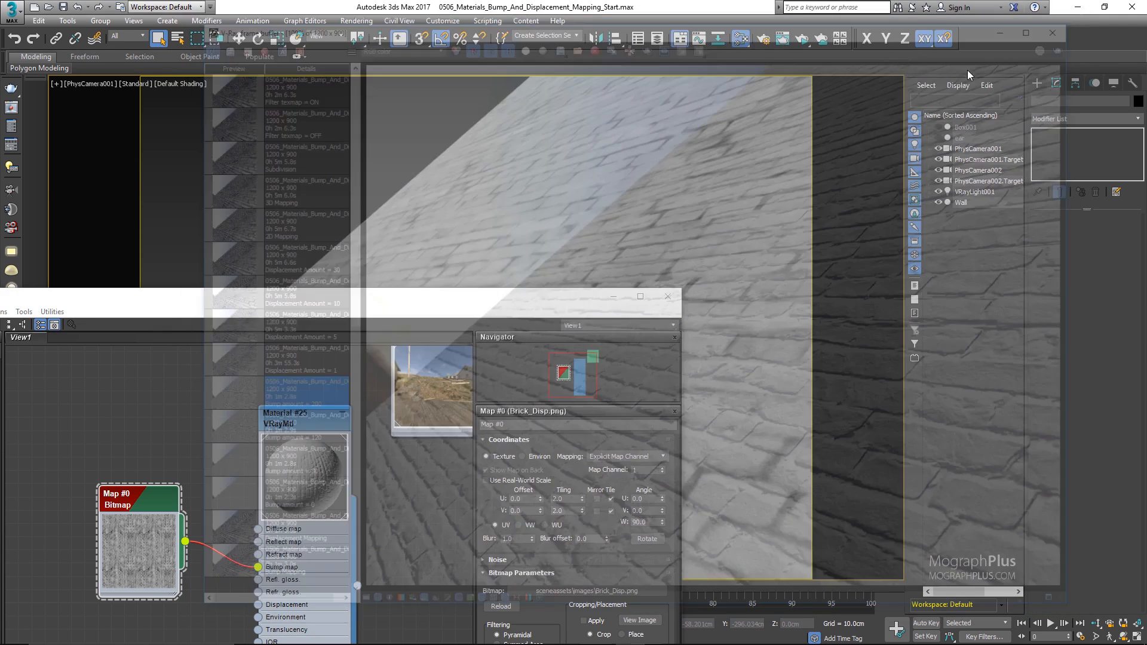
left_click(1067, 24)
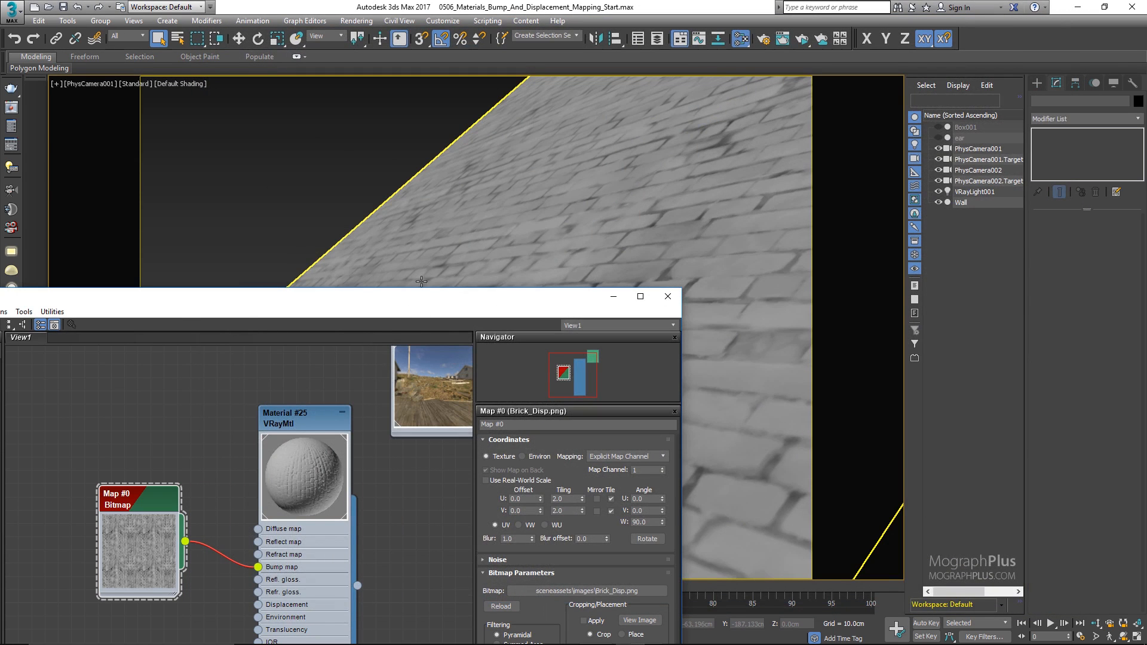
Delete the connection between the brick bitmap and the Bump map input of Material #25.
left_click_drag(440, 306, 529, 125)
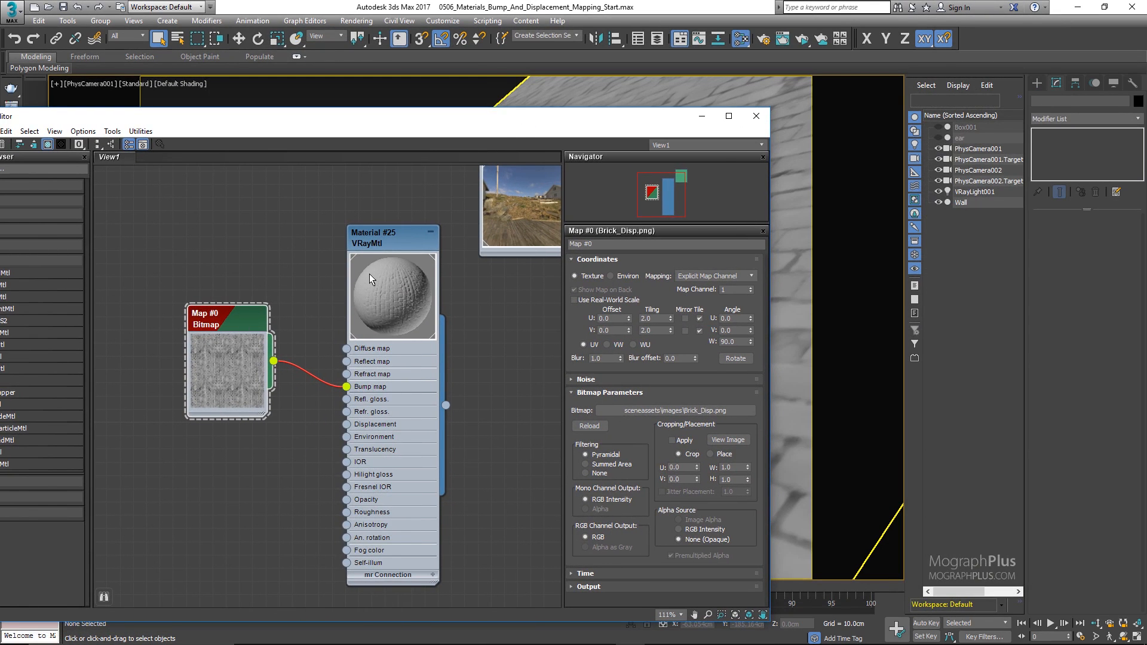
left_click(316, 380)
key("Delete")
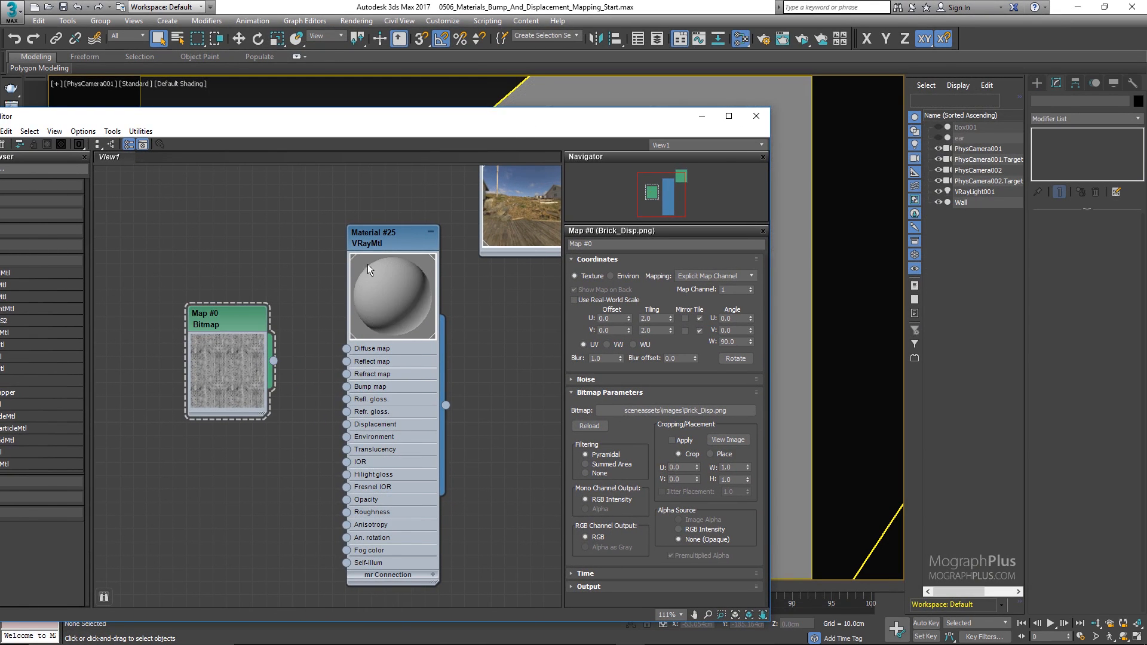
Display the map slots of Material #25 and reset its Bump amount to 30.
double_click(367, 264)
left_click_drag(583, 504, 570, 197)
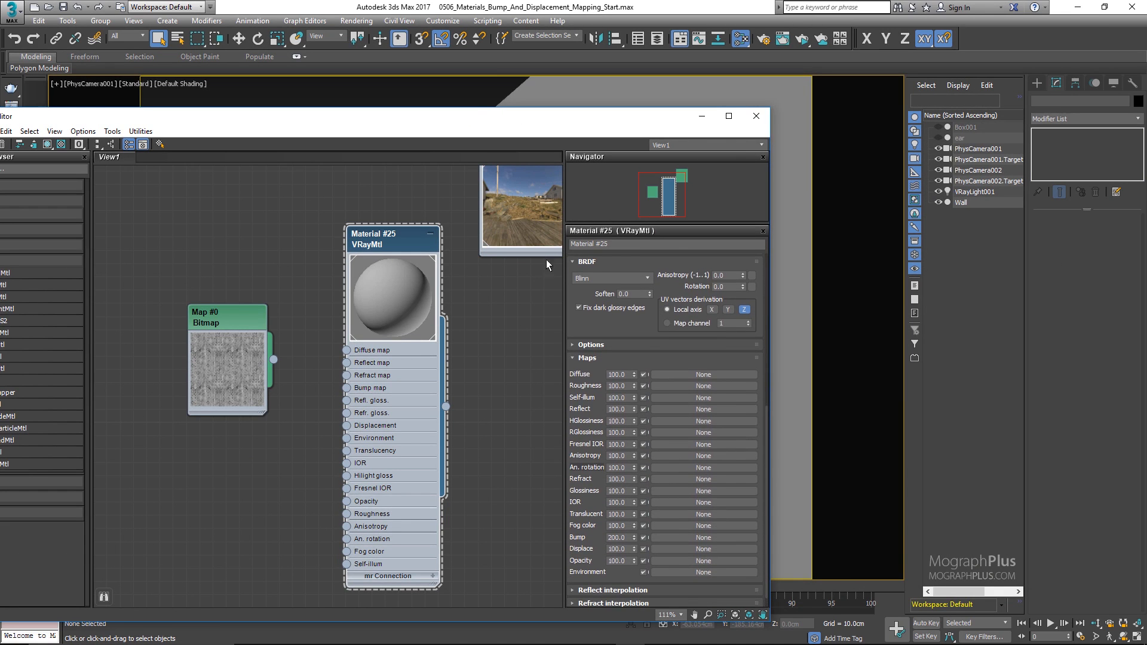
double_click(617, 537)
type("30")
key("Return")
Connect the brick bitmap to the Displacement input of Material #25.
left_click_drag(588, 555, 588, 539)
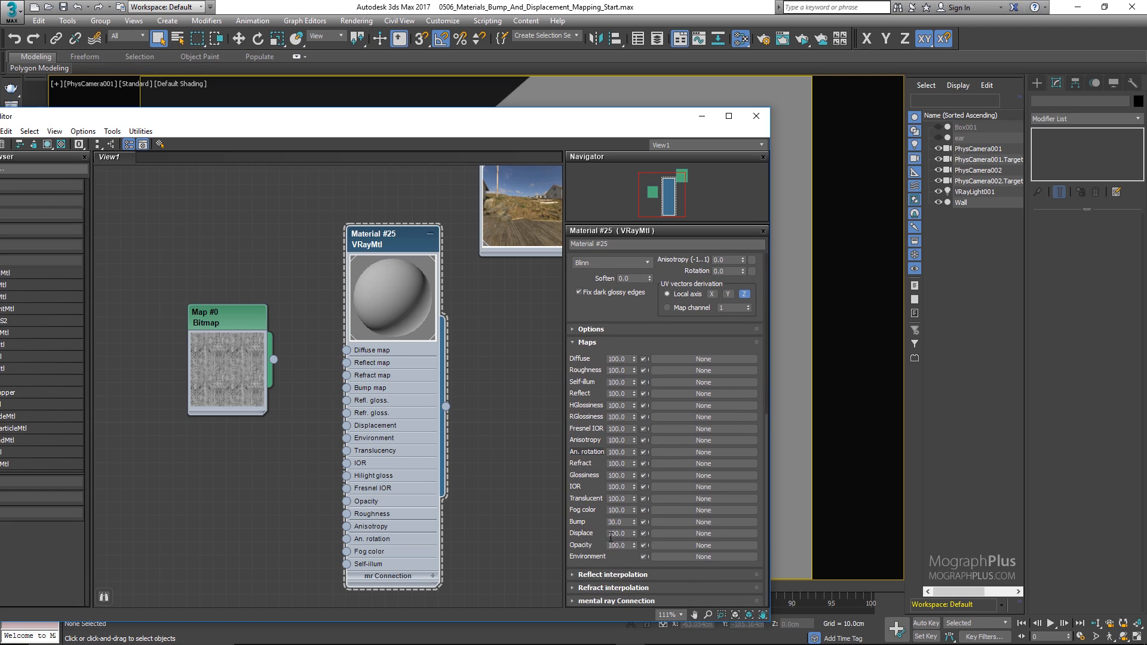
left_click(617, 532)
left_click_drag(274, 360, 347, 425)
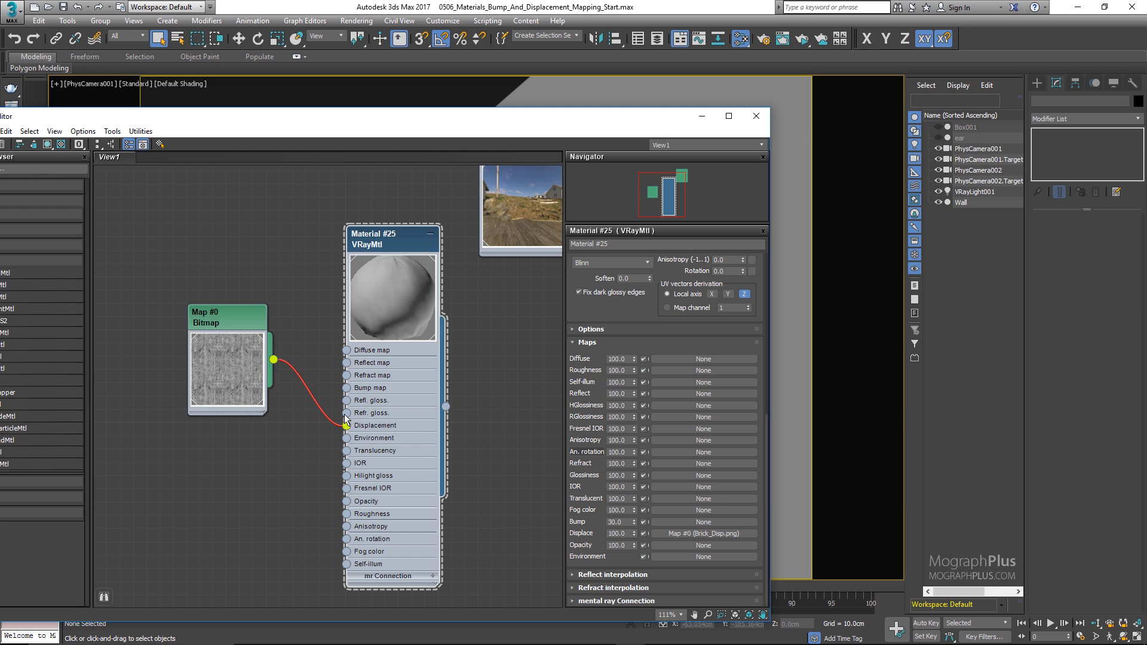
Switch the Render Setup target to Production Rendering Mode and inspect V-Ray's Default displacement settings, then close Render Setup.
left_click_drag(72, 119, 80, 195)
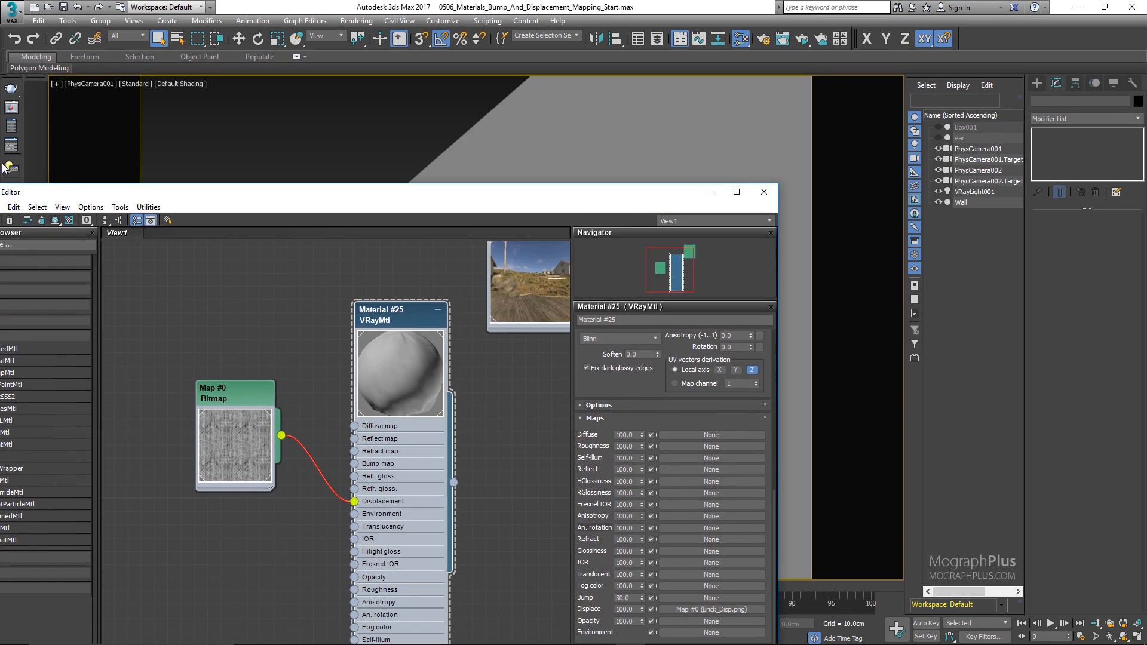
left_click(20, 132)
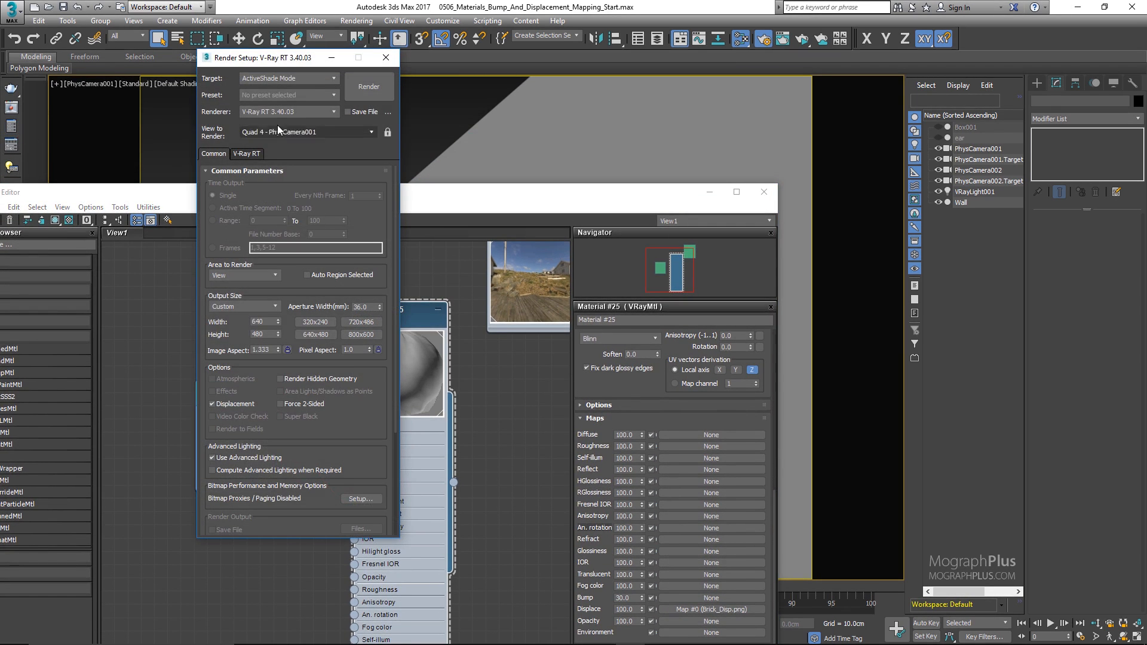
left_click(286, 78)
left_click(284, 91)
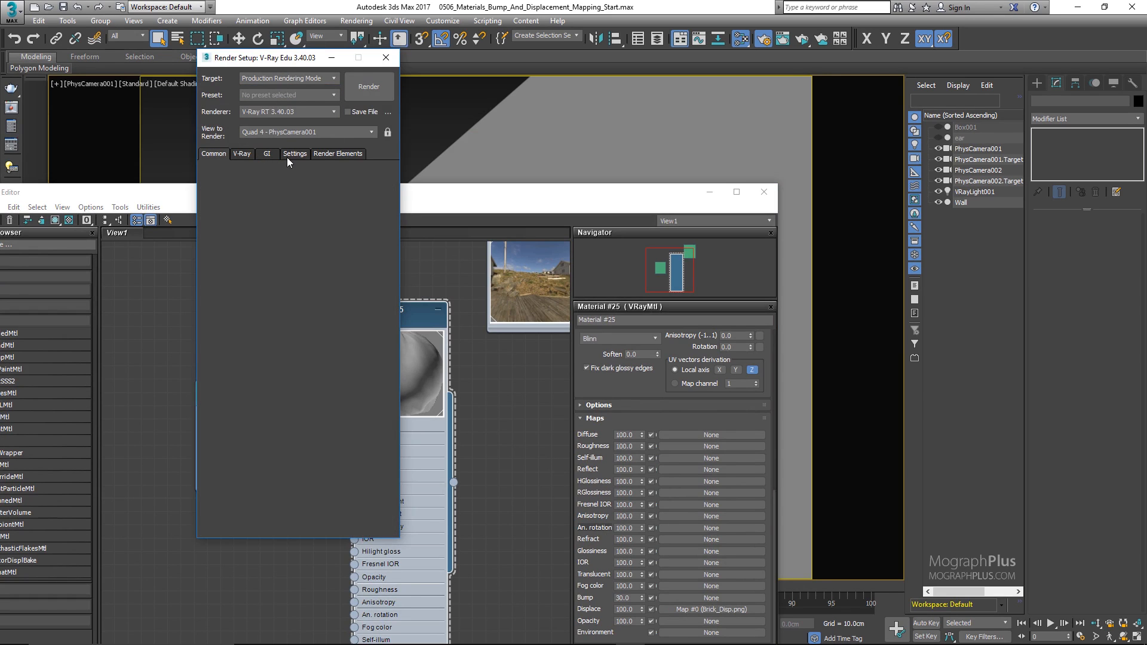
left_click(293, 154)
left_click(258, 184)
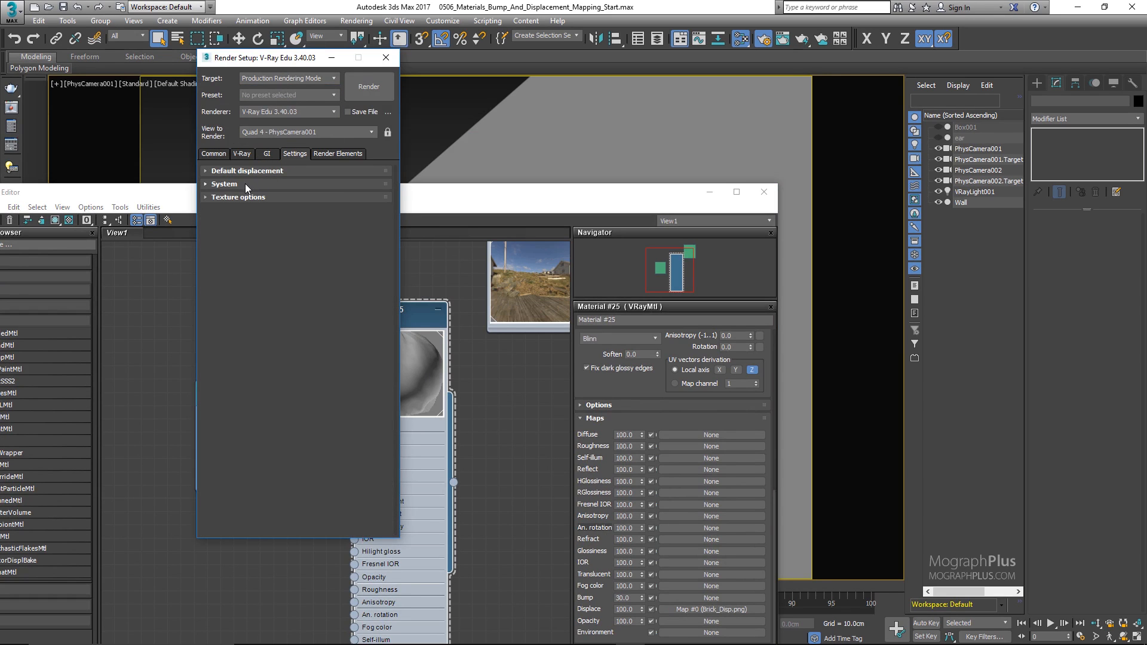
left_click(249, 171)
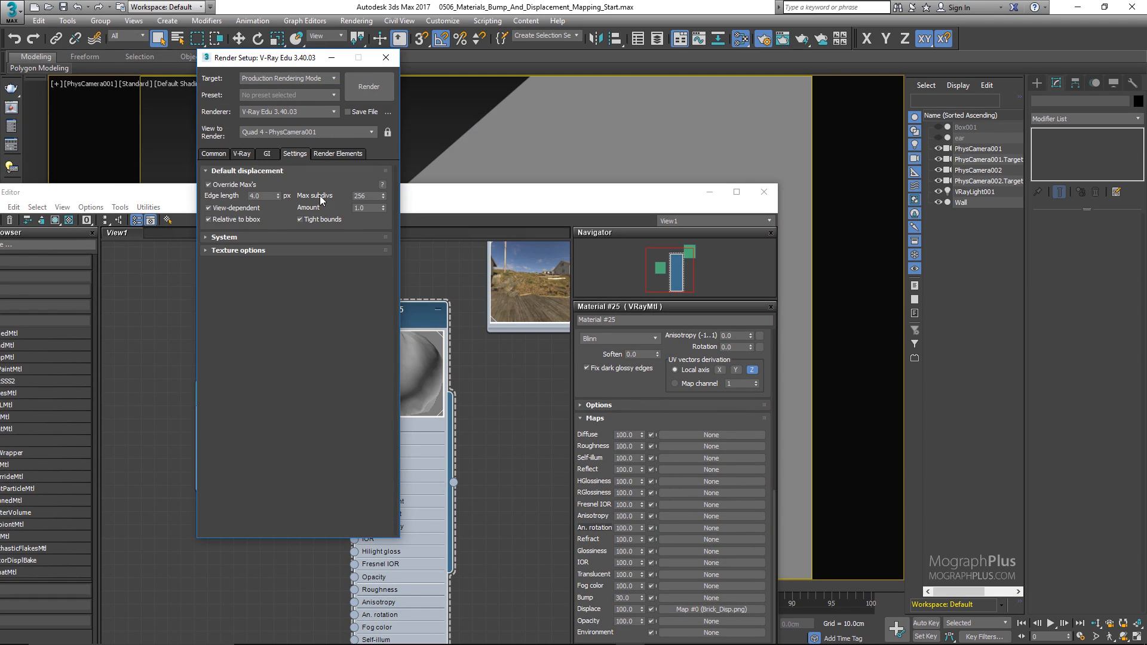
left_click(386, 58)
Select the Wall plane and add a VRayDisplacementMod modifier to it.
left_click(540, 158)
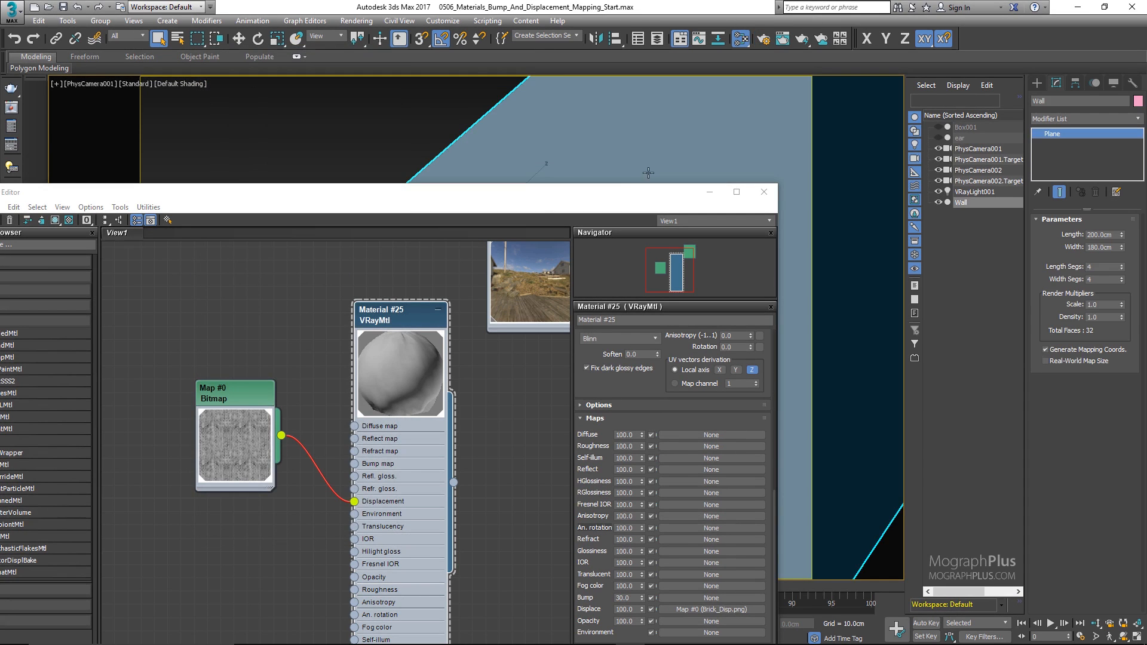
left_click(1138, 119)
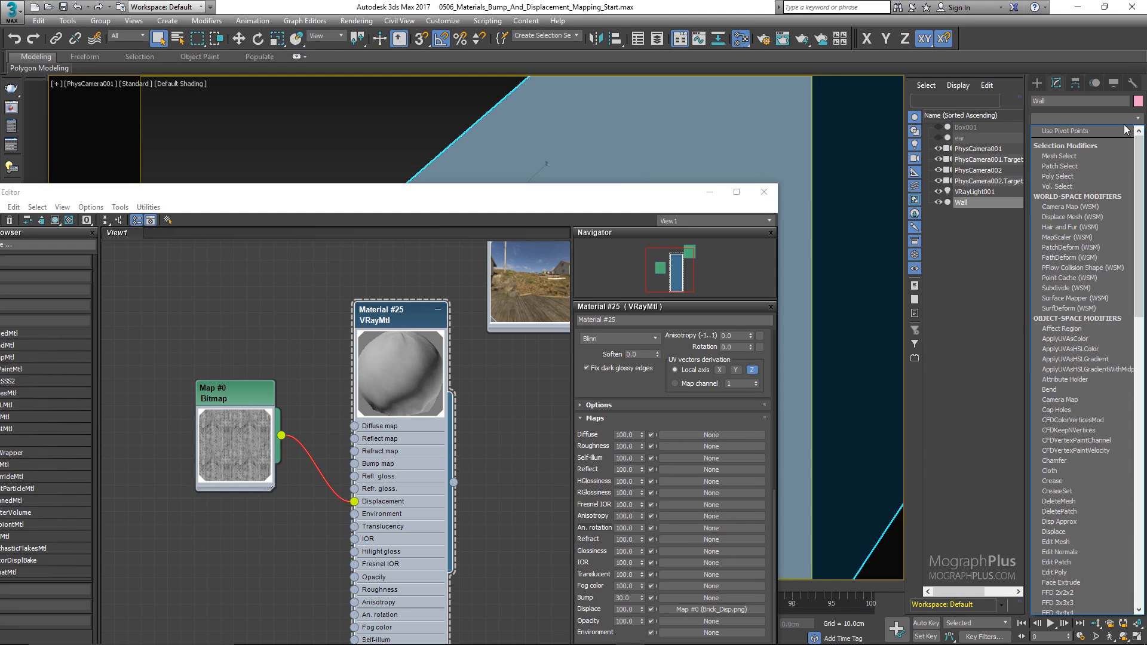
key("v")
key("r")
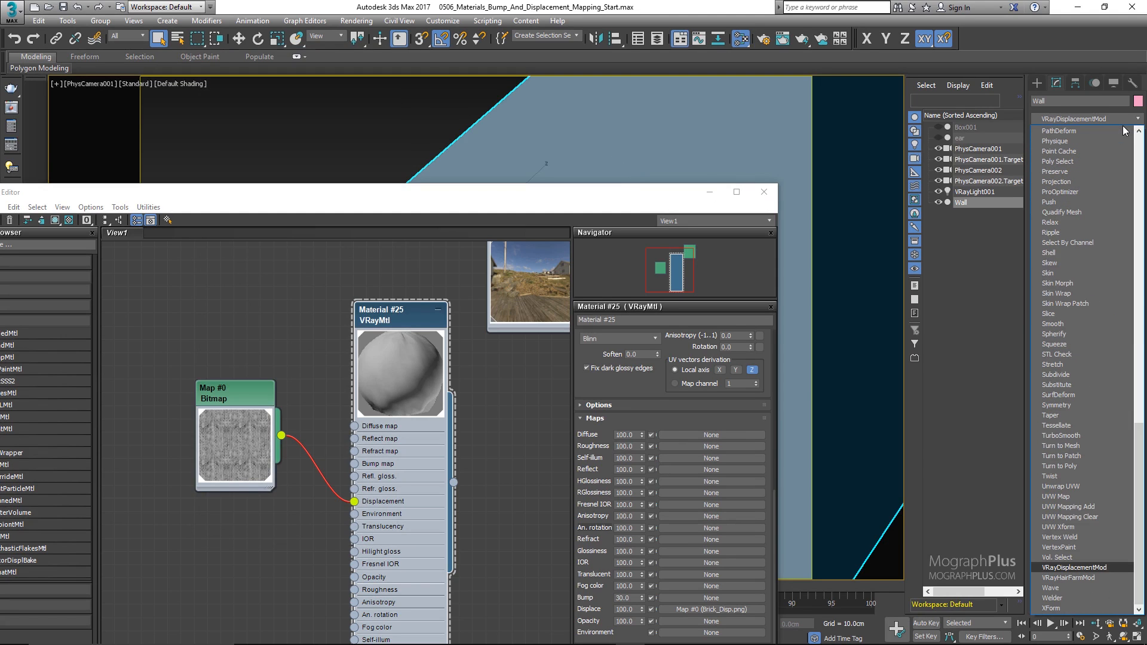
key("Return")
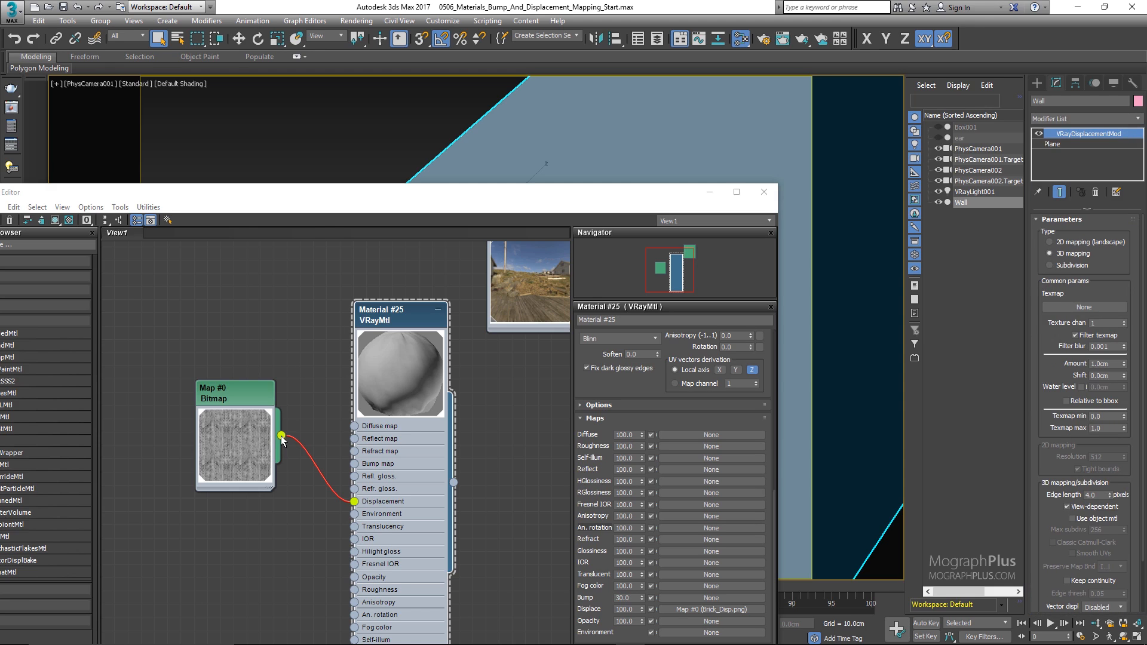
Assign the brick bitmap as an instance to the displacement modifier's texmap, then remove that modifier from the Wall.
left_click_drag(281, 437, 1068, 311)
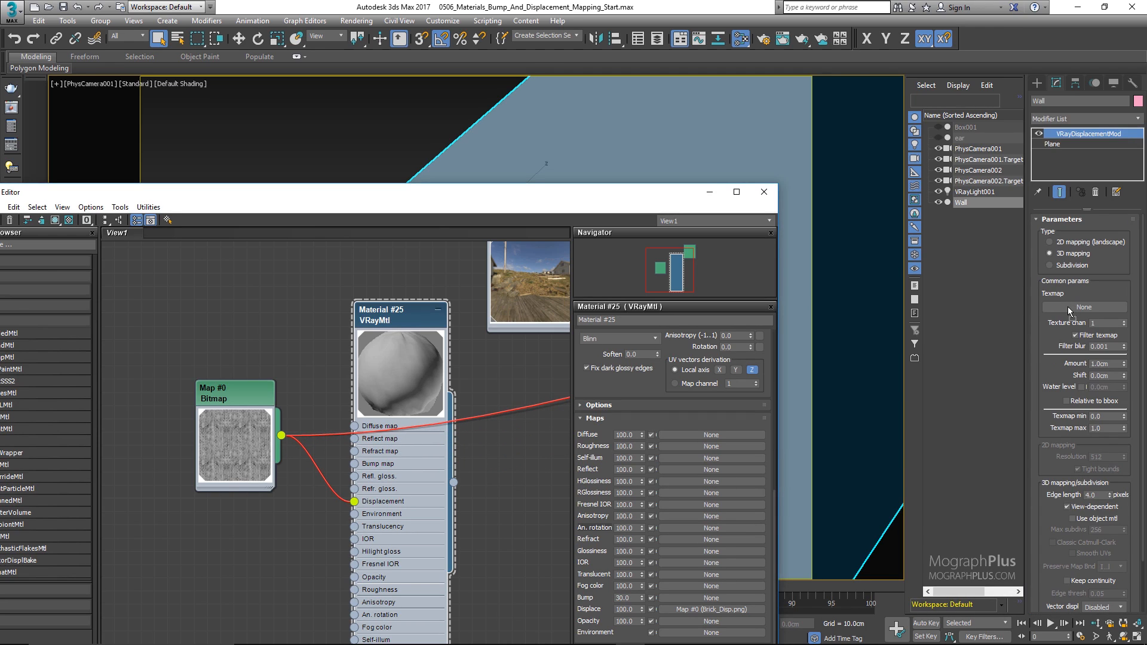
left_click_drag(1069, 310, 1068, 310)
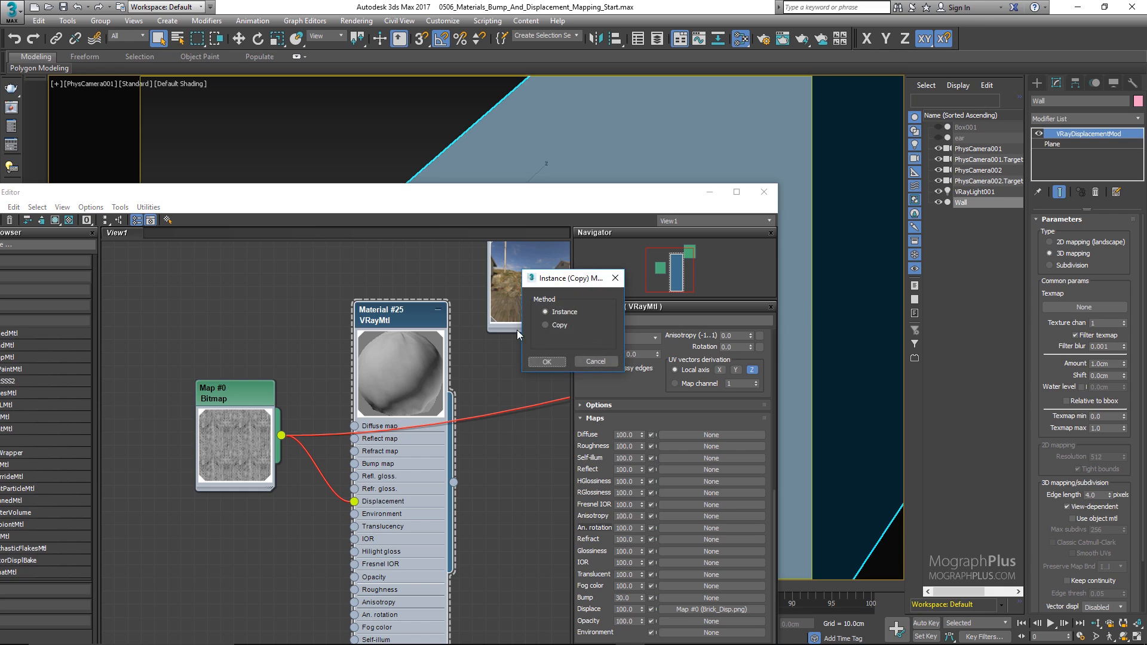
left_click(538, 362)
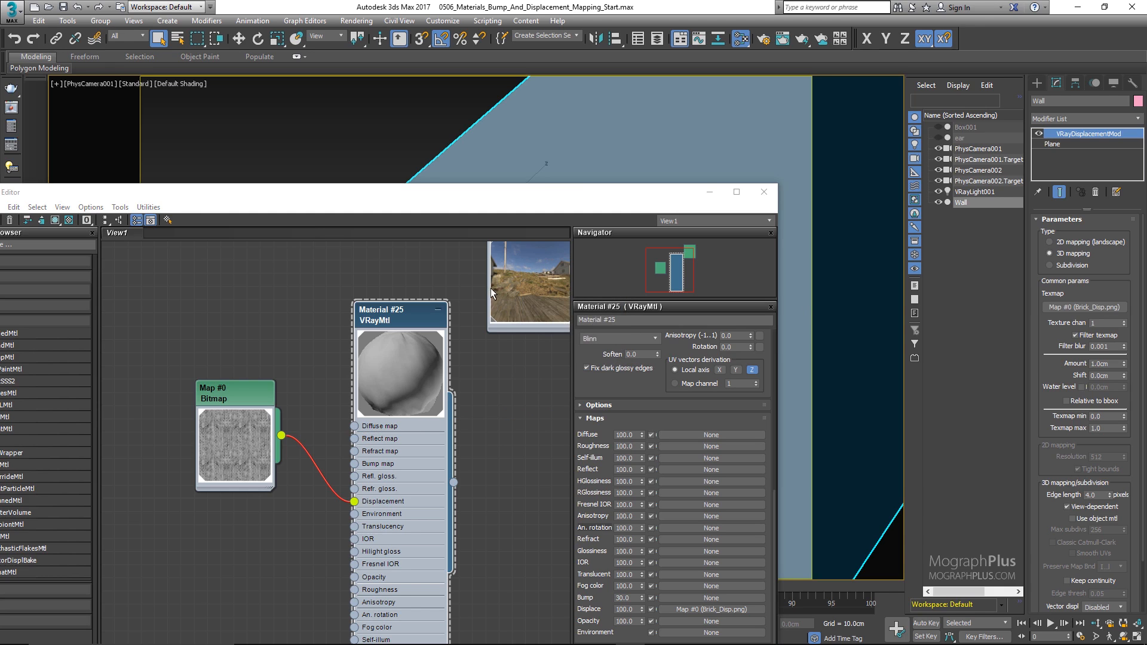
left_click(1095, 191)
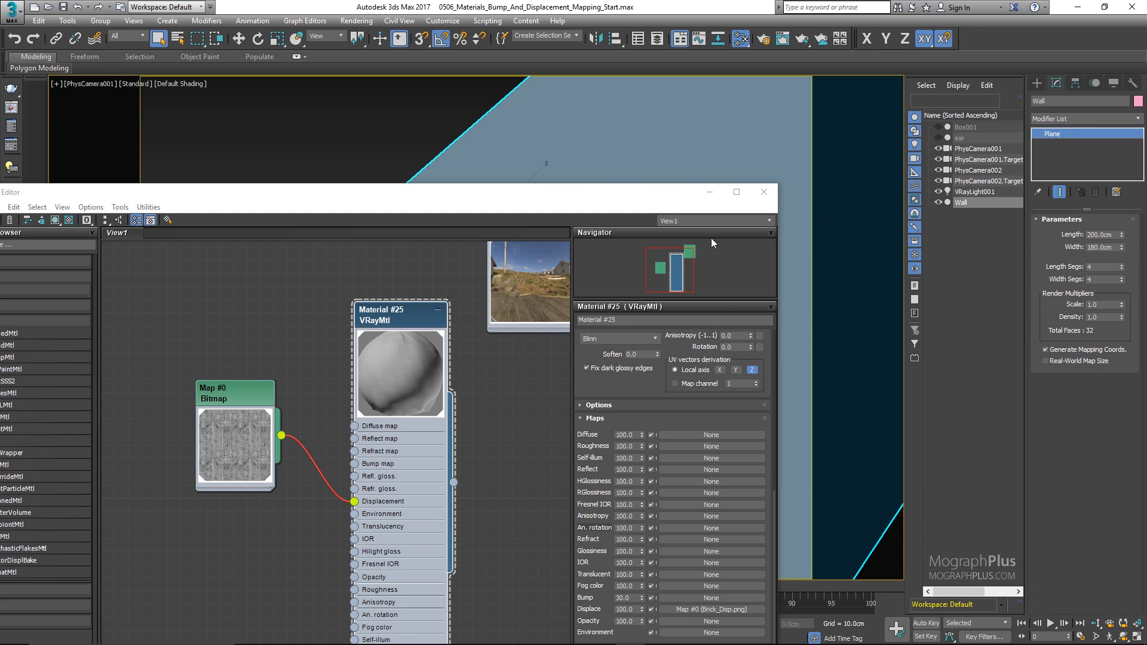
Set the Displace amount of Material #25 to 1.
scroll(251, 477, "up", 1)
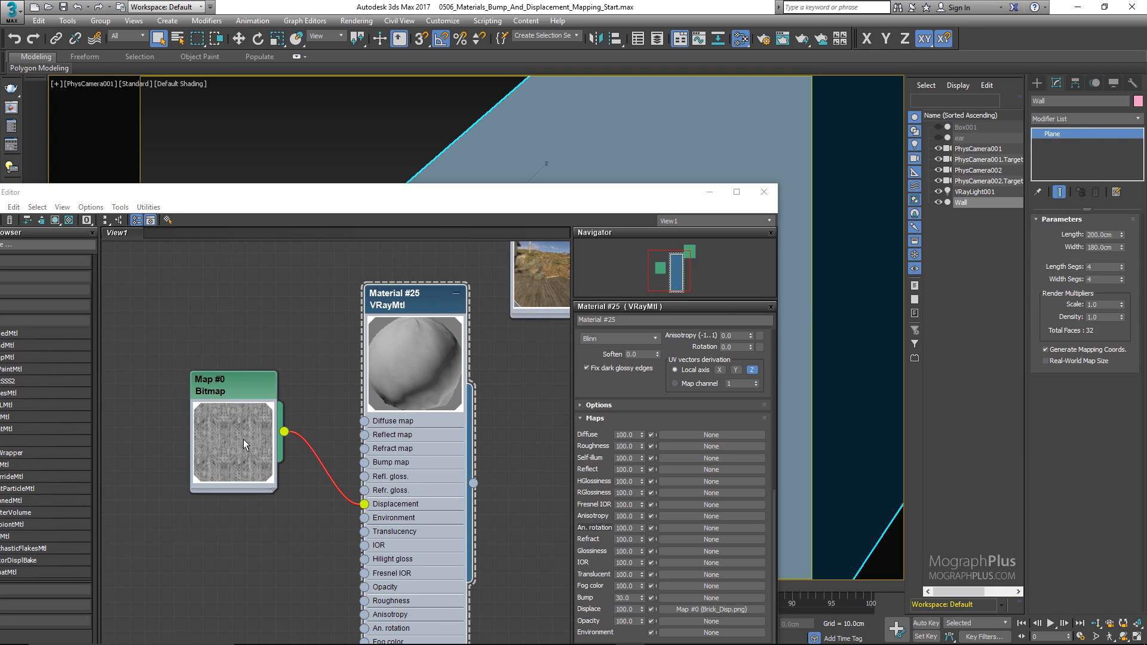
scroll(292, 514, "up", 1)
scroll(323, 396, "down", 1)
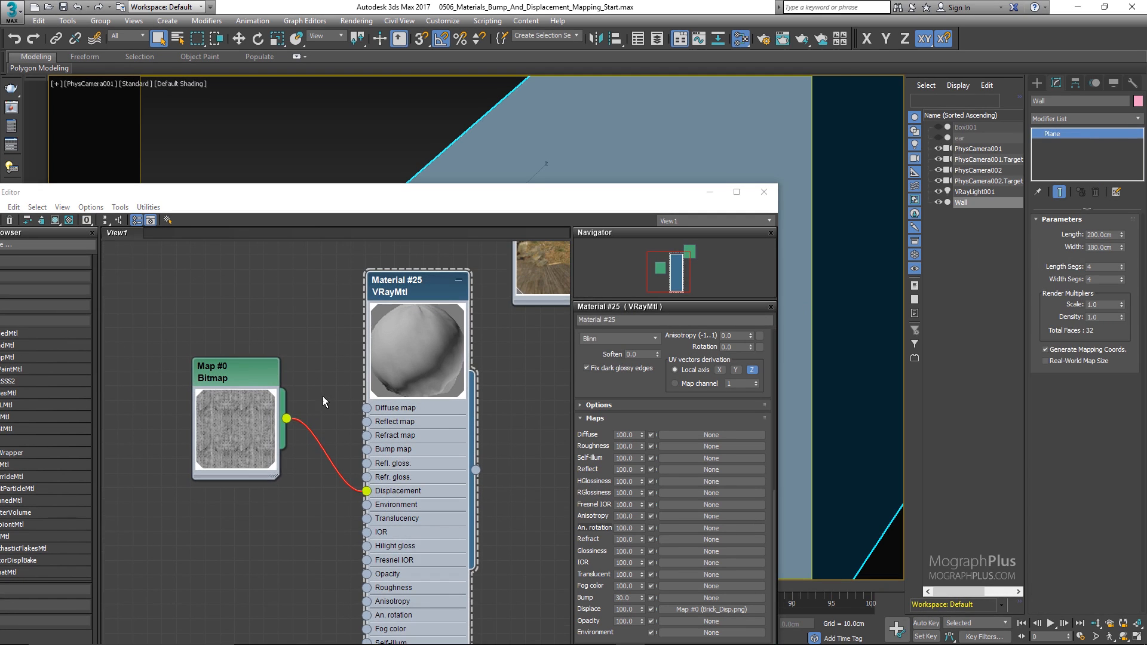
left_click(250, 366)
left_click_drag(249, 366, 237, 353)
scroll(310, 488, "up", 1)
middle_click_drag(310, 495, 309, 456)
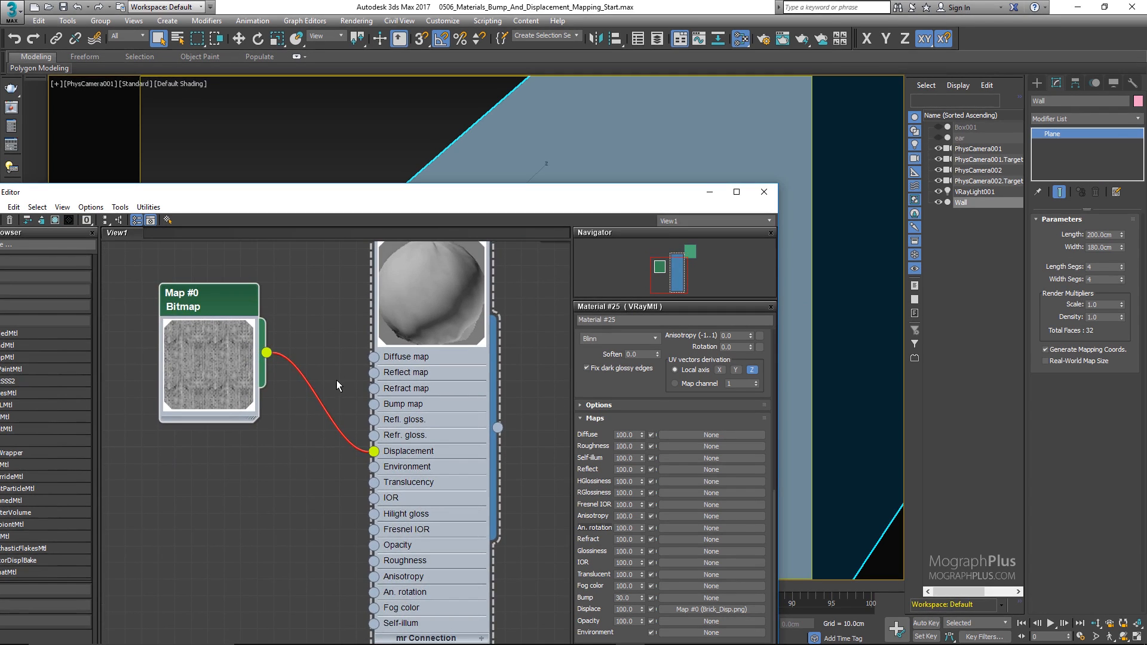
middle_click_drag(296, 361, 300, 388)
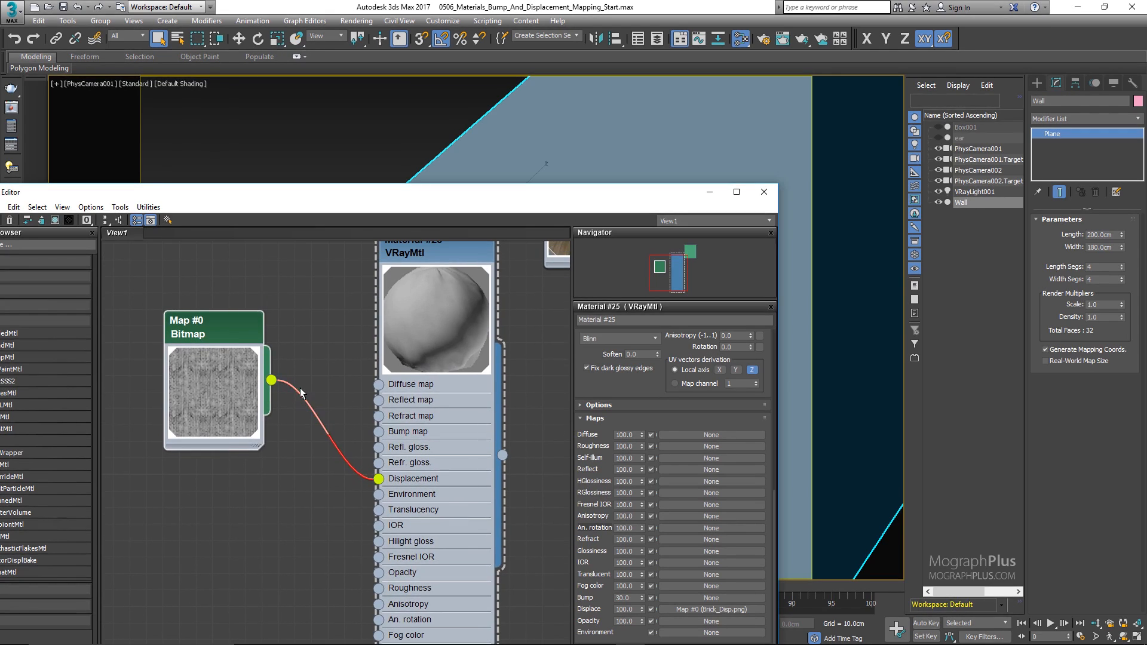
left_click(421, 258)
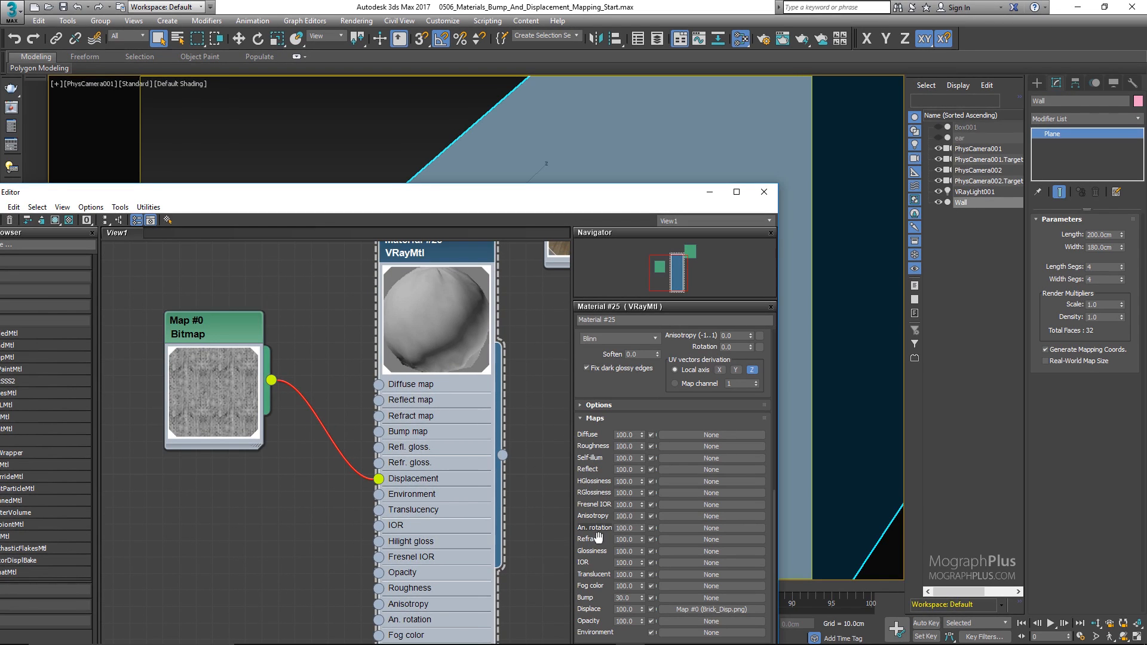
left_click(634, 609)
double_click(635, 609)
type("1")
key("Return")
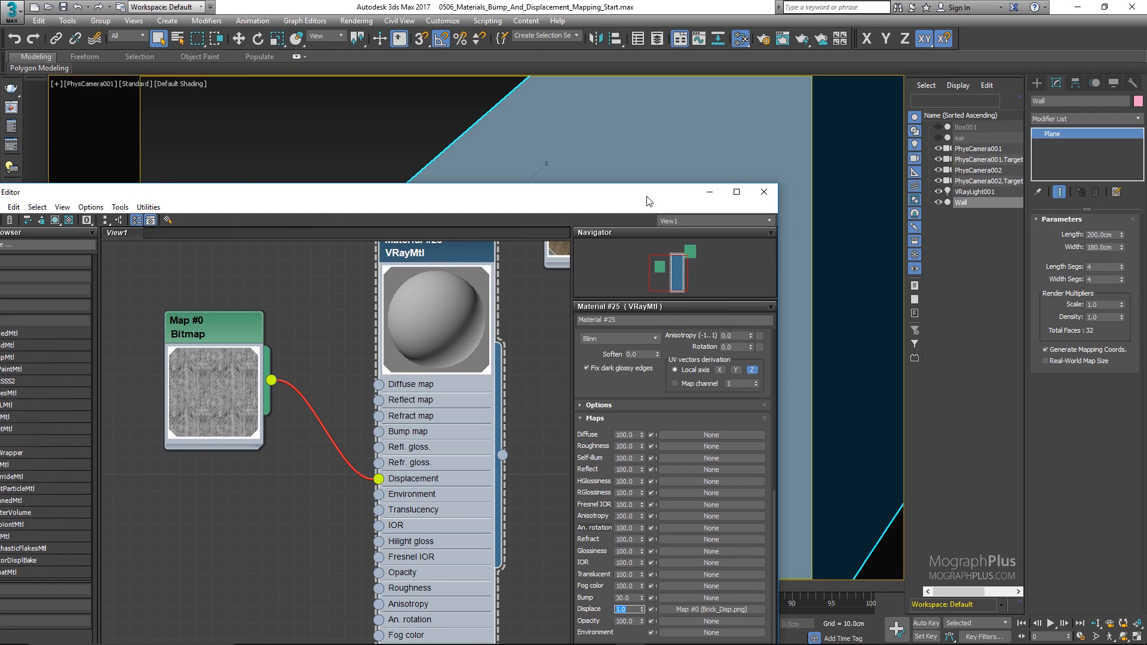
Connect the brick bitmap to the Diffuse map input of Material #25.
left_click_drag(649, 201, 500, 186)
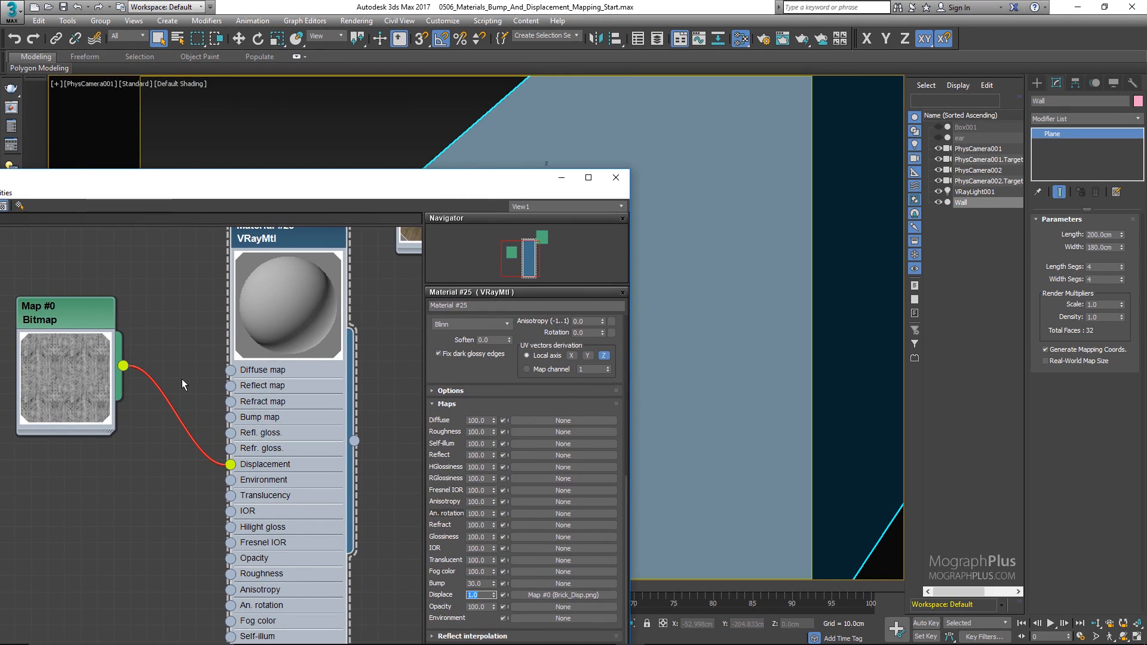
left_click_drag(123, 366, 230, 370)
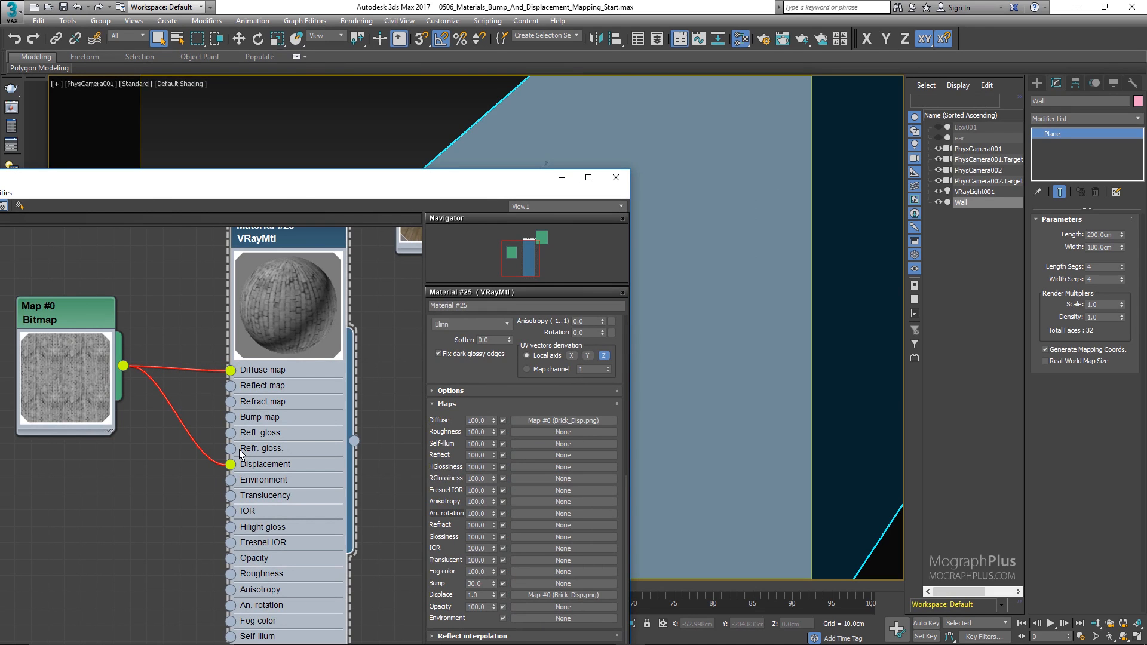
left_click_drag(302, 189, 285, 230)
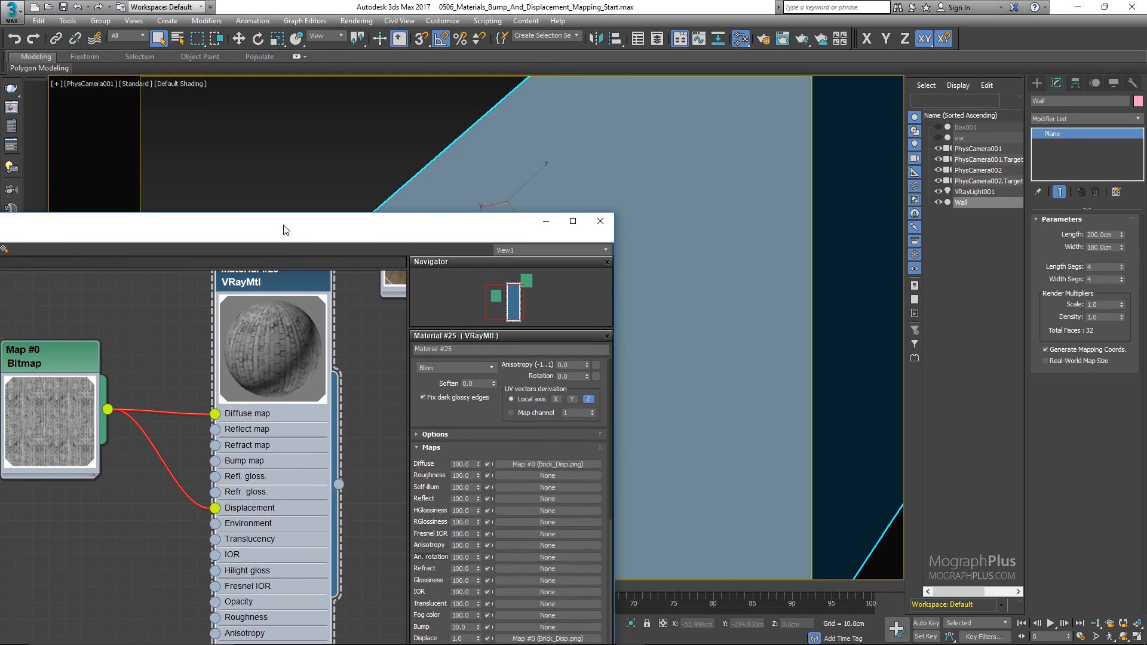
Load the Displacement Amount = 1 render from the frame buffer history and set the progressive image sampler's render time to 5 minutes.
left_click(10, 108)
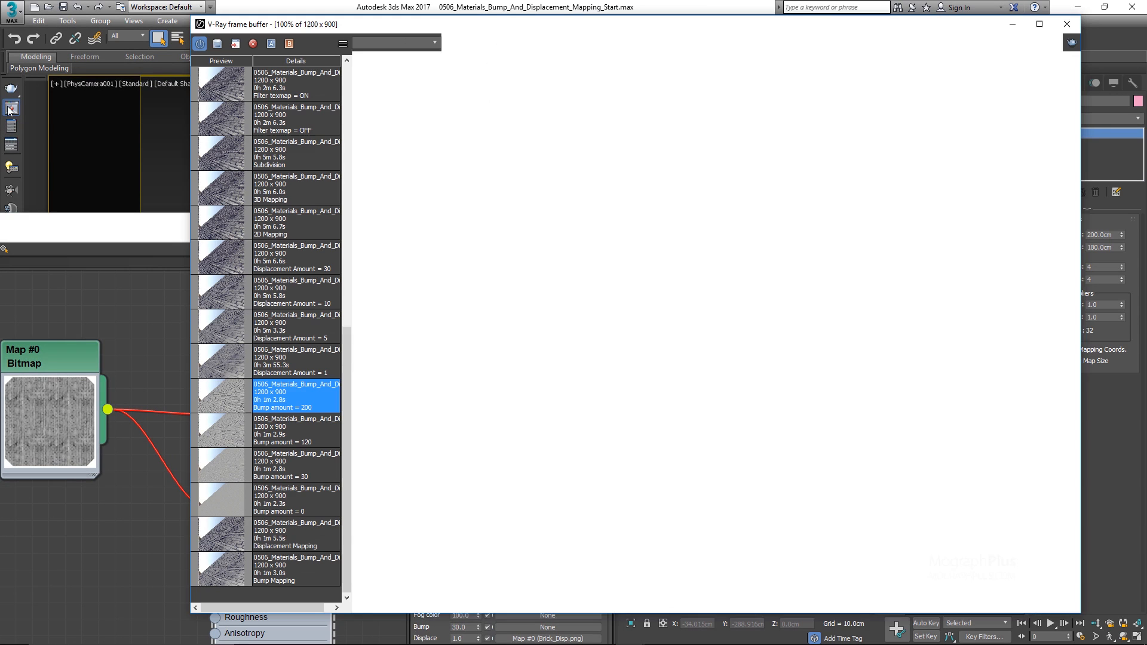
left_click(224, 366)
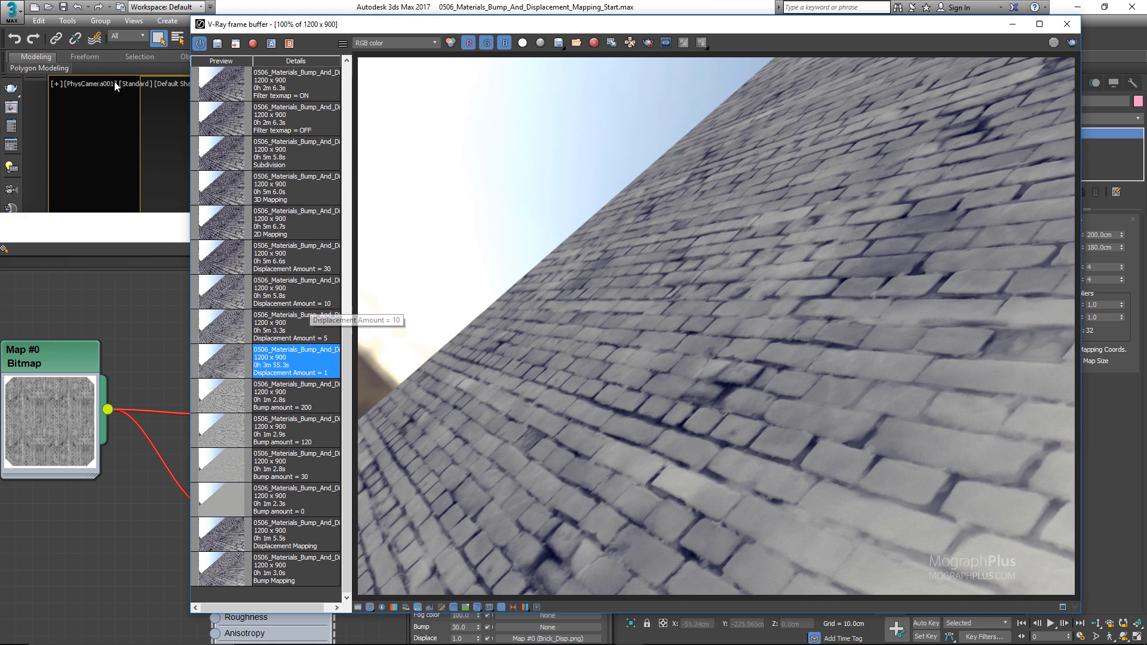
left_click(11, 126)
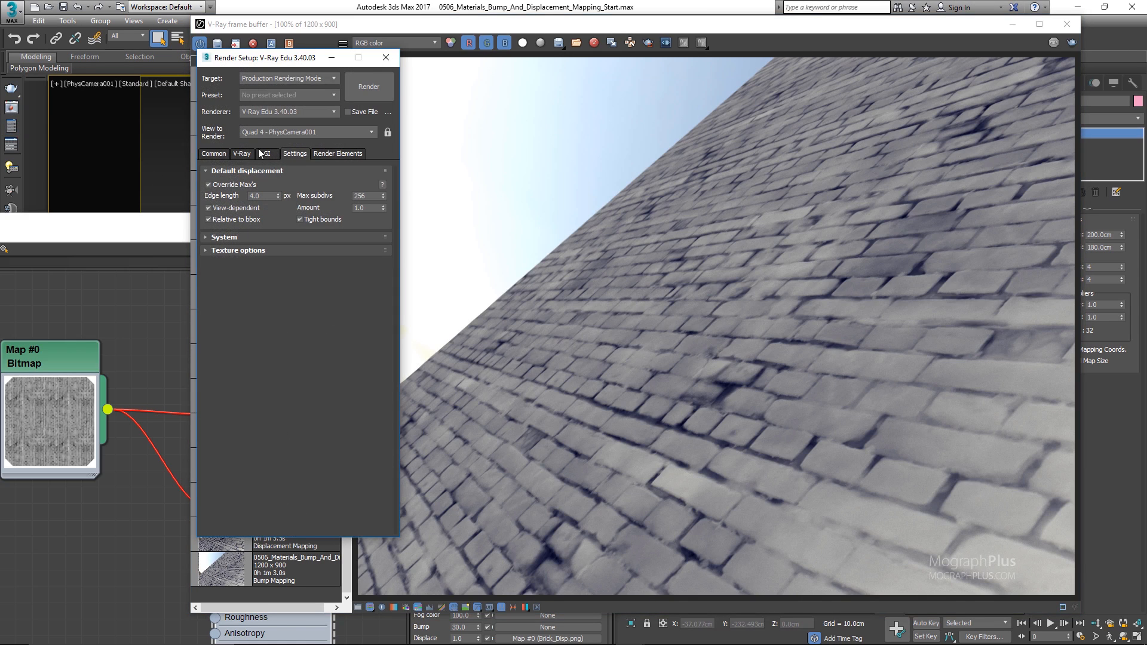
left_click(244, 154)
double_click(267, 321)
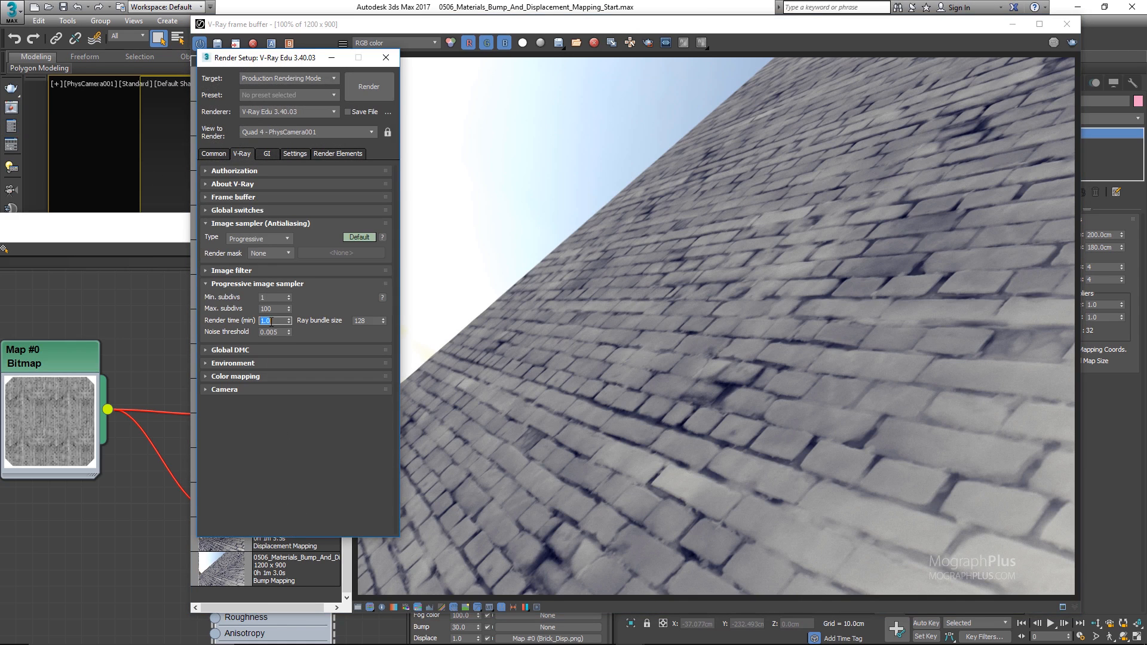
type("5")
key("Return")
left_click(386, 57)
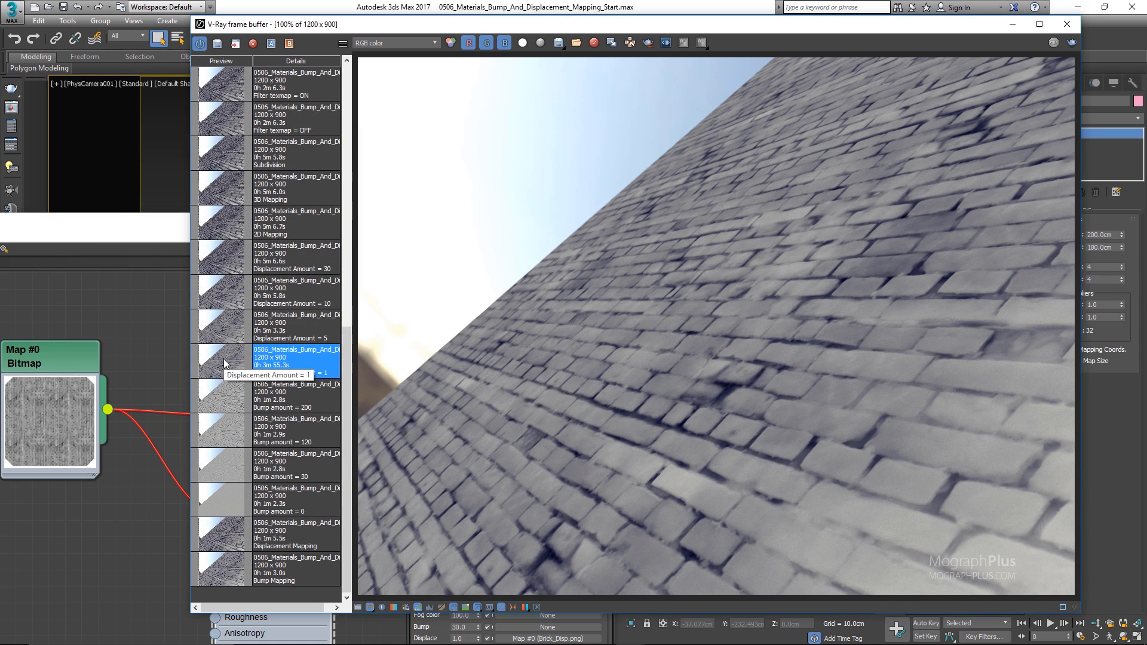
Compare the saved renders with displacement amounts 1, 5, 10 and 30 in the V-Ray frame buffer history.
double_click(229, 326)
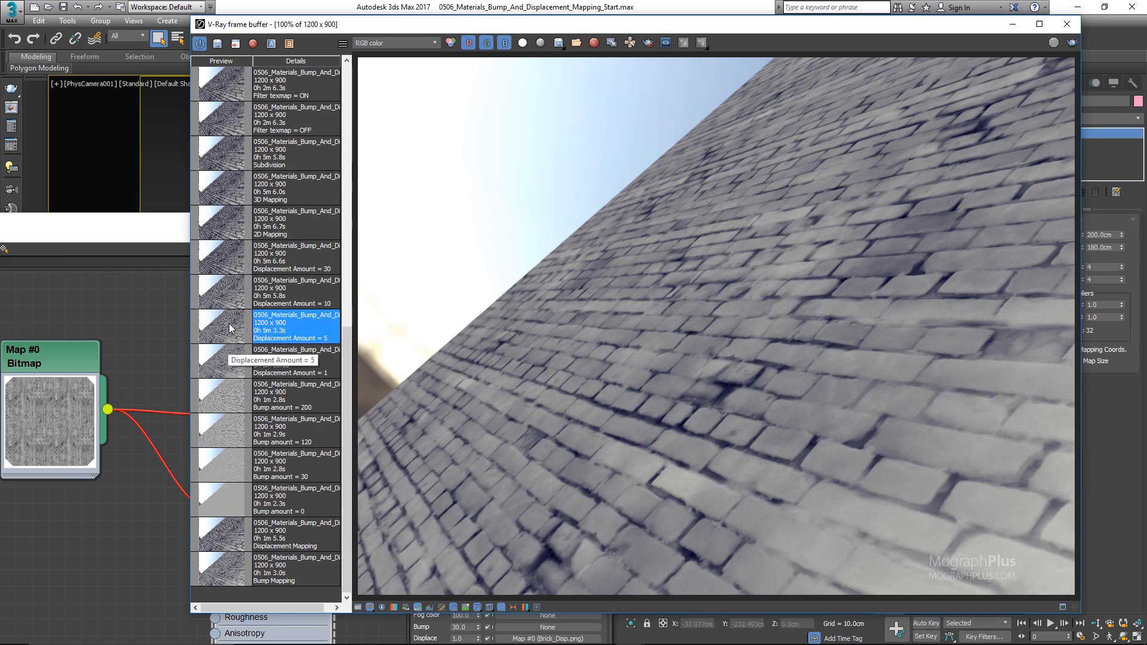
double_click(220, 288)
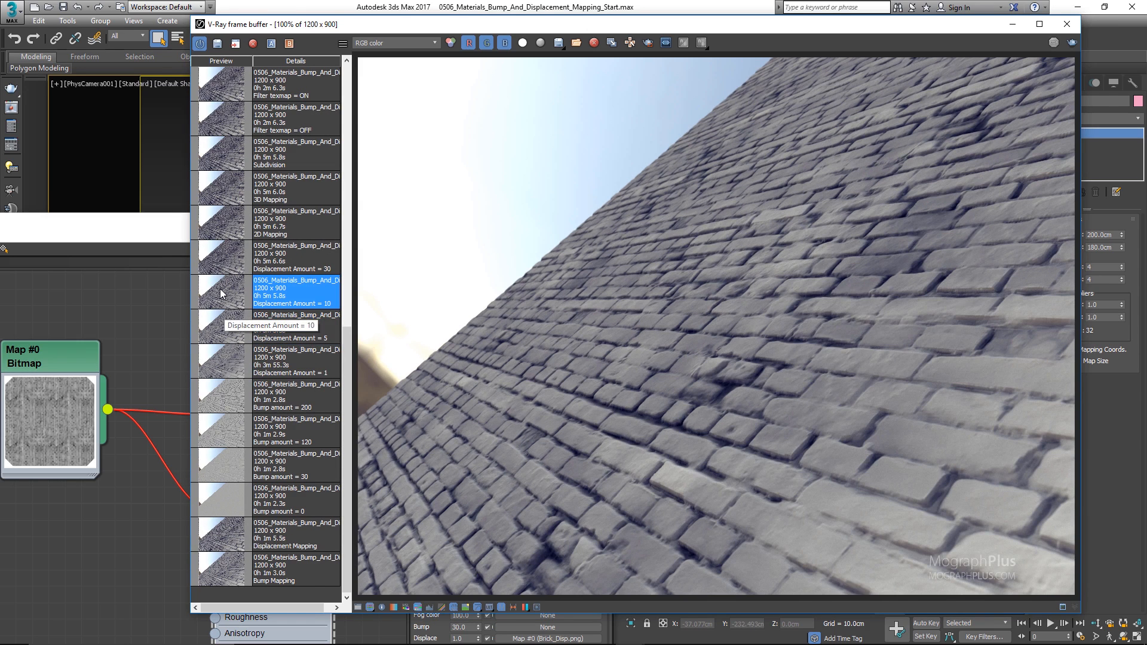
double_click(221, 258)
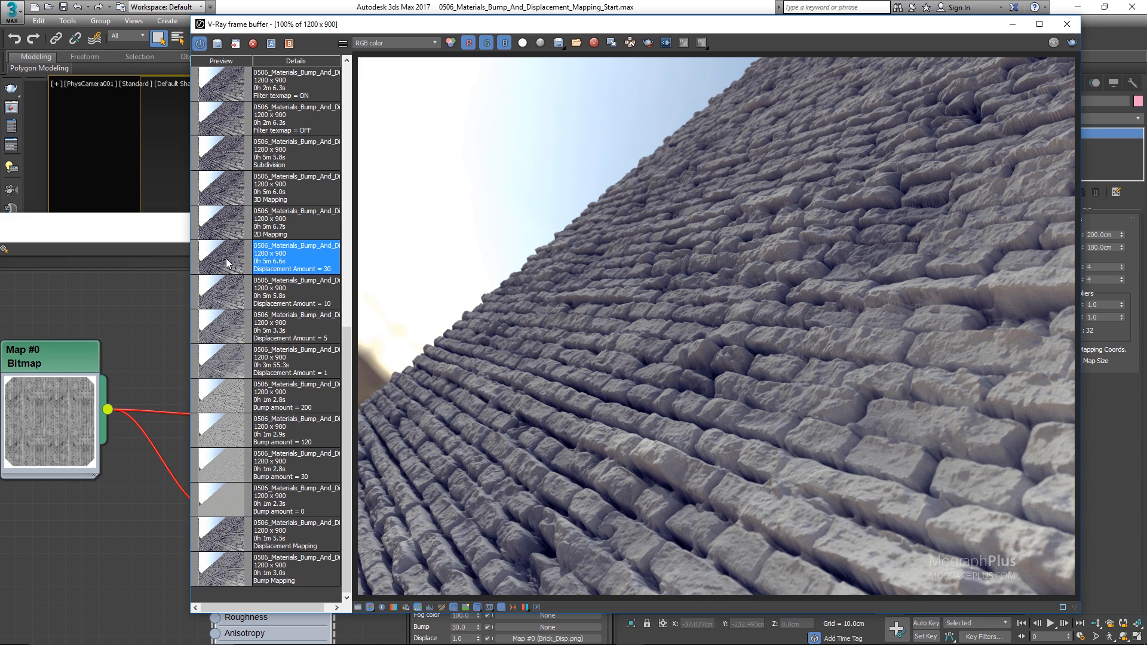
double_click(220, 361)
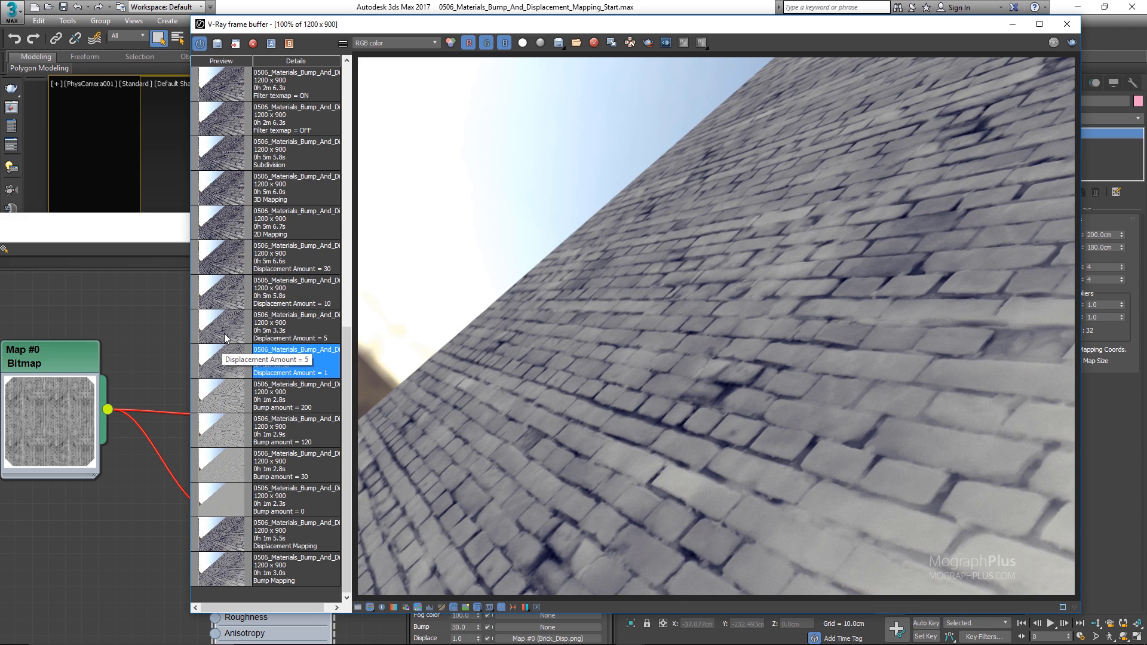
double_click(224, 332)
double_click(227, 294)
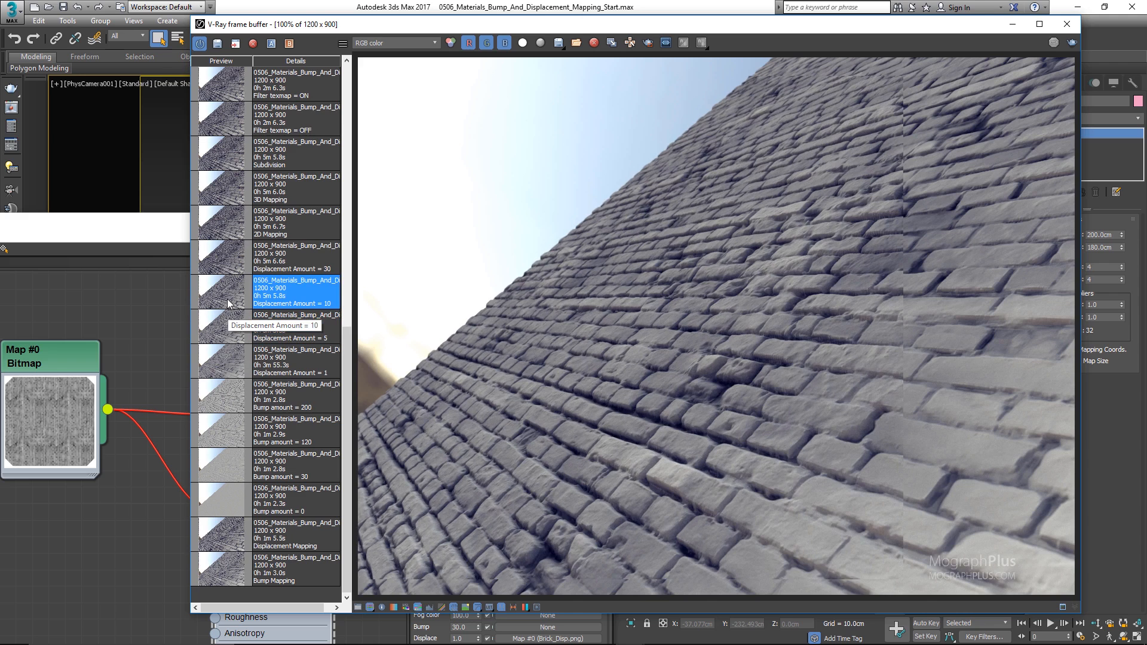
double_click(222, 273)
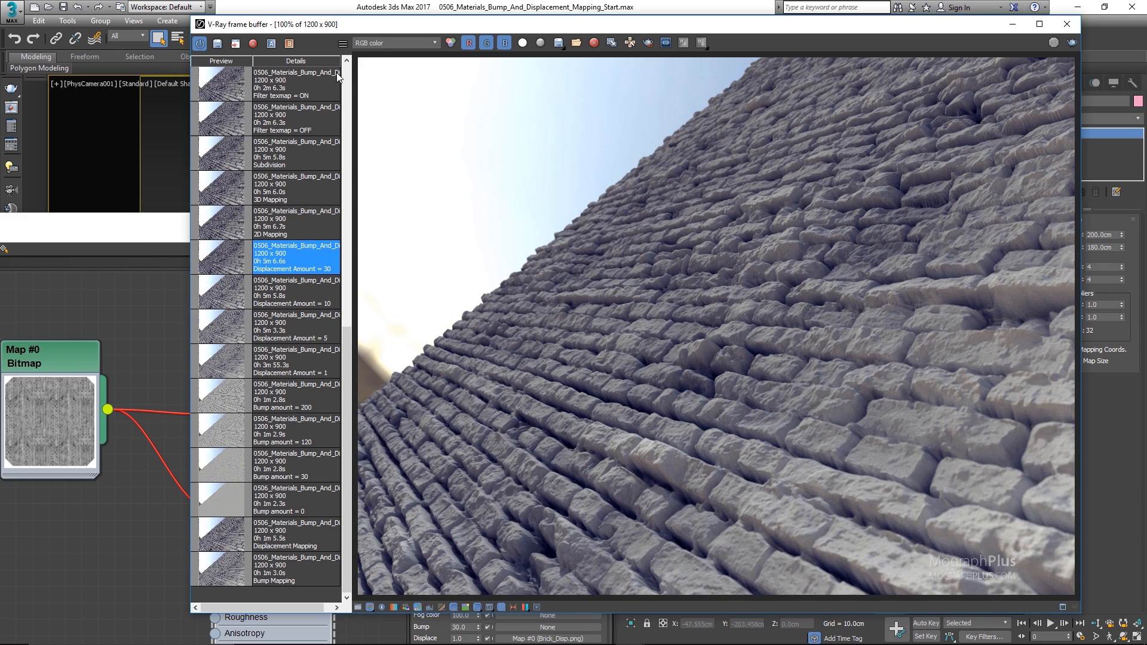
Review V-Ray's Default displacement settings in Render Setup, then close the window.
left_click(13, 126)
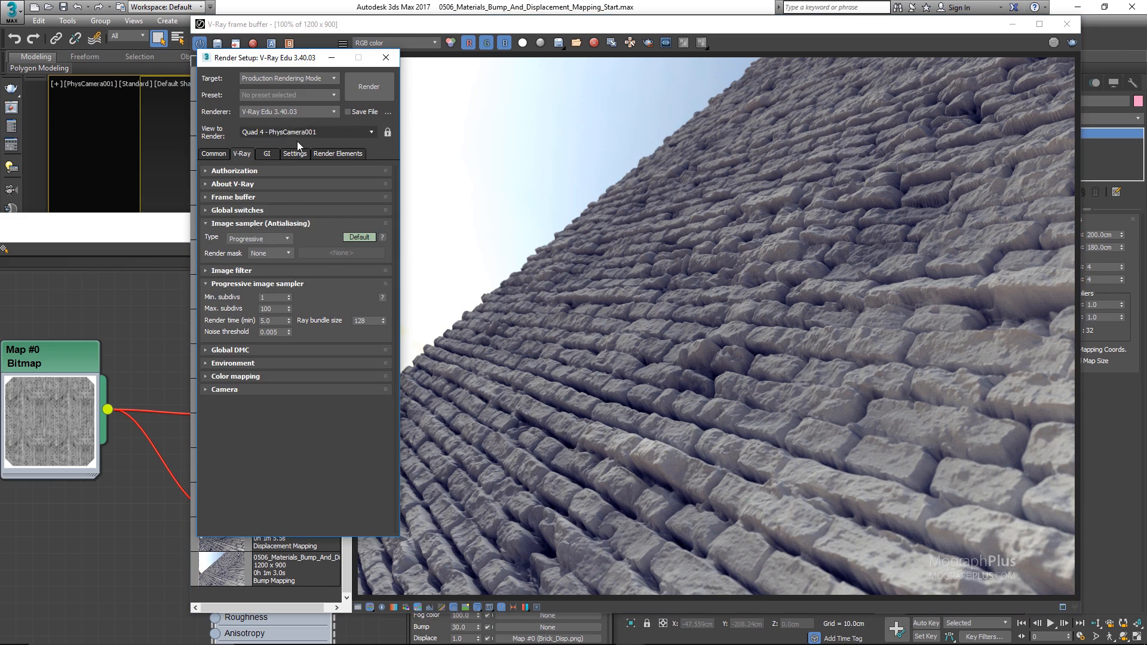
left_click(296, 154)
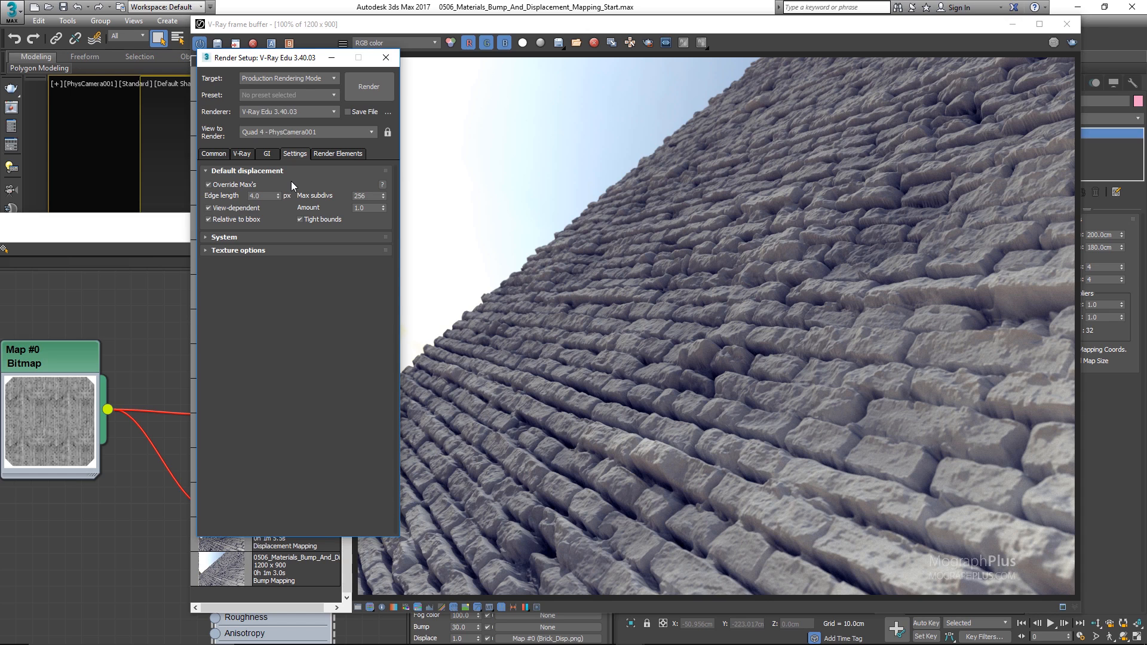
left_click(385, 58)
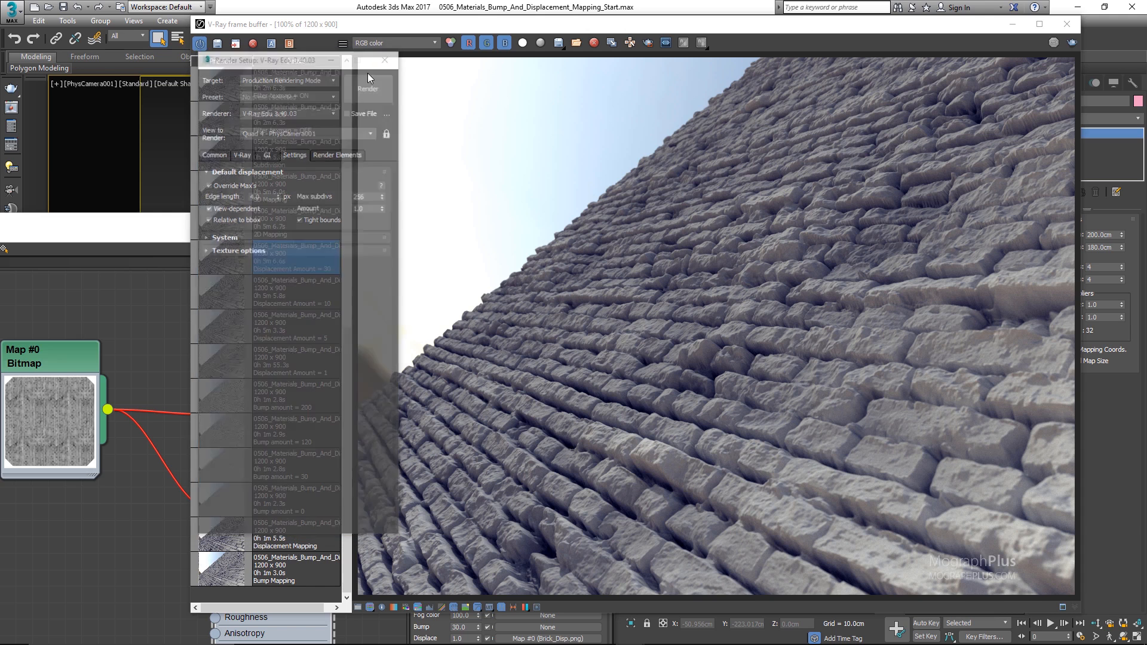
Delete the connection between the brick bitmap and the Displacement input of Material #25.
left_click(161, 221)
left_click_drag(161, 221, 169, 208)
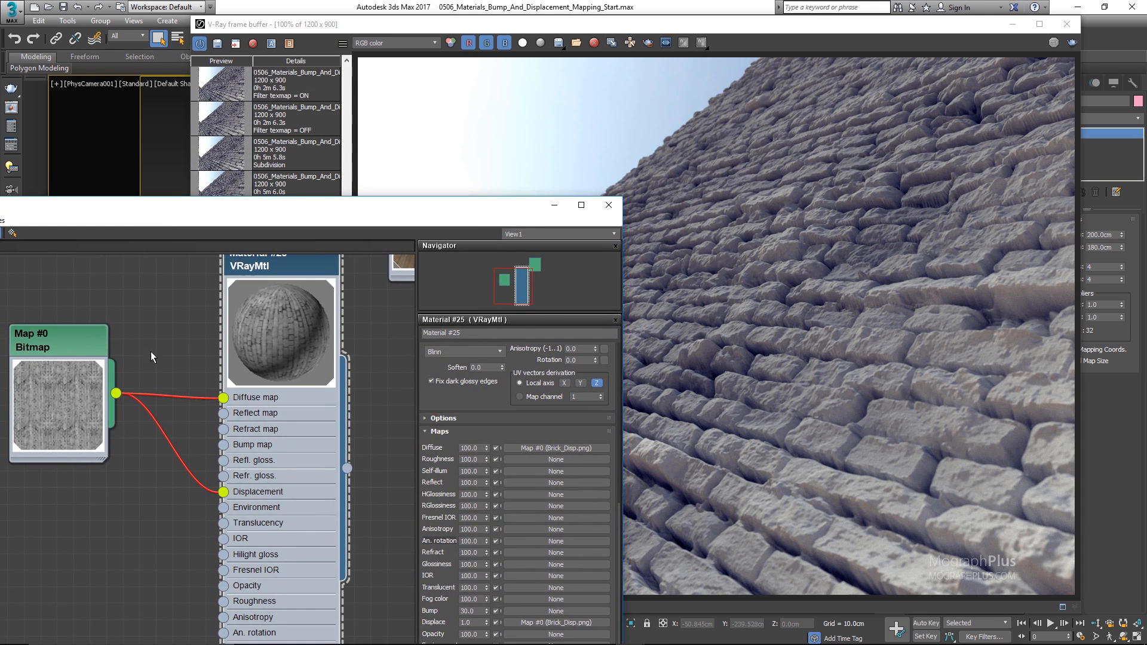
left_click(172, 445)
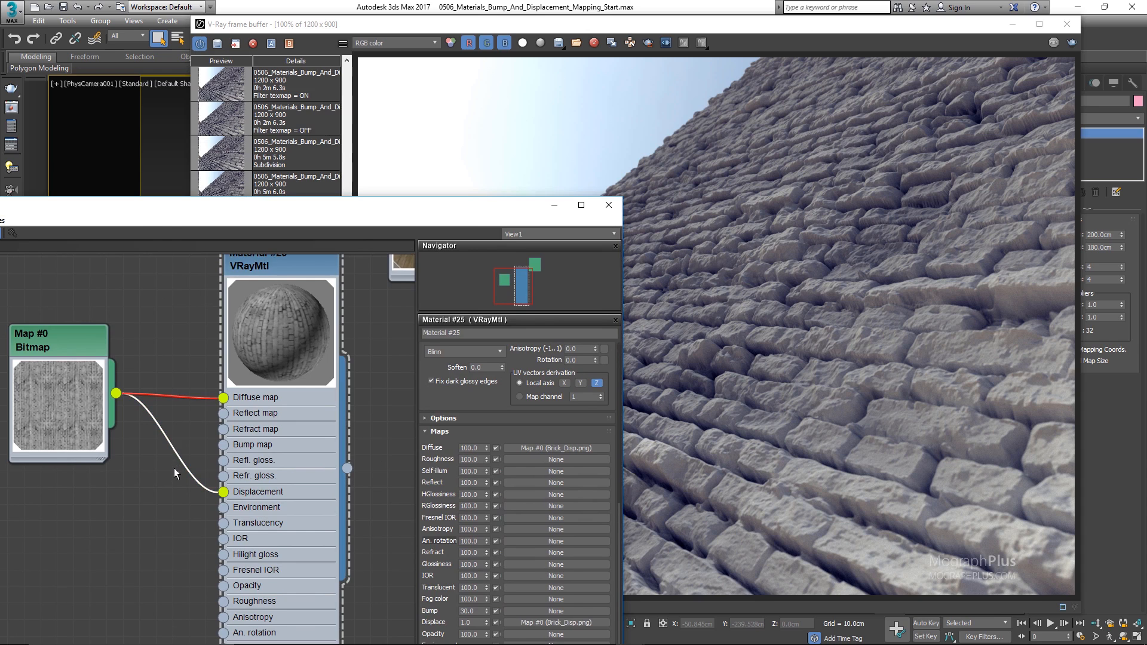
key("Delete")
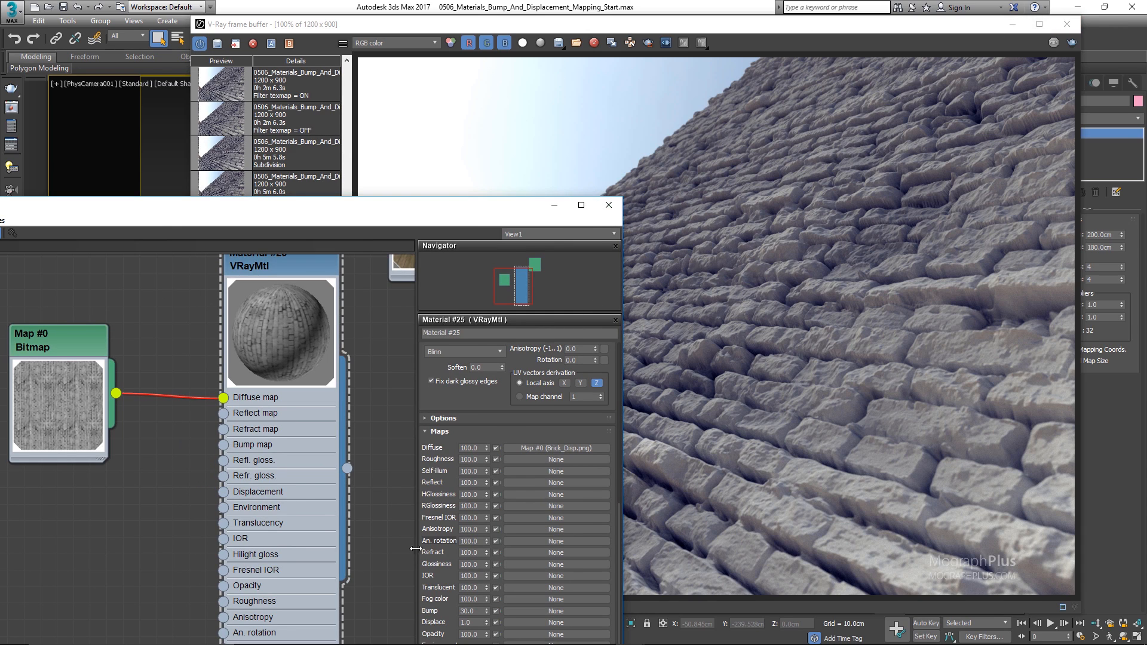
Reset the Displace amount of Material #25 to 100 and close the V-Ray frame buffer.
left_click(469, 623)
type("100")
key("Return")
left_click(1067, 24)
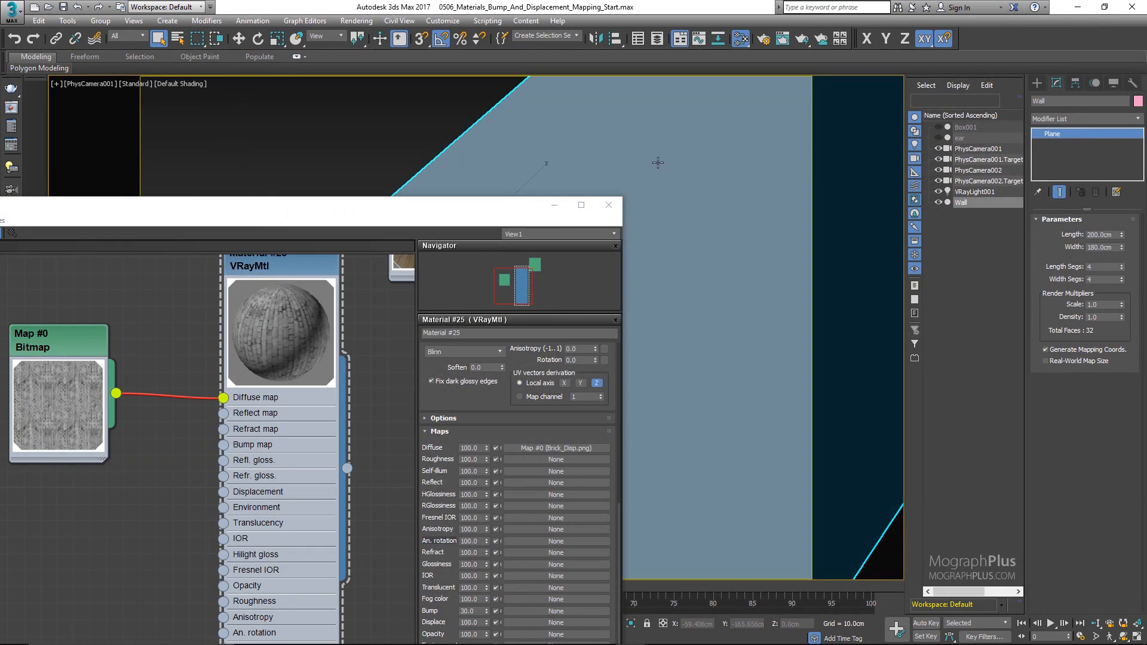
Add a VRayDisplacementMod modifier to the Wall plane.
left_click(1139, 119)
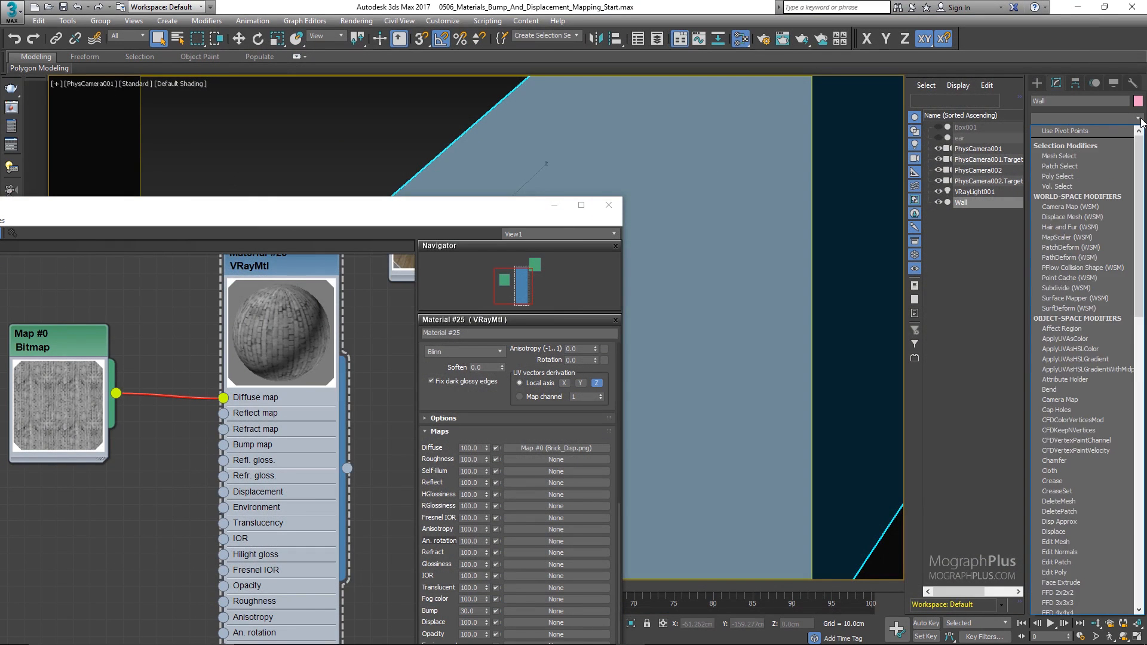
type("vr")
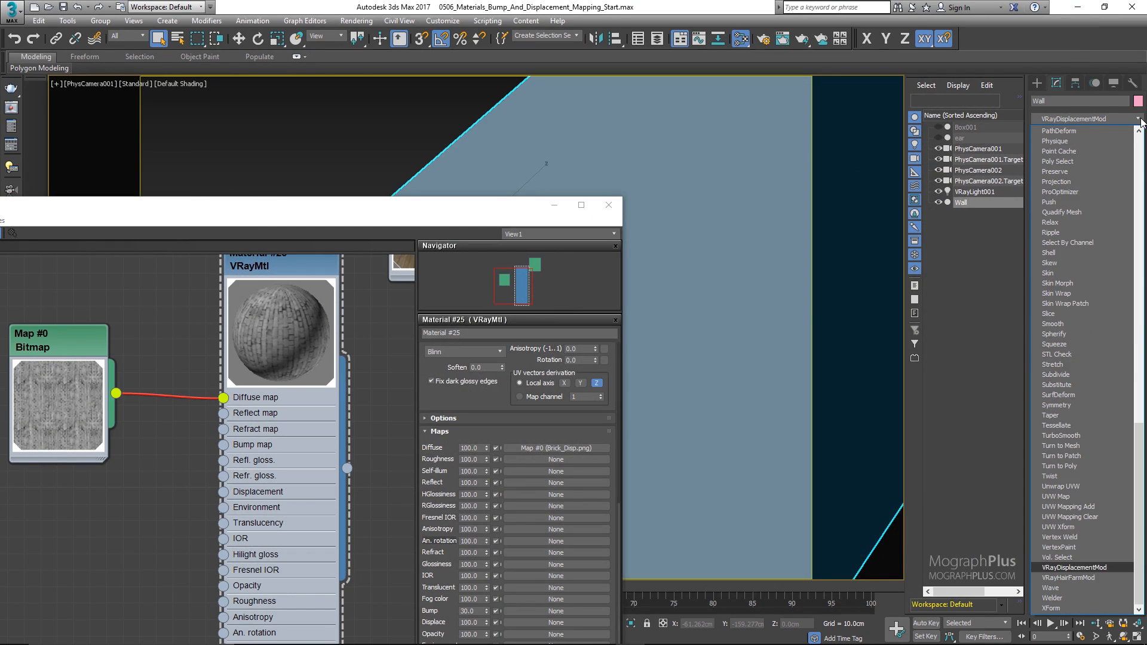
key("Return")
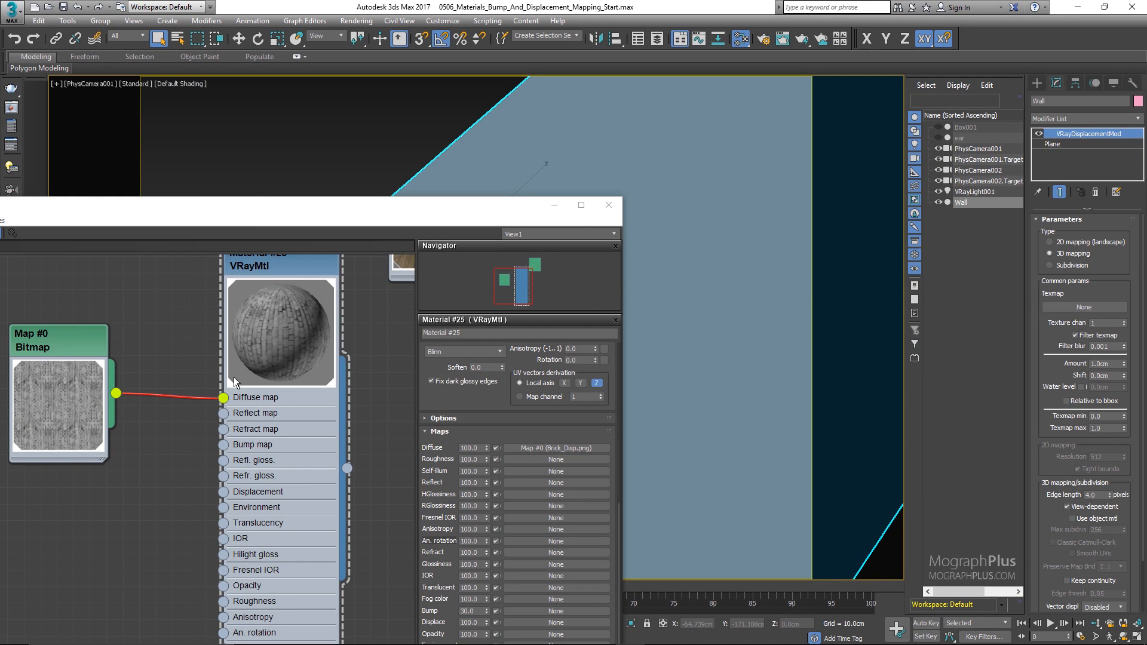
Assign the Brick_Disp.png bitmap node to the displacement modifier's Texmap slot as an instance.
left_click_drag(117, 399, 1082, 311)
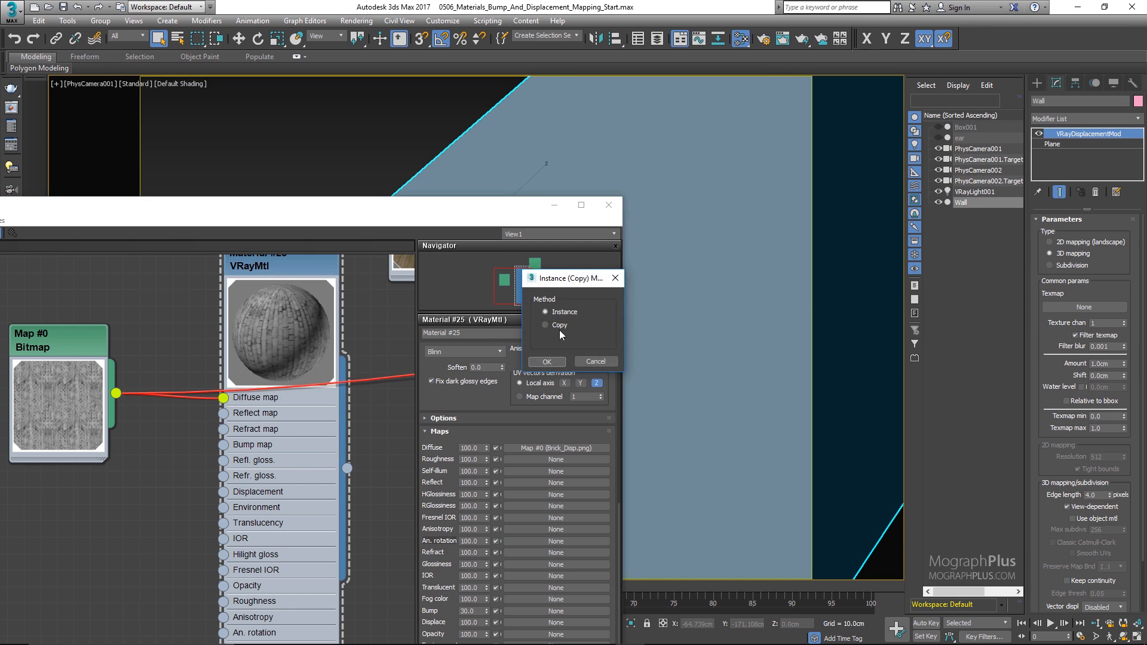
left_click(545, 362)
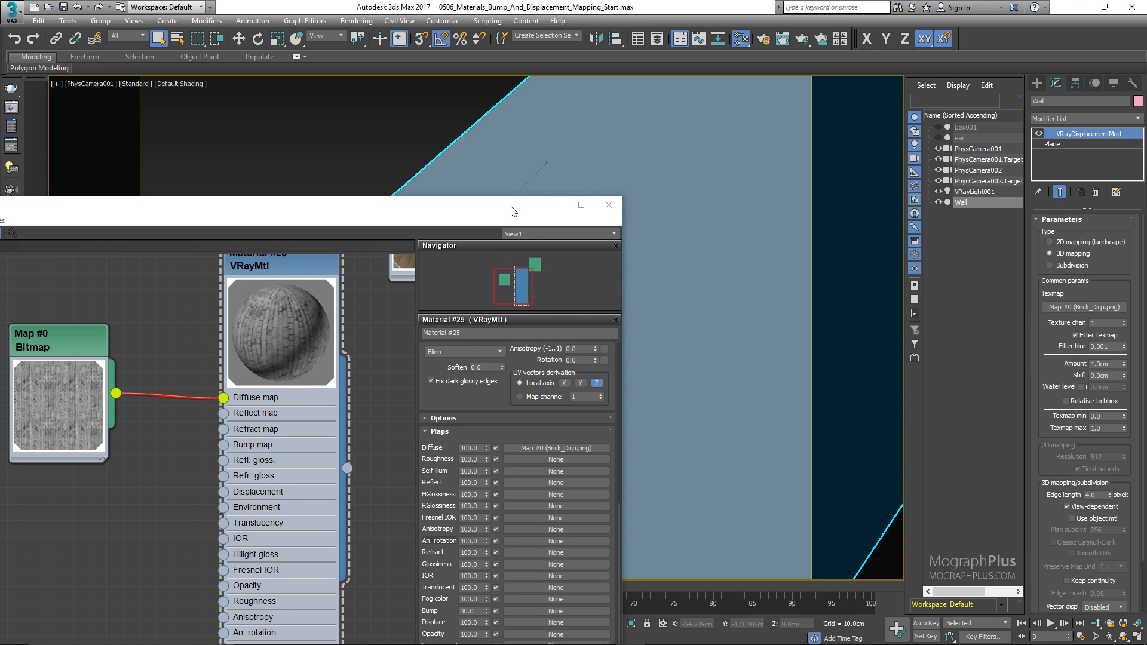
left_click_drag(513, 211, 346, 245)
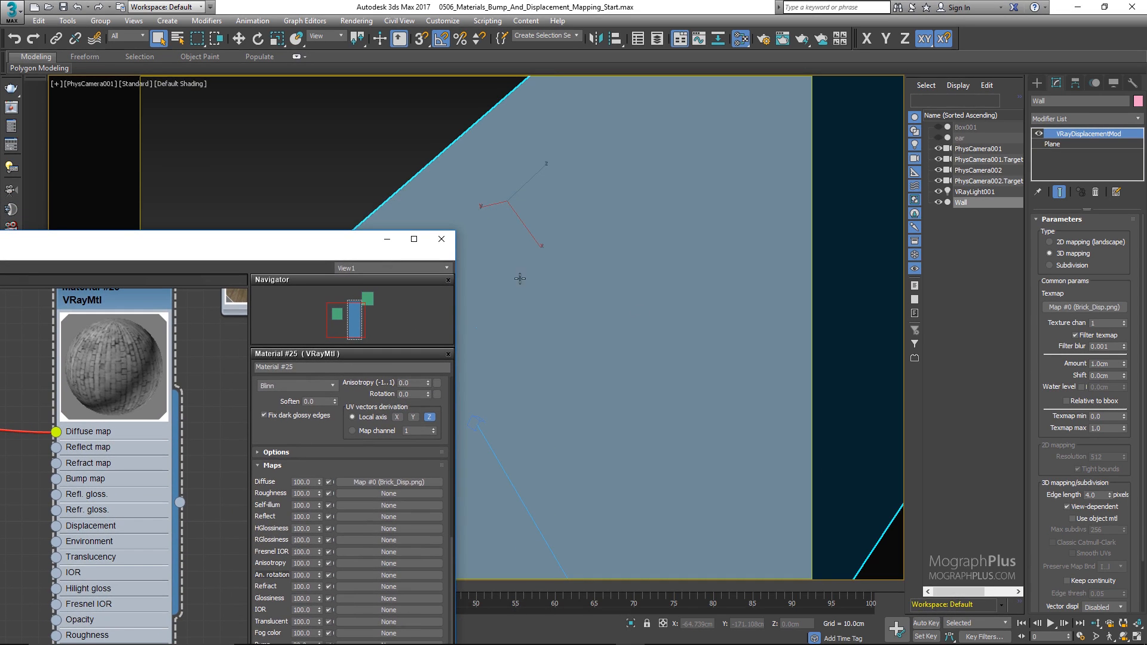
Set the displacement modifier's Amount to 7 cm and move the material editor window aside.
left_click(1103, 364)
type("7")
key("Return")
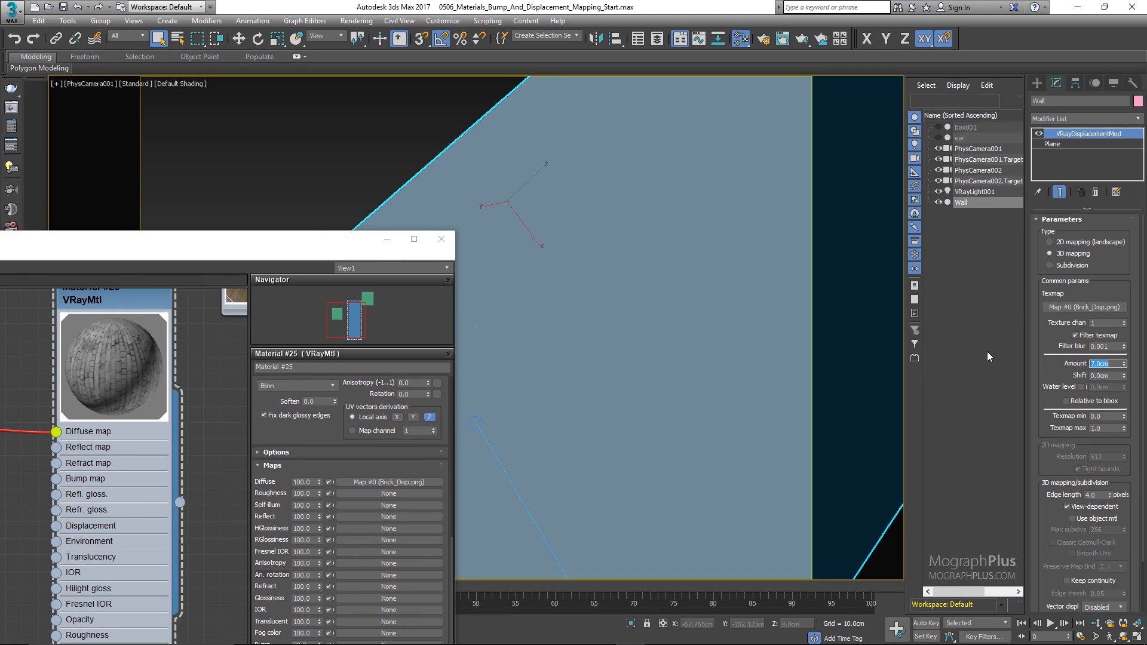
left_click_drag(321, 246, 335, 173)
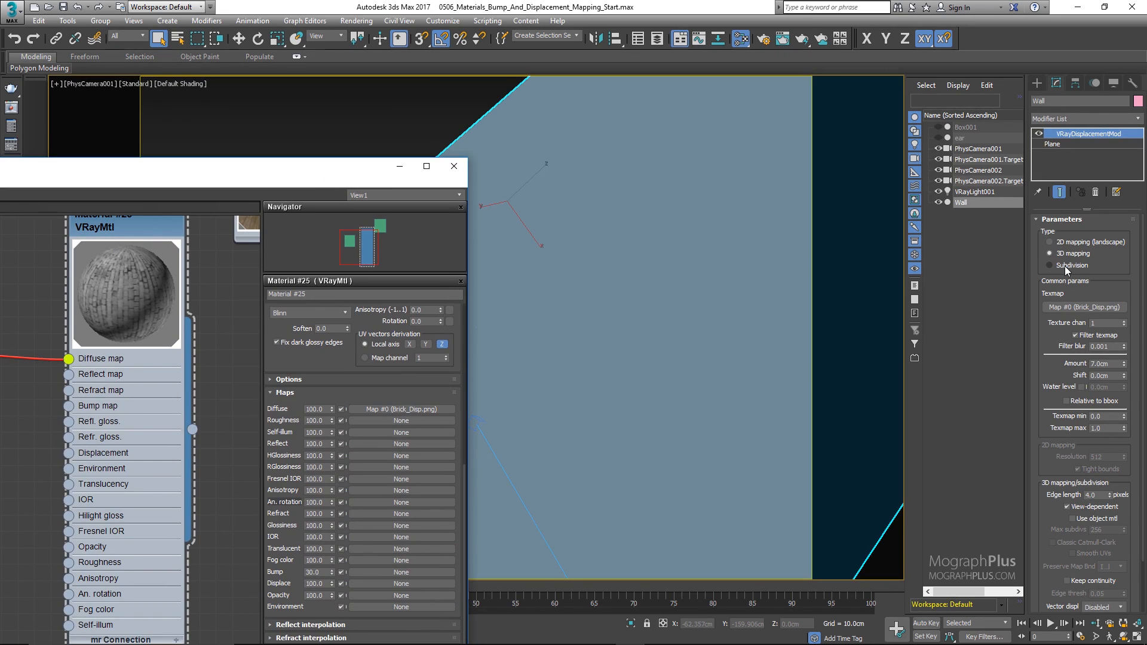
Switch the displacement type through 2D mapping (landscape), 3D mapping and Subdivision, and end on 3D mapping.
left_click(1067, 245)
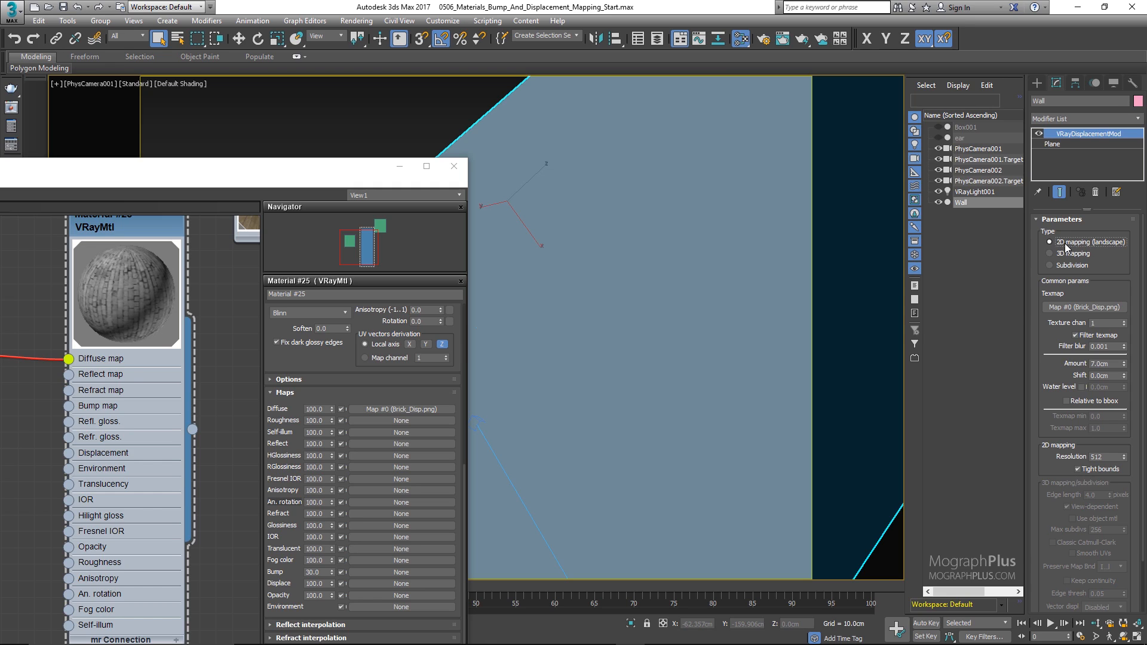
left_click(1069, 253)
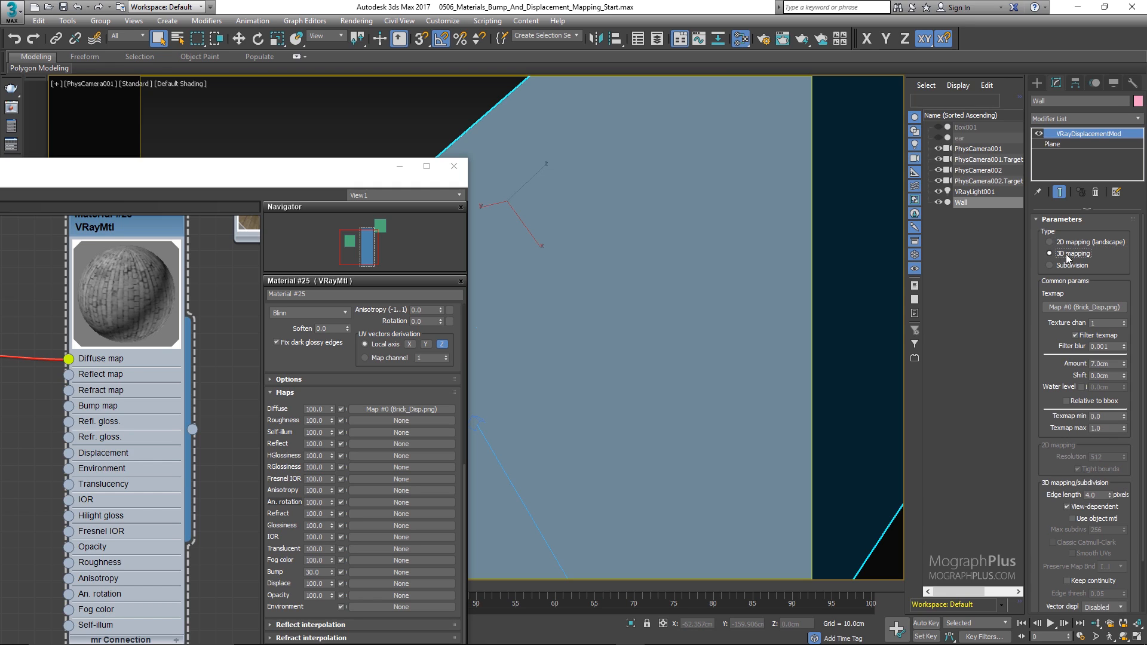
left_click(1068, 265)
left_click(1070, 254)
left_click(1073, 266)
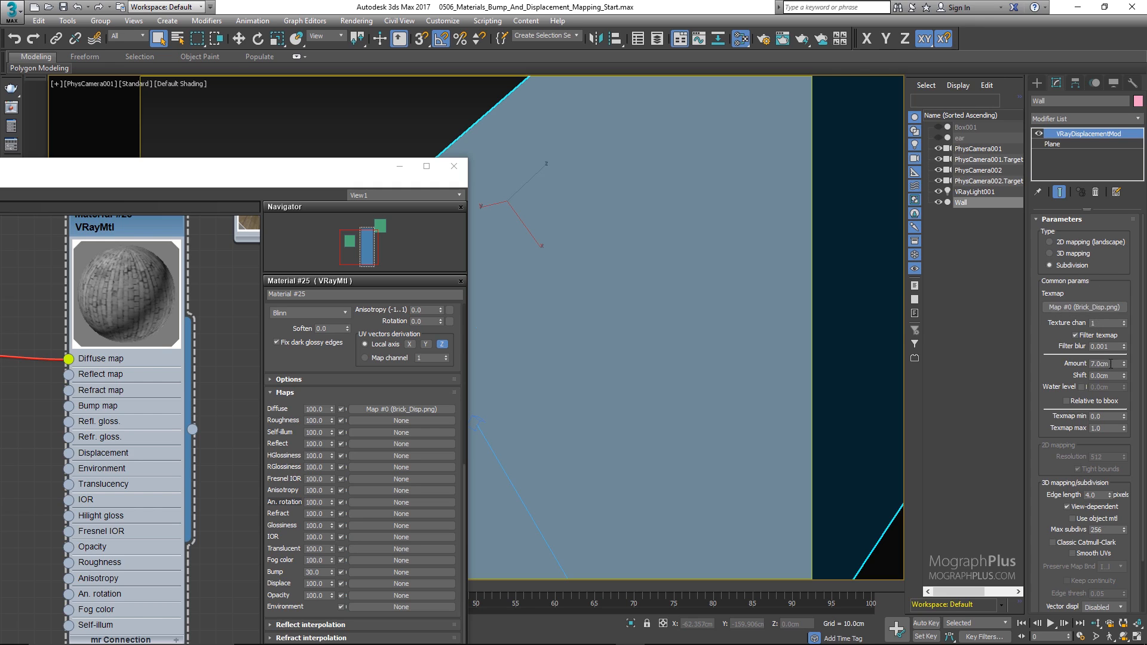
left_click(1069, 254)
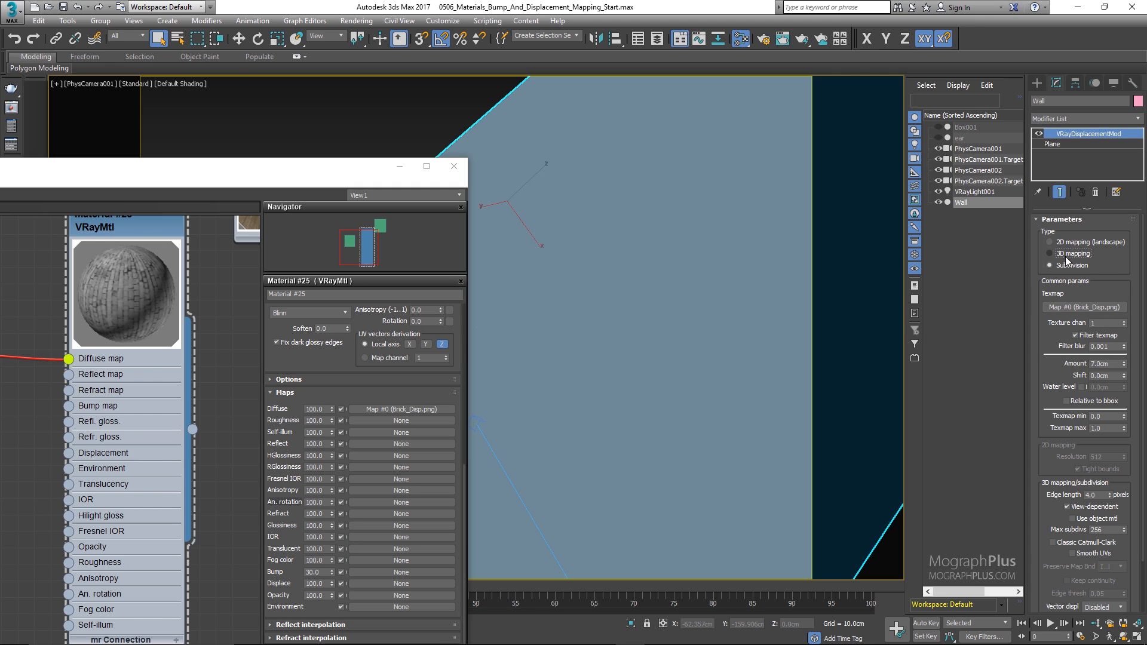
Open the V-Ray frame buffer and view the saved 2D Mapping, 3D Mapping and Subdivision renders, zooming in on the bricks.
left_click(11, 108)
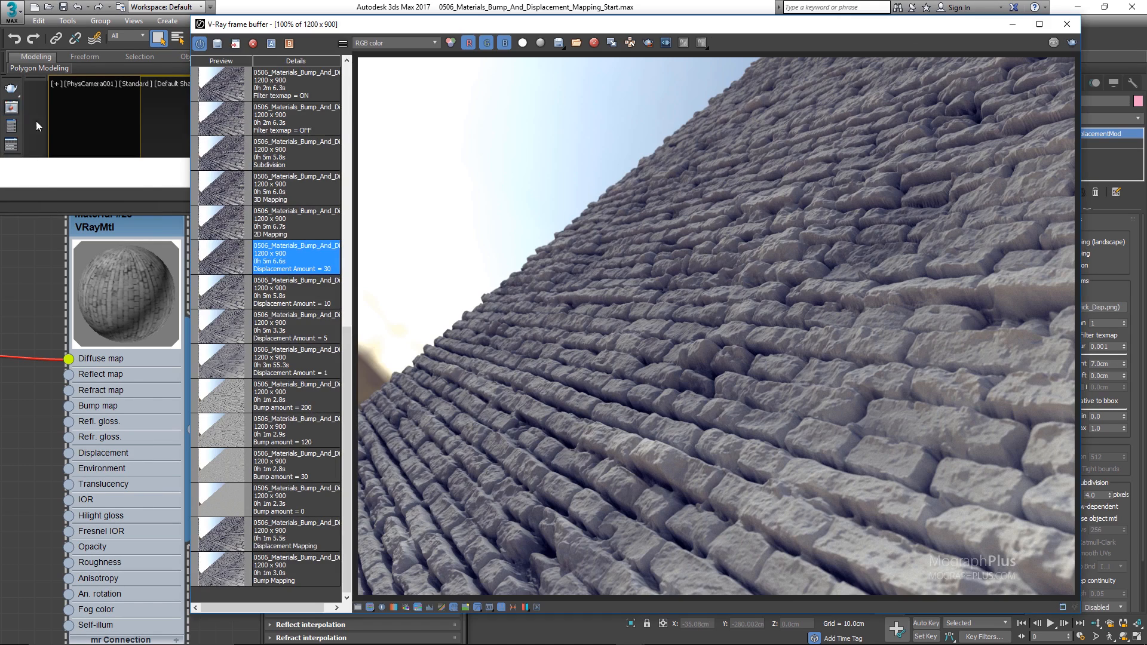
double_click(238, 232)
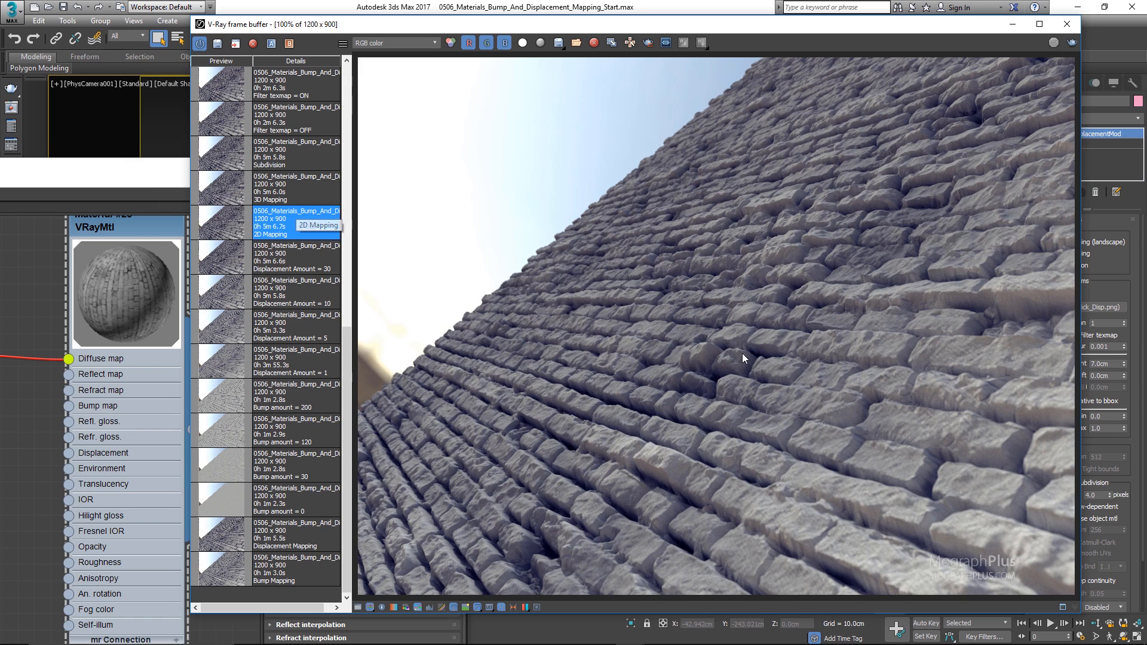
scroll(741, 354, "up", 1)
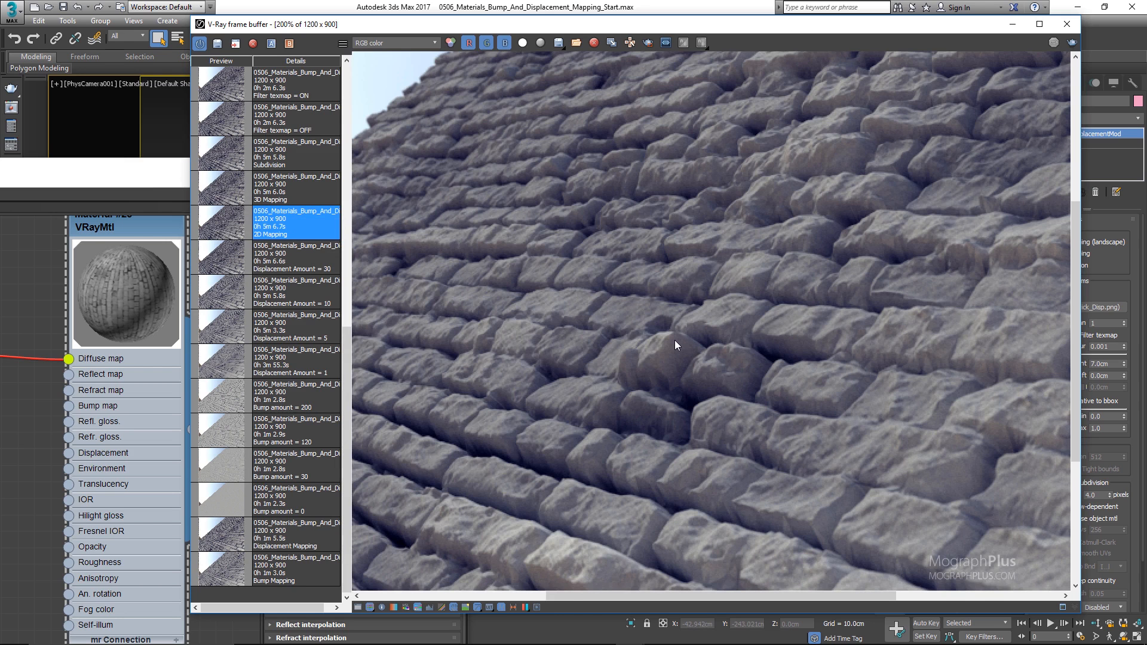
scroll(675, 340, "down", 1)
left_click(217, 197)
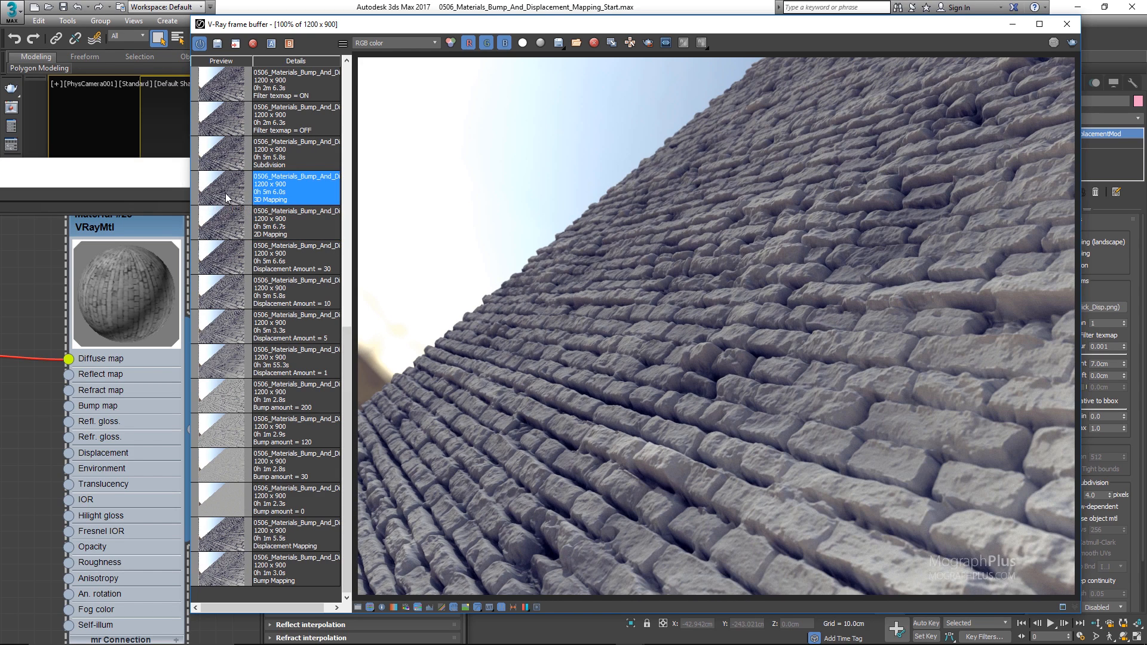
left_click(230, 154)
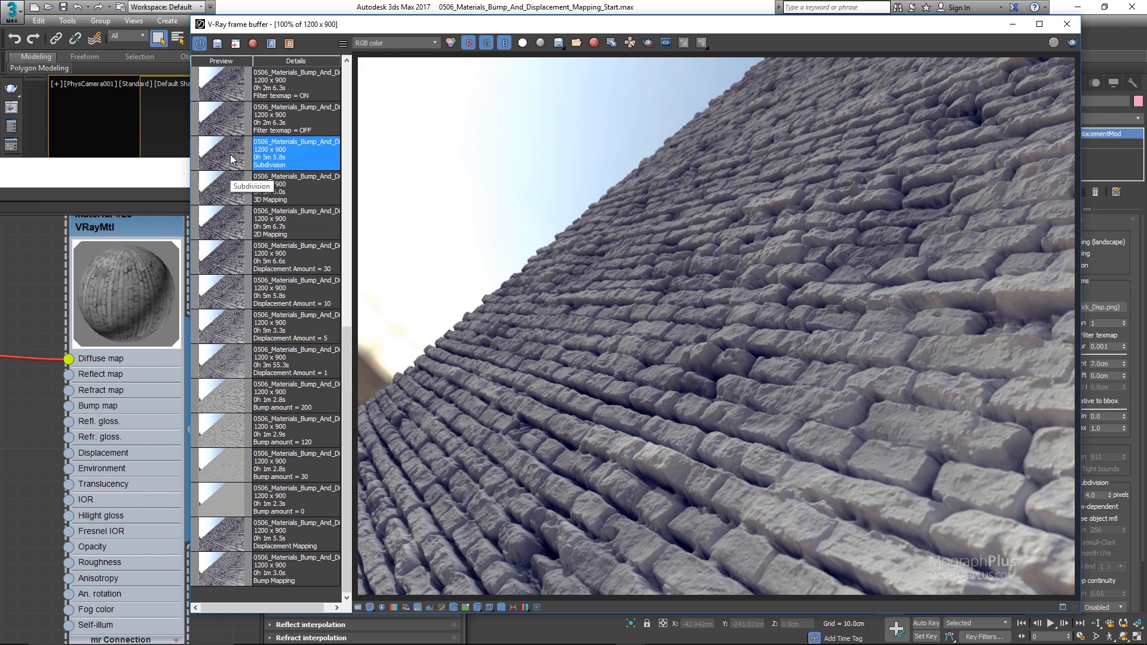
scroll(715, 360, "up", 2)
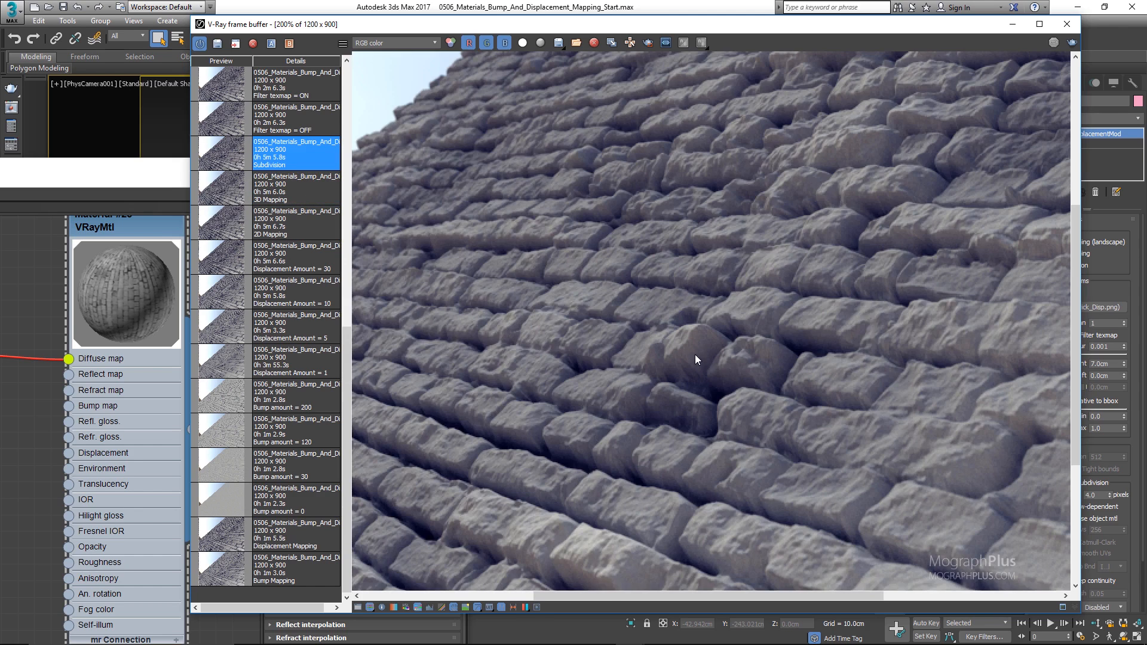
Compare the saved Subdivision and 3D Mapping renders up close at 400% zoom.
double_click(222, 186)
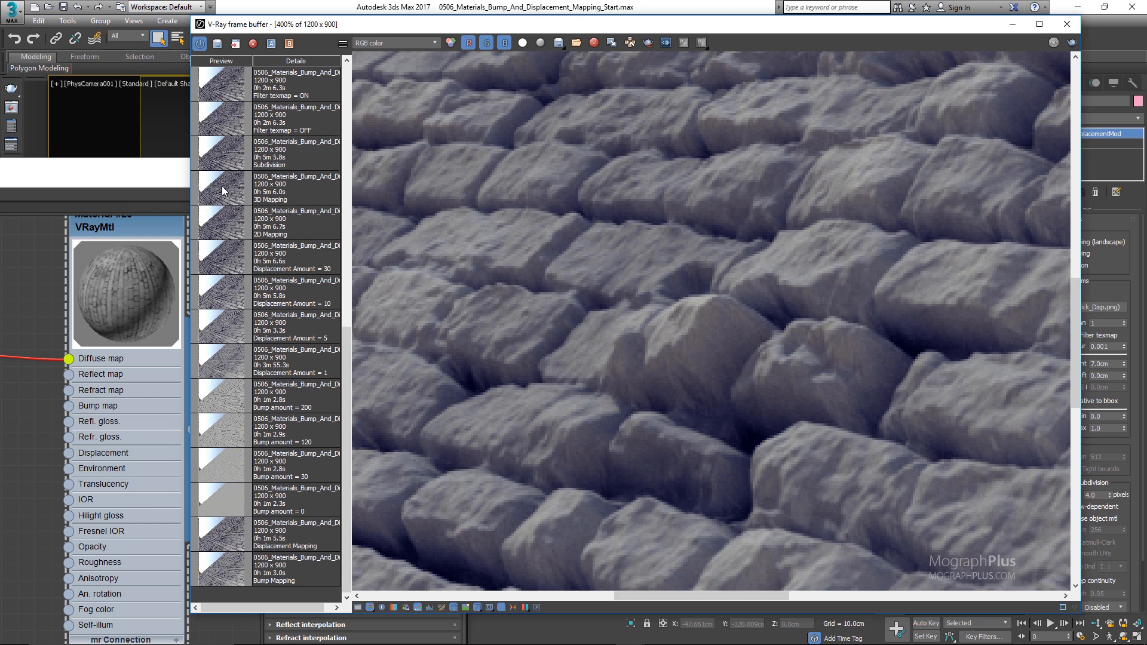
left_click(222, 154)
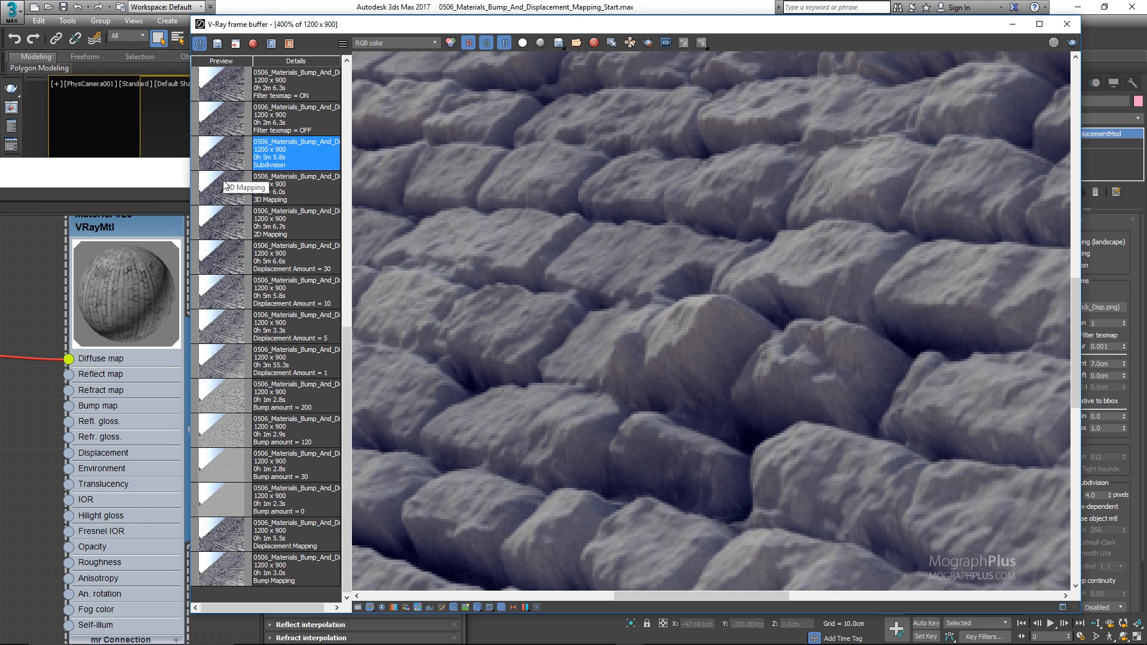
left_click(225, 173)
left_click(226, 157)
left_click(226, 188)
left_click(225, 159)
left_click(226, 192)
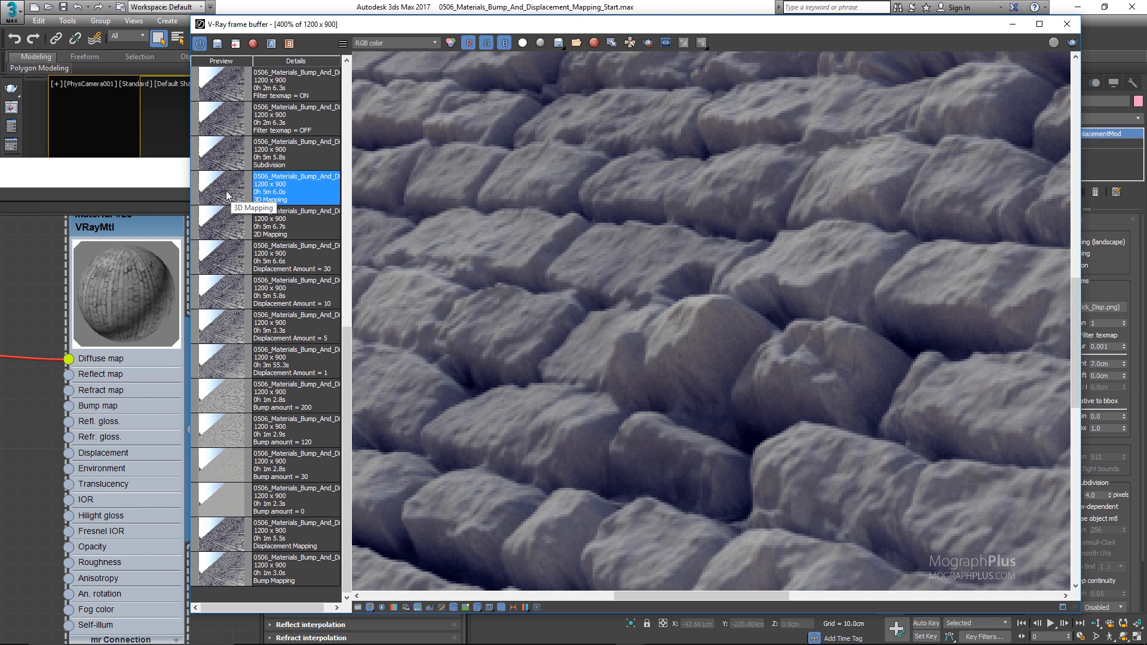
Compare the saved 2D Mapping and 3D Mapping renders up close at 400% zoom.
left_click(225, 234)
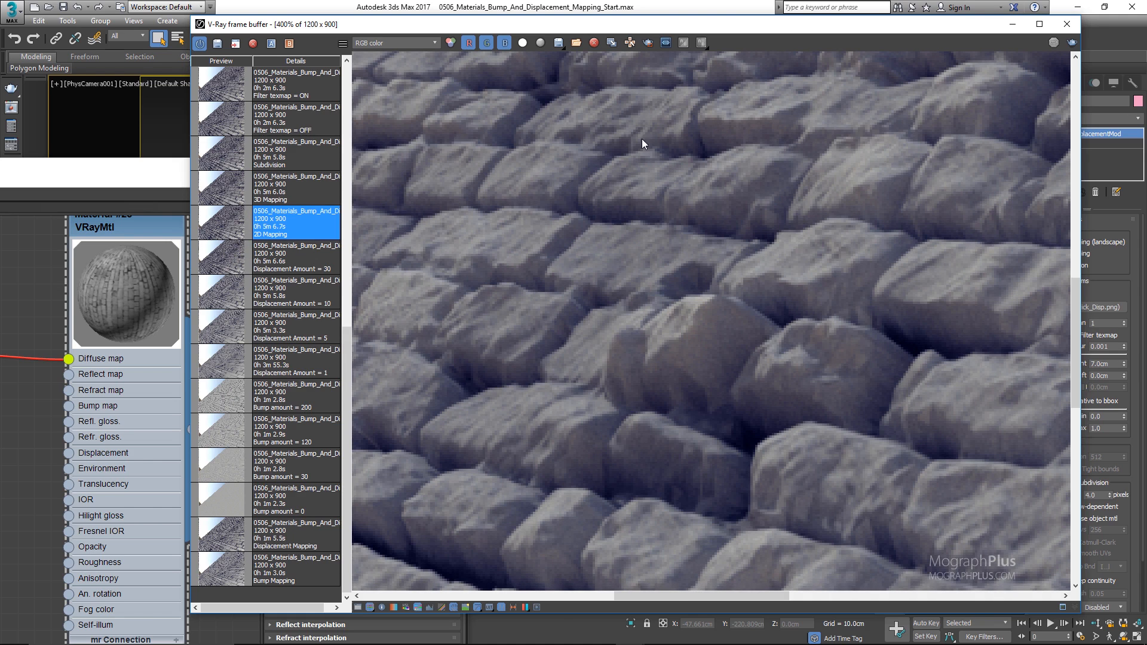
left_click(221, 196)
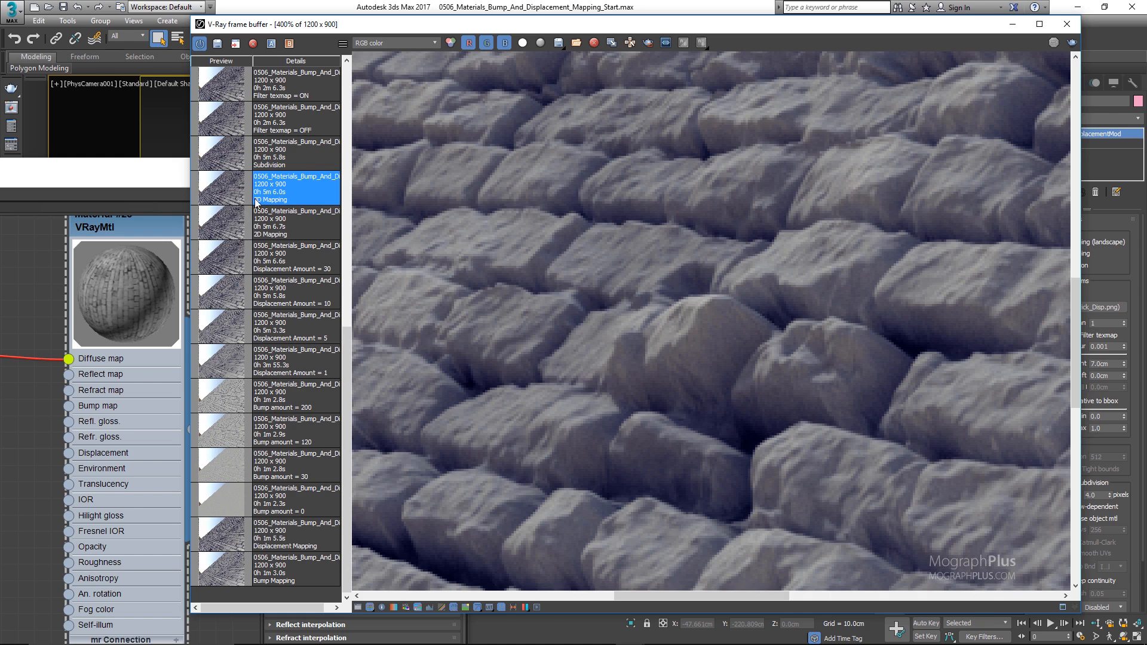
left_click(228, 225)
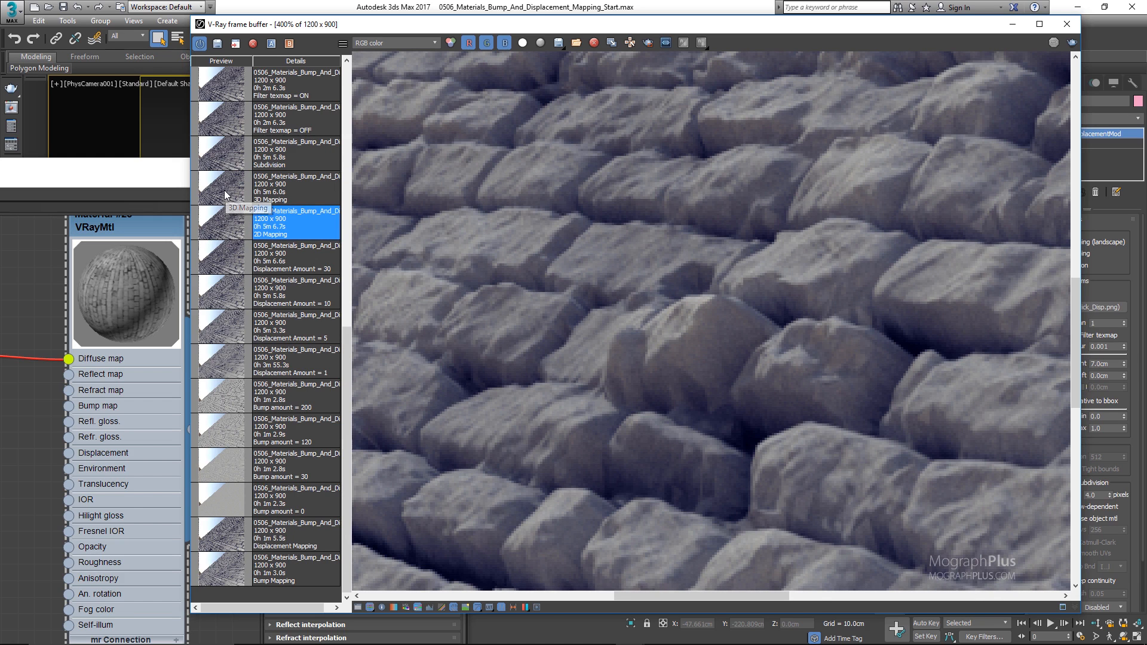
left_click(224, 190)
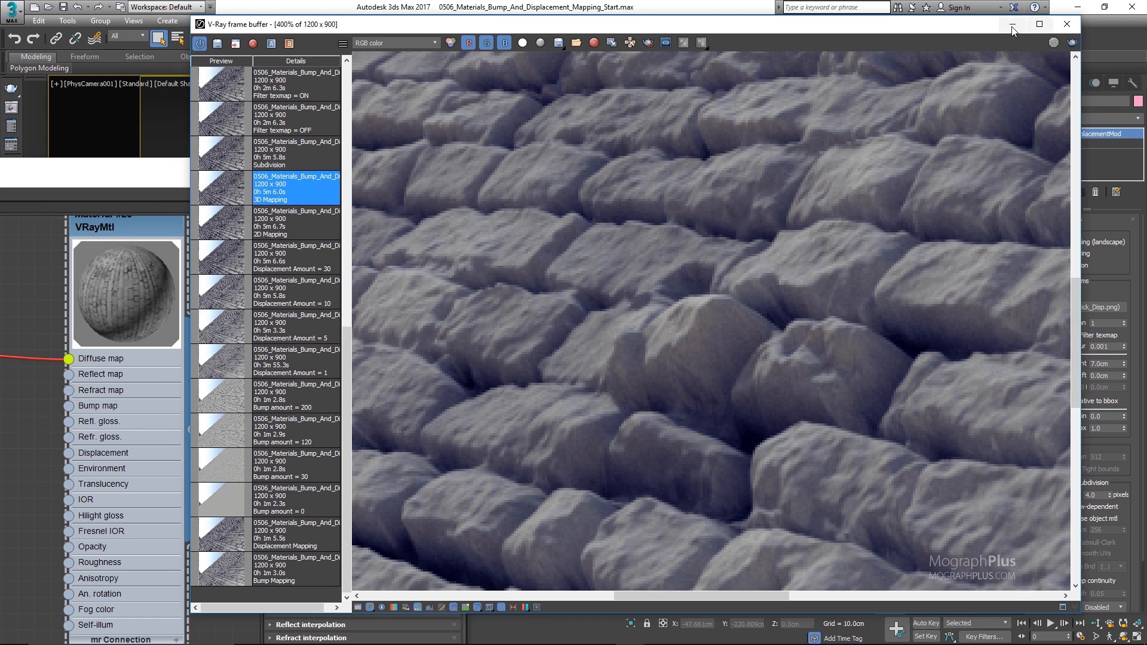
Uncover the displacement modifier's parameters, return the render to 100% zoom, and review Texmap, Texture chan, Filter texmap and Filter blur.
left_click_drag(890, 25, 662, 40)
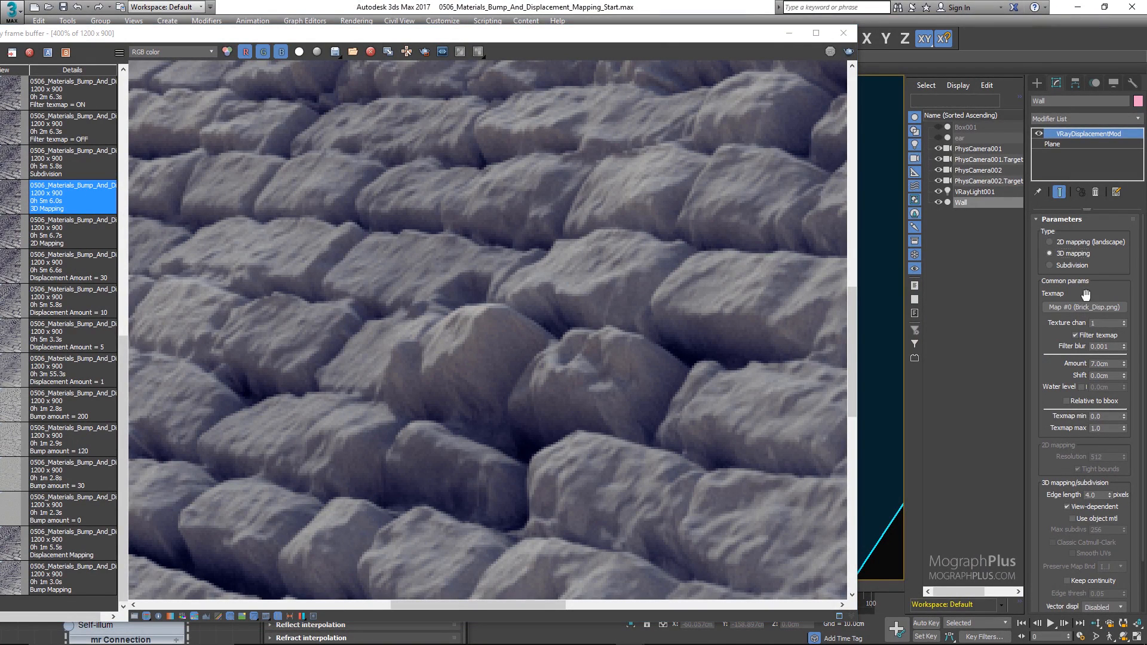
left_click_drag(1080, 291, 1078, 270)
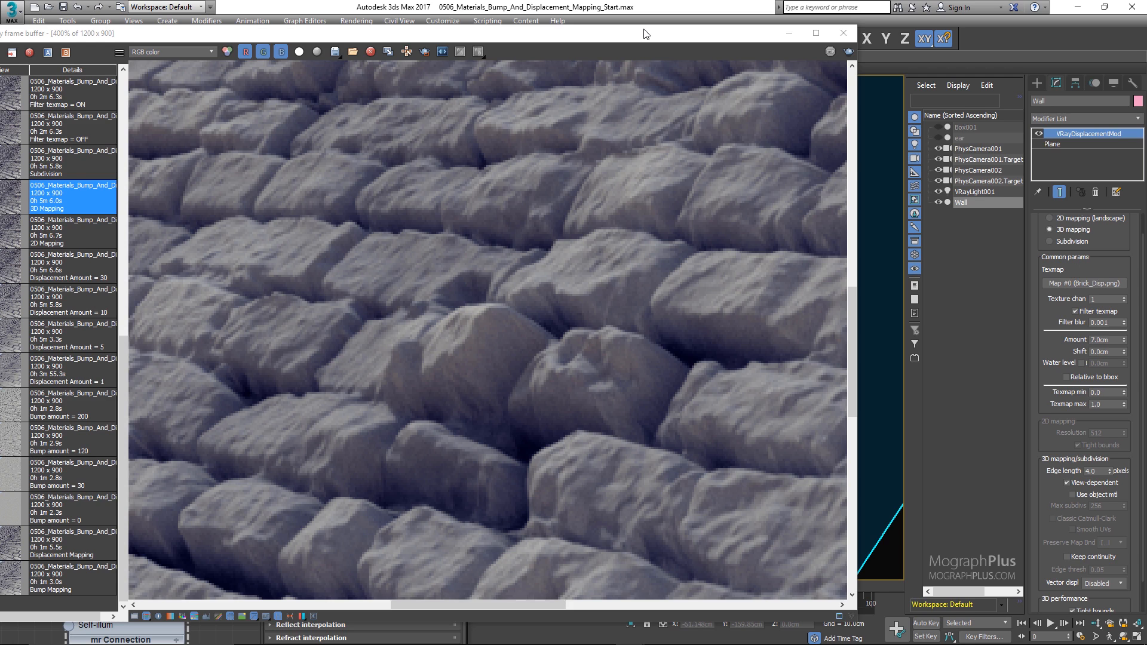
left_click_drag(643, 34, 722, 40)
double_click(669, 213)
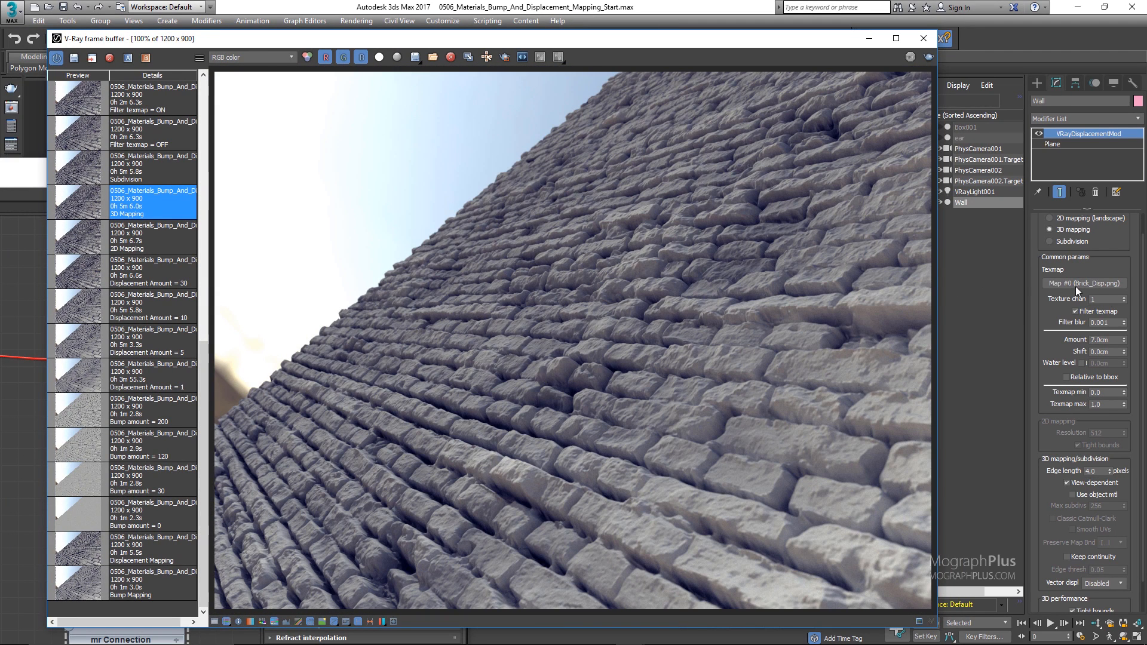
left_click(1111, 299)
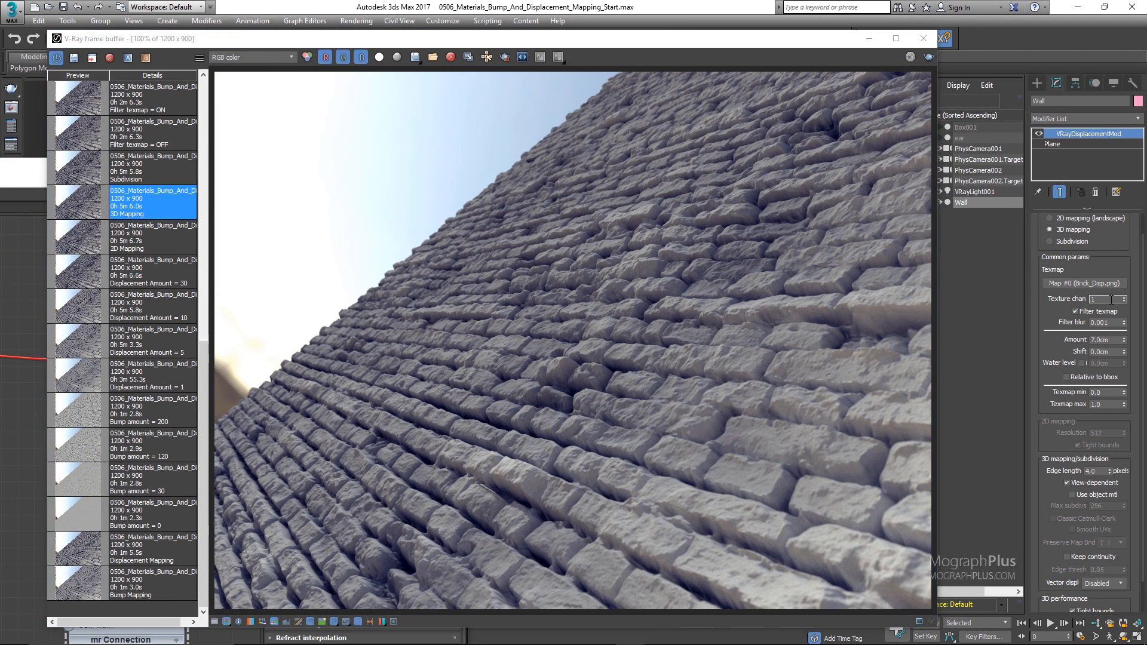
left_click(1031, 313)
left_click(1114, 323)
Review V-Ray's Image filter settings in Render Setup, then close the window.
left_click(13, 130)
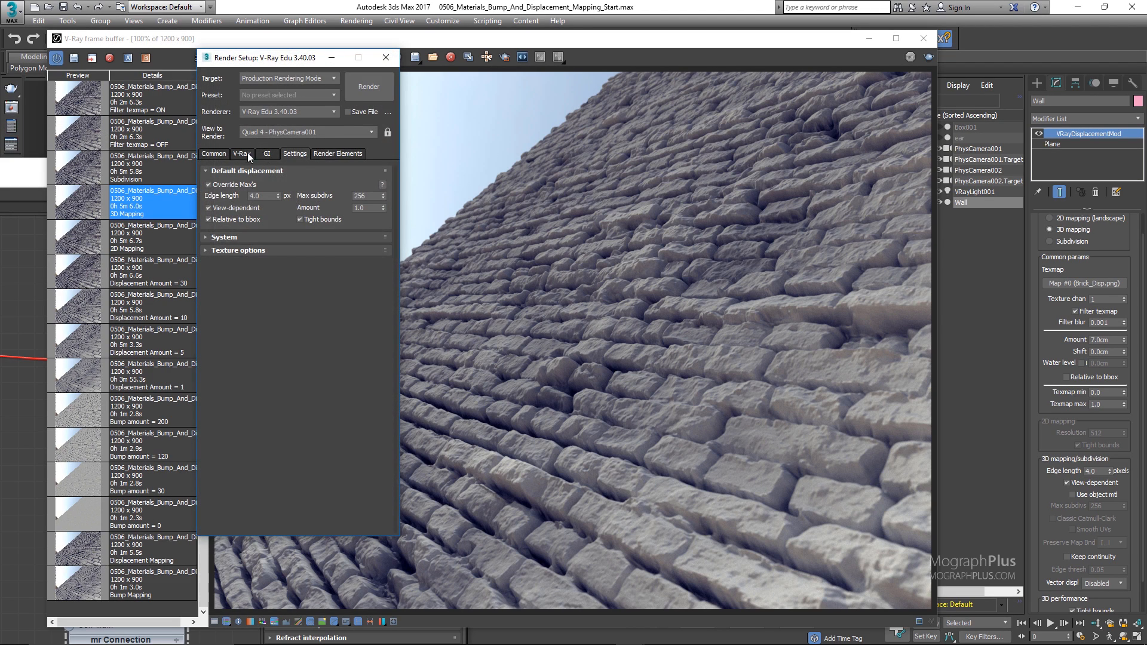
left_click(242, 153)
left_click(276, 271)
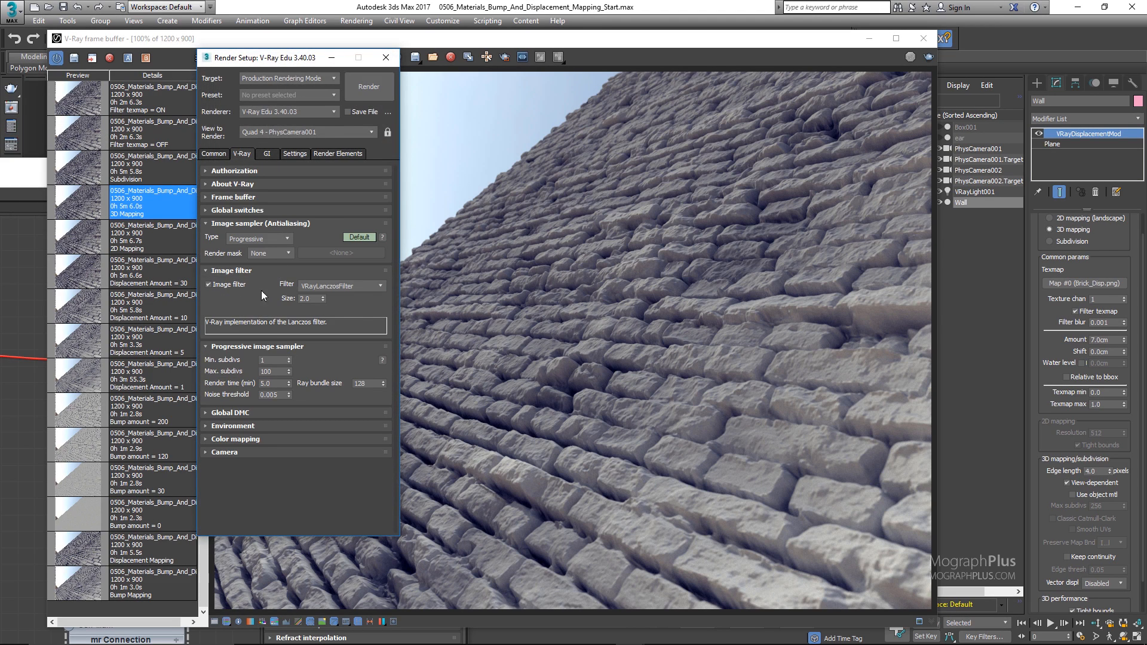
left_click(386, 58)
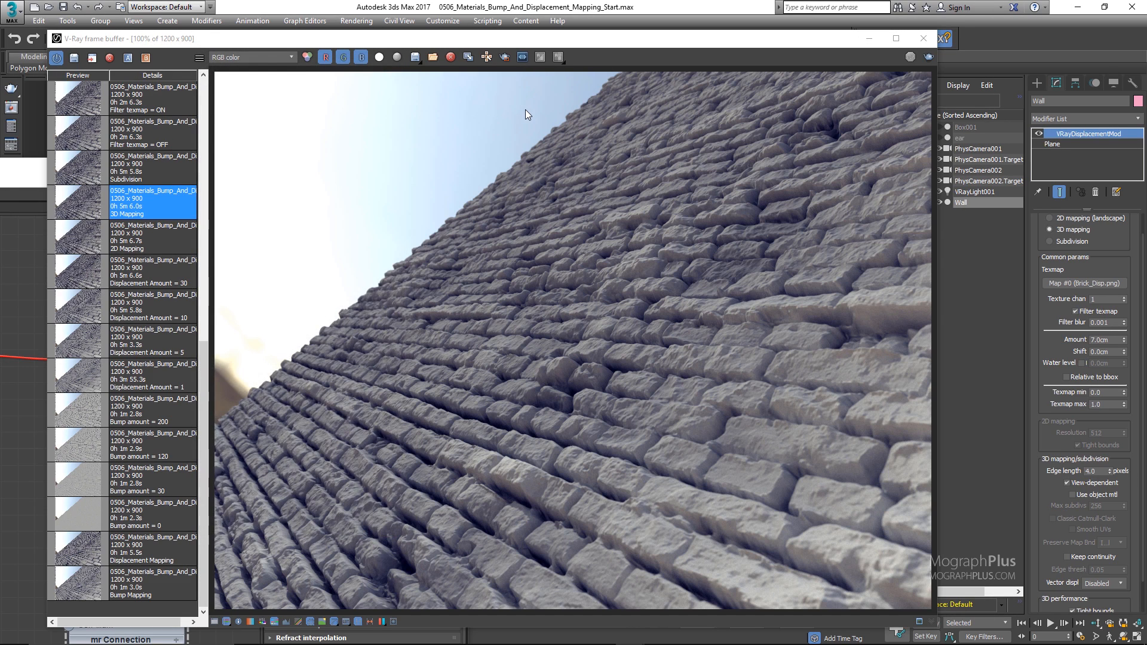
Load the saved "Filter texmap = OFF" render from the frame buffer history.
scroll(90, 245, "up", 4)
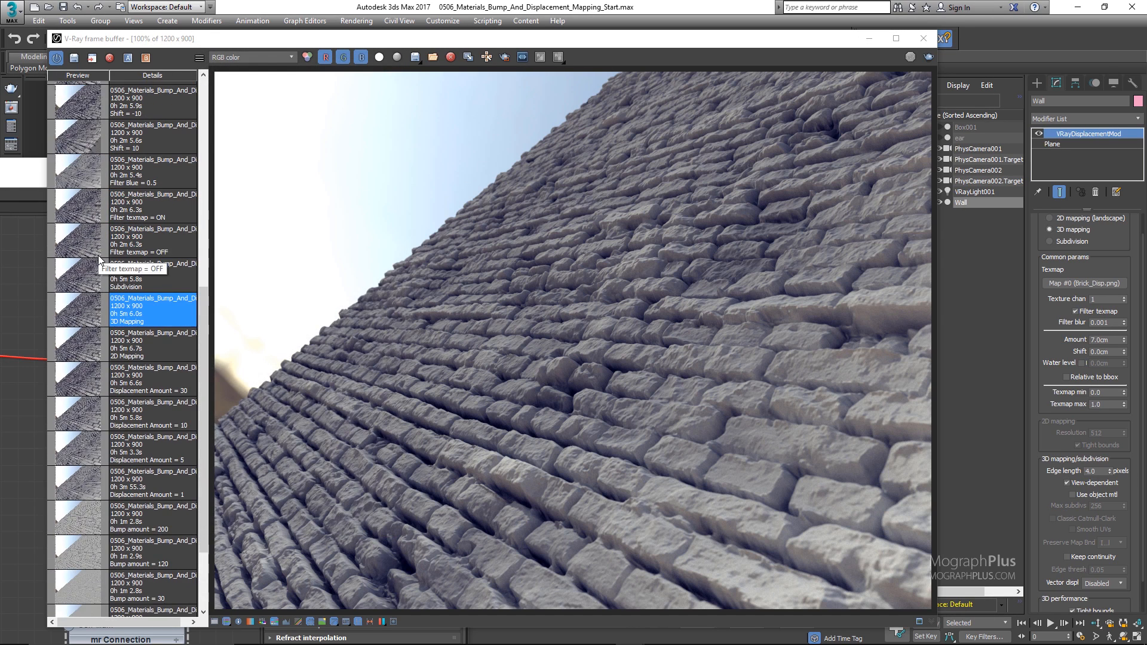
left_click(82, 270)
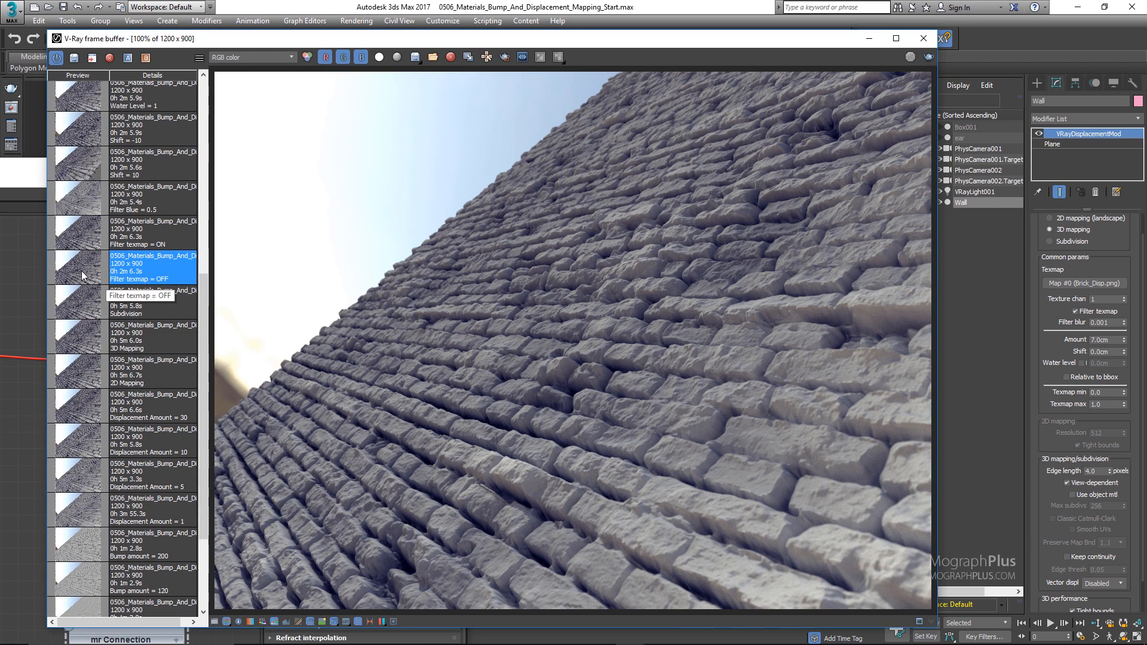
double_click(81, 271)
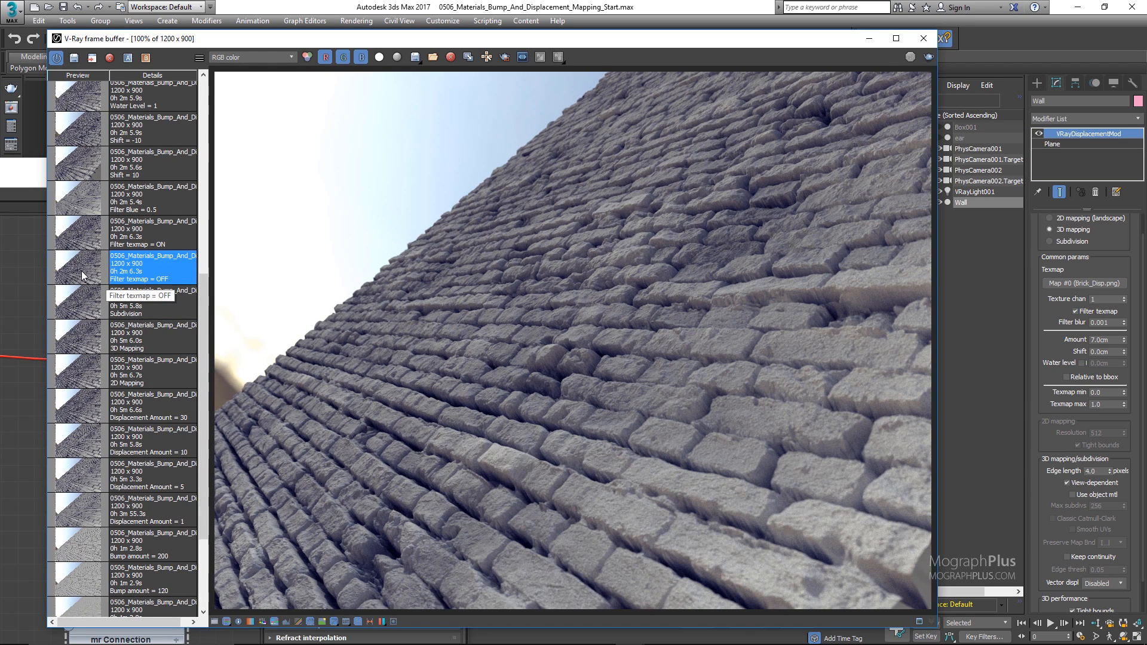
Turn Filter texmap off and back on in the displacement modifier, and load the saved "Filter texmap = ON" render.
left_click(1084, 313)
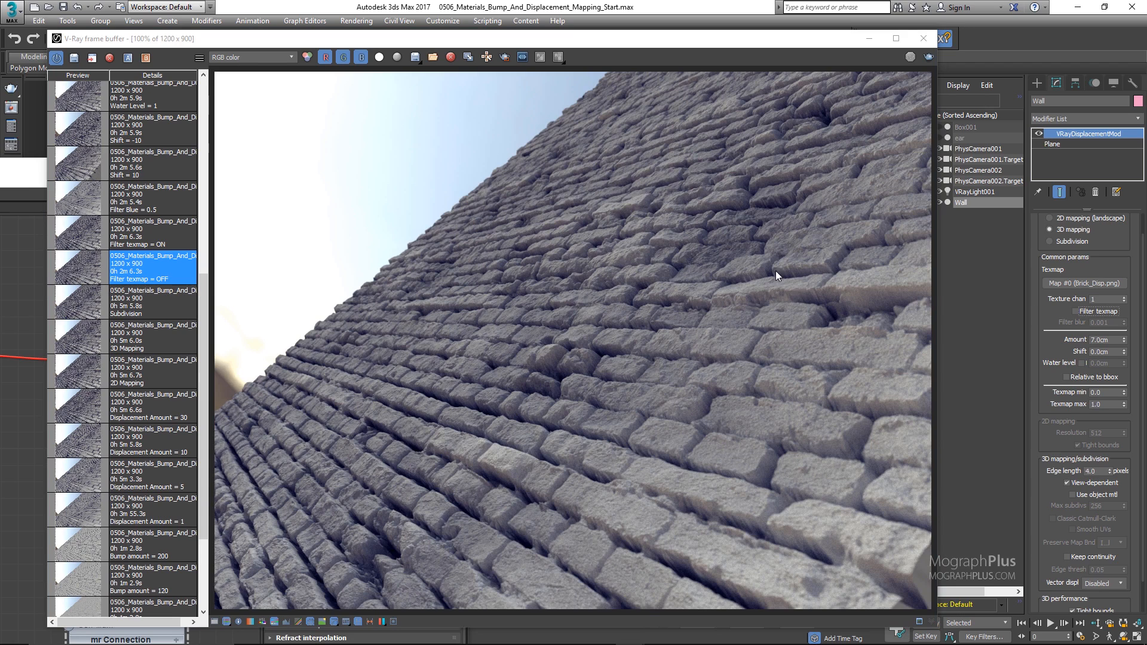
left_click(1092, 311)
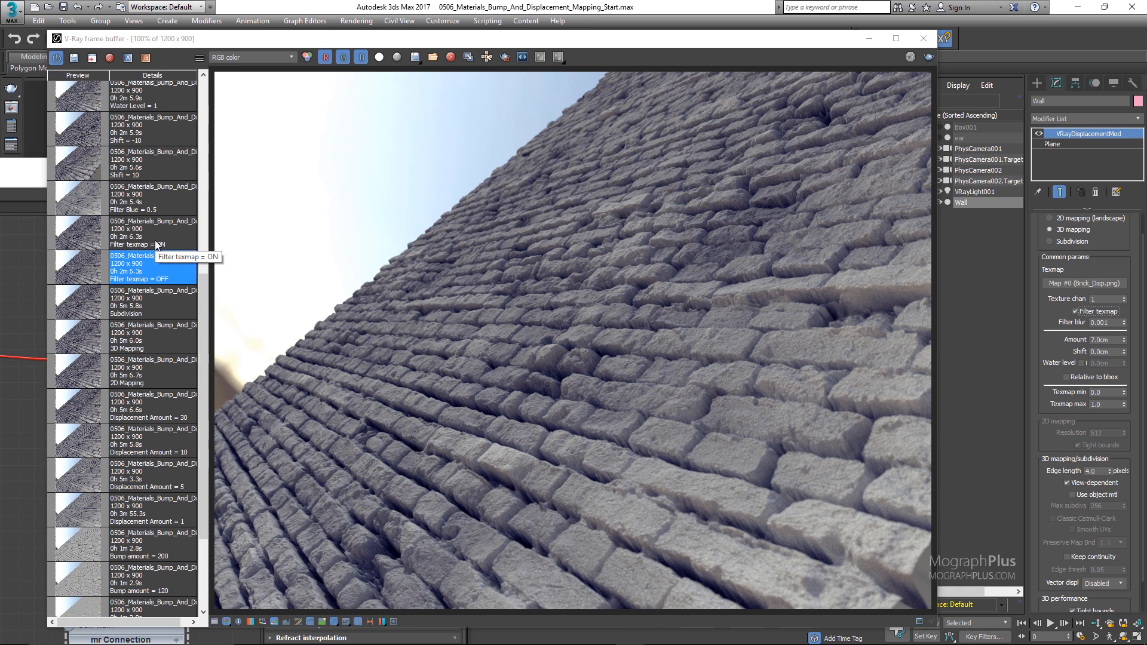
double_click(88, 240)
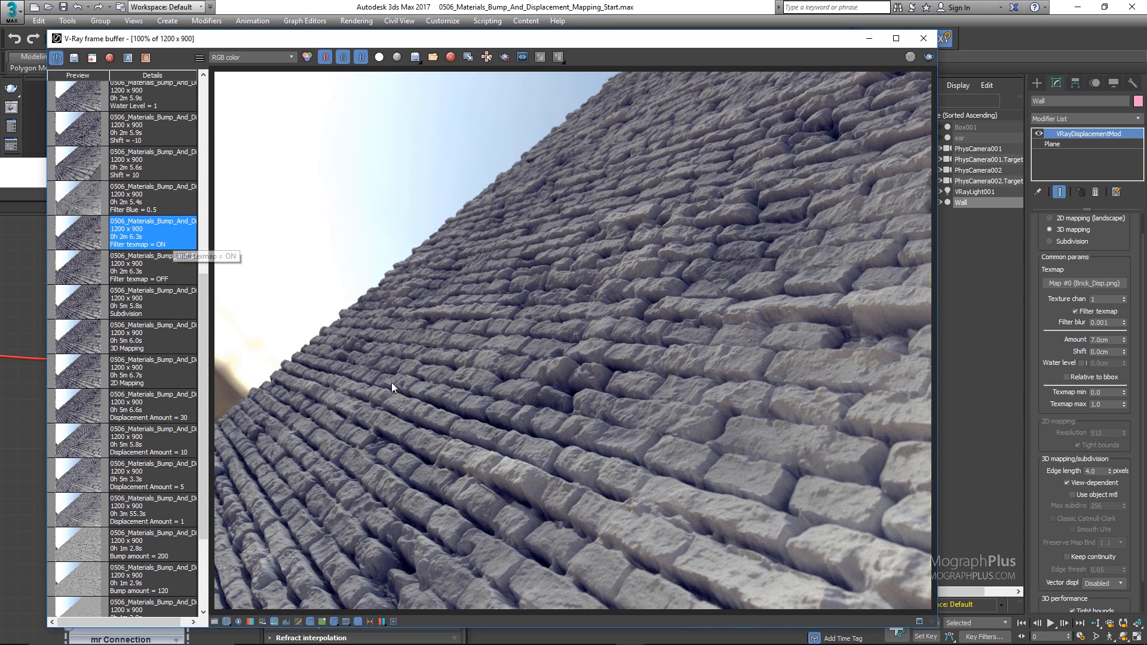
Compare the saved "Filter texmap = ON" and "Filter texmap = OFF" renders at 200% zoom.
scroll(654, 380, "up", 1)
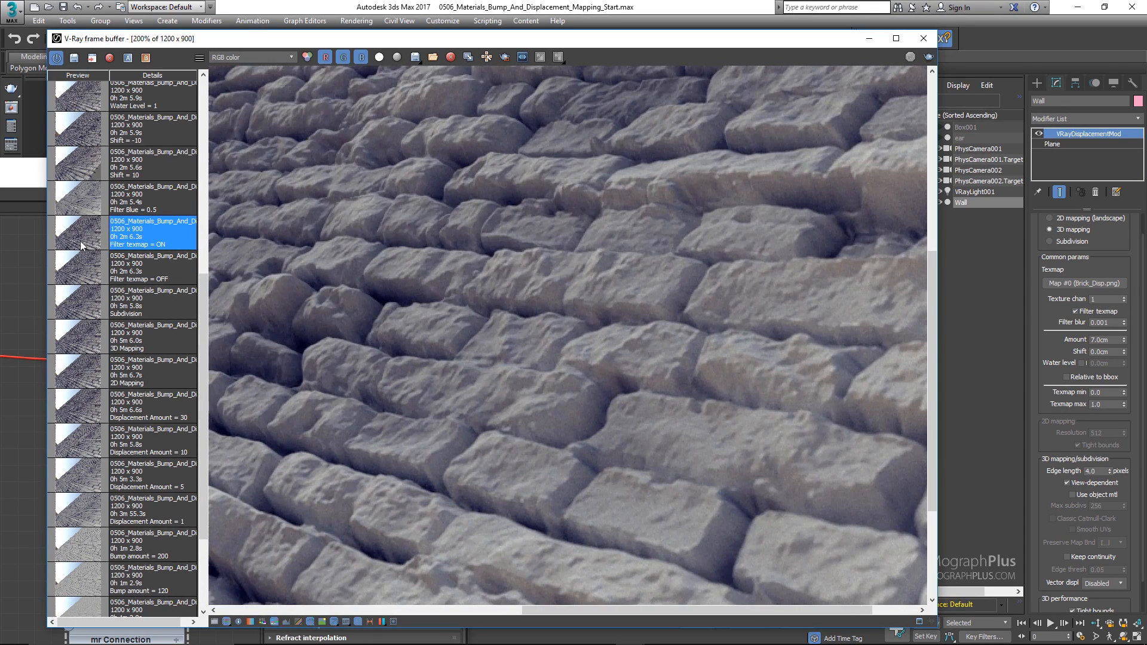
left_click(88, 267)
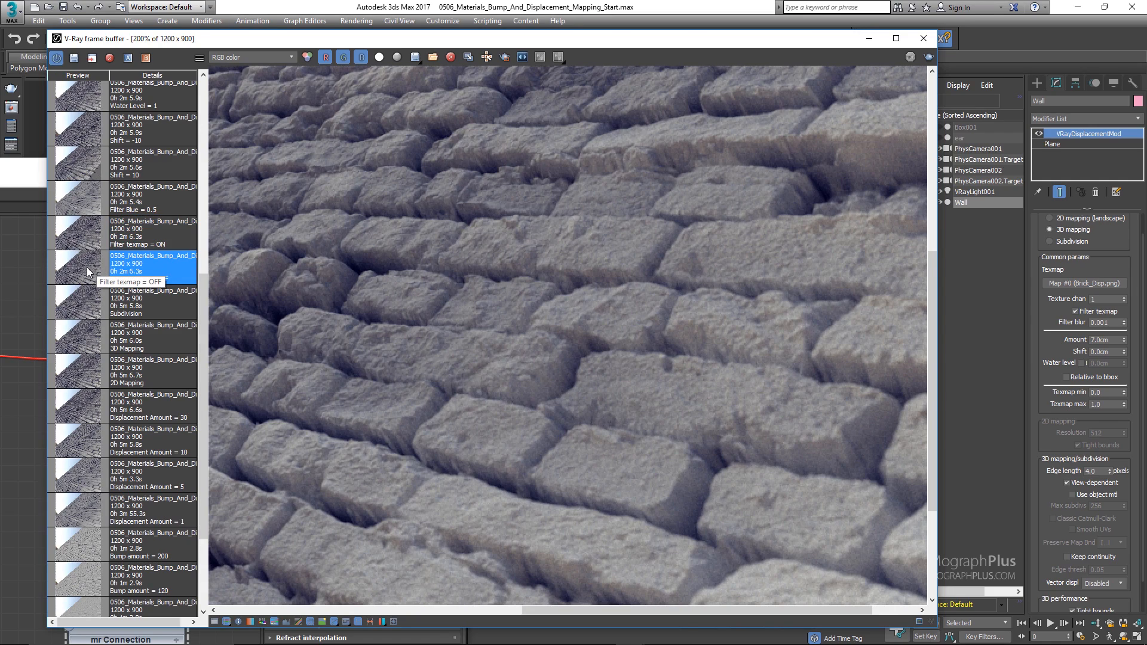
left_click(71, 237)
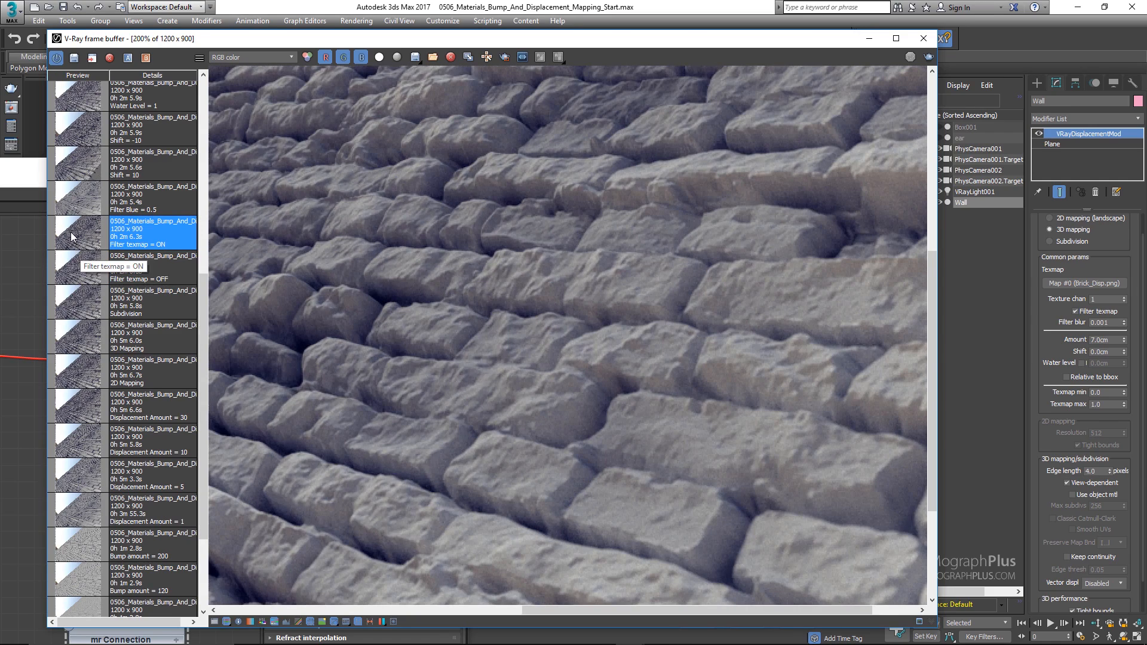
left_click(69, 267)
scroll(388, 308, "down", 1)
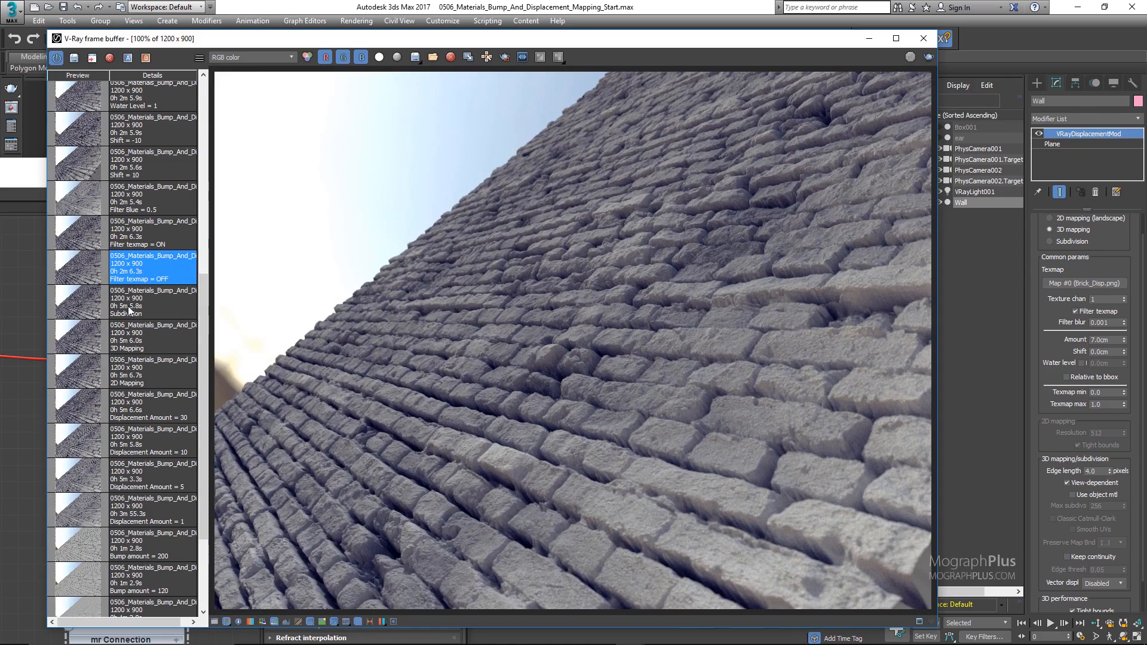
left_click(82, 235)
scroll(669, 435, "up", 1)
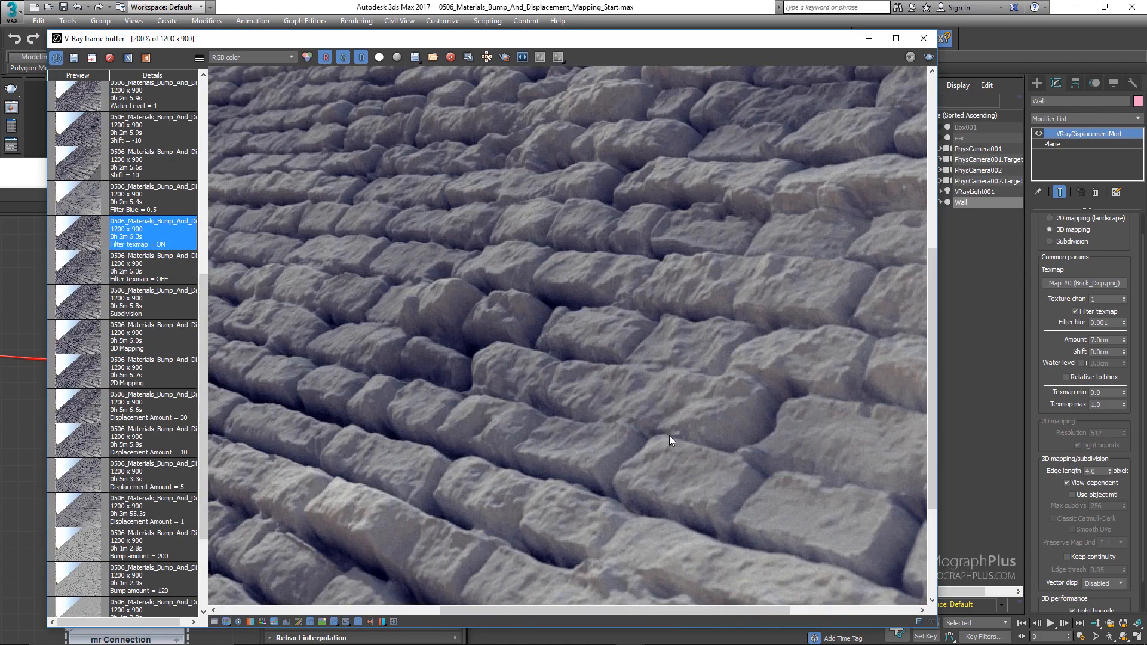
Compare both Filter texmap renders on another part of the wall at 200%, then return to 100% zoom.
middle_click_drag(669, 435, 844, 419)
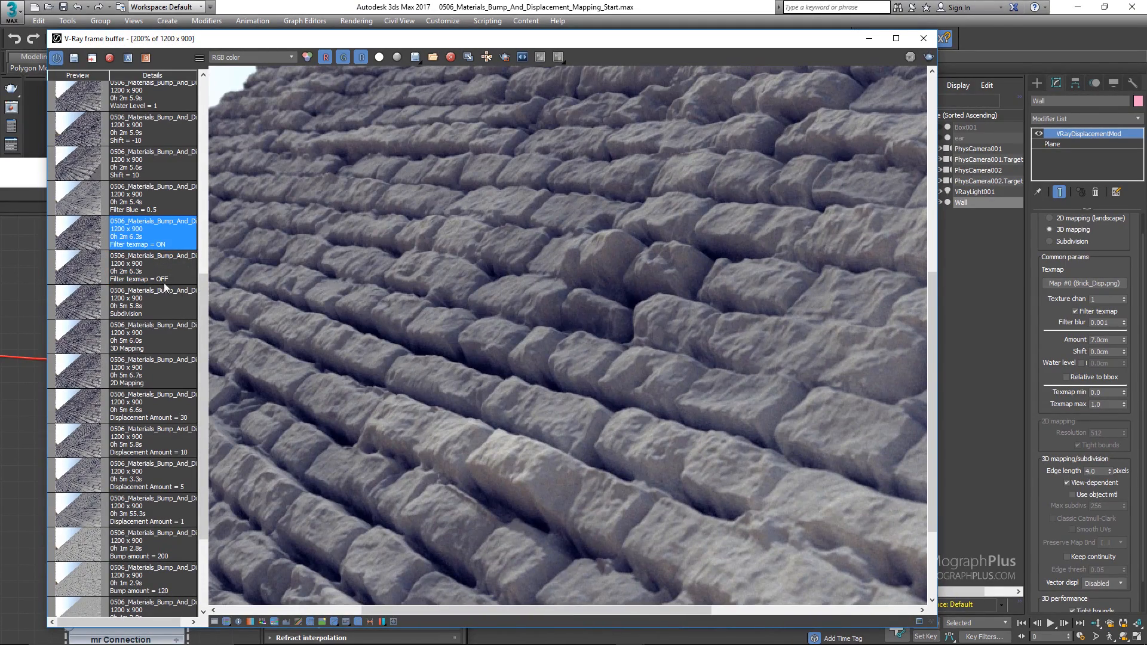
left_click(84, 276)
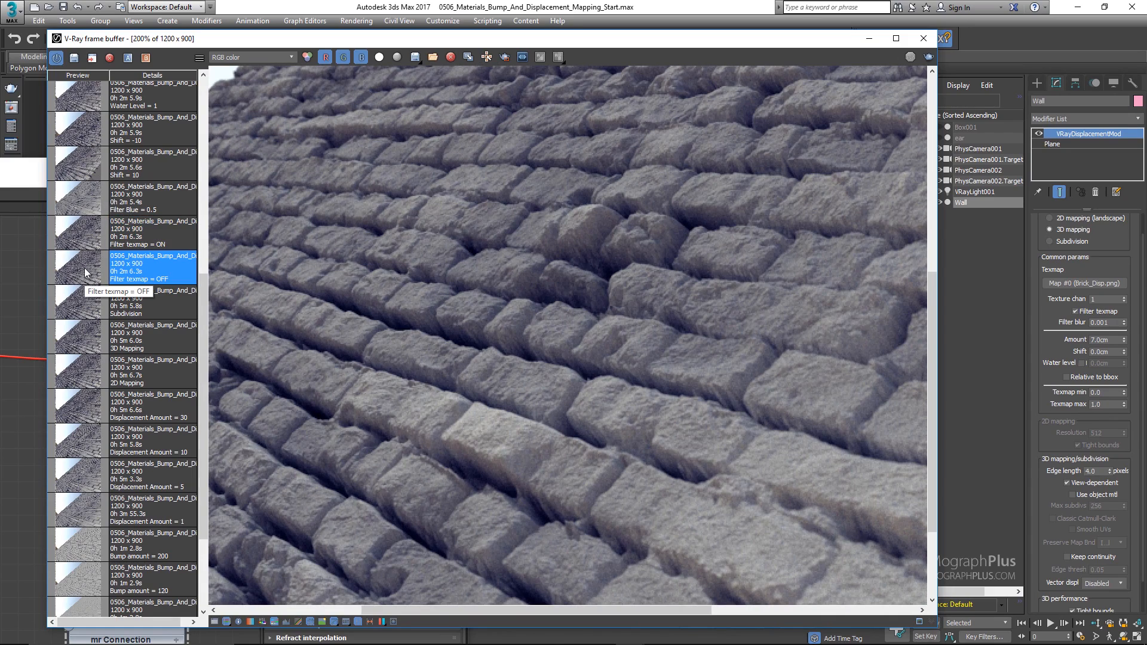
left_click(77, 236)
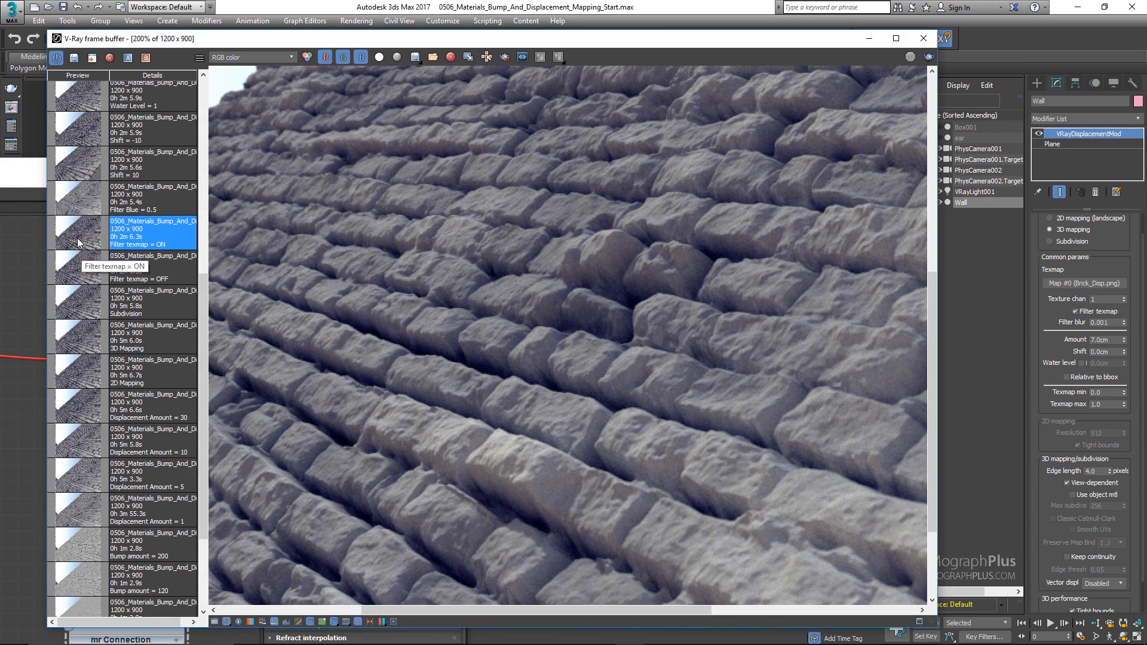
key("Down")
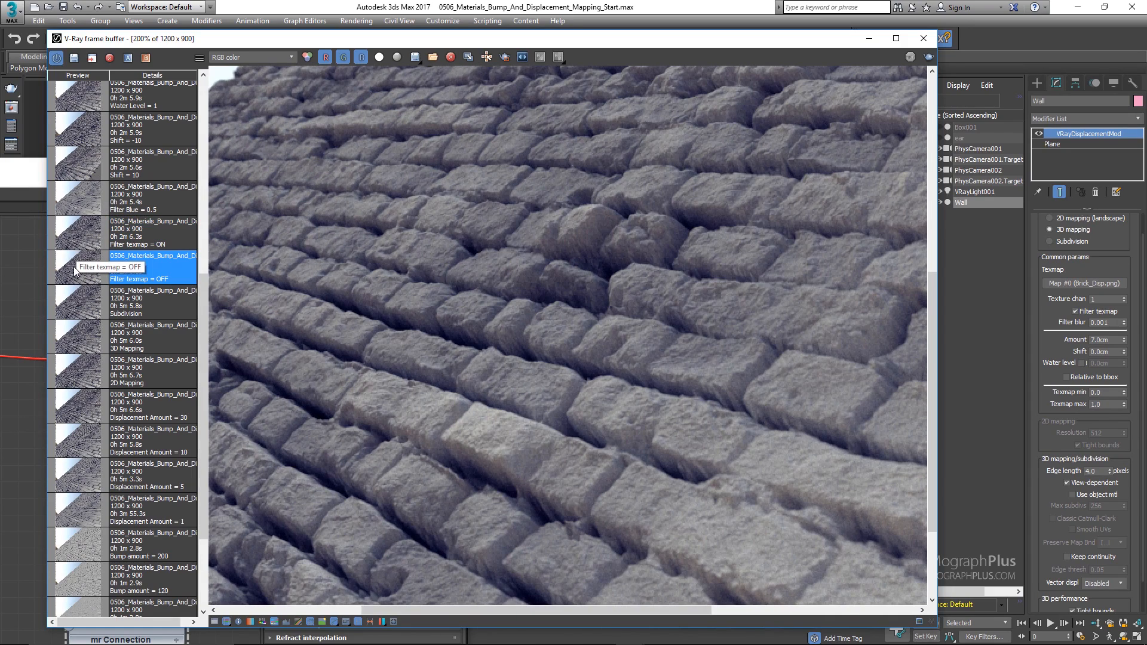
left_click(77, 233)
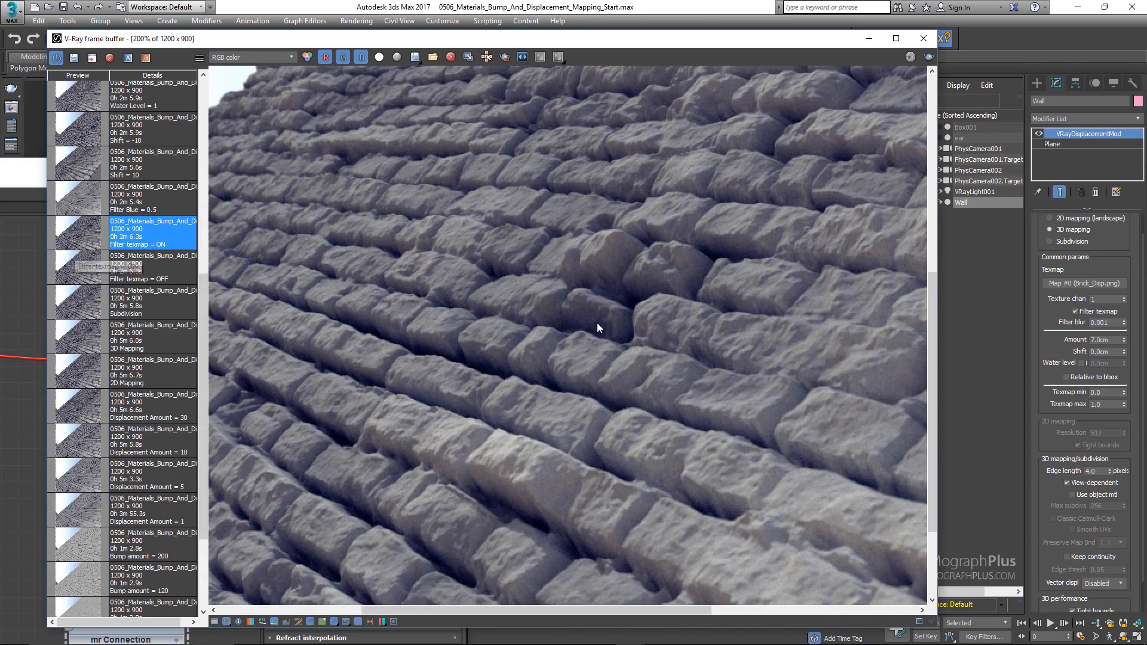
scroll(597, 322, "down", 2)
scroll(604, 331, "down", 1)
scroll(604, 330, "up", 1)
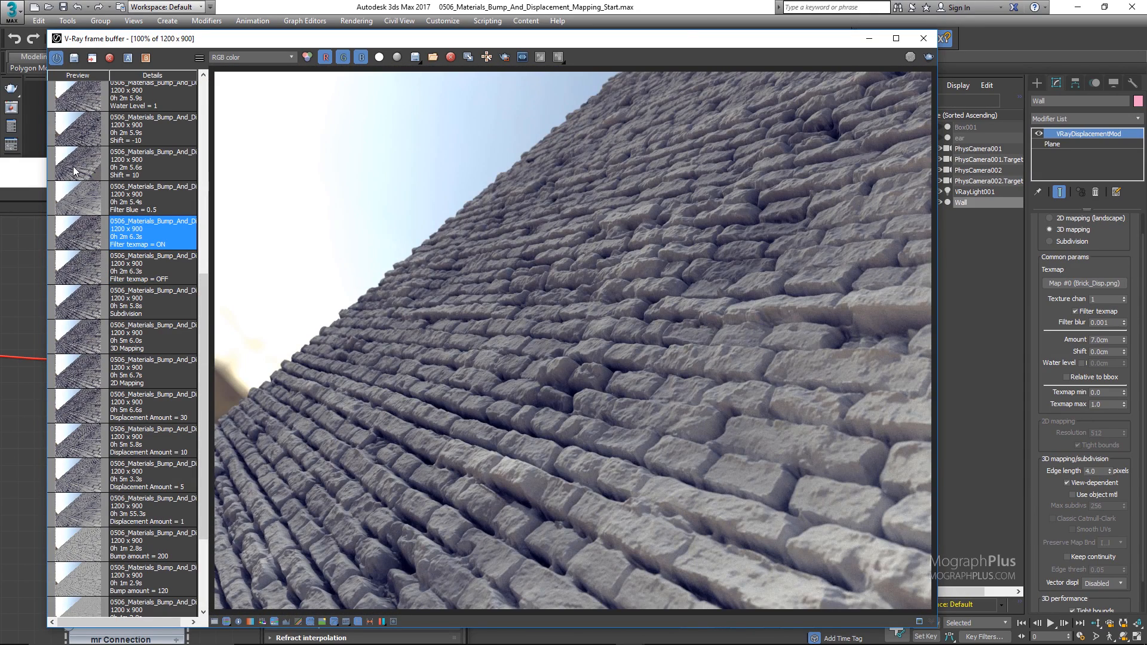
Load the saved "Filter Blue = 0.5" render and examine it alongside the modifier's Filter blur setting.
left_click(83, 198)
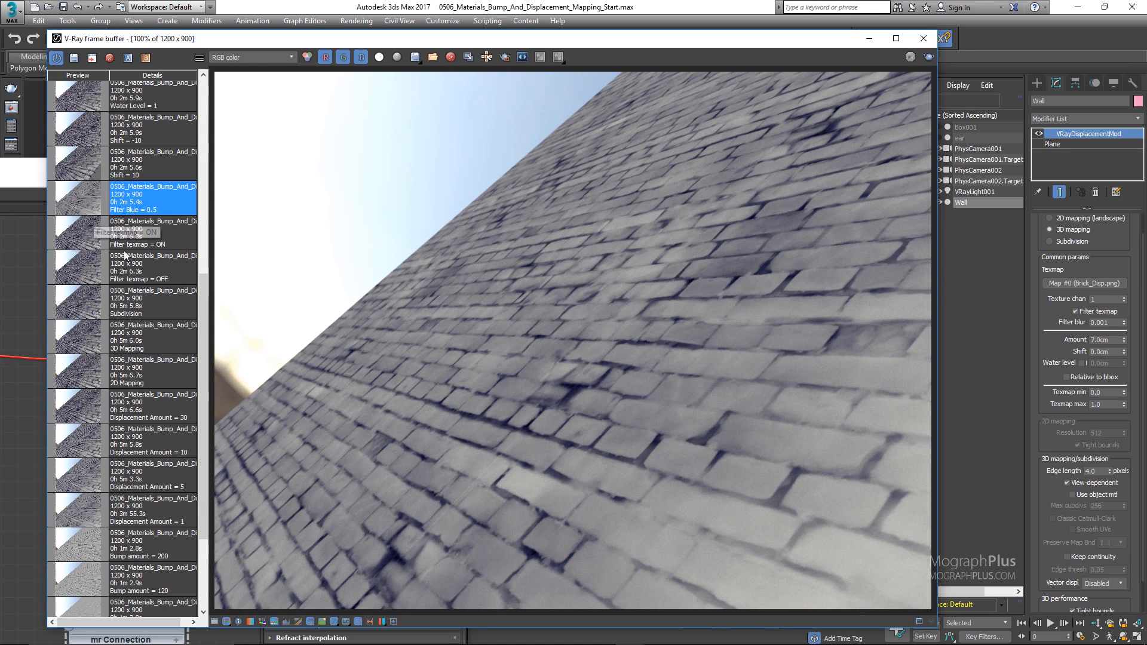
scroll(125, 252, "up", 1)
left_click(1100, 314)
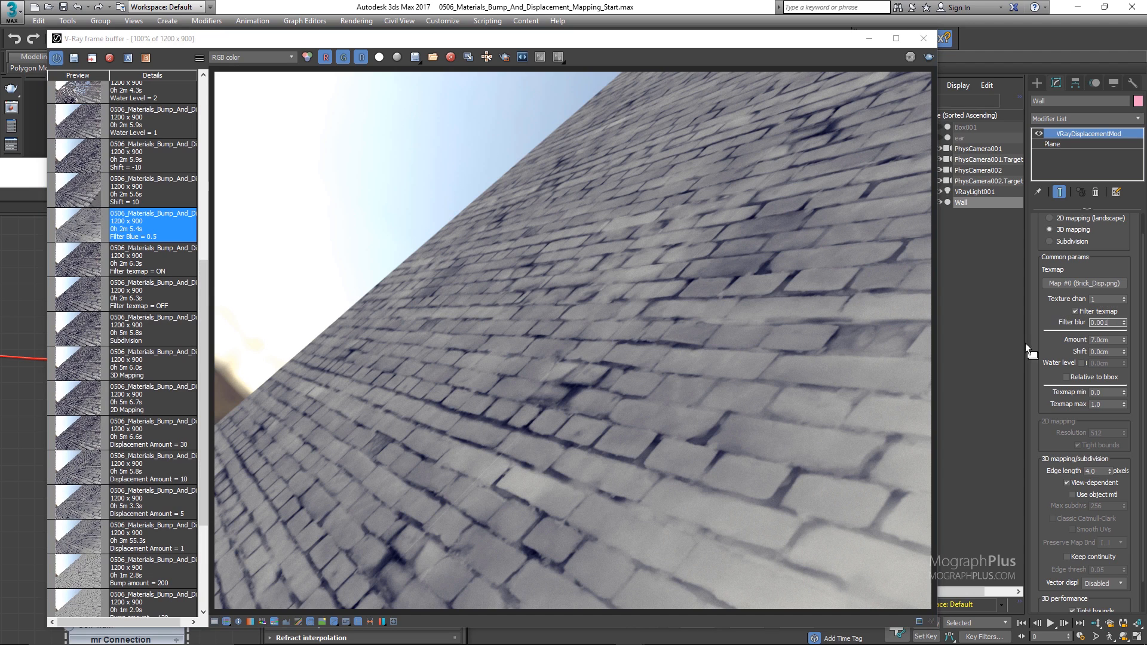
scroll(1057, 339, "down", 1)
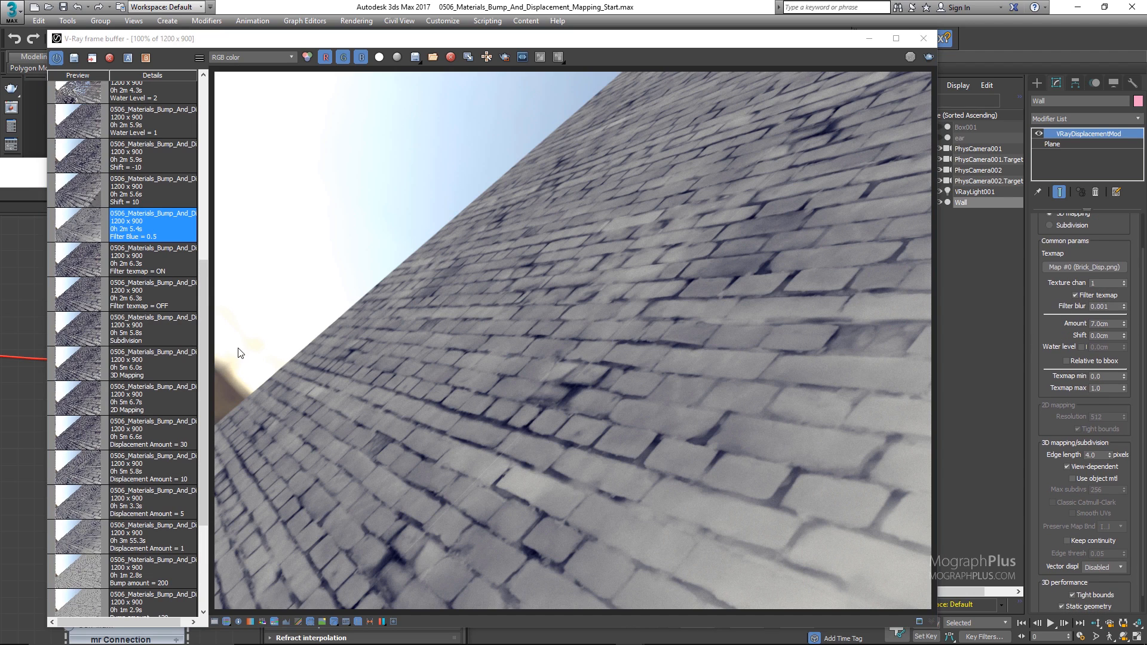
scroll(119, 359, "up", 1)
scroll(119, 359, "up", 2)
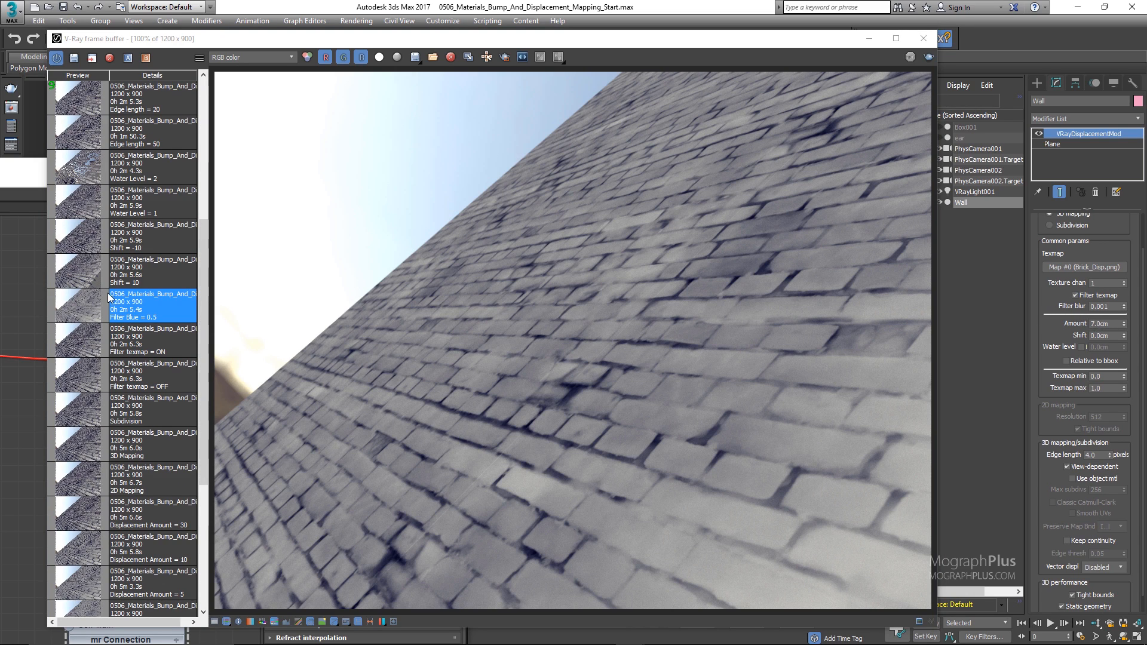
Load the saved "Filter texmap = ON" render and inspect the modifier's Amount and Shift settings.
left_click(67, 340)
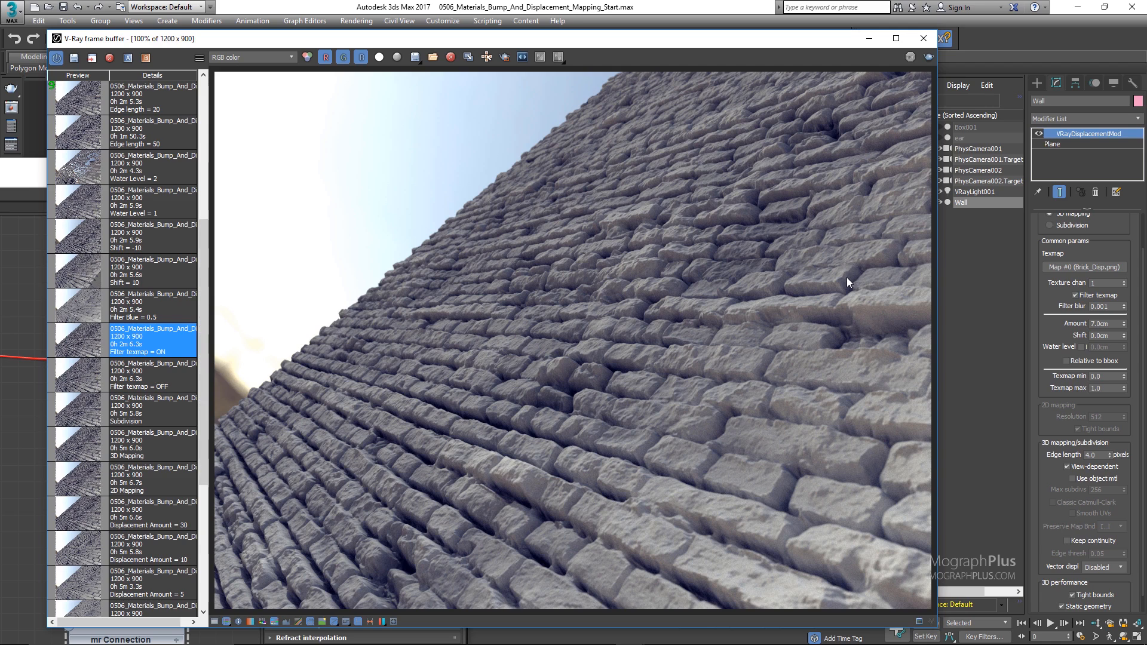
left_click(1104, 325)
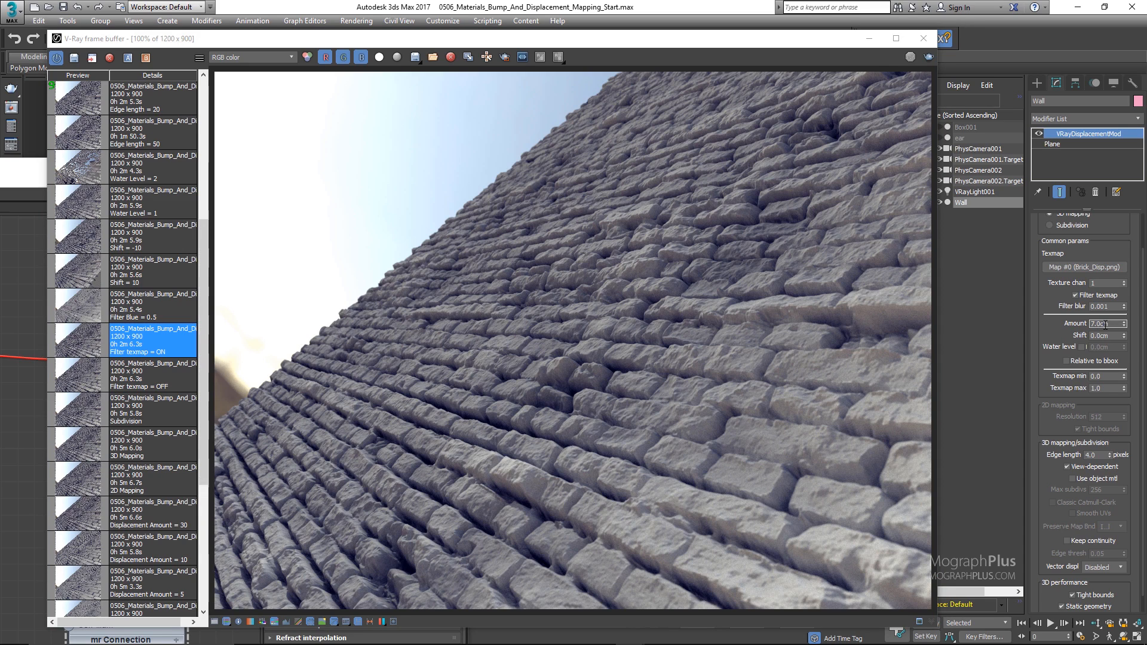
left_click(1109, 337)
Compare the saved "Shift = 10" and "Shift = -10" renders in the frame buffer history.
left_click(77, 280)
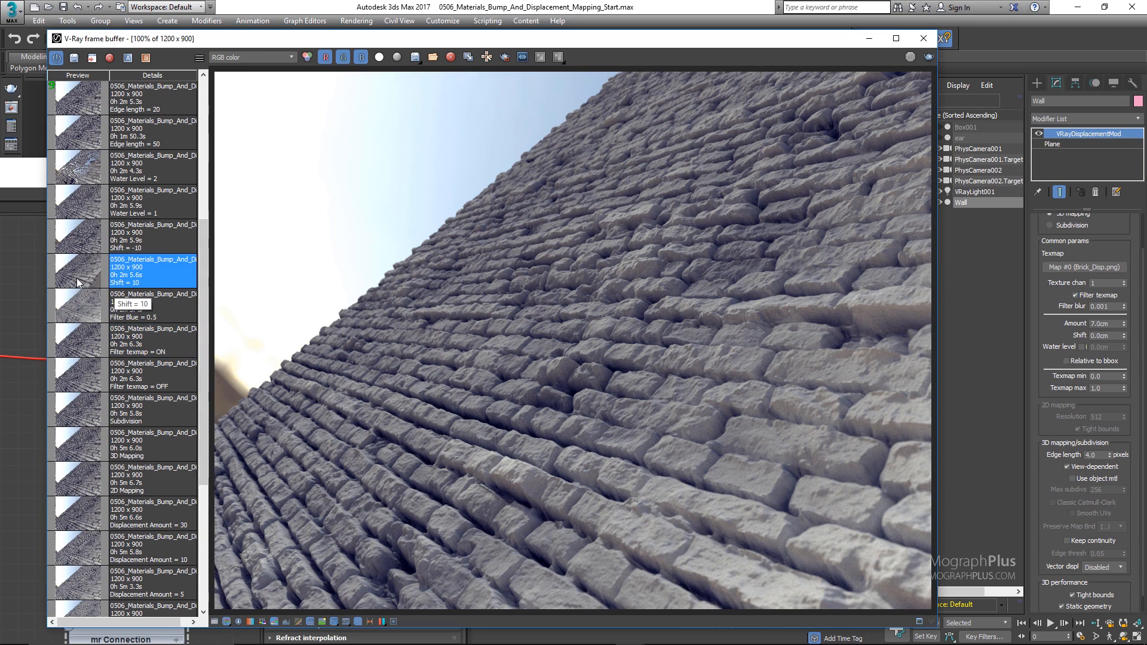
double_click(72, 277)
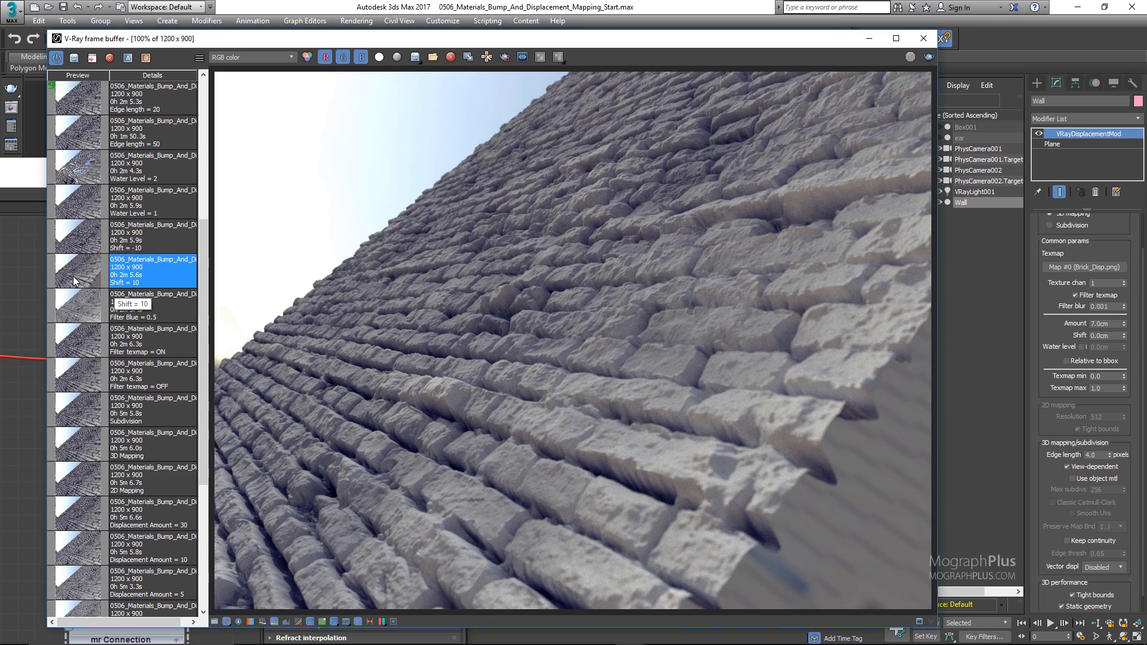
double_click(88, 234)
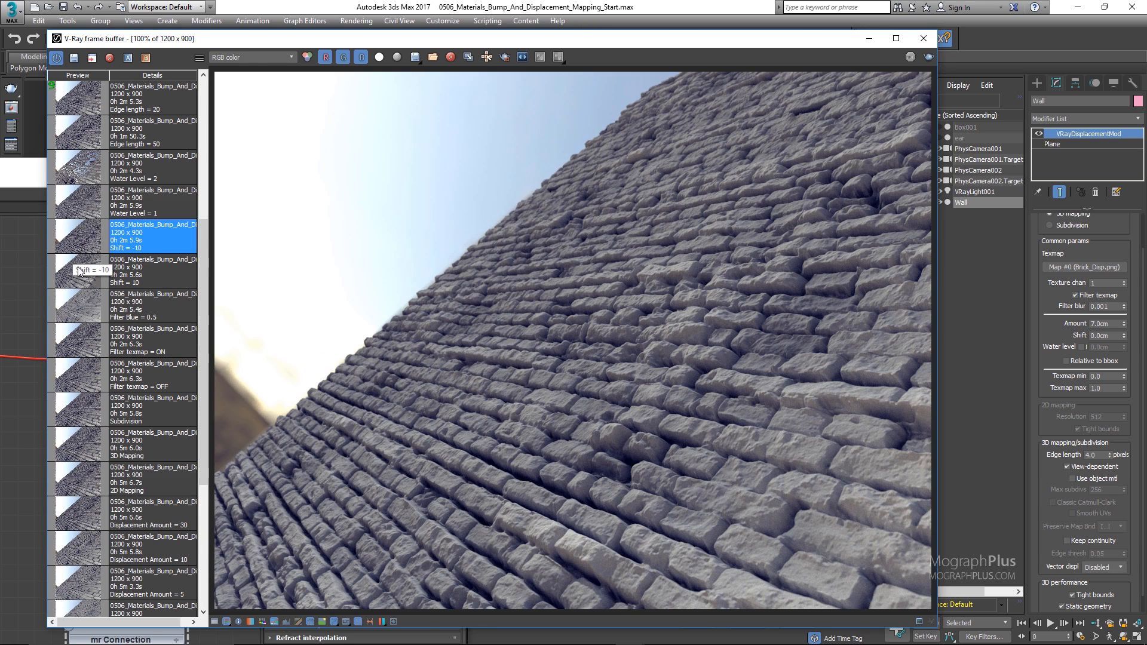
double_click(87, 278)
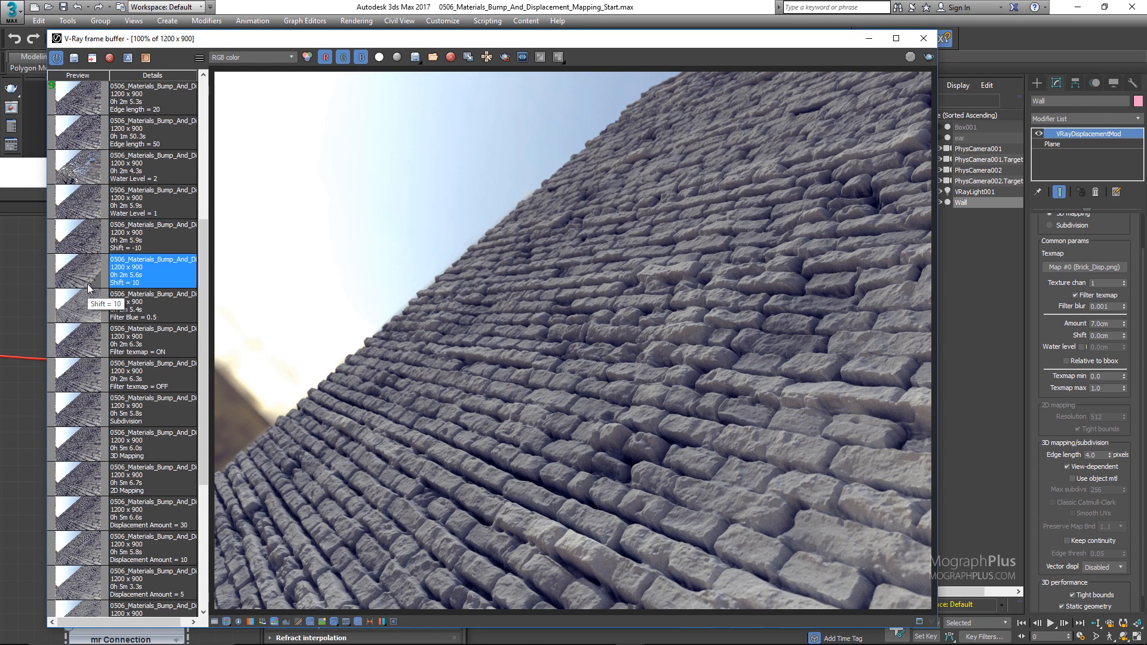
double_click(85, 252)
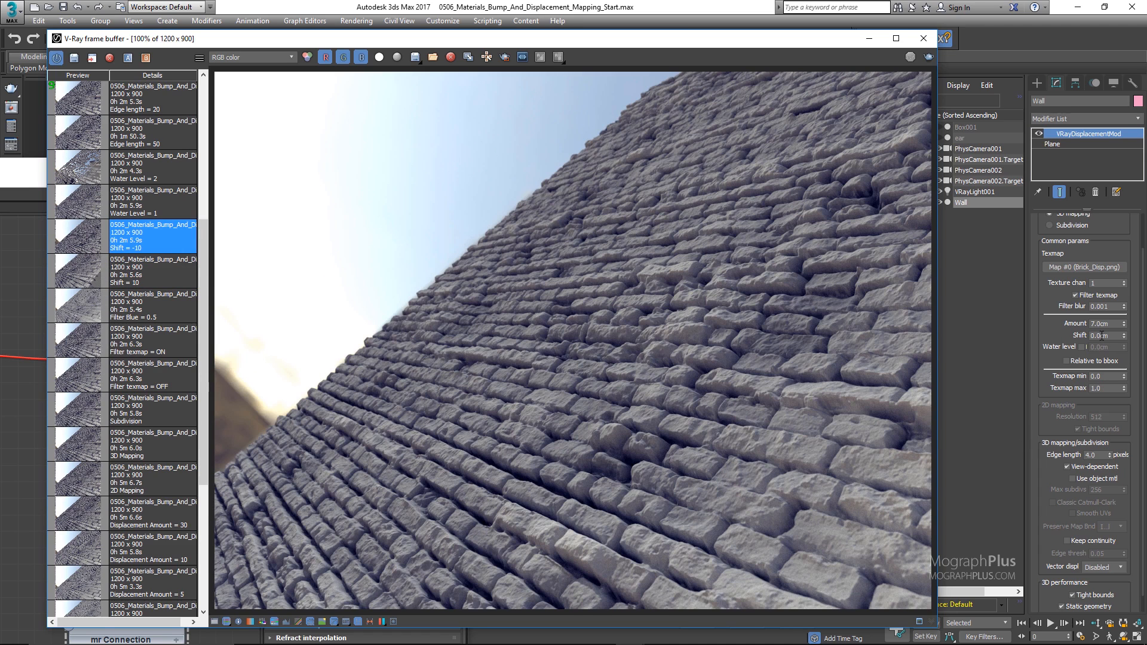
Set the displacement modifier's Shift to 0 cm.
left_click(1102, 336)
type("0")
key("Return")
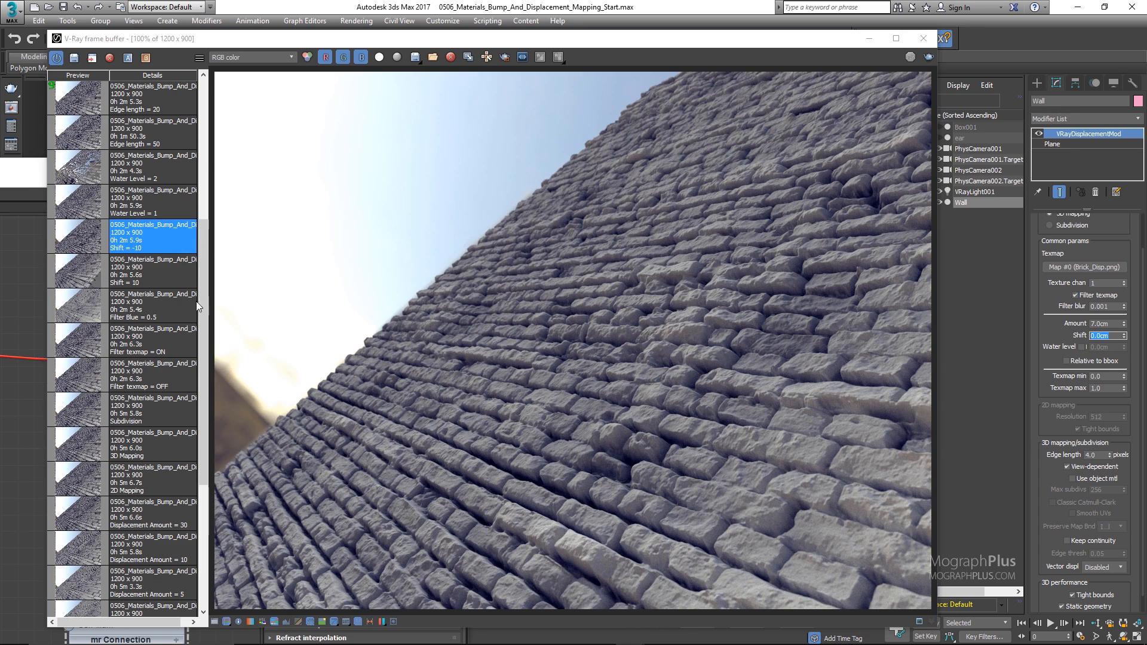
Enable Water level at 1 cm on the displacement modifier and load the saved "Water Level = 1" render.
scroll(195, 334, "up", 2)
scroll(195, 348, "up", 4)
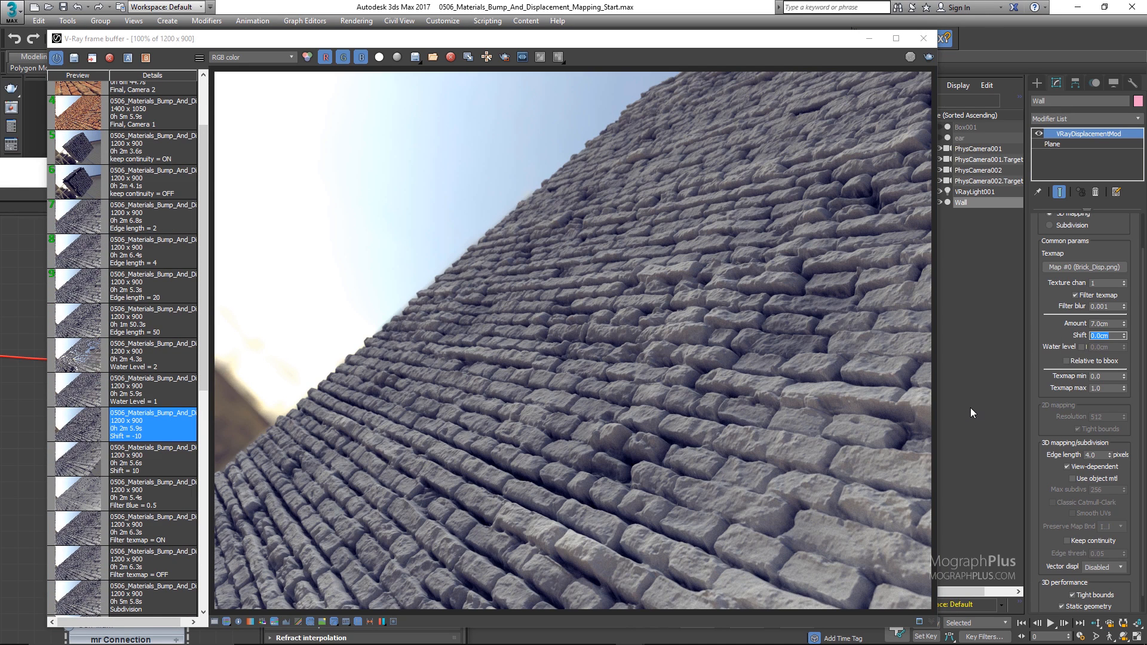
left_click(1080, 347)
double_click(1100, 347)
type("1")
key("Return")
double_click(89, 391)
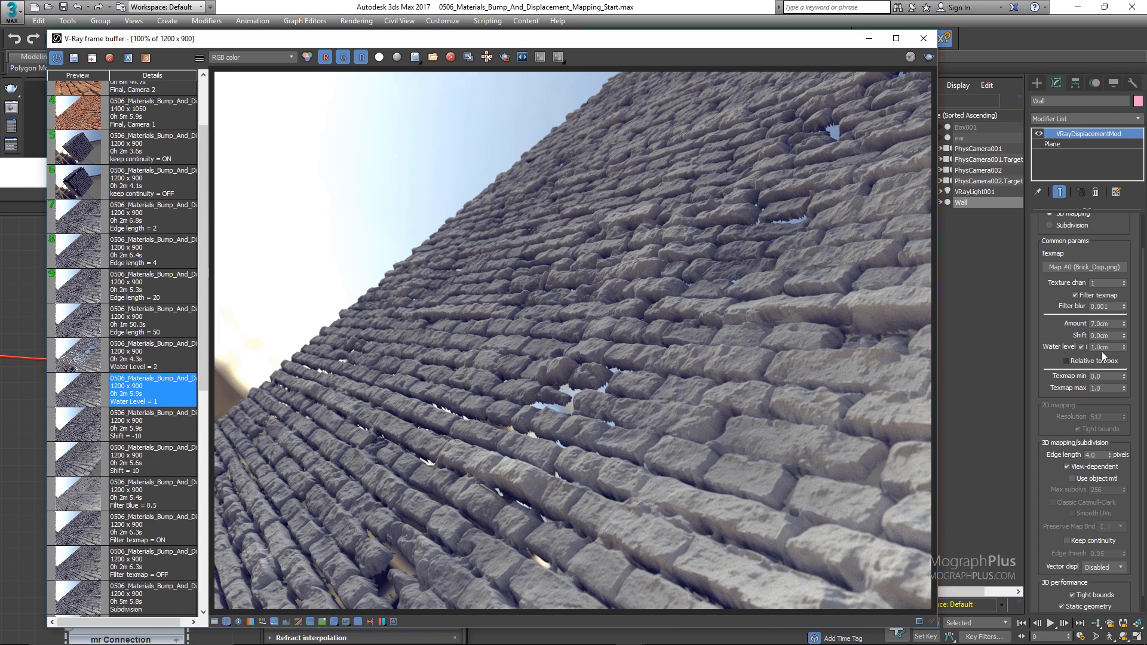
Set Water level to 2 cm and compare the saved "Water Level = 2" render with "Water Level = 1".
left_click_drag(1110, 349, 1081, 347)
type("2")
key("Return")
double_click(74, 357)
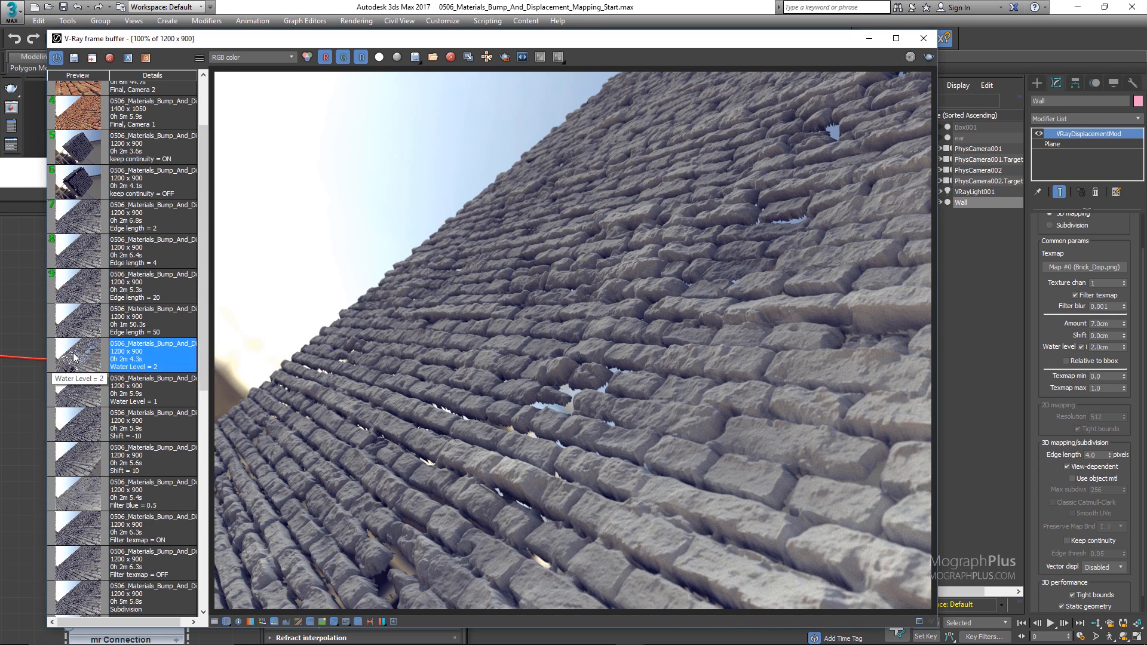
double_click(70, 382)
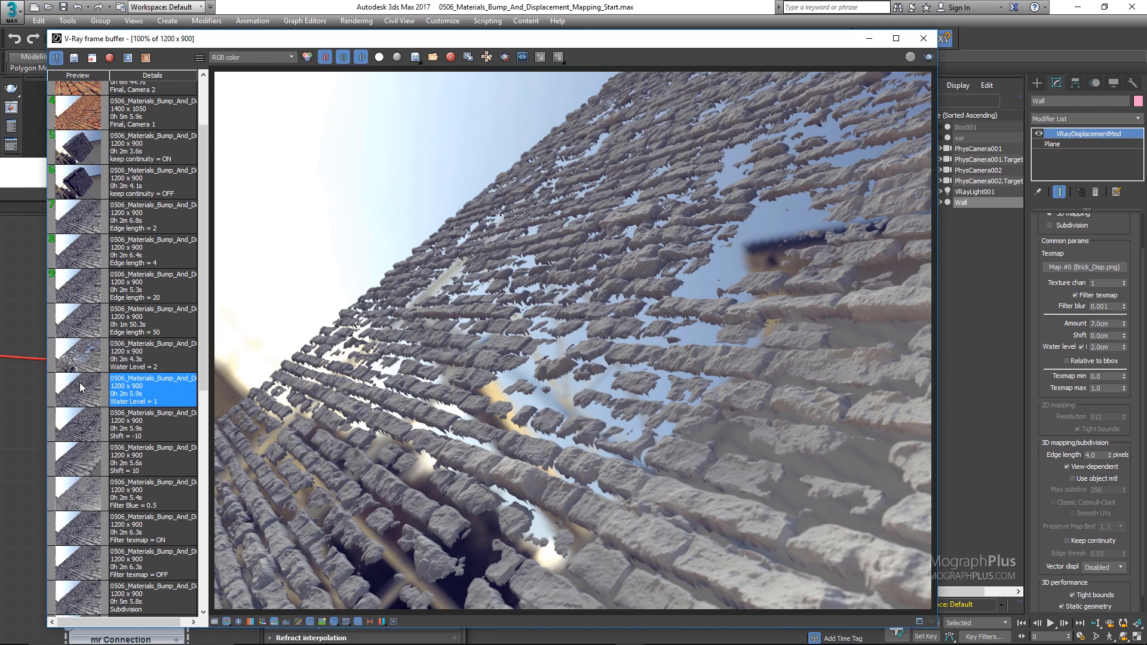
double_click(84, 361)
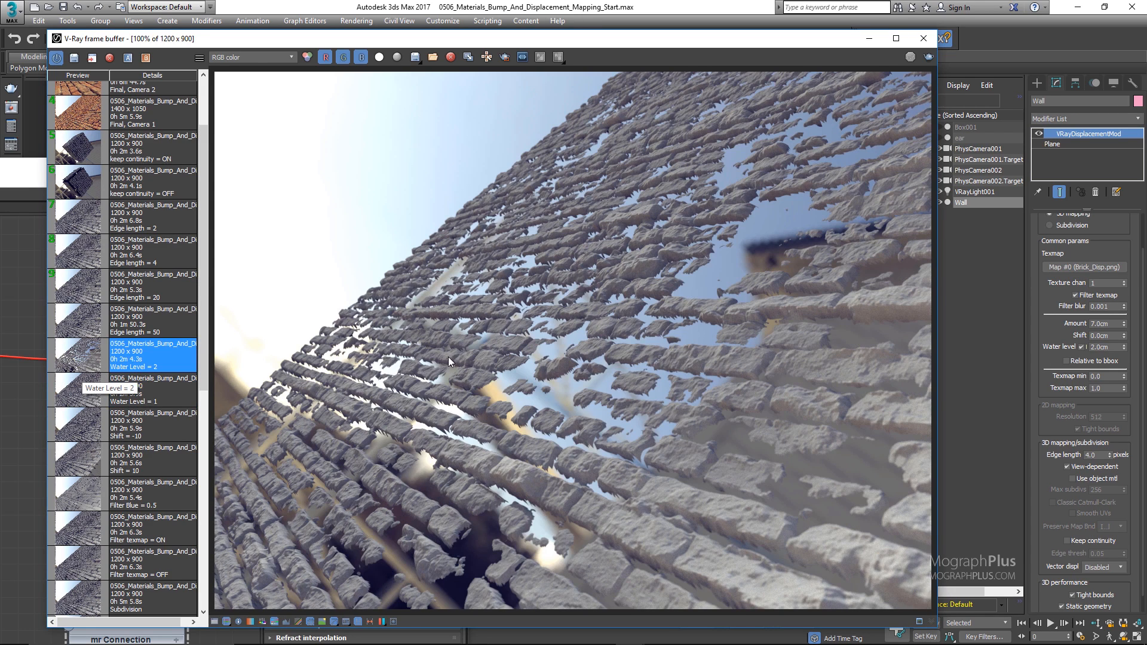
Reset Water level to 0 cm and disable it.
double_click(1098, 347)
type("0")
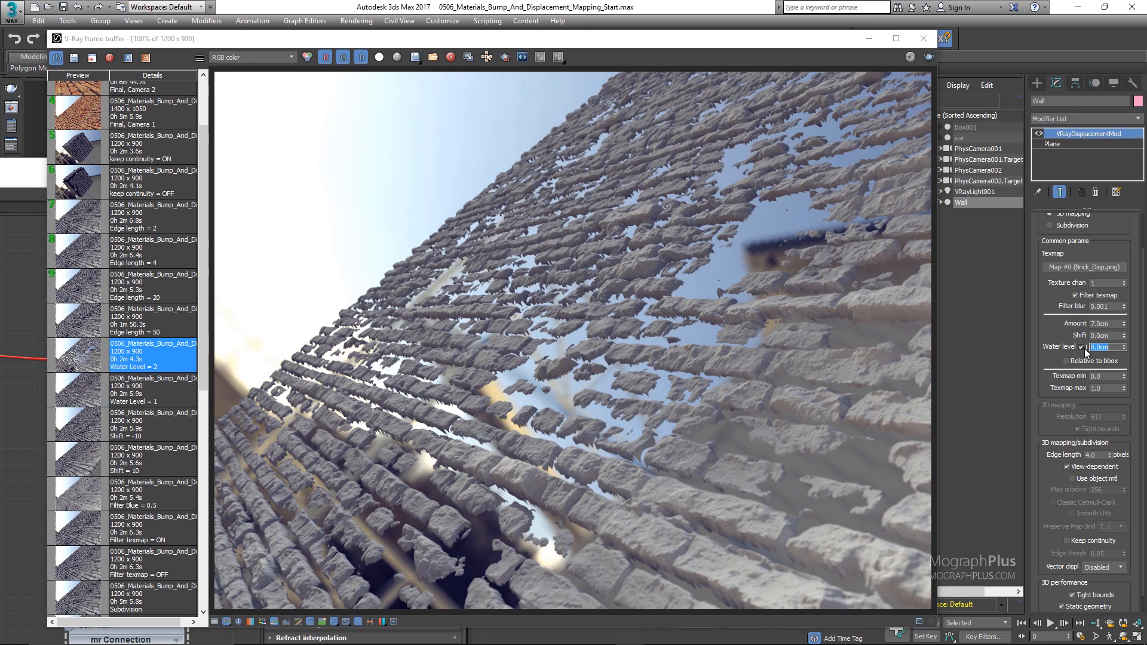
key("Return")
left_click(1083, 347)
Set the displacement modifier's Texmap min to -1.
left_click_drag(1033, 362, 1030, 343)
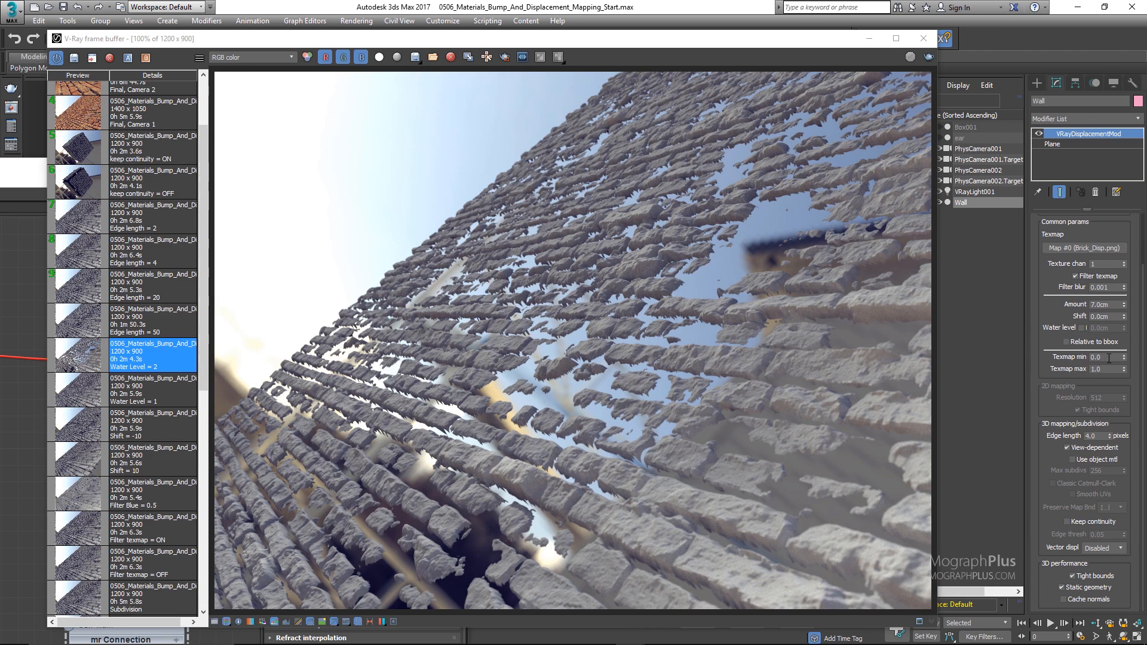
left_click_drag(1109, 357, 809, 373)
key("Tab")
left_click(1050, 370)
left_click_drag(1102, 357, 1053, 360)
type("-1")
key("Return")
Reset Texmap min to 0.
left_click(1108, 370)
left_click_drag(1110, 358, 1022, 366)
type("0")
key("Return")
Switch the displacement type to 2D mapping (landscape) and bring up its Resolution and Tight bounds settings.
left_click(1042, 397)
scroll(1044, 301, "up", 2)
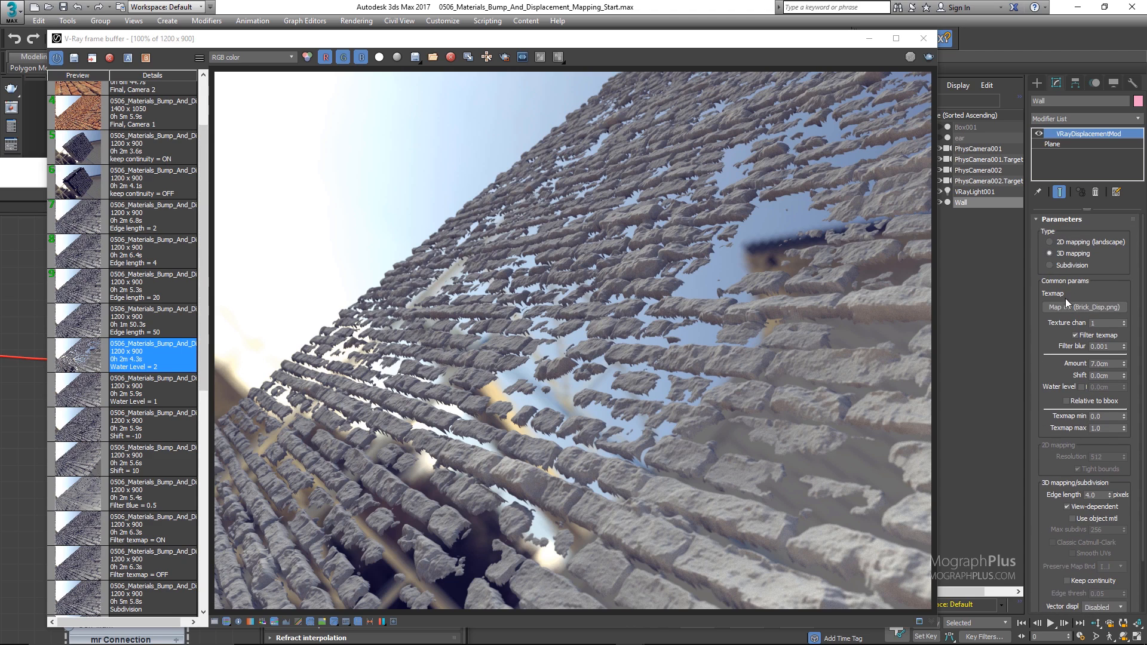
left_click(1076, 245)
scroll(1028, 259, "down", 2)
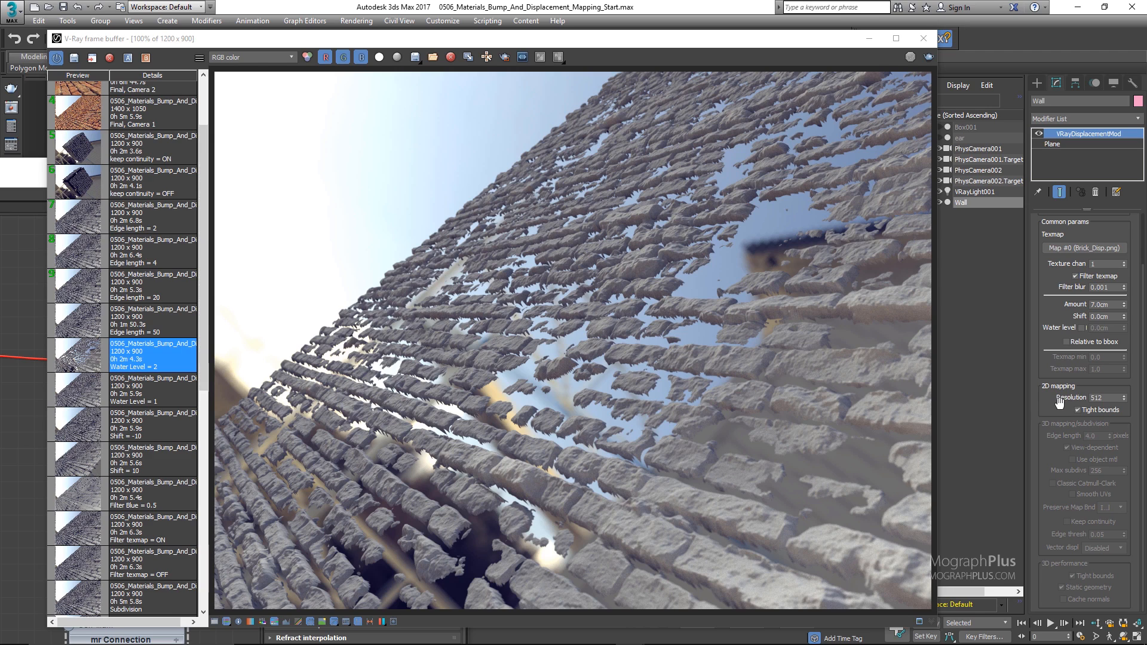
Try a 2D mapping Resolution of 4096 on the displacement modifier and return it to 512.
double_click(1112, 397)
double_click(1112, 397)
type("4096")
key("Return")
type("512")
key("Return")
Switch the displacement type to 3D mapping and bring up its 3D mapping/subdivision settings.
left_click_drag(1040, 266, 1040, 380)
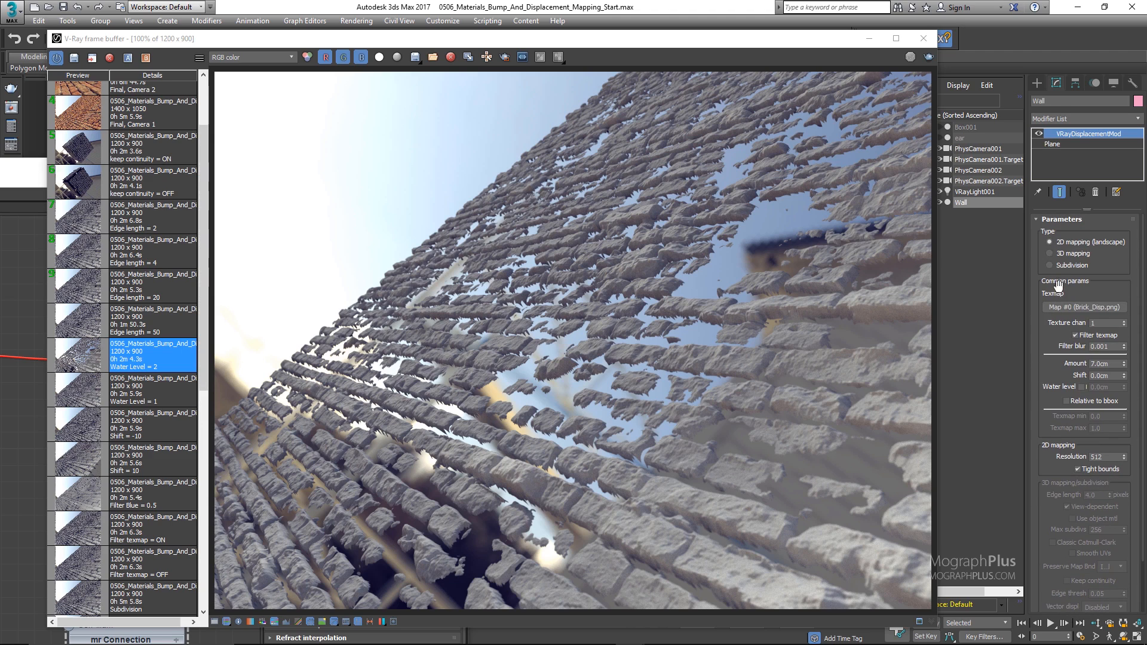
left_click(1072, 255)
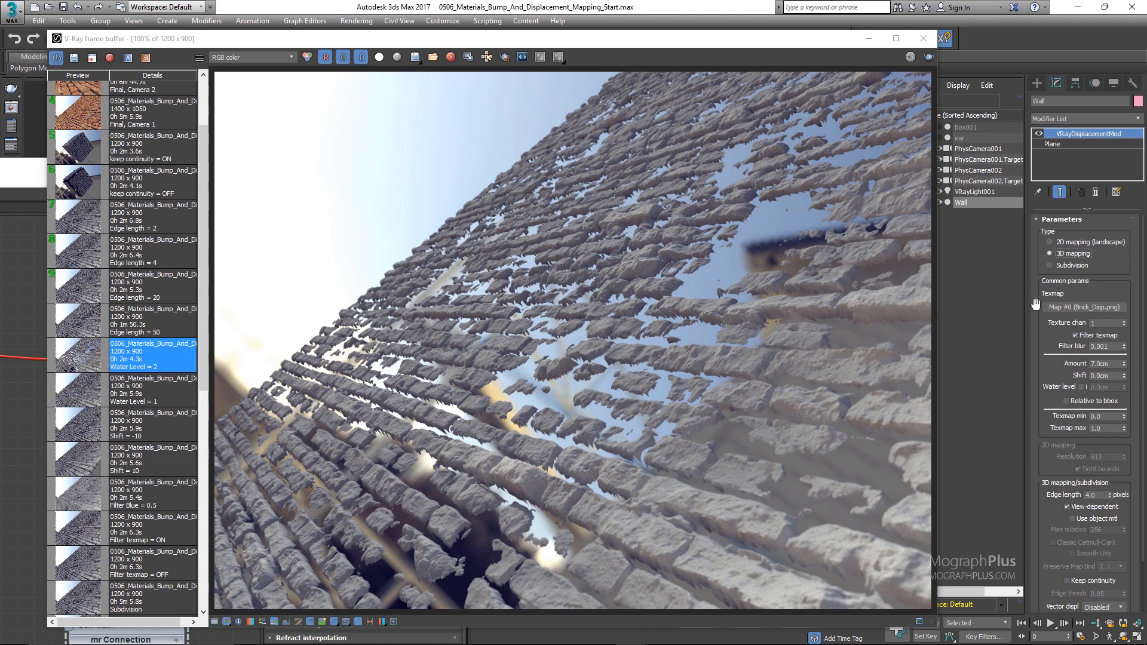
left_click_drag(1035, 327, 1036, 268)
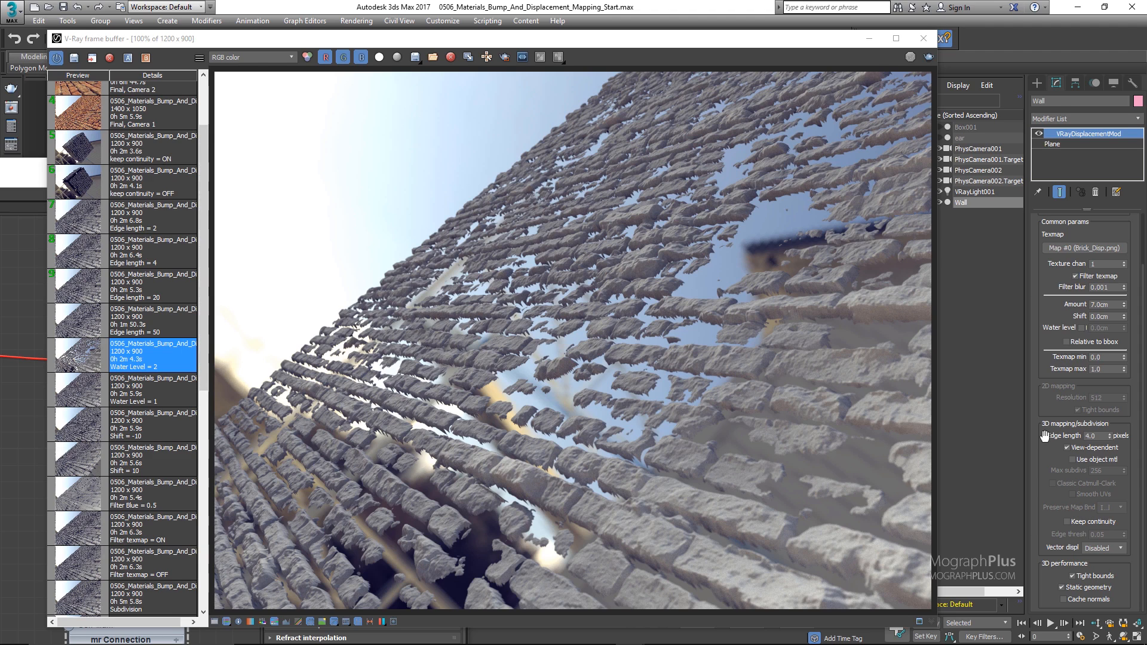
Compare the saved wall renders with Edge length 50, 20, 4 and 2 in the render history.
left_click(71, 320)
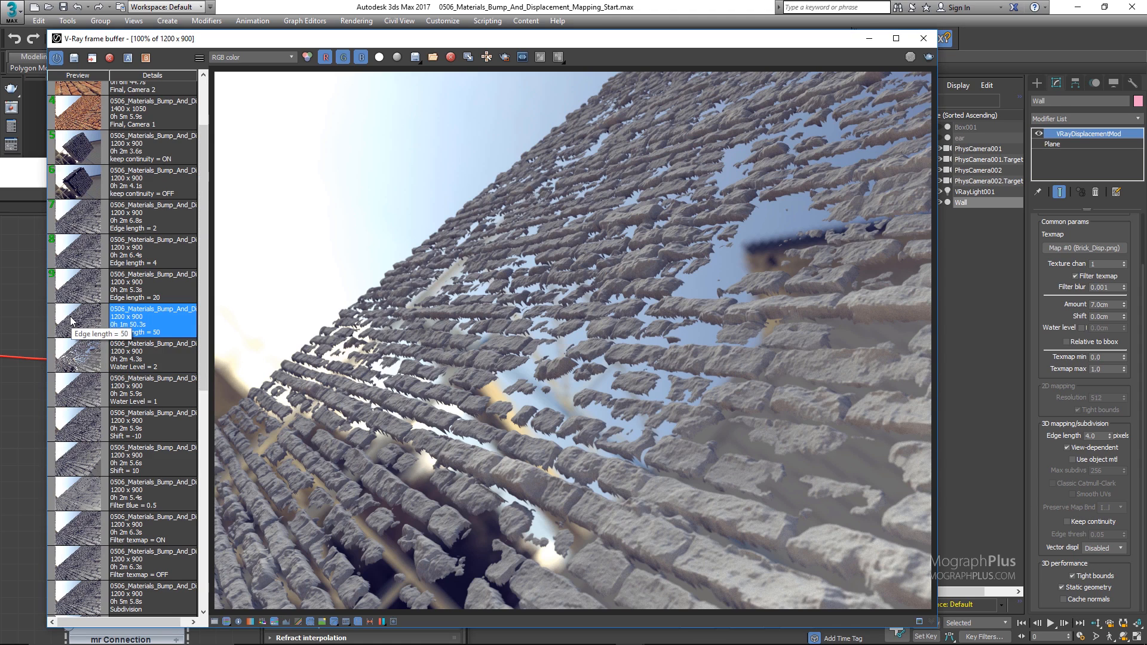
left_click(1098, 434)
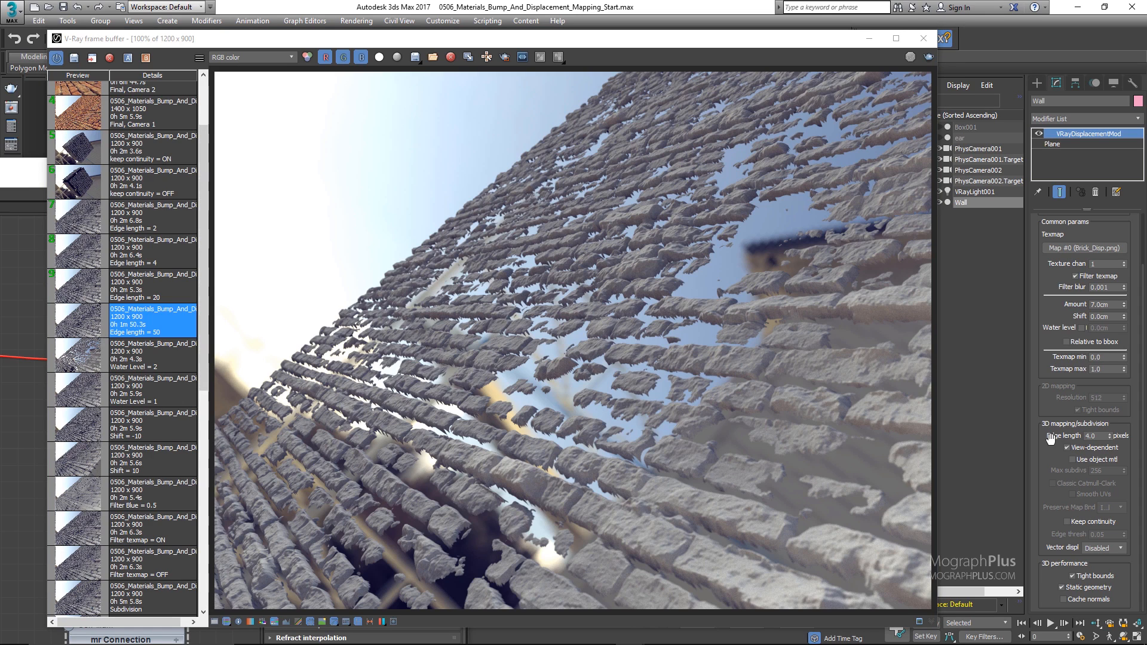
double_click(85, 323)
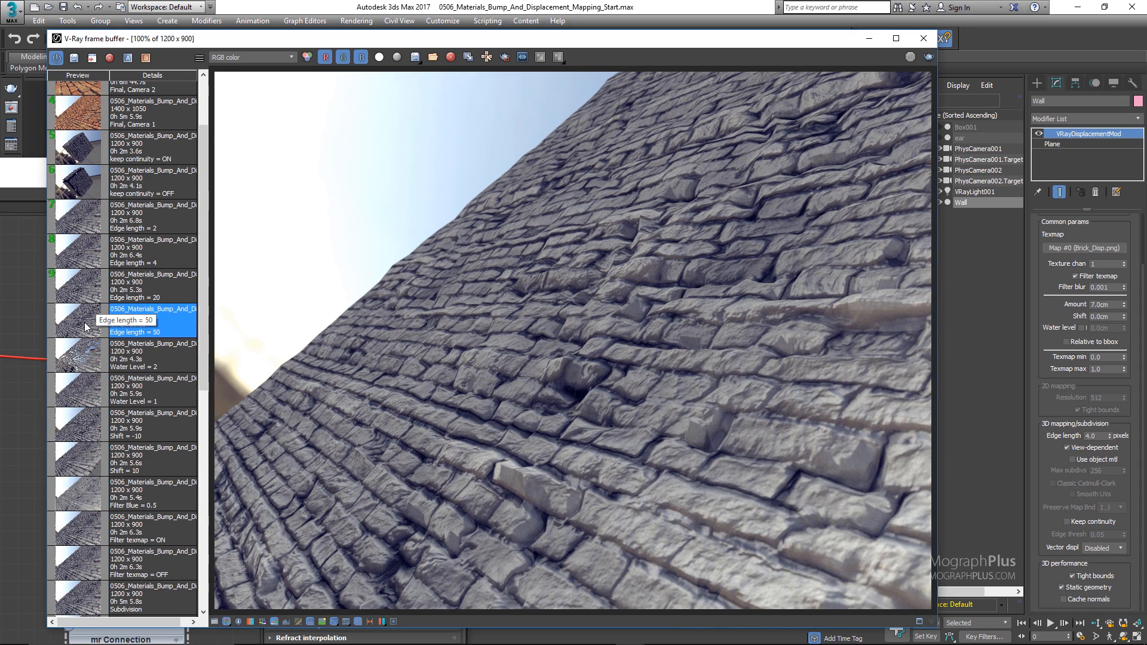
left_click(76, 292)
double_click(74, 286)
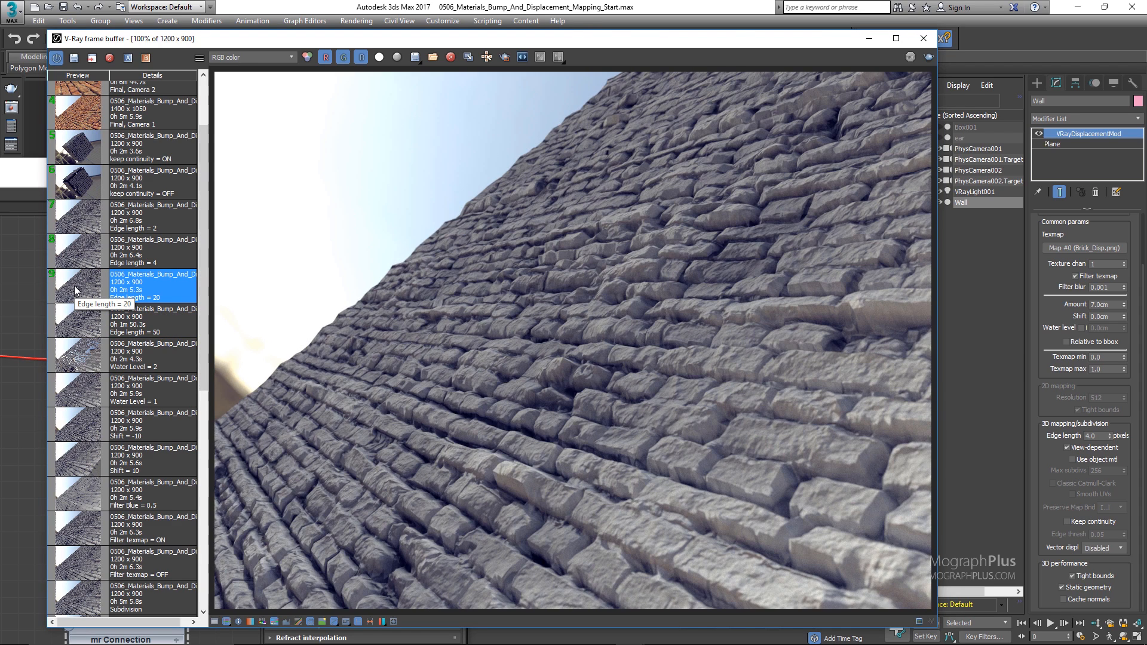
double_click(79, 255)
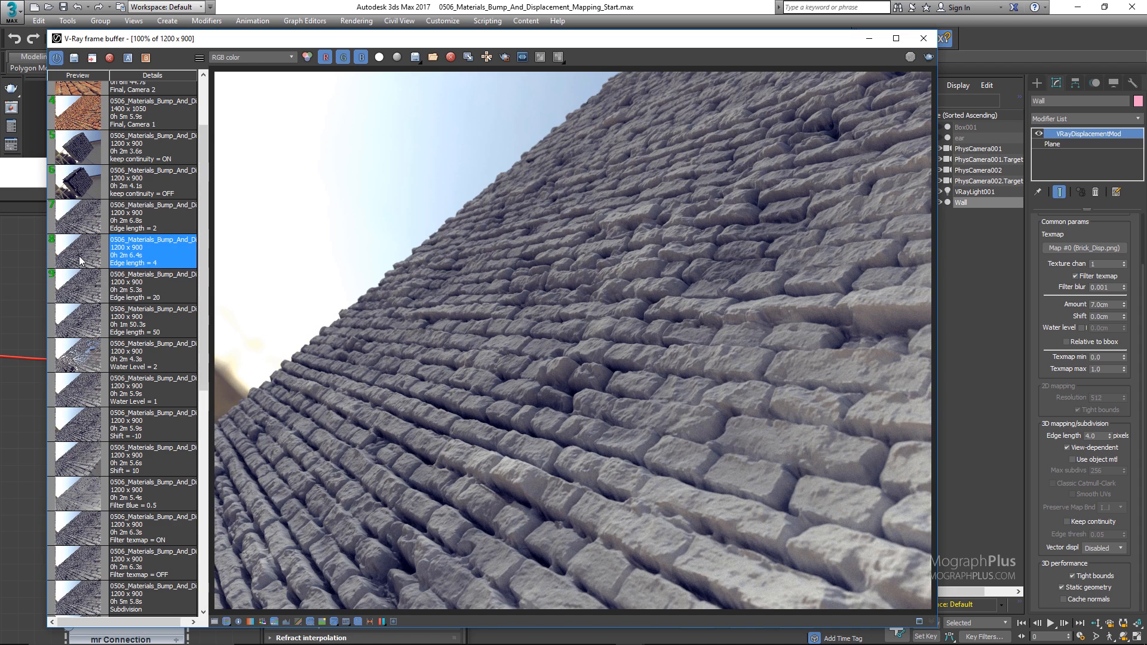
double_click(82, 221)
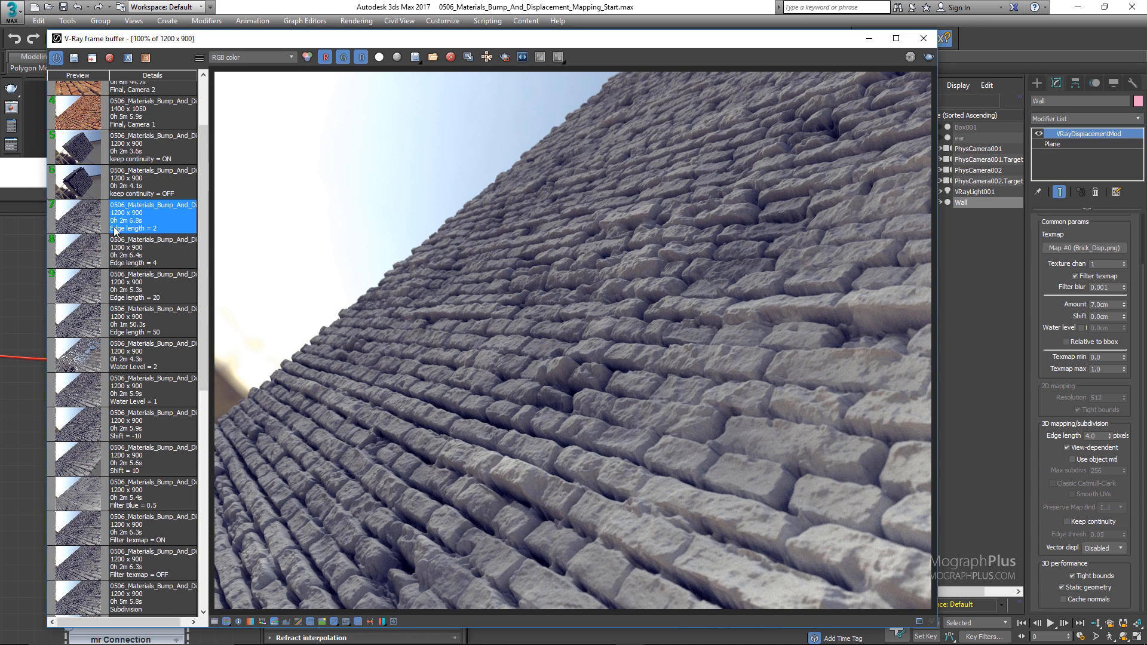
Examine the brick detail up close by alternating between the Edge length 4 and Edge length 2 renders.
left_click(82, 256)
scroll(611, 394, "up", 3)
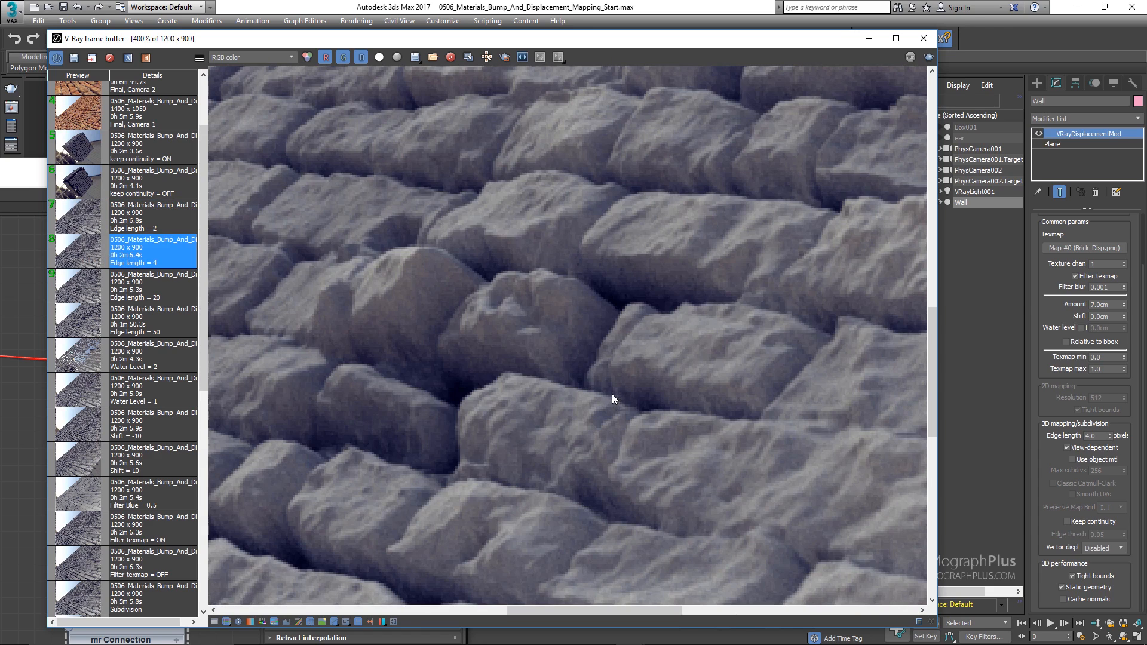
double_click(76, 257)
double_click(77, 214)
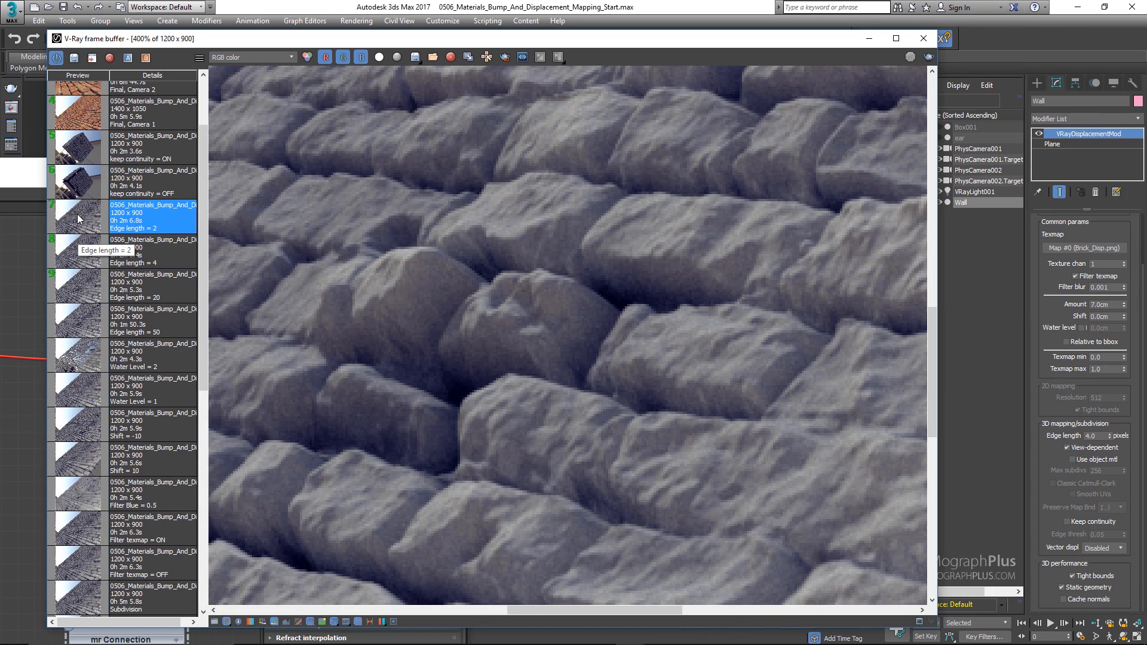
double_click(78, 255)
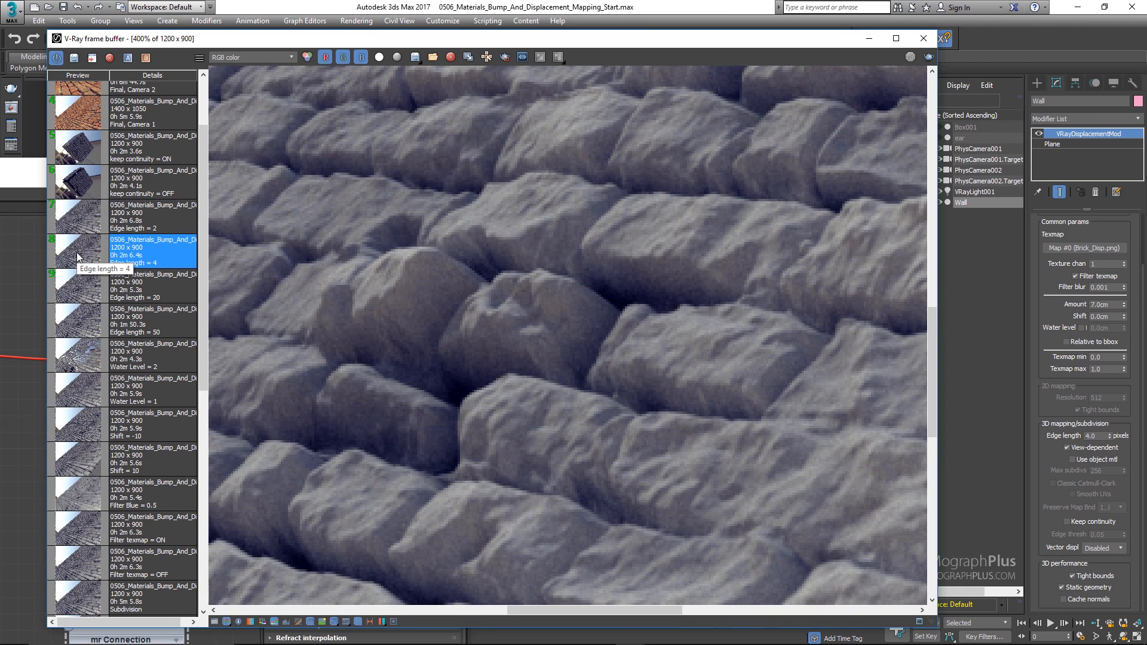
double_click(89, 222)
double_click(78, 254)
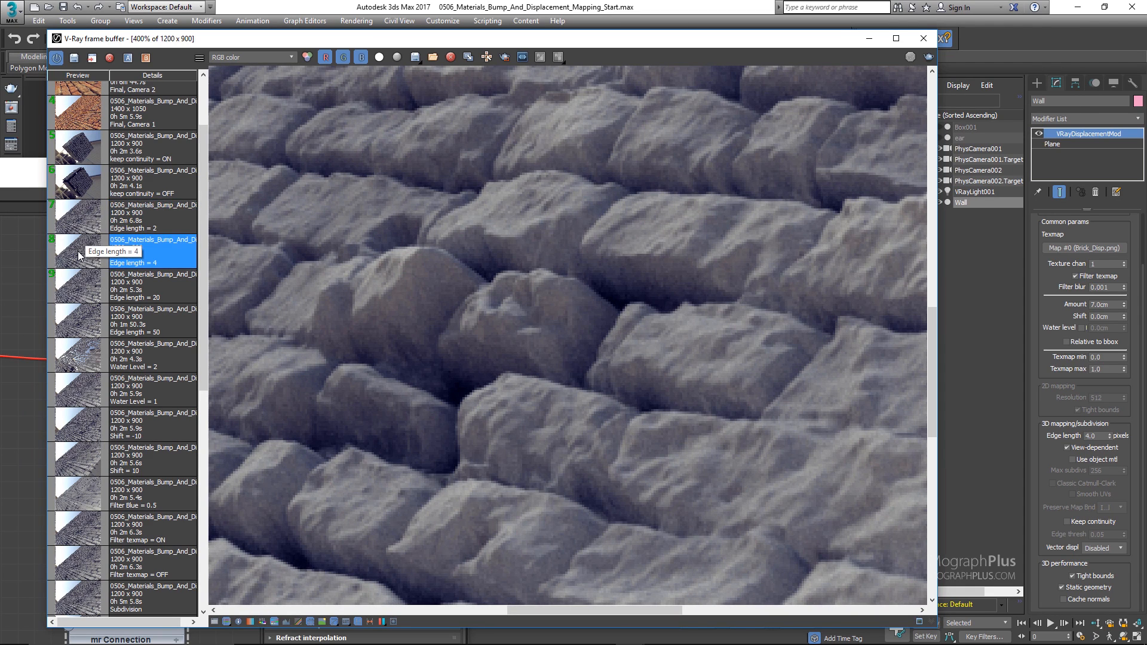
double_click(76, 229)
Compare the Edge length 2 and 4 renders on the larger foreground bricks and return to the full image.
middle_click_drag(335, 280, 601, 206)
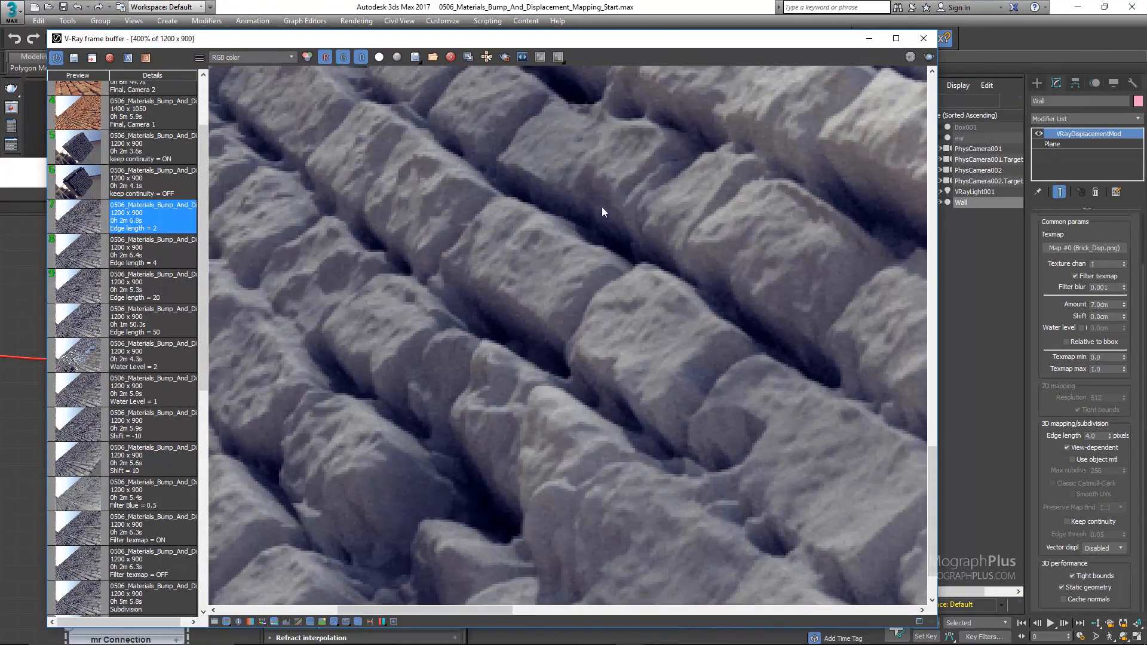
double_click(77, 257)
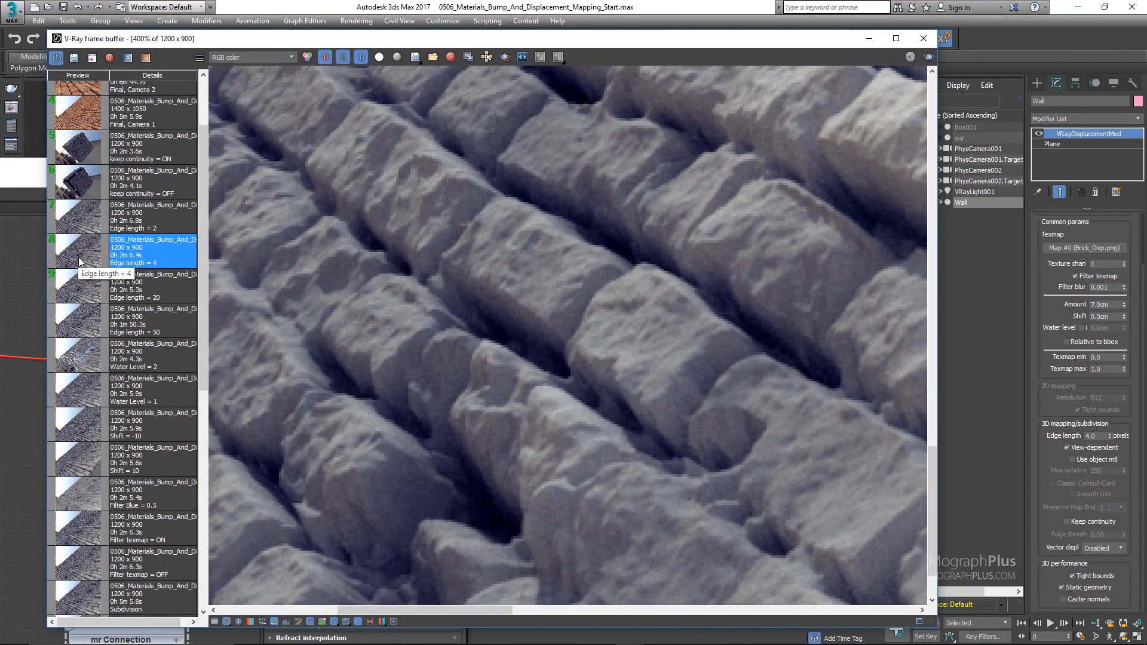
double_click(81, 210)
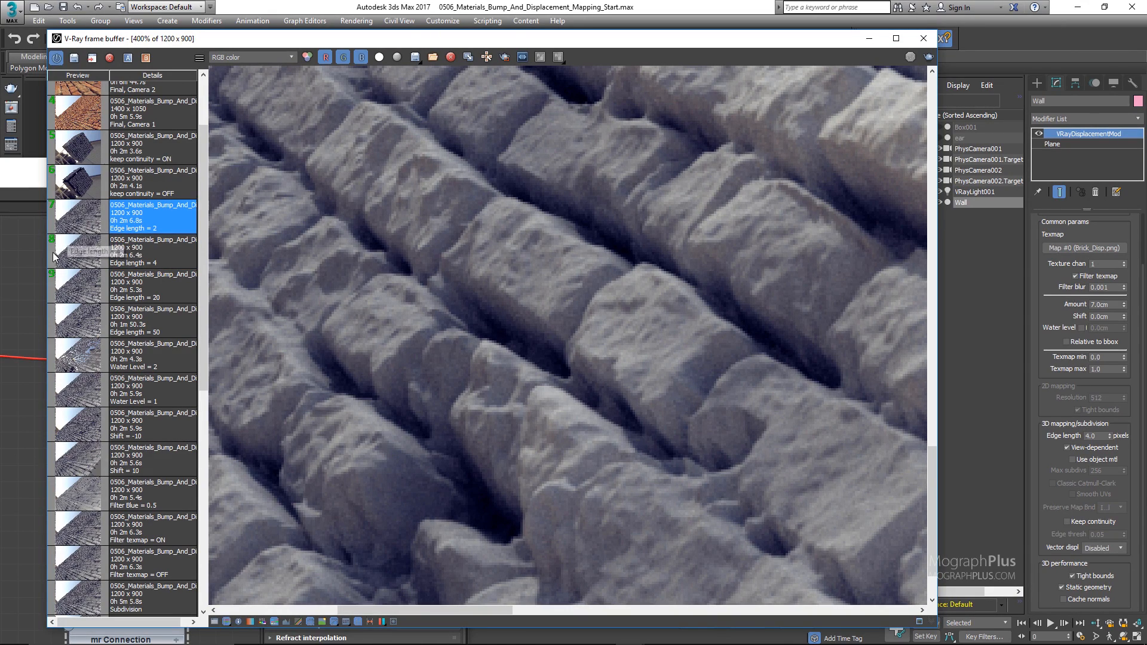
double_click(78, 237)
double_click(81, 220)
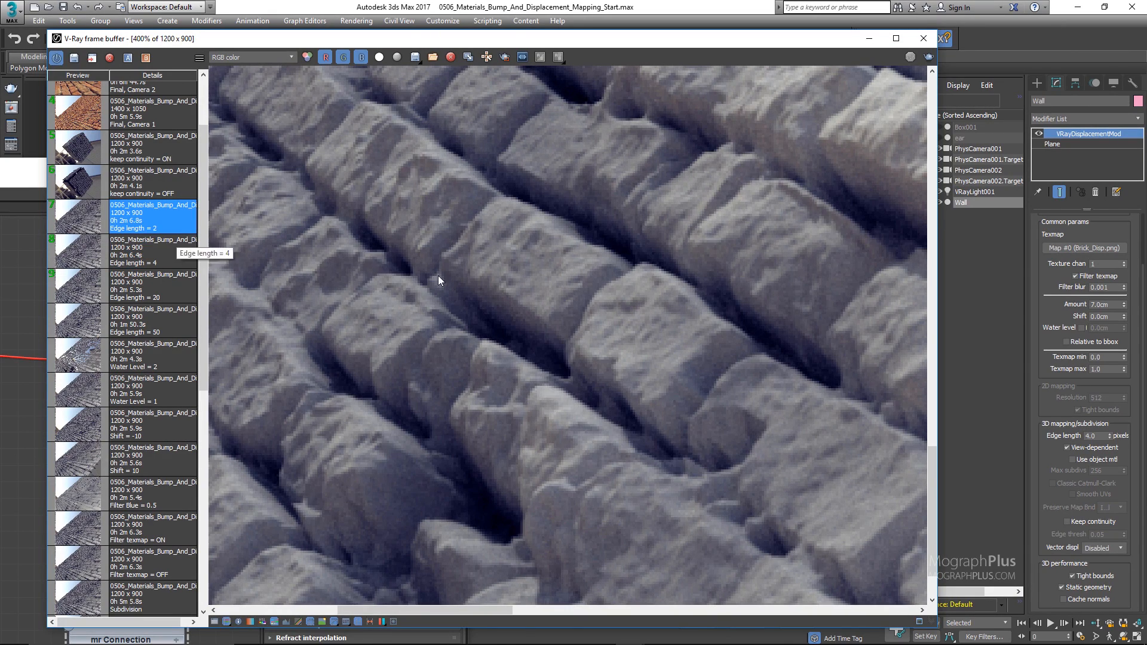
scroll(540, 320, "down", 2)
scroll(540, 320, "down", 1)
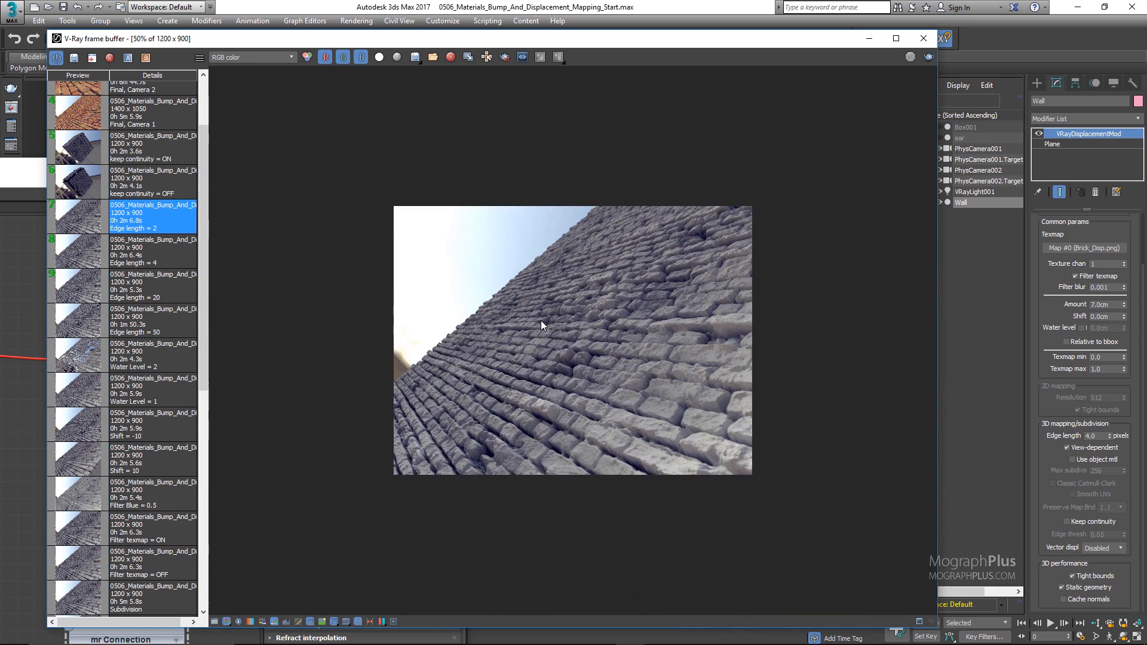
scroll(540, 320, "up", 1)
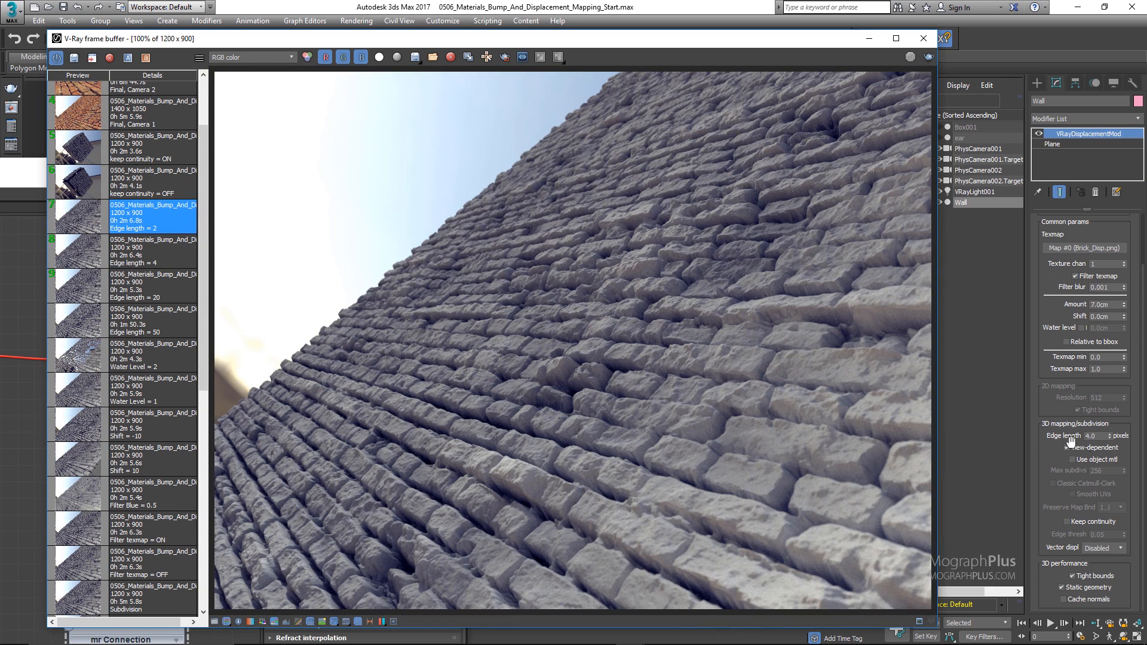
Try wiring the Map #0 brick bitmap into the Displacement slot of Material #25 and return to the V-Ray frame buffer.
left_click(1100, 449)
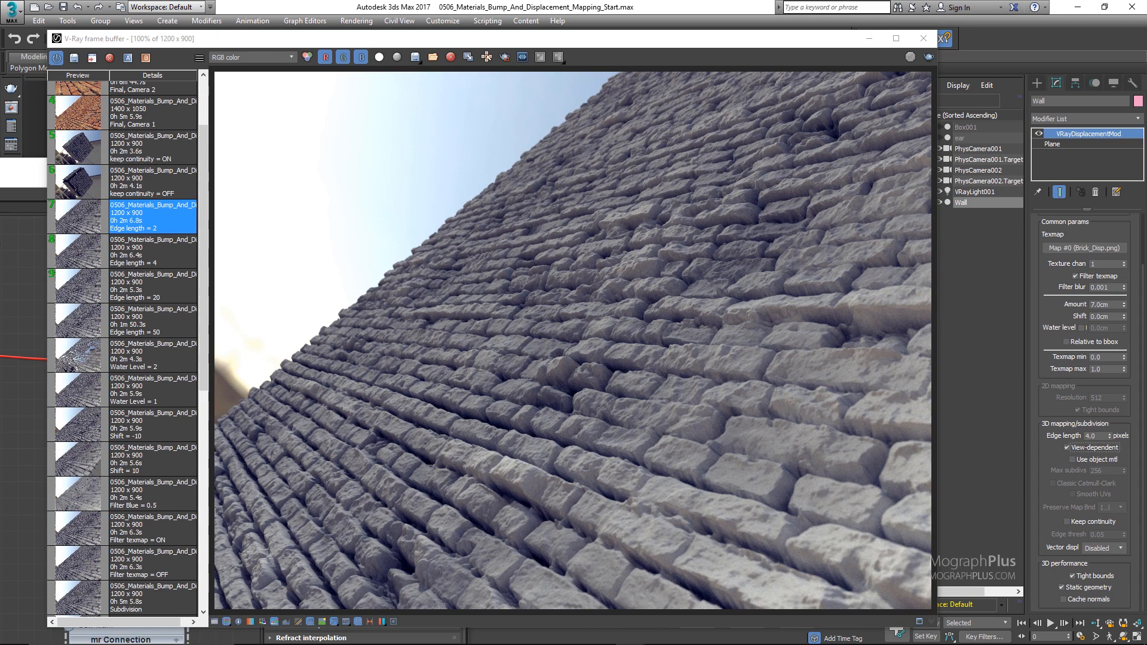
left_click(16, 221)
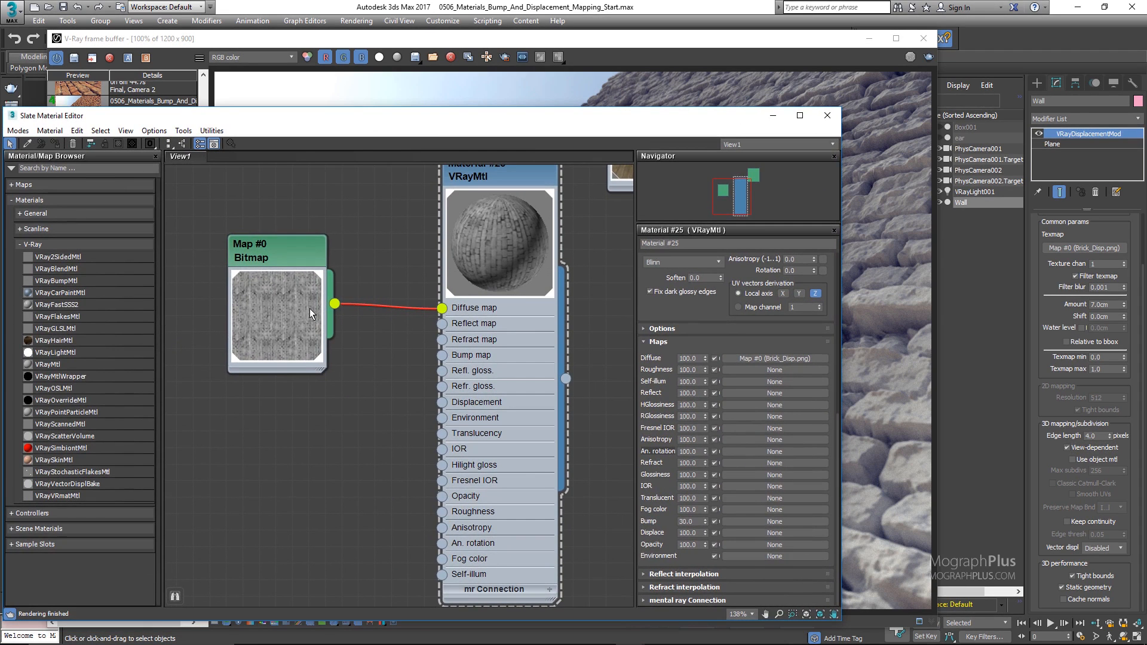
left_click_drag(335, 303, 442, 403)
mouse_move(442, 403)
left_mouse_down()
mouse_move(371, 347)
mouse_move(393, 382)
mouse_move(436, 360)
mouse_move(442, 403)
left_mouse_up()
left_click_drag(444, 401, 402, 395)
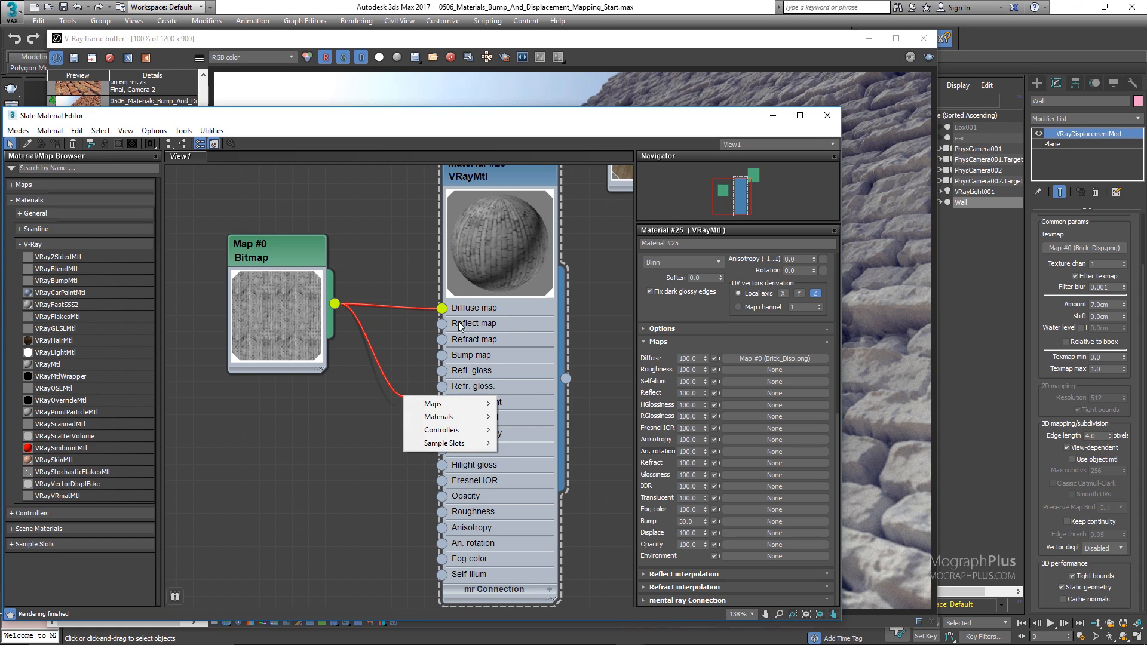
left_click(349, 400)
left_click_drag(731, 122, 291, 168)
left_click(770, 259)
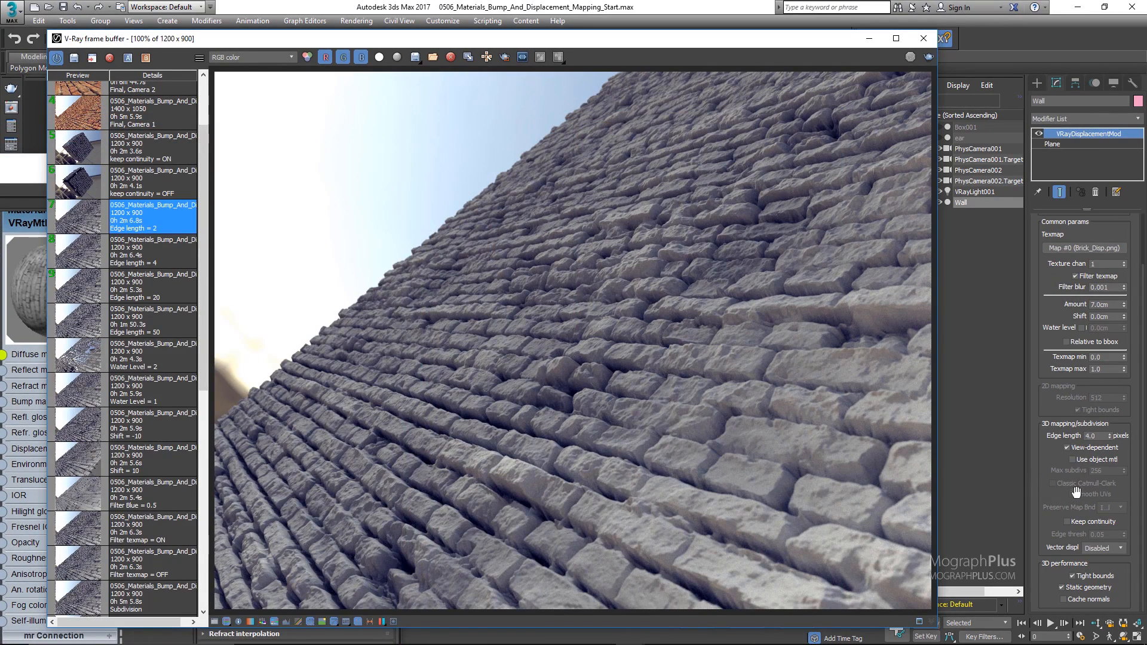
Hide the Wall object, unhide Box001 and minimize the V-Ray frame buffer.
left_click_drag(1069, 444, 1051, 363)
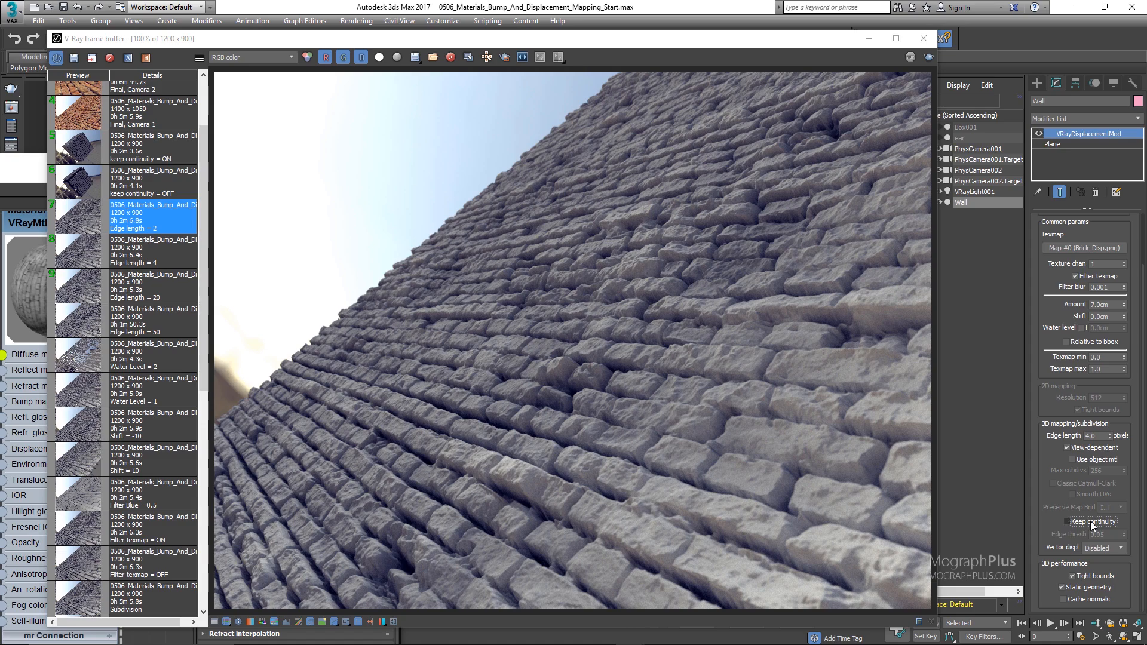
left_click_drag(769, 38, 517, 79)
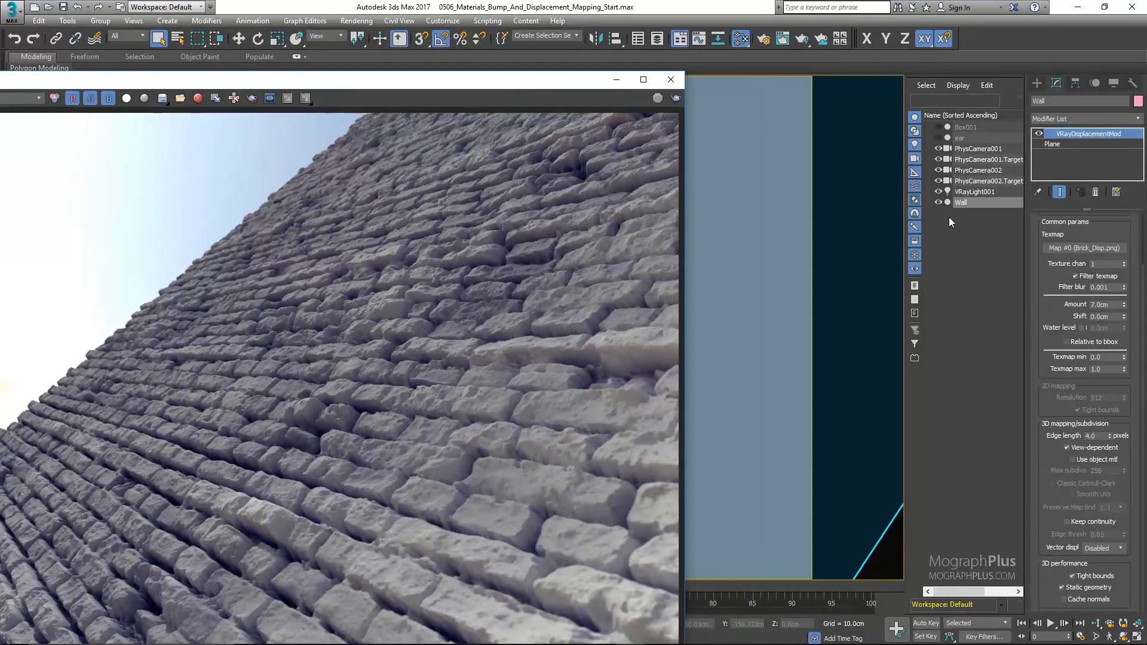
left_click(937, 203)
left_click(938, 127)
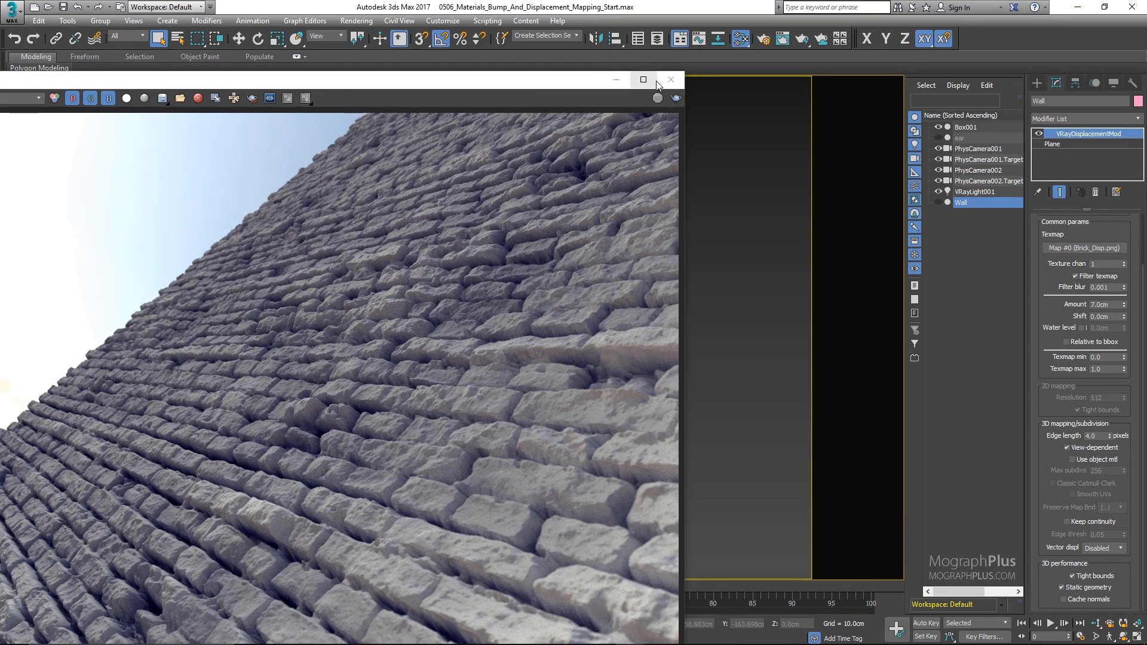
left_click(617, 81)
Duplicate Material #25 together with its brick bitmap in the Slate Material Editor and open the copy's parameters.
left_click(154, 167)
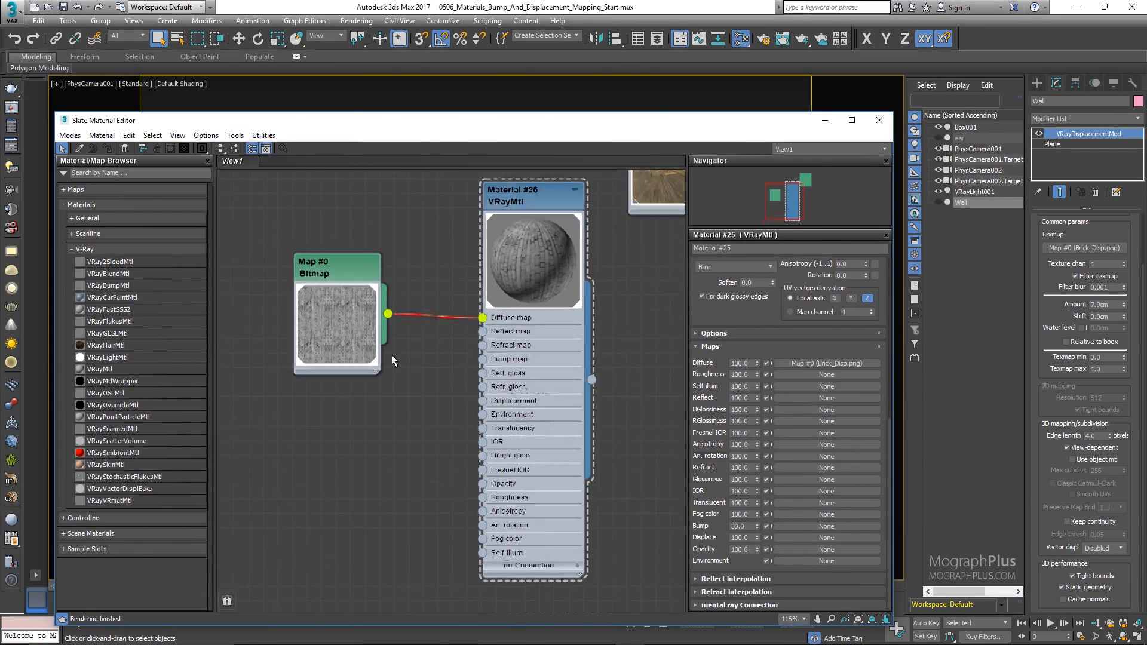
left_click_drag(532, 337, 535, 342)
scroll(380, 389, "down", 5)
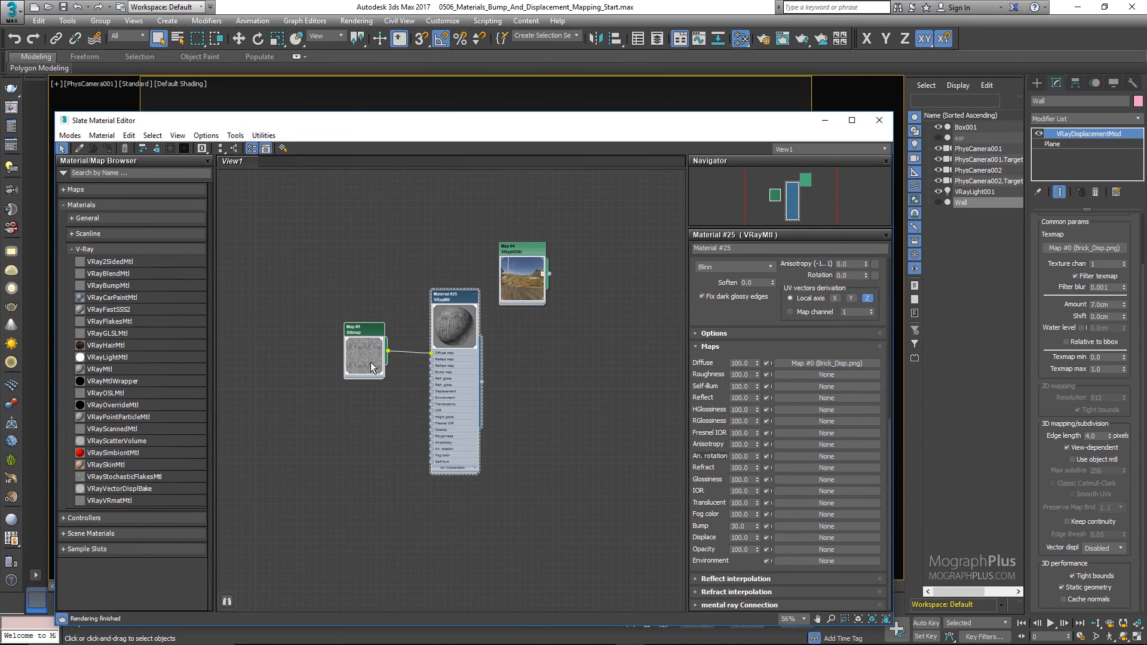
middle_click_drag(374, 366, 382, 264)
left_click_drag(472, 198, 473, 405, "shift")
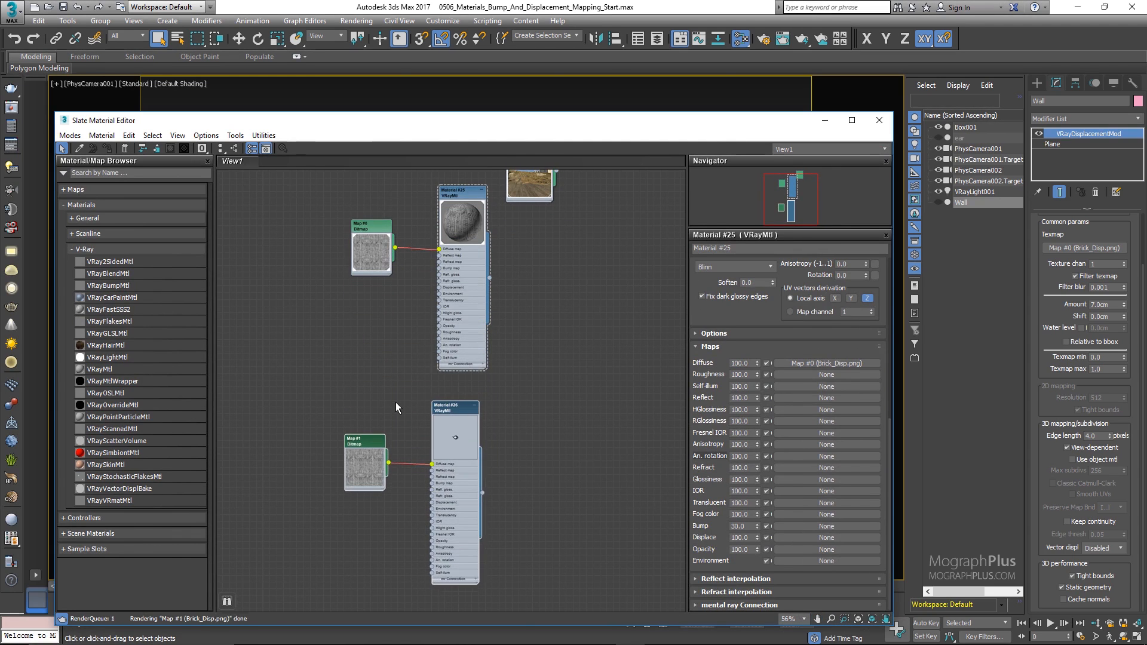
scroll(396, 402, "up", 2)
double_click(467, 407)
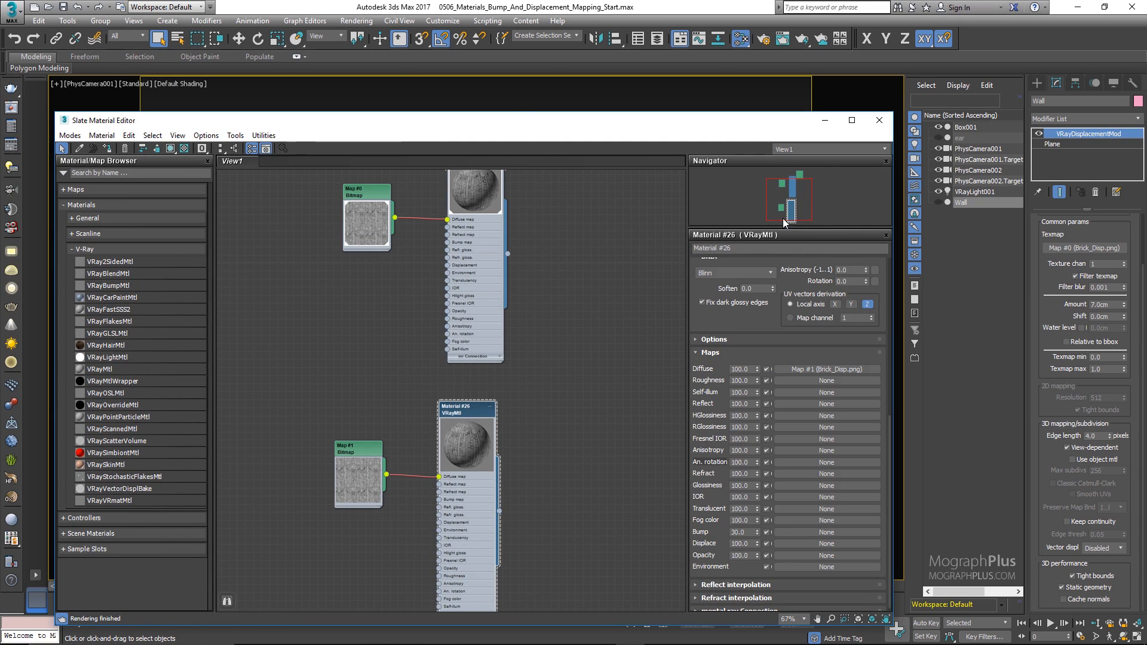
Select Box001 in the camera view and assign the duplicated VRayMtl to it.
left_click_drag(758, 127, 745, 314)
left_click(526, 226)
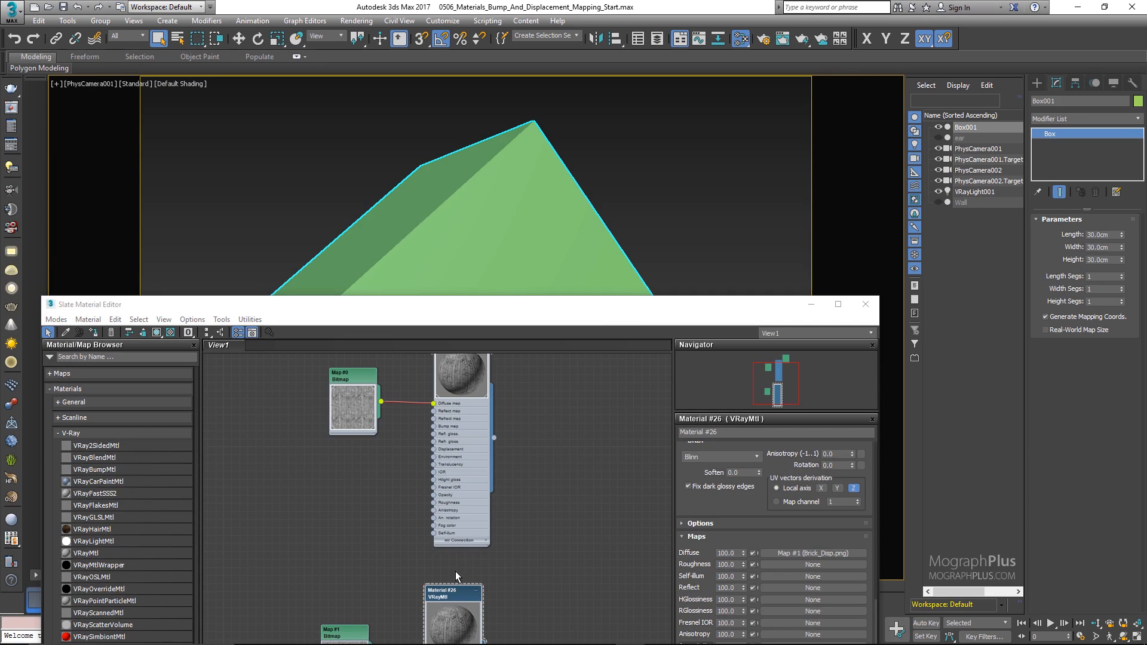
right_click(459, 589)
left_click(537, 289)
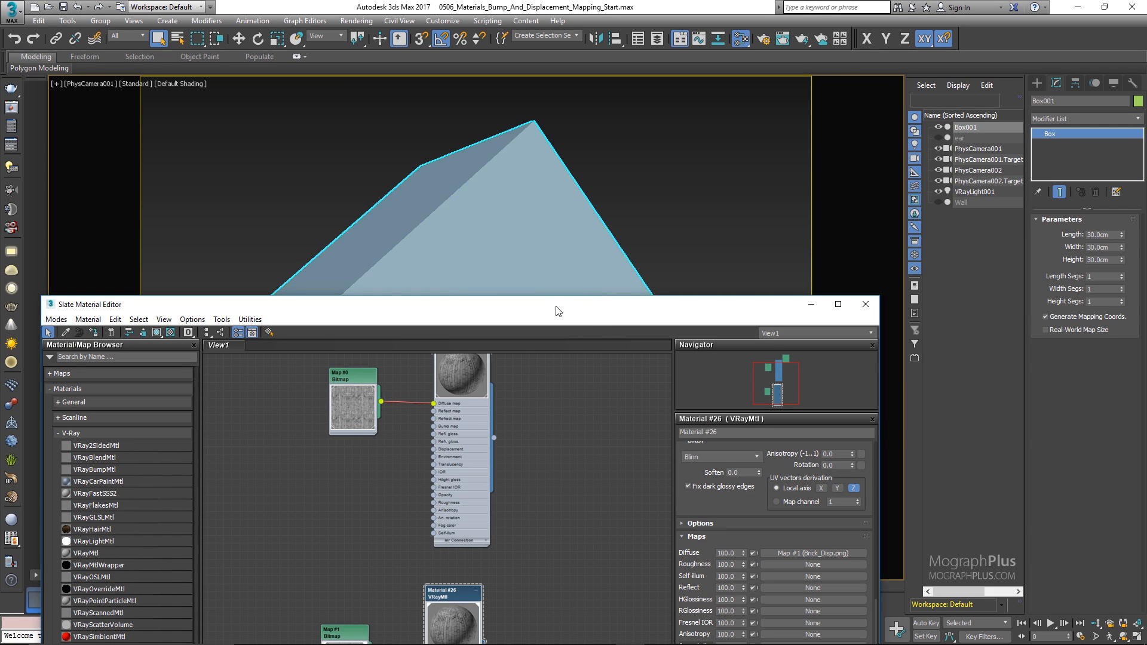
Show the duplicated material's Map #1 brick bitmap shaded on the box in the viewport.
left_click_drag(556, 304, 600, 173)
right_click(389, 500)
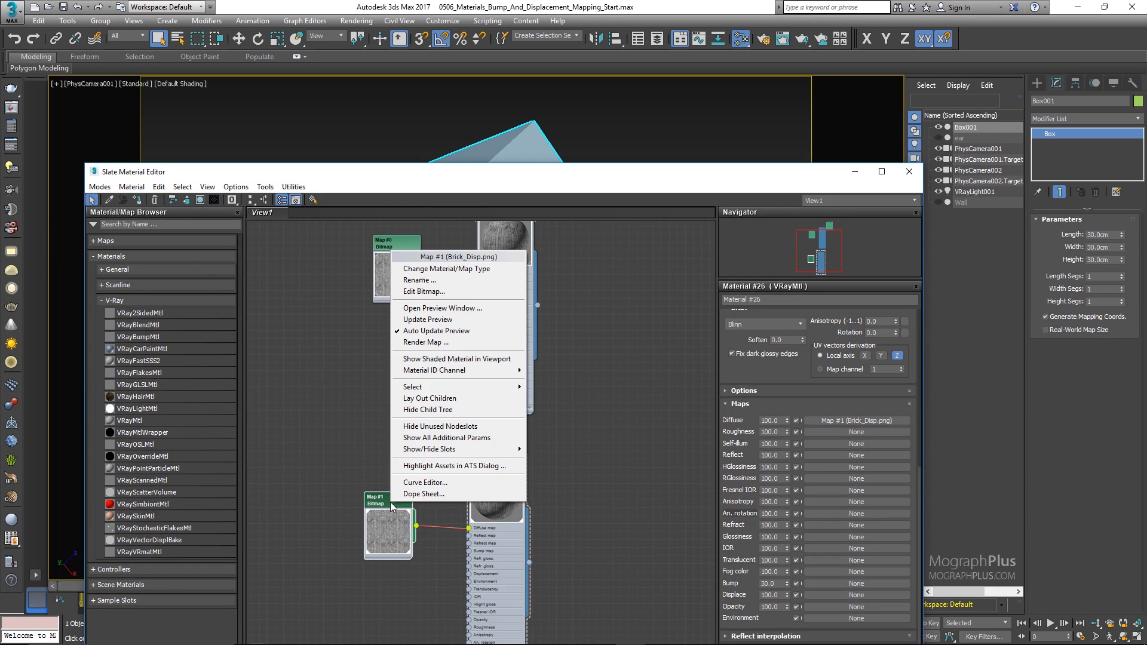
left_click(472, 358)
left_click_drag(586, 177, 298, 86)
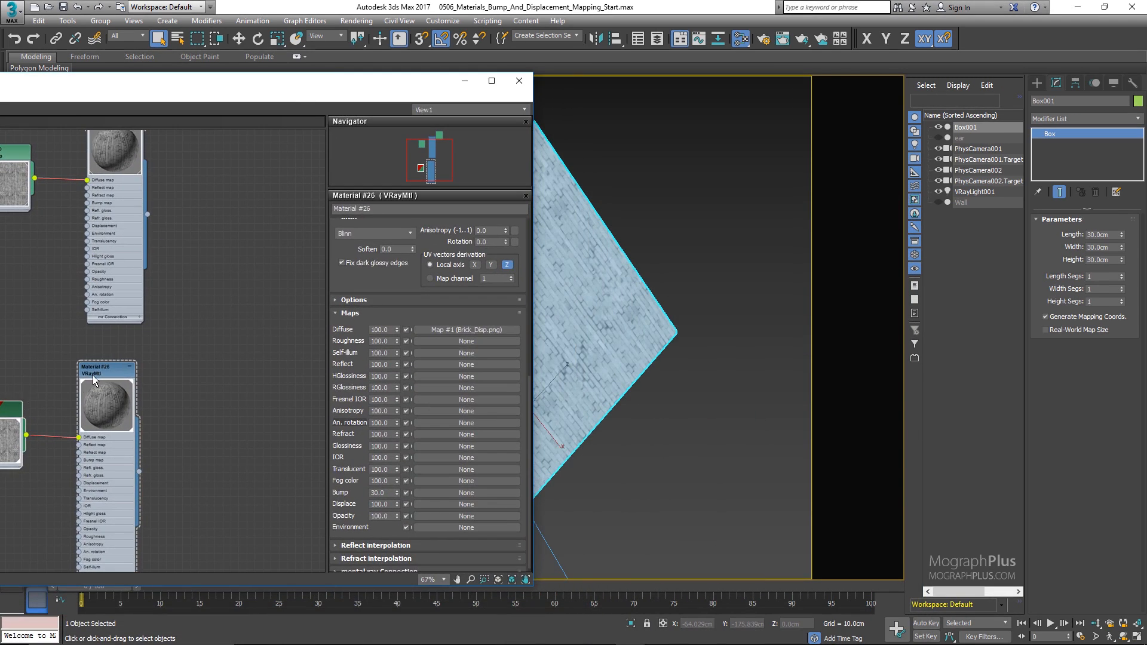
Reposition the duplicated material node and its Map #1 bitmap node within the visible part of the node graph.
left_click_drag(92, 375, 206, 360)
left_click_drag(3, 412, 106, 399)
scroll(96, 419, "up", 3)
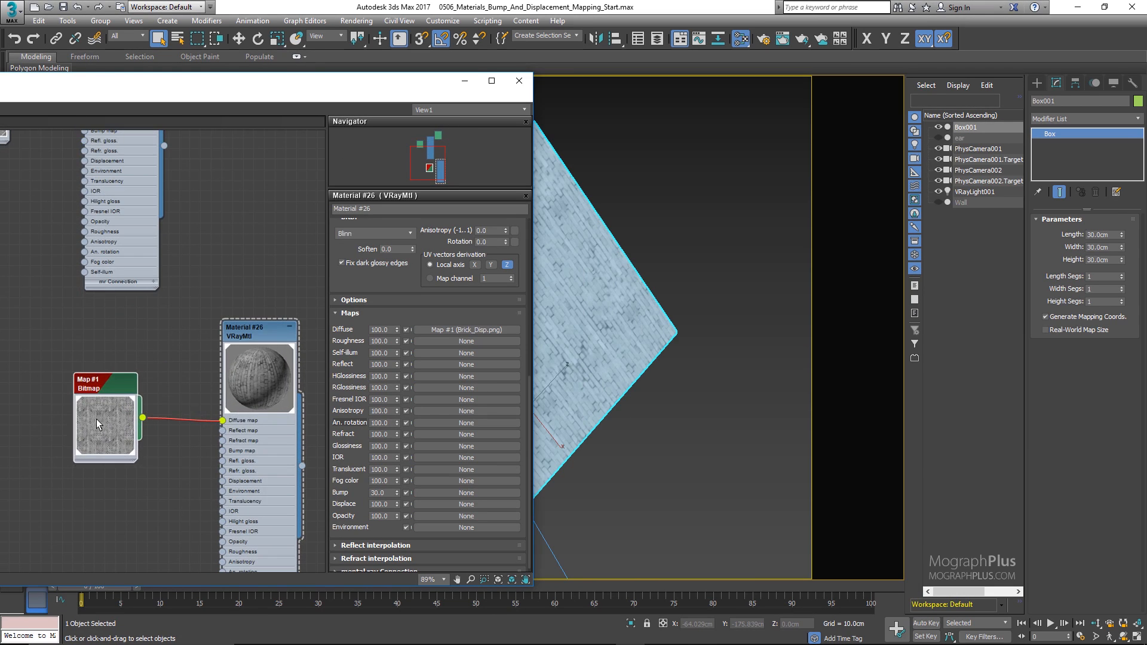
Set the U and V tiling of the Map #1 brick bitmap to 0.5 and close the material editor.
double_click(96, 418)
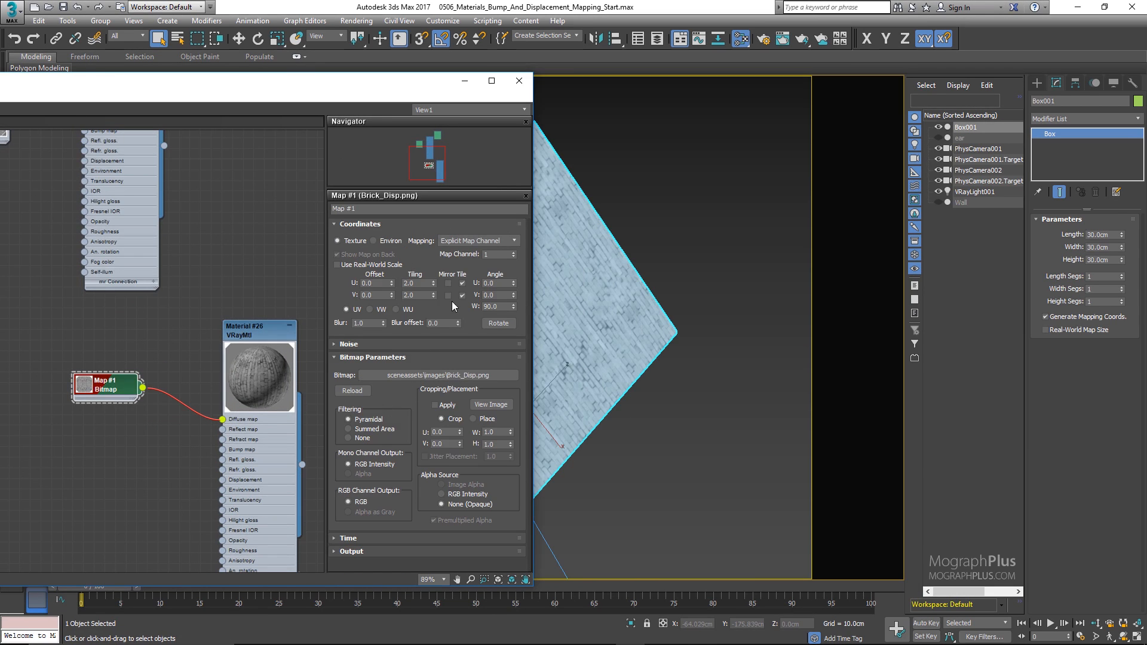
double_click(411, 283)
type("0.5")
key("Tab")
type(".5")
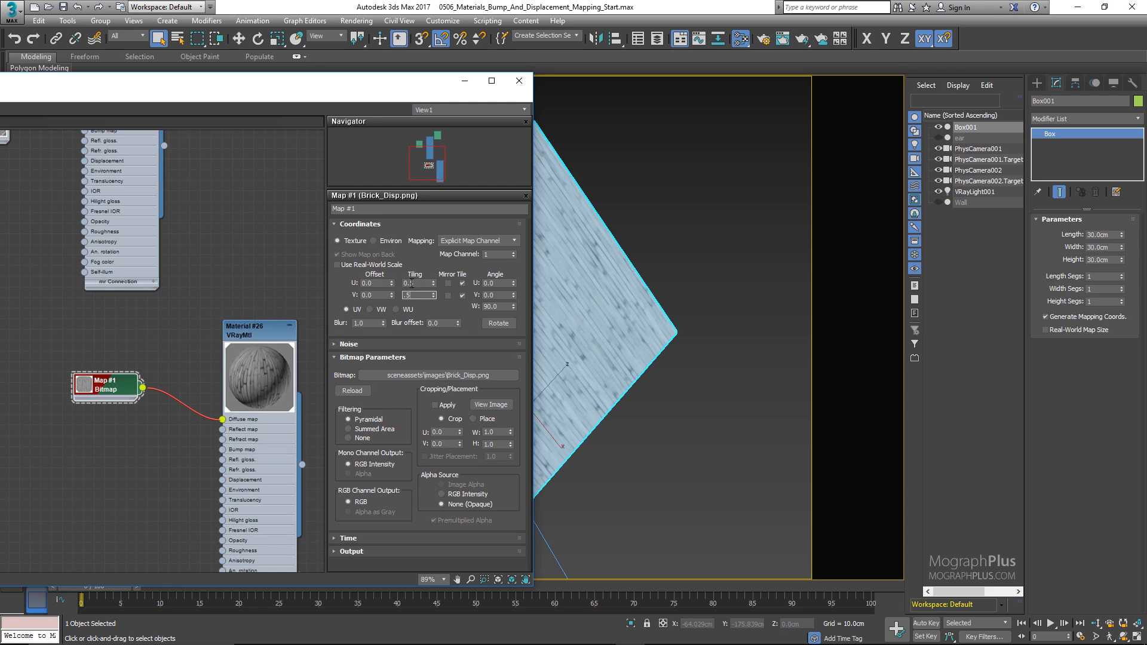
key("Return")
left_click_drag(391, 94, 482, 186)
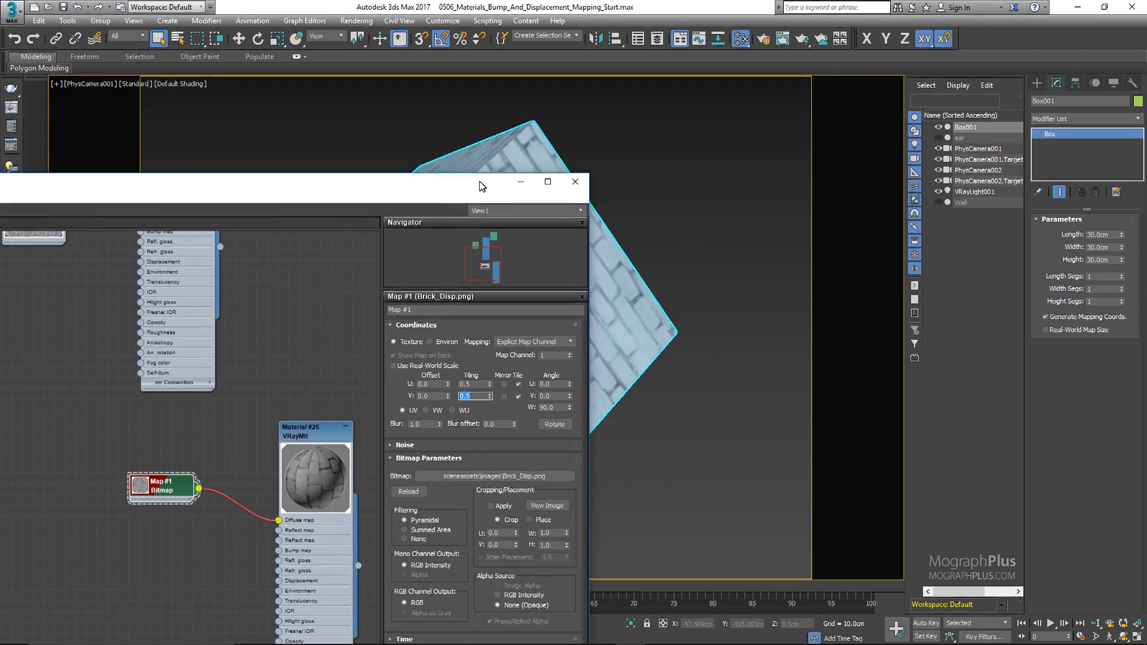
left_click(575, 182)
Copy the VRayDisplacementMod modifier from the Wall object and paste it onto Box001.
left_click(1014, 200)
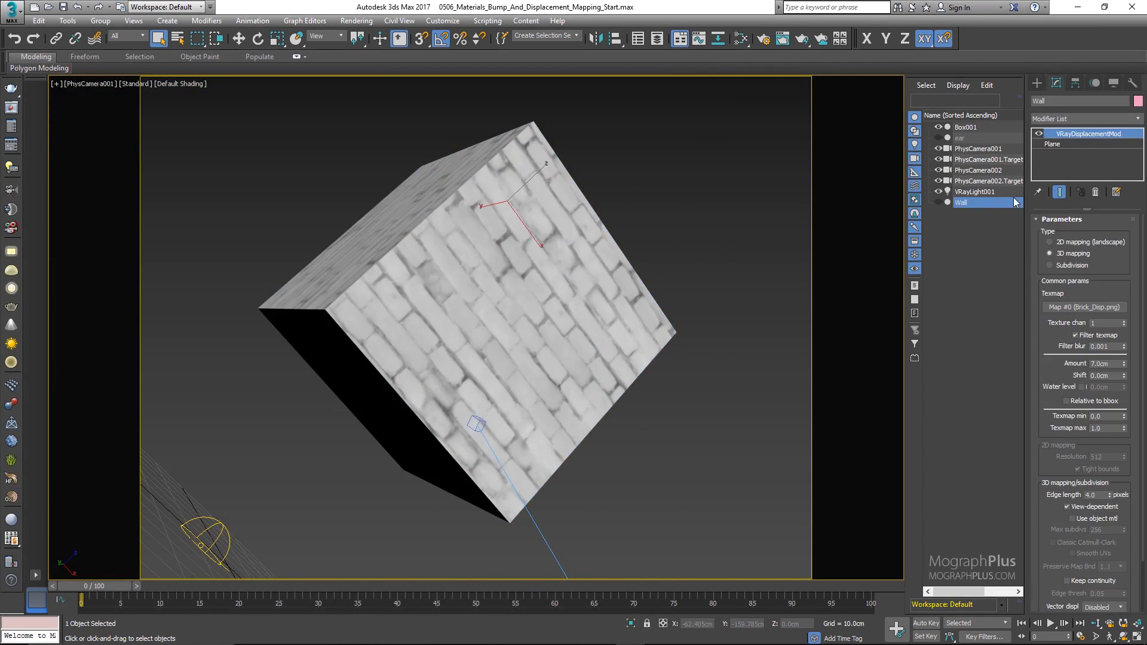
right_click(1060, 134)
left_click(1010, 180)
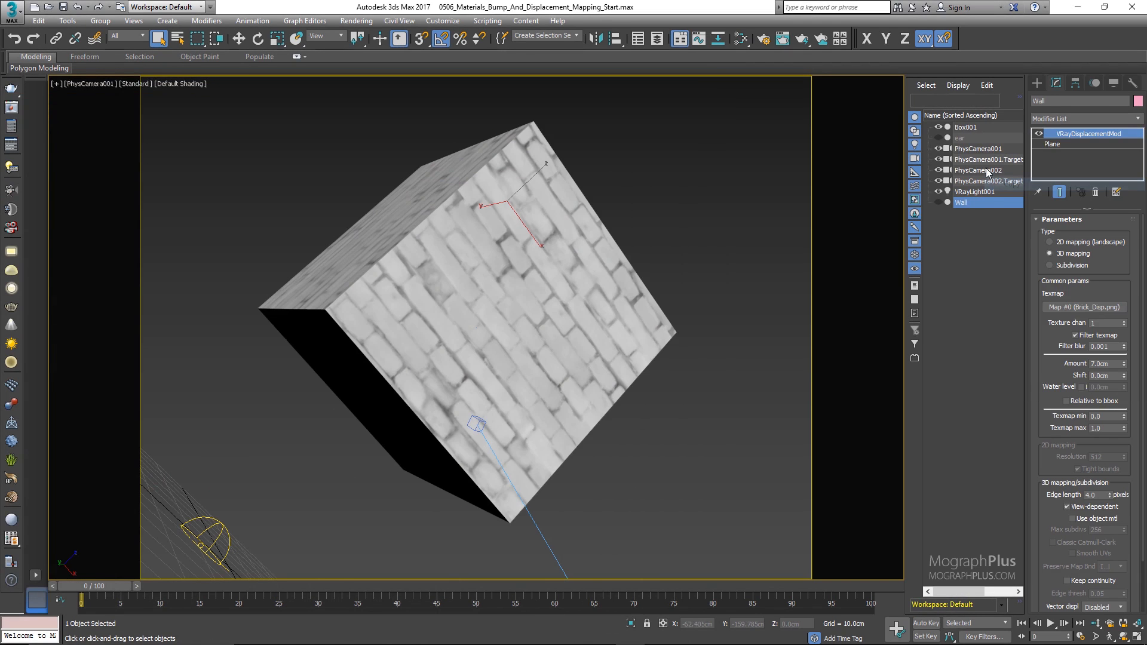
left_click(974, 128)
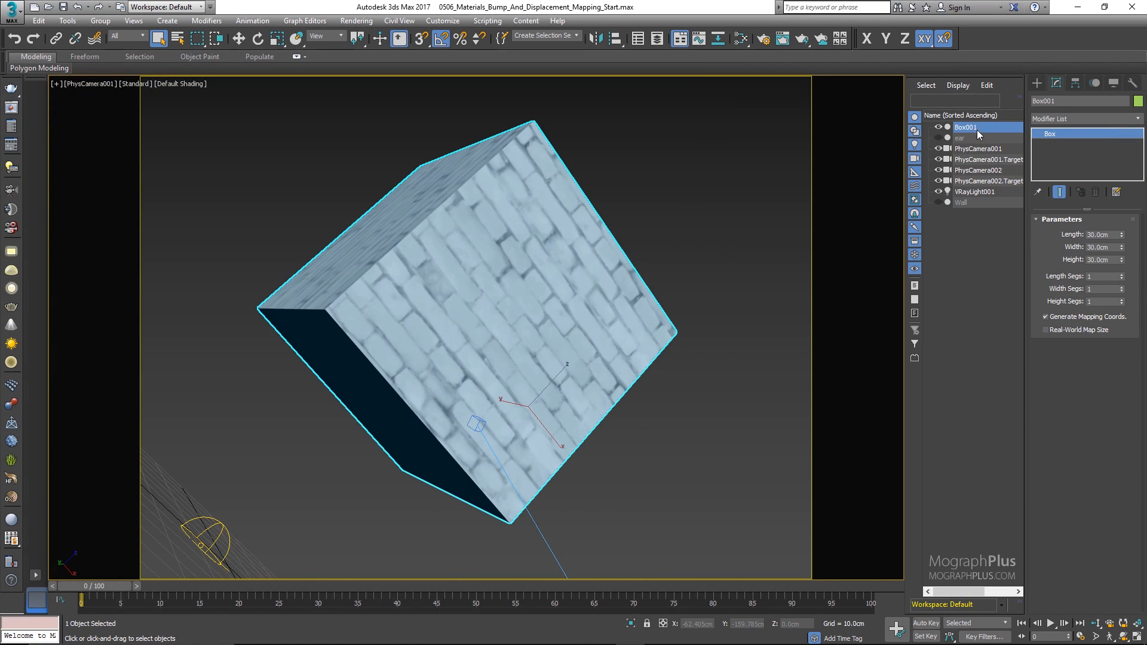
right_click(1057, 142)
left_click(1096, 142)
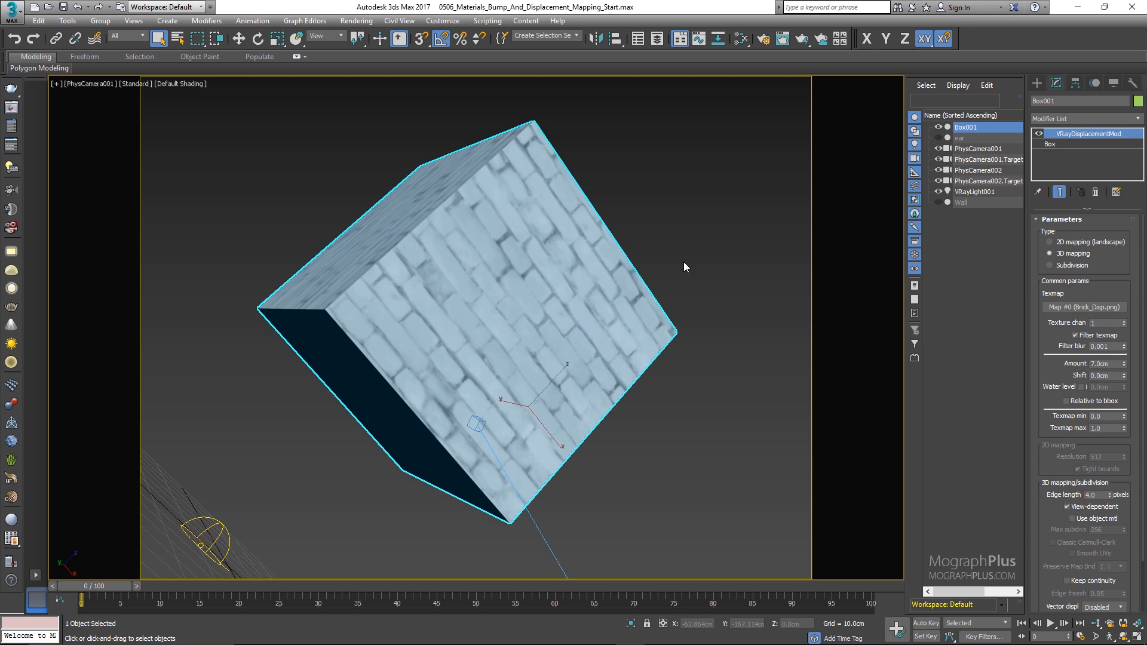
Assign the Map #1 brick bitmap as an instance to the Texmap slot of Box001's displacement modifier.
key("m")
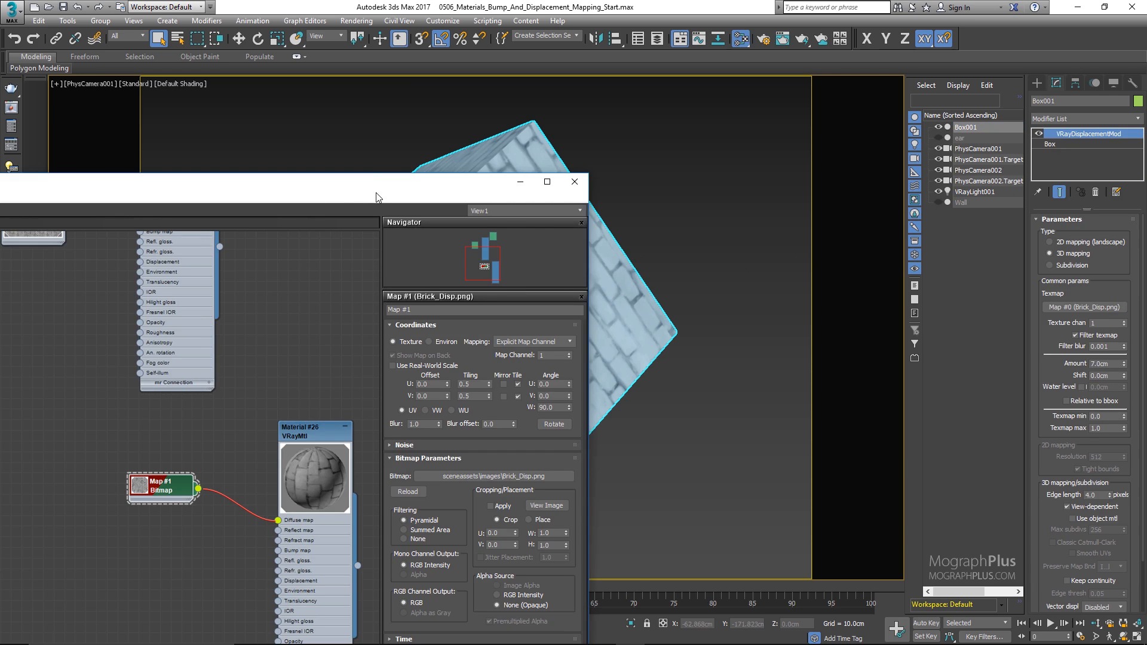
left_click_drag(376, 195, 547, 123)
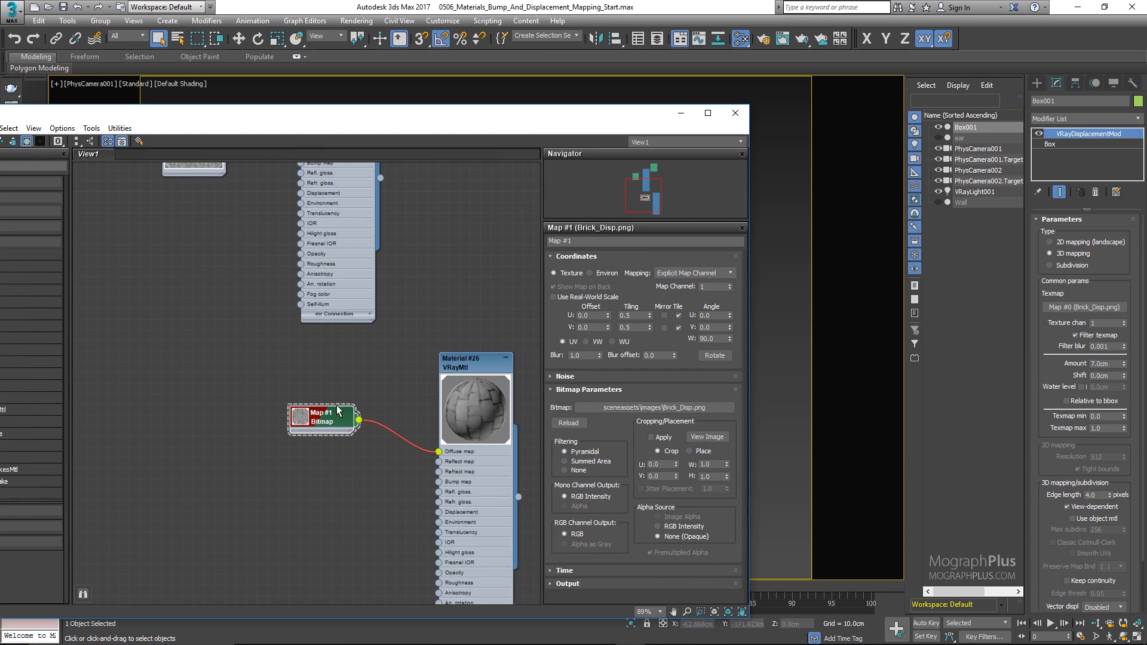
left_click_drag(412, 445, 1078, 307)
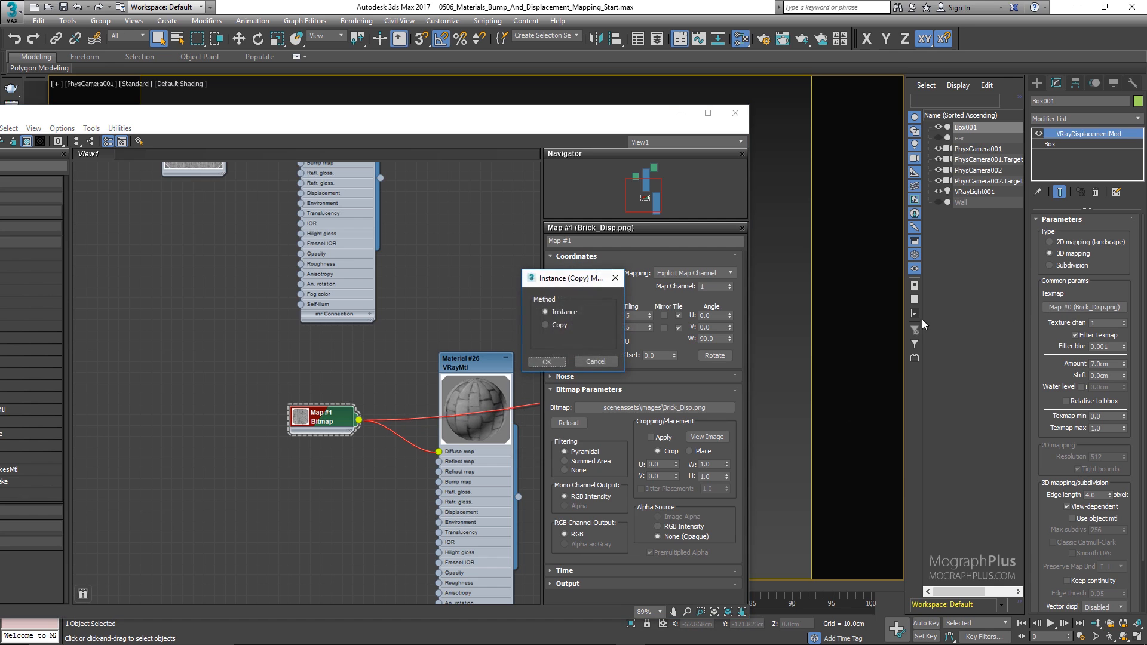
left_click(545, 361)
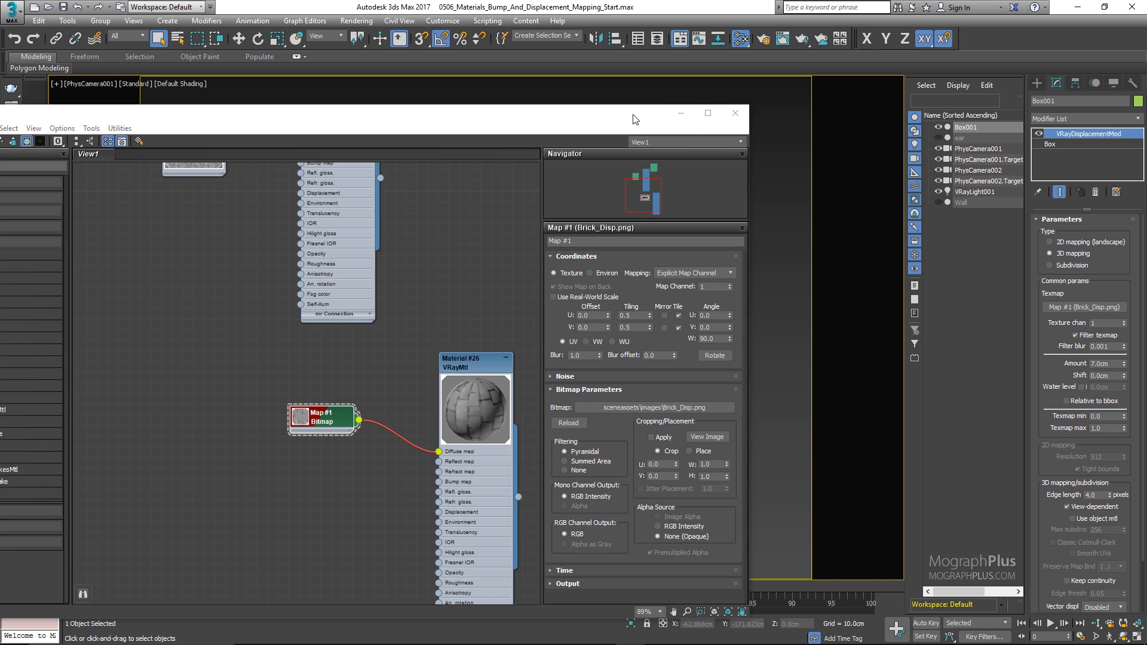
left_click_drag(630, 121, 418, 166)
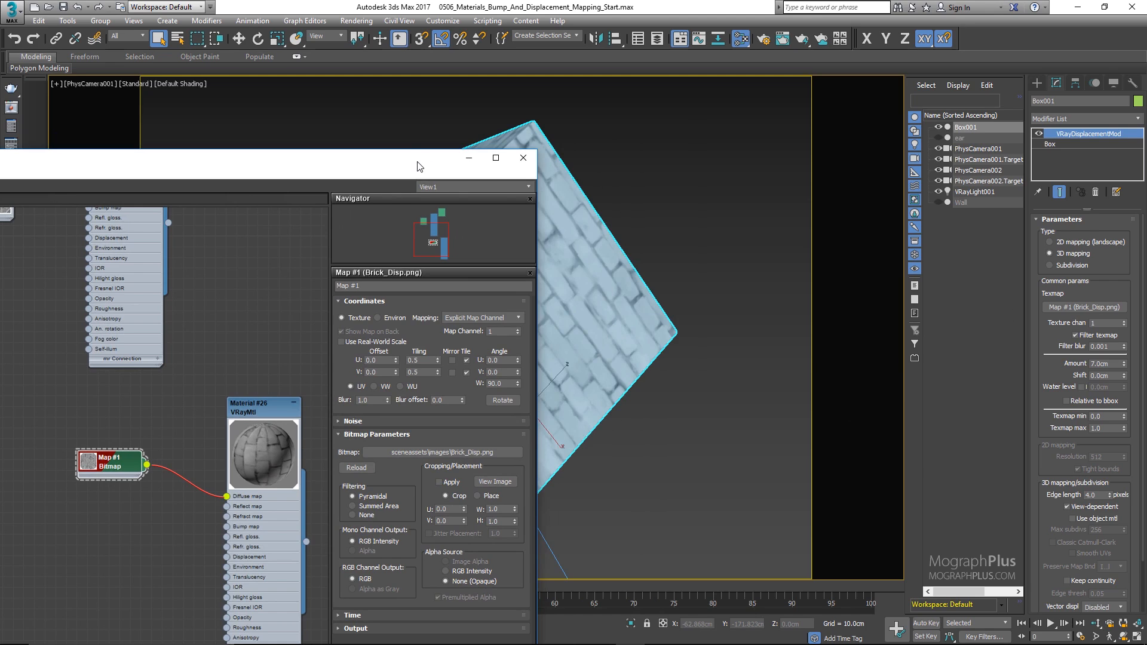
left_click_drag(424, 165, 274, 195)
Compare the saved box renders with keep continuity OFF and keep continuity ON in the V-Ray frame buffer.
left_click(11, 108)
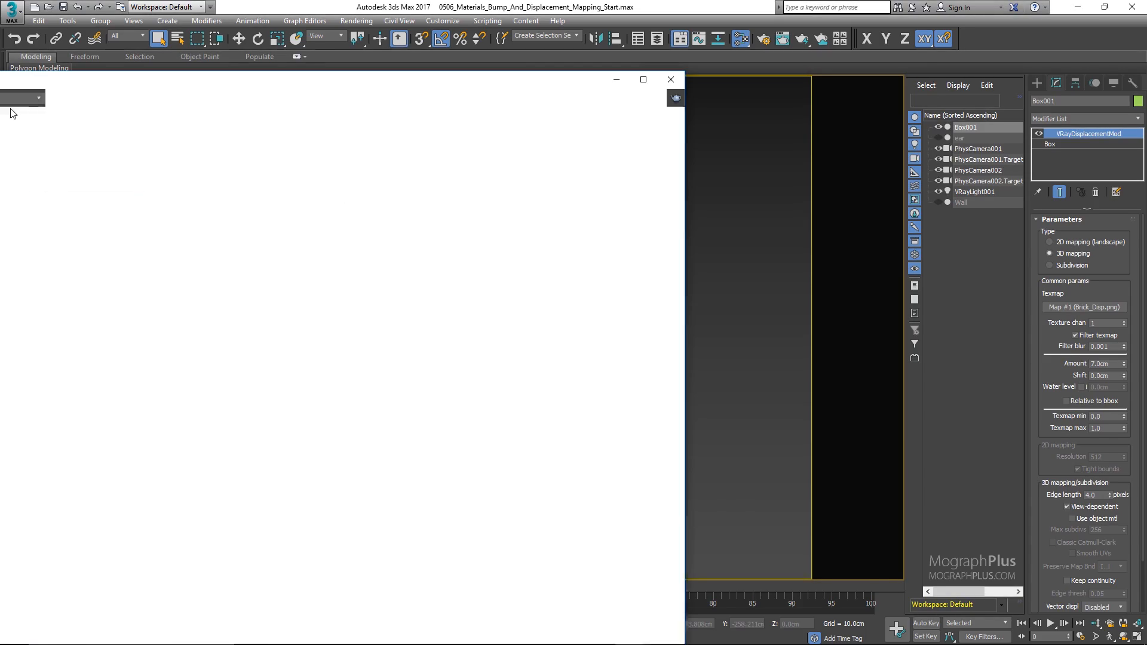
left_click_drag(321, 83, 621, 44)
left_click(126, 185)
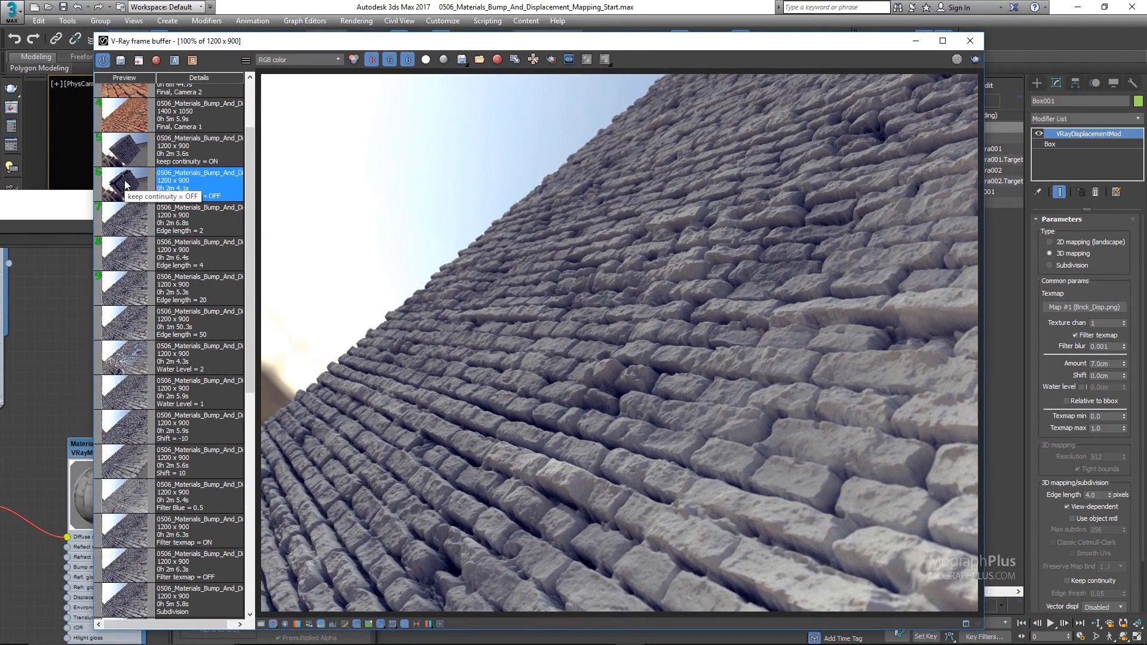
double_click(126, 185)
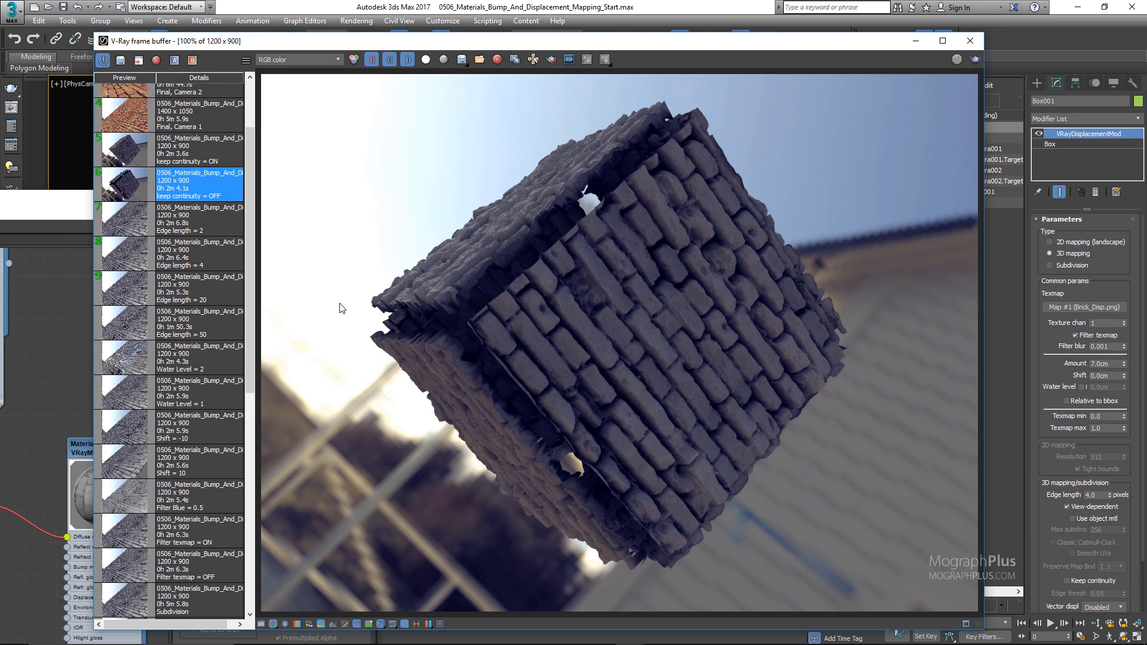
double_click(126, 152)
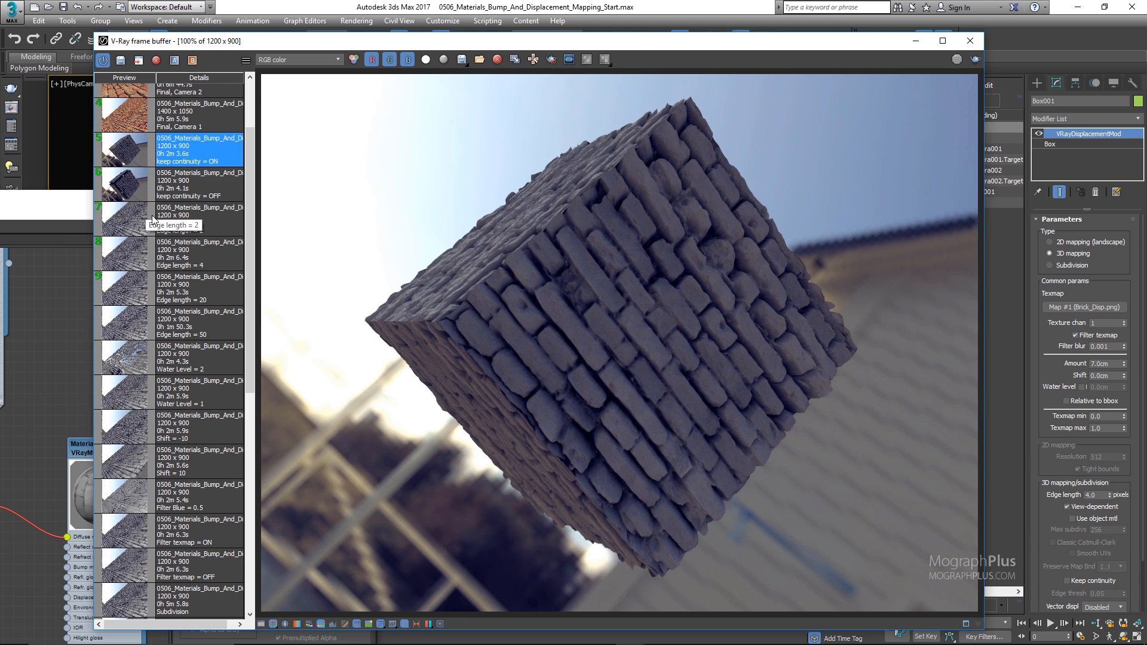
double_click(132, 196)
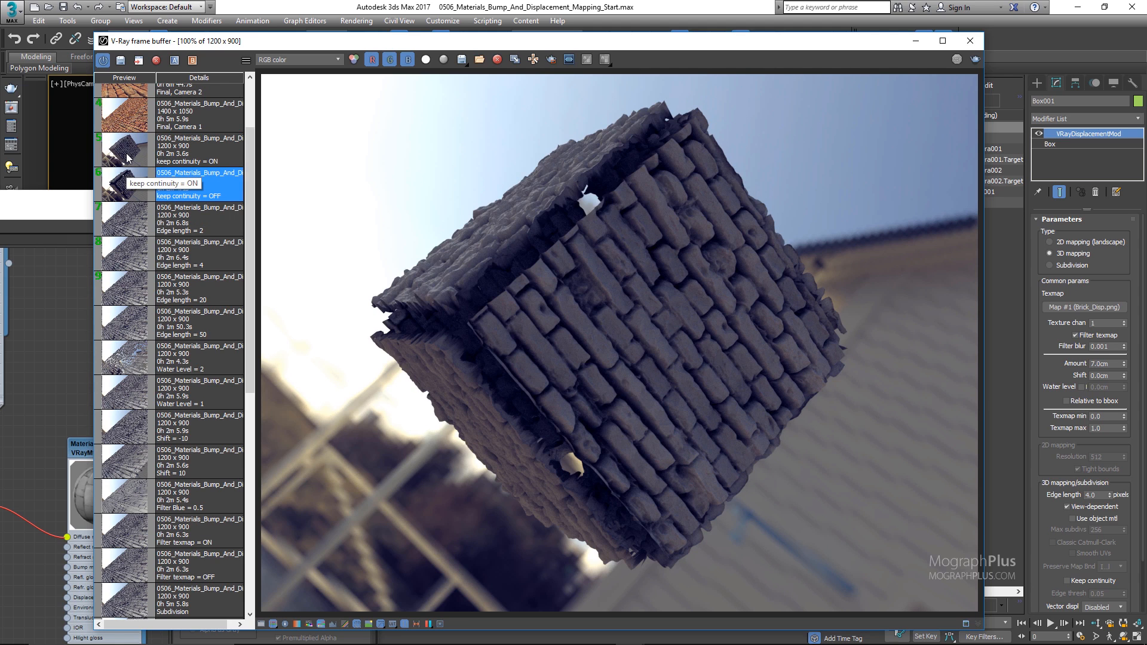
double_click(126, 157)
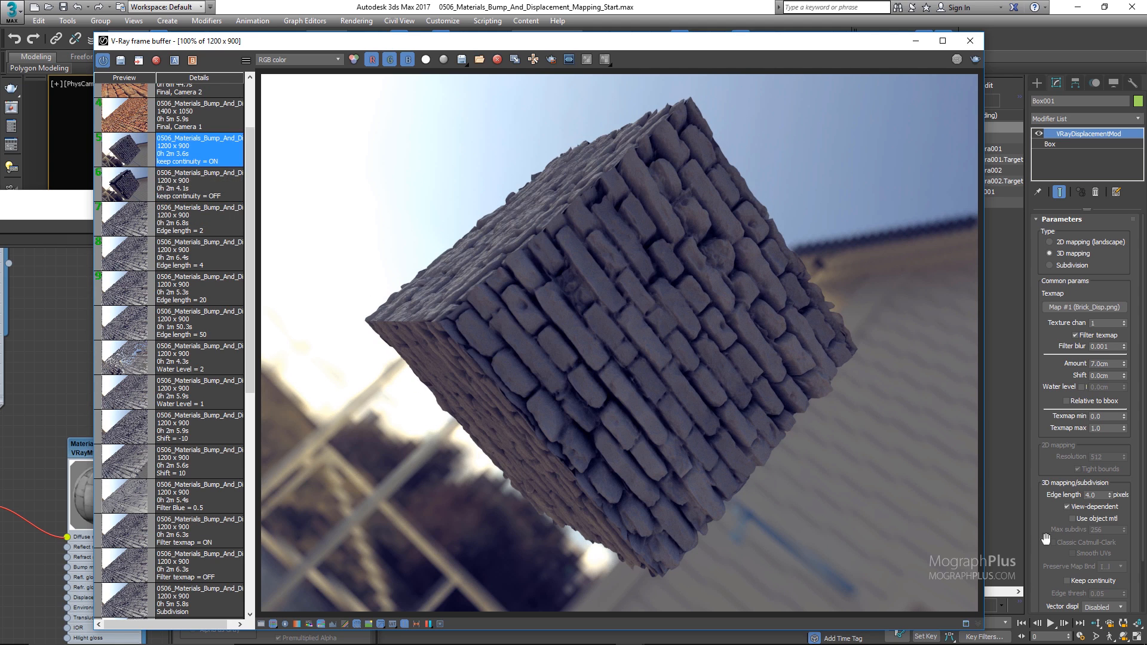
Enable Keep continuity in Box001's VRayDisplacementMod and look over the vector displacement setting.
scroll(1045, 539, "down", 2)
left_click(1104, 521)
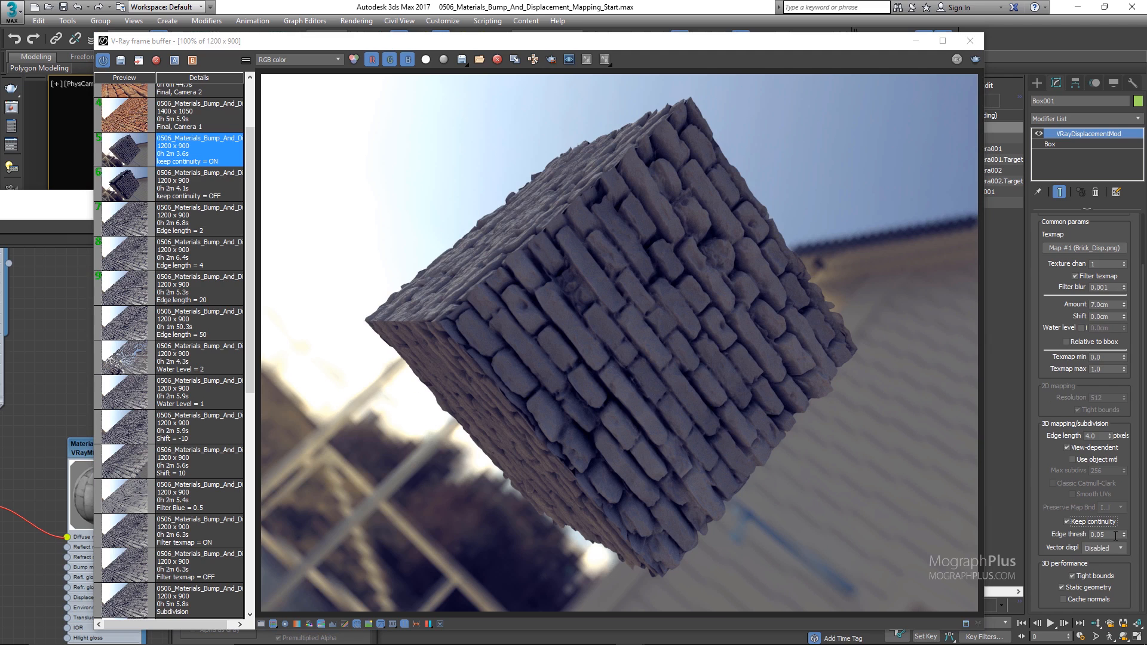
left_click(1109, 548)
scroll(1042, 285, "up", 2)
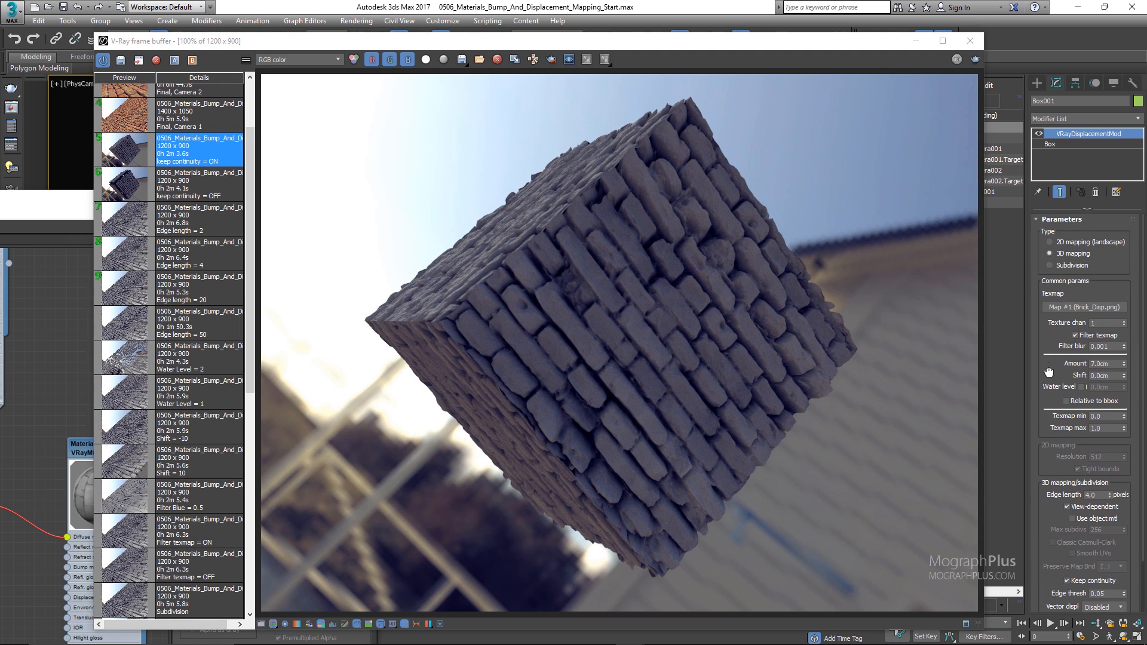
Switch Box001's displacement type to Subdivision, point out the Max subdivs value, and close the V-Ray frame buffer.
left_click(1070, 265)
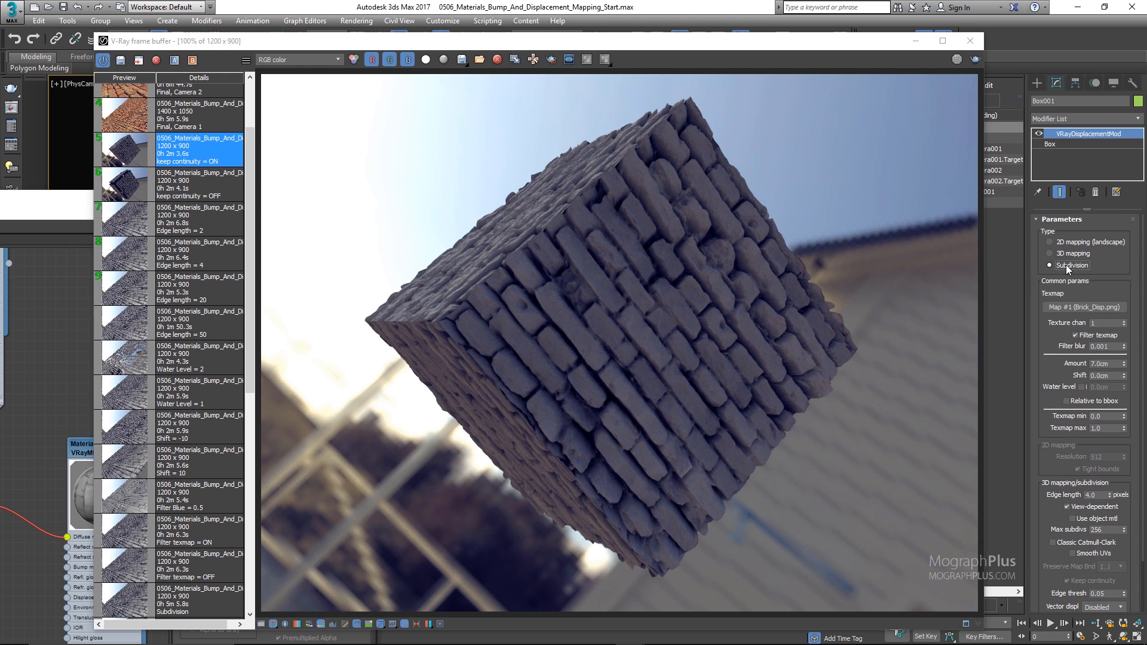
scroll(1065, 323, "down", 2)
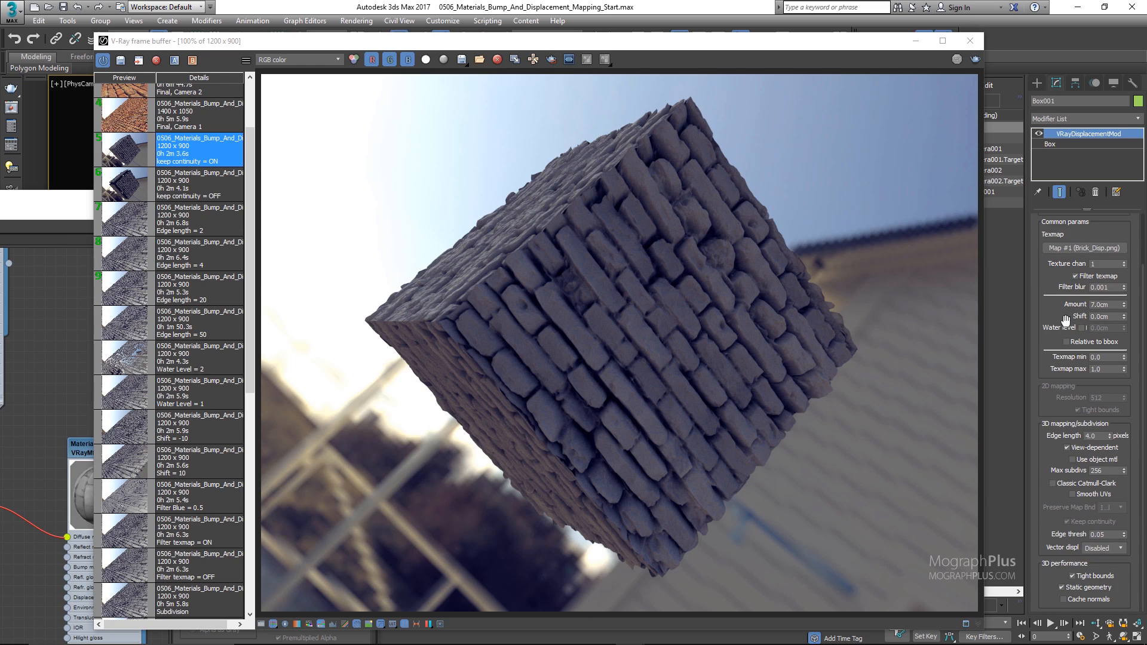
double_click(1105, 471)
left_click_drag(1110, 470, 1054, 479)
left_click(968, 39)
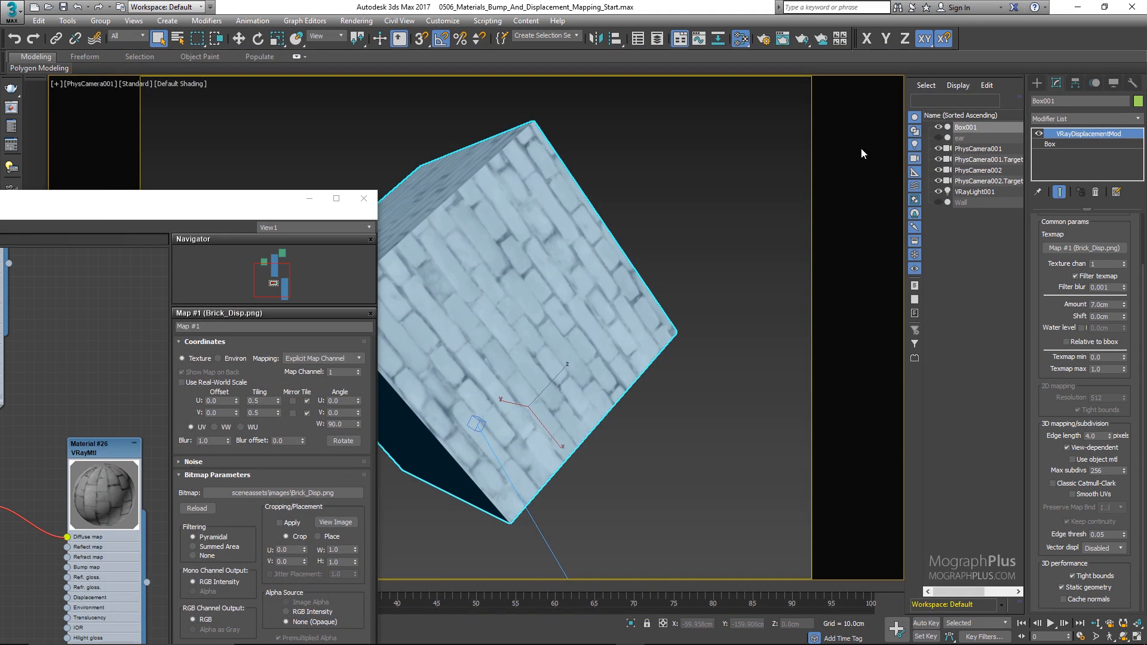
Set the displacement Amount on Box001 to 0.
double_click(1105, 307)
type("0")
key("Return")
mouse_move(1059, 278)
left_mouse_down()
mouse_move(1057, 356)
mouse_move(1043, 274)
left_mouse_up()
Disconnect the Map #1 bitmap from Material #26's Diffuse map in the material editor and move its node aside.
left_click_drag(267, 204, 649, 111)
scroll(370, 449, "up", 2)
scroll(315, 353, "down", 1)
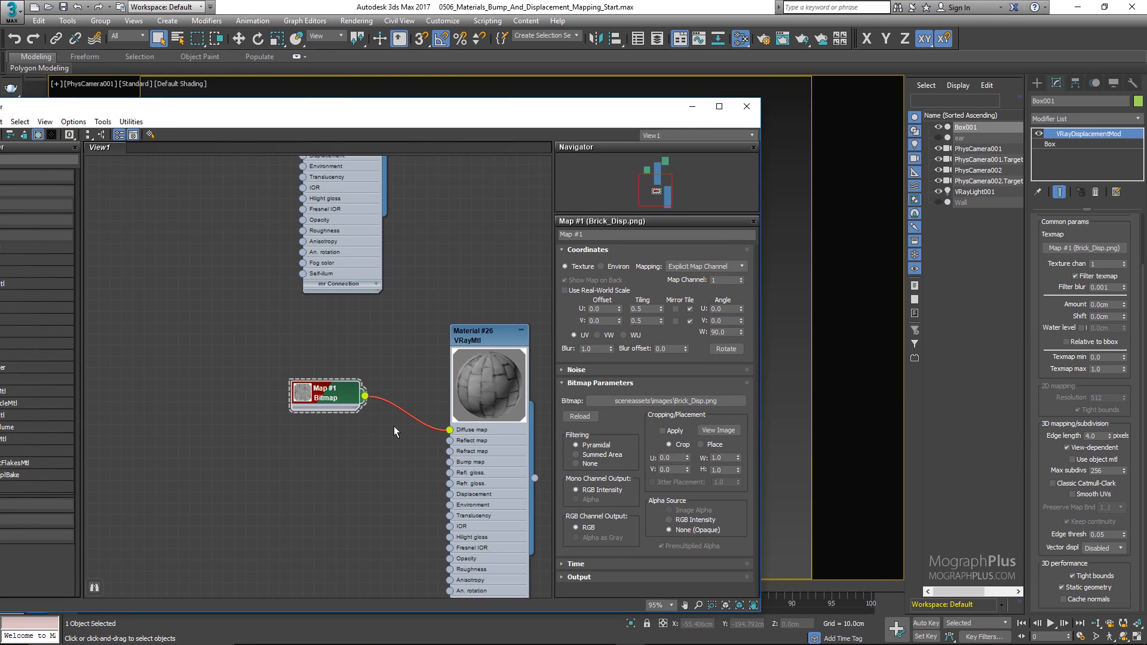
left_click(408, 413)
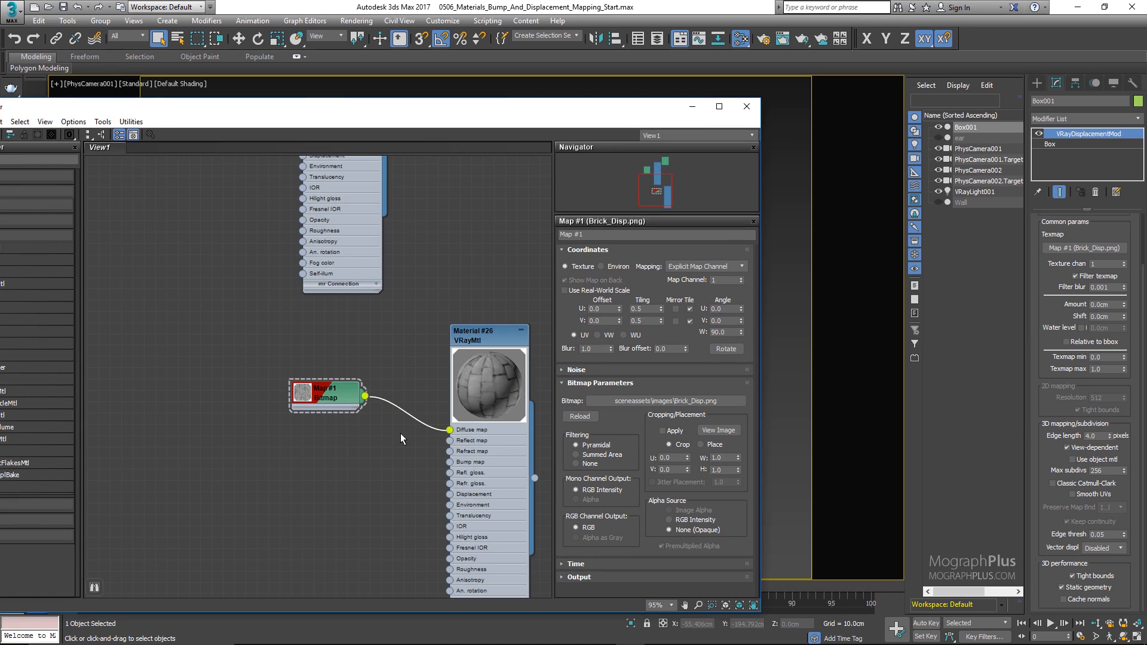
key("Delete")
left_click_drag(339, 396, 273, 407)
Add a VRayEdgesTex map to the node graph and connect it to the Diffuse map of Material #26.
scroll(341, 427, "up", 2)
right_click(355, 377)
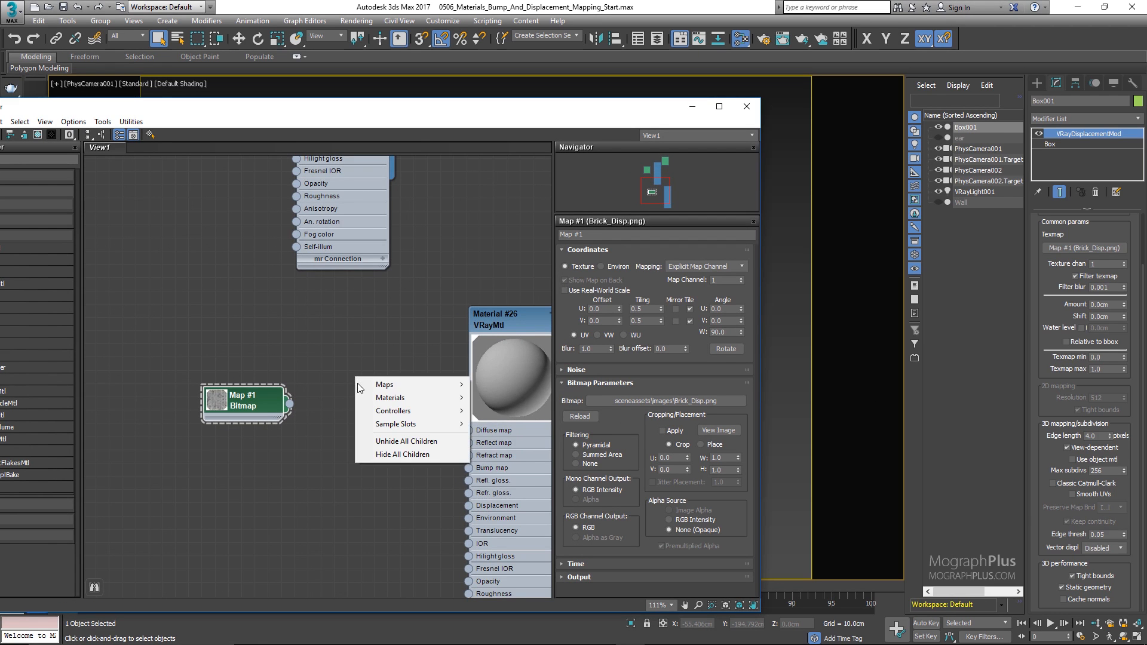
mouse_move(460, 398)
mouse_move(418, 384)
mouse_move(526, 423)
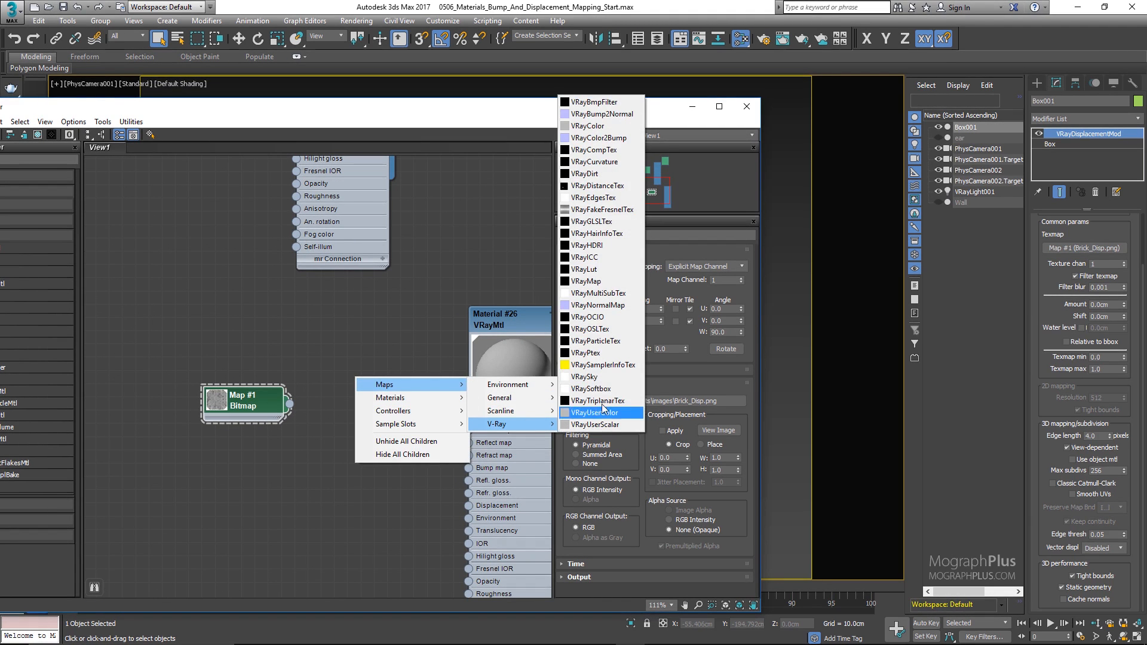
left_click(615, 199)
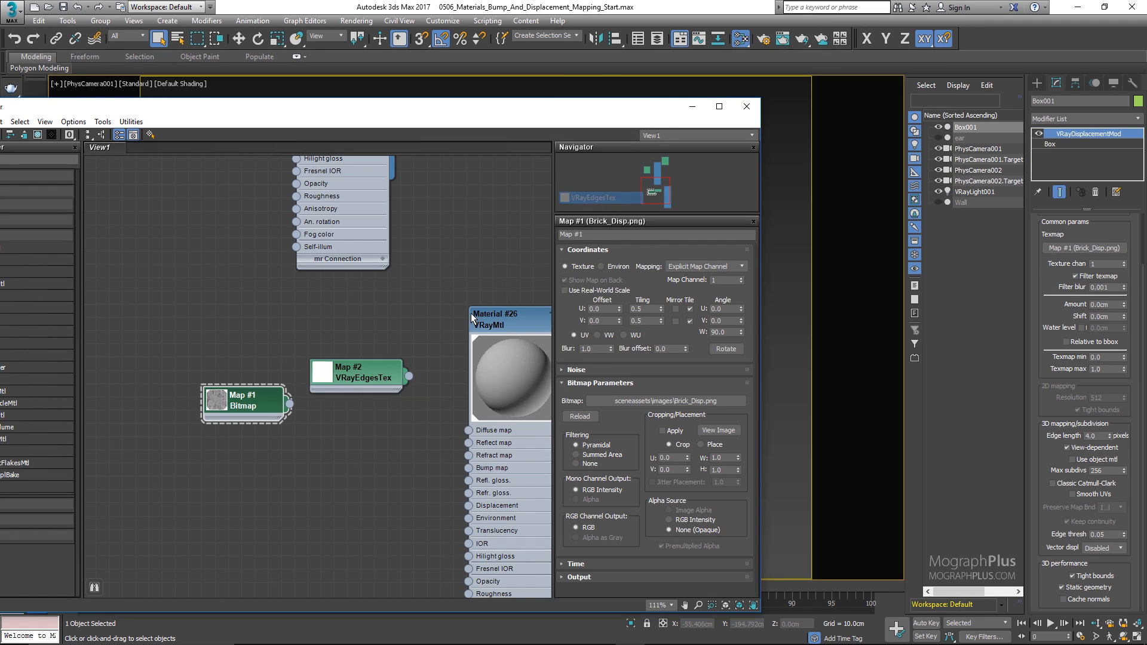
scroll(378, 373, "up", 2)
middle_click_drag(410, 386, 276, 314)
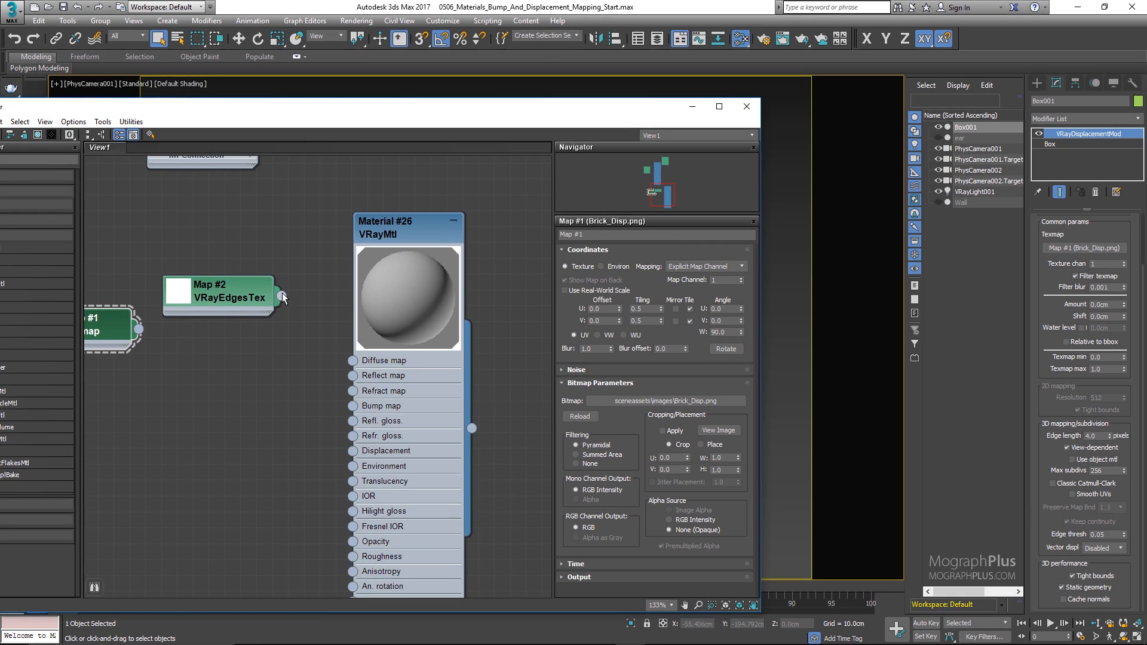
left_click_drag(282, 294, 352, 361)
left_click_drag(236, 290, 267, 323)
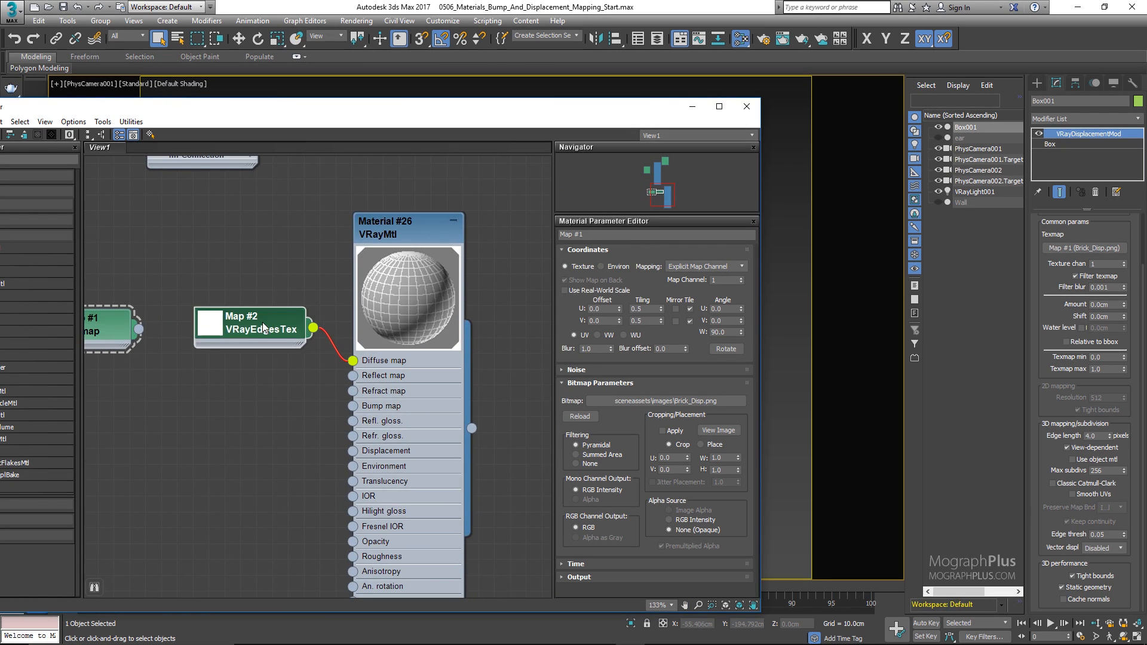
Open the VRayEdgesTex map's parameters, inspect its edge color without changing it, and check the node's preview.
left_click(605, 299)
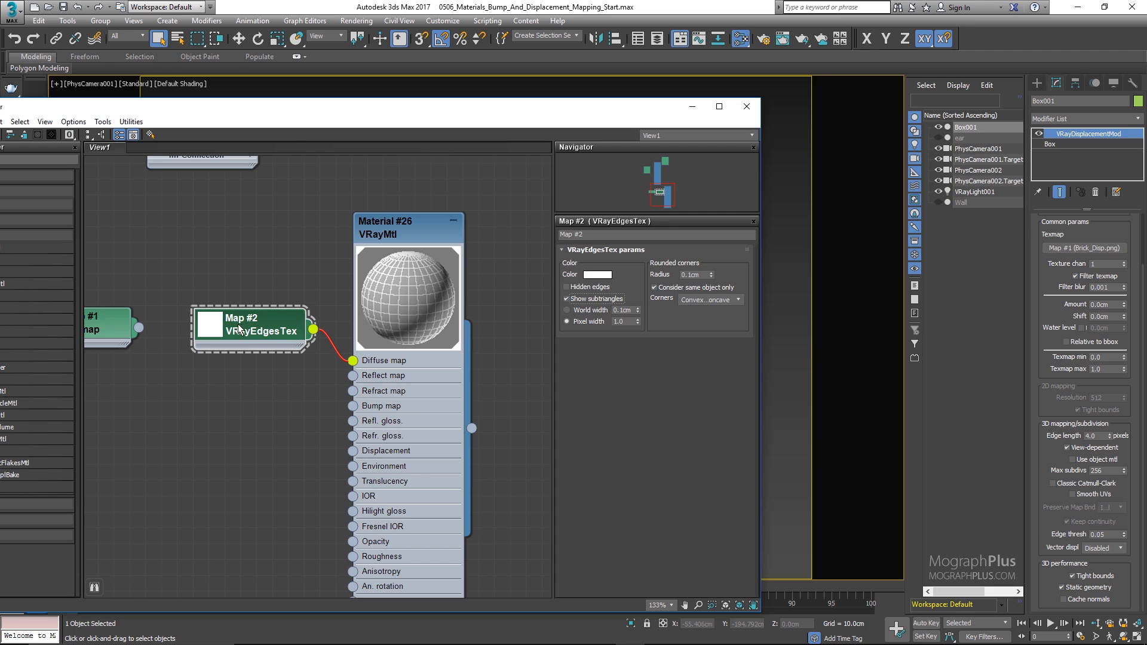
left_click(599, 275)
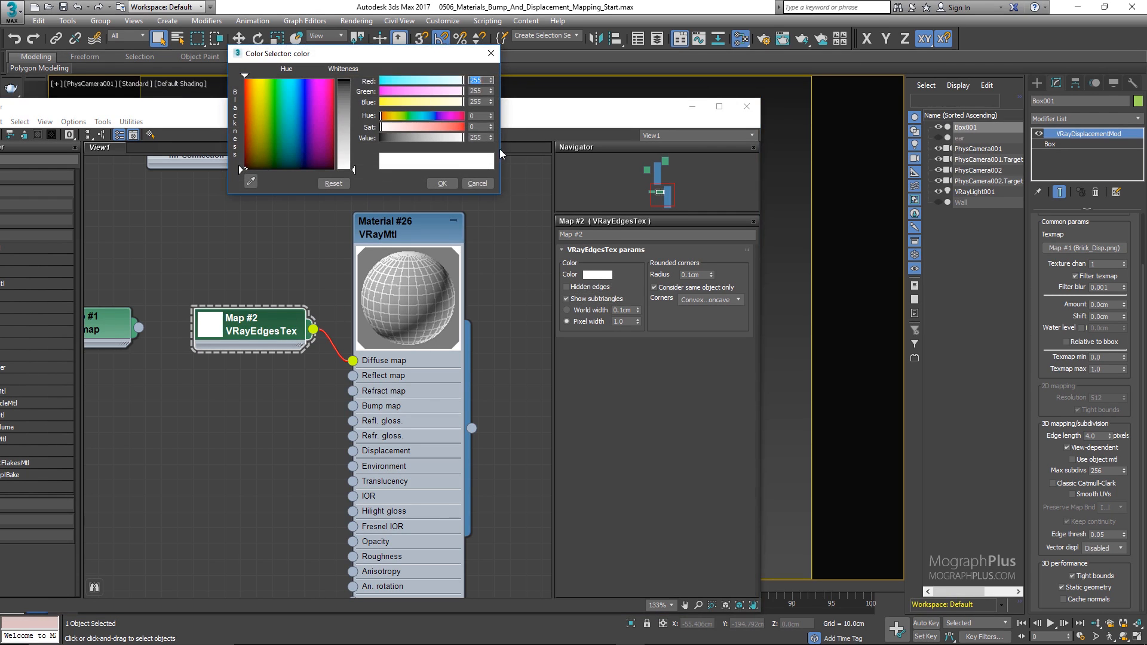
left_click(476, 184)
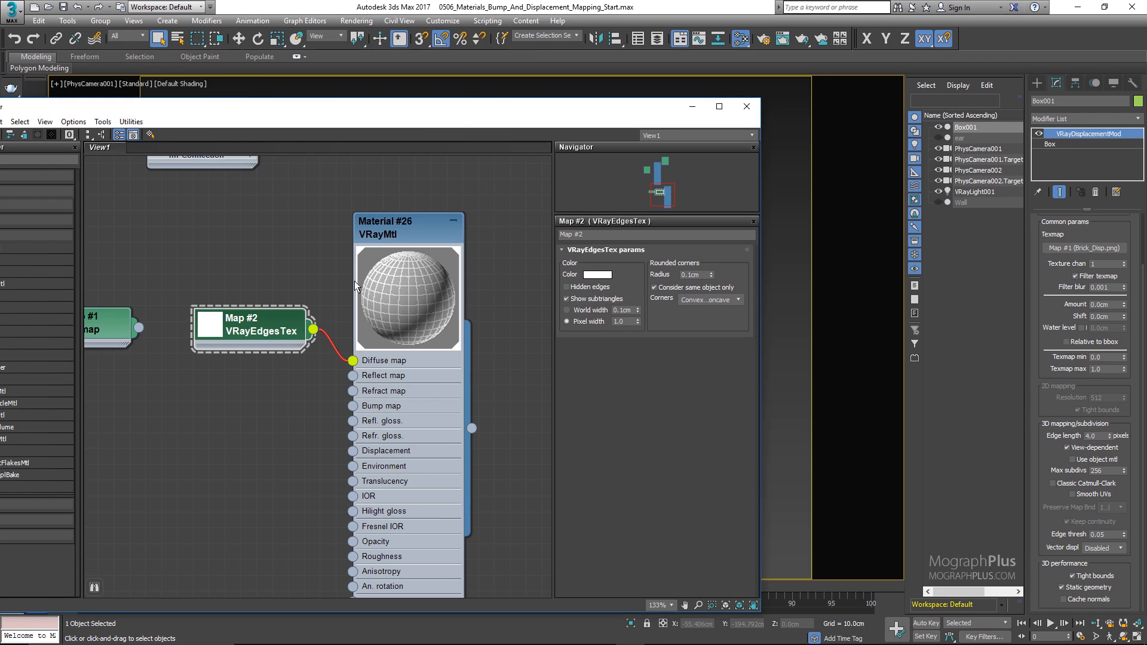
double_click(205, 326)
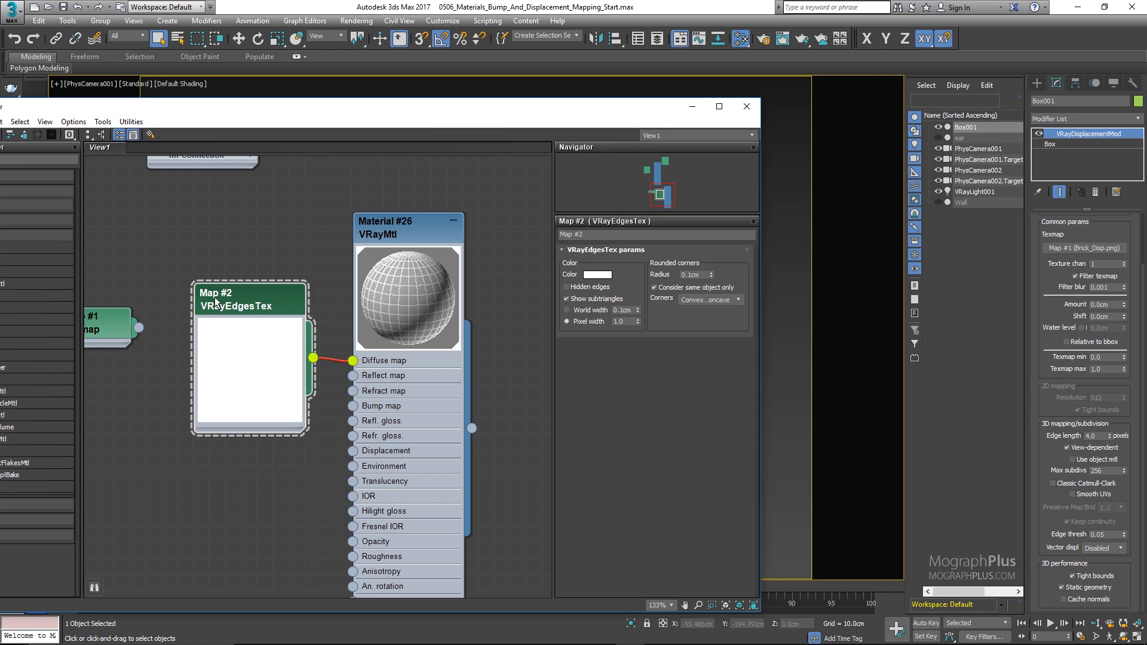
double_click(231, 339)
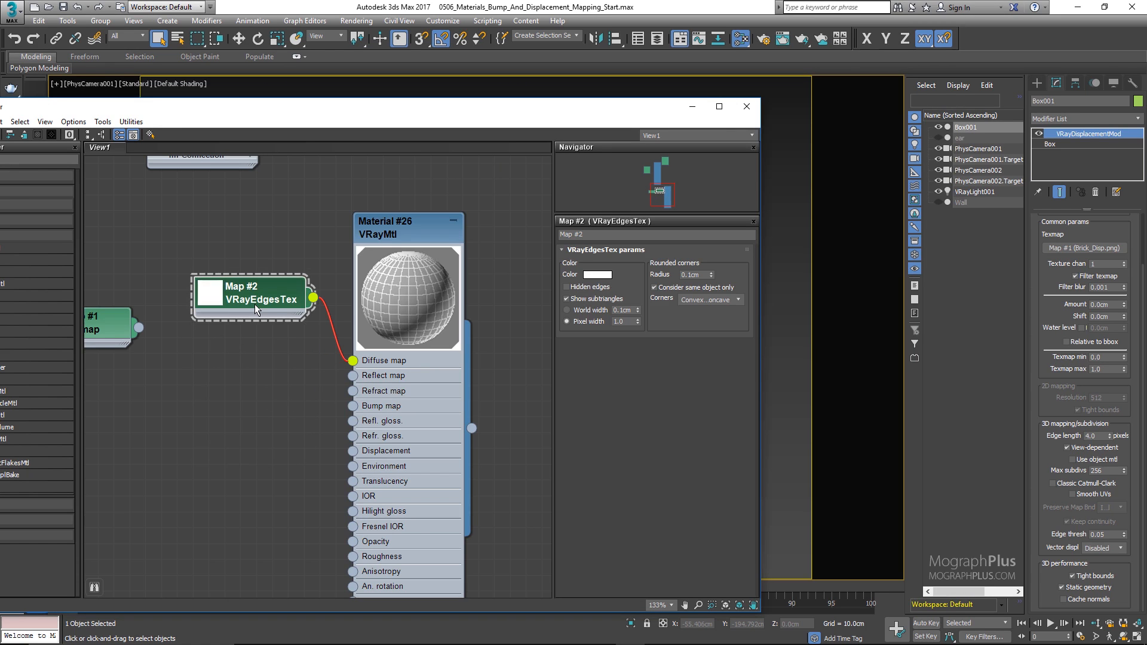
Set Max subdivs to 1 in the Subdivision displacement settings, start a V-Ray interactive render, and zoom in on the box.
left_click_drag(651, 111, 339, 193)
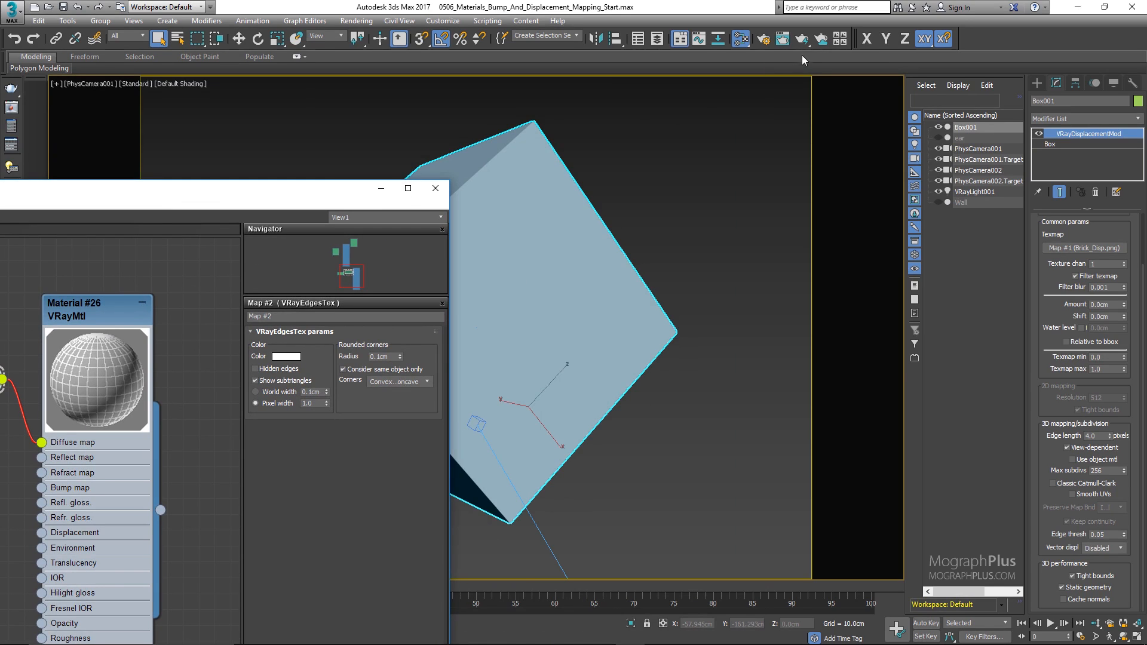
left_click_drag(801, 39, 1010, 442)
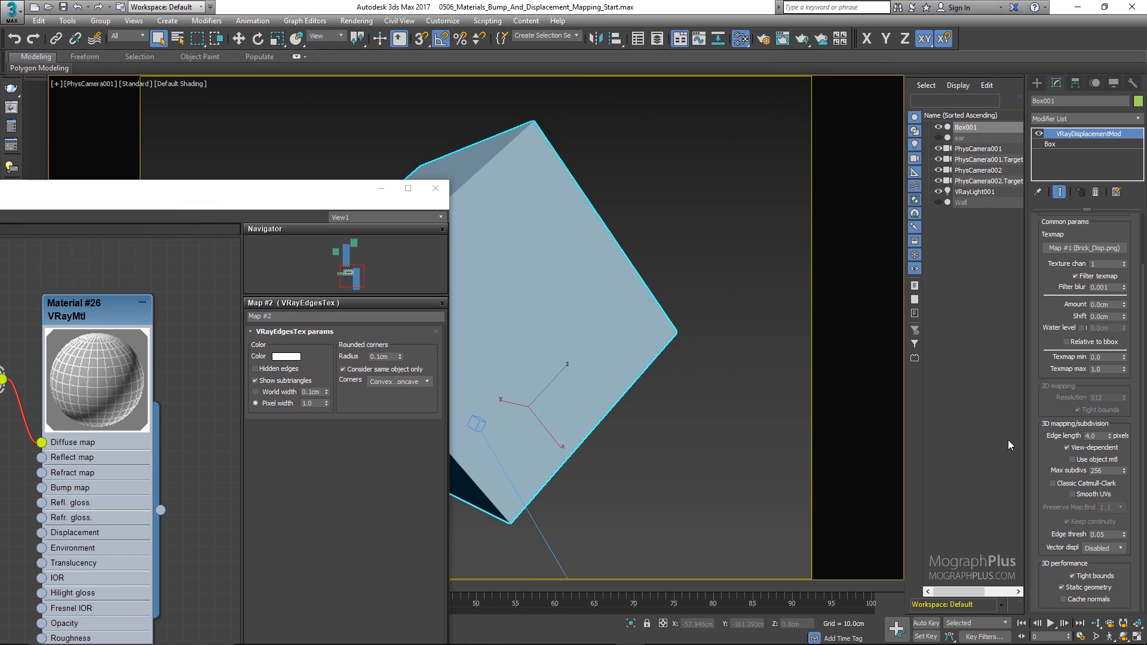
double_click(1097, 470)
type("1")
left_click(802, 39)
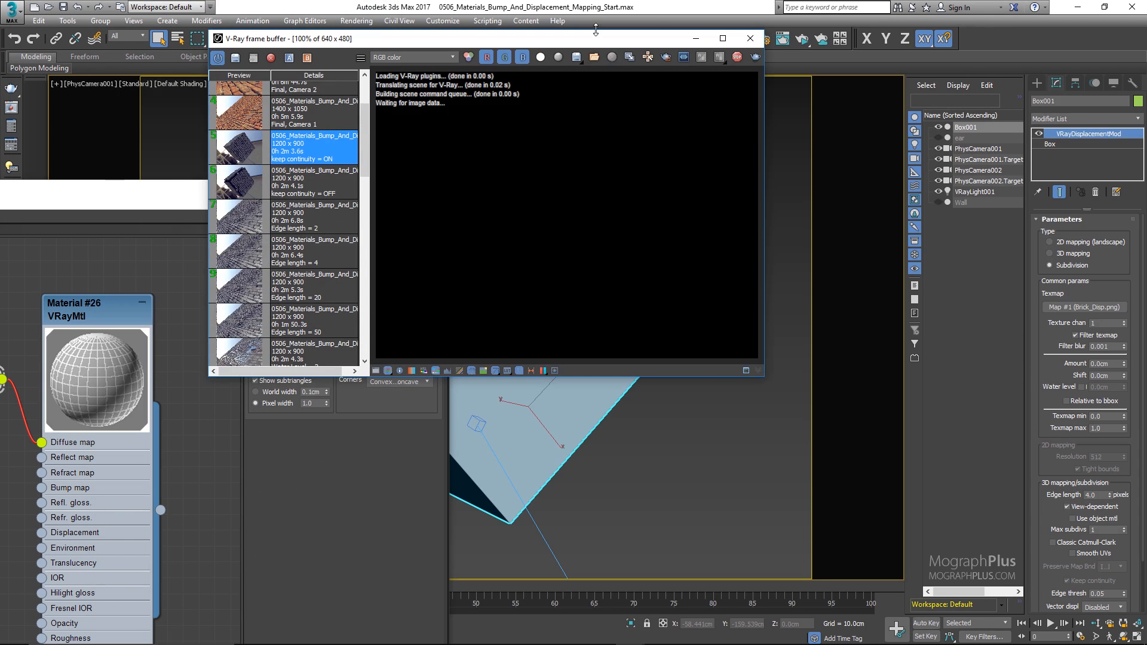
left_click_drag(598, 40, 666, 99)
scroll(606, 267, "up", 1)
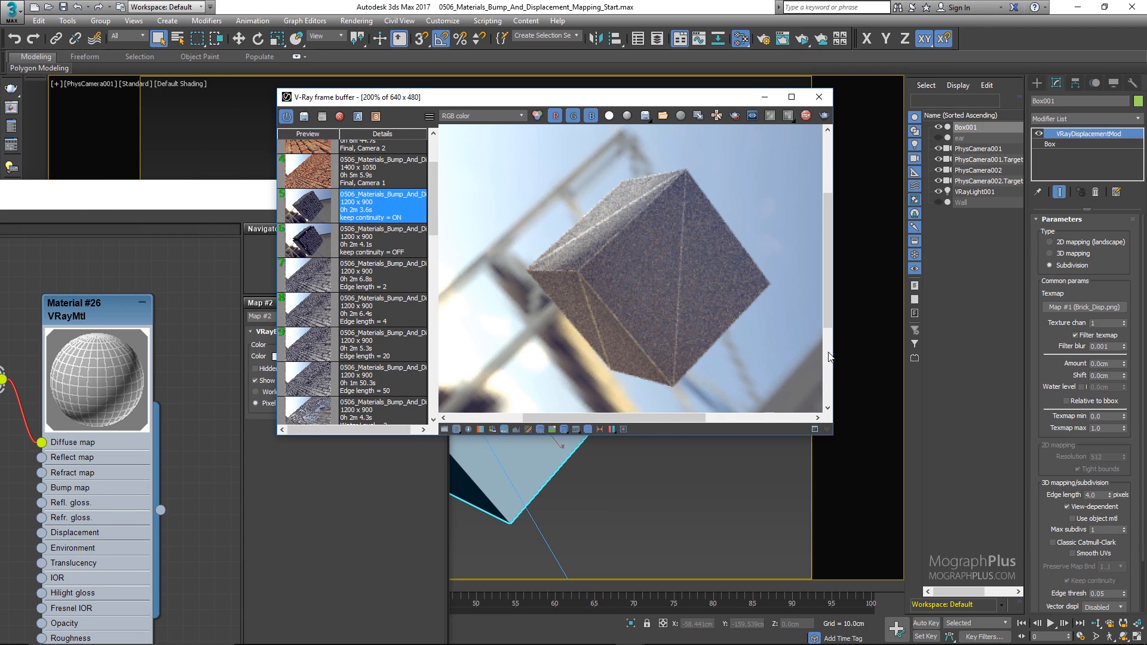
Raise Max subdivs to 2, 4 and 8 in turn to compare the box's wireframe in the interactive render.
left_click(1106, 530)
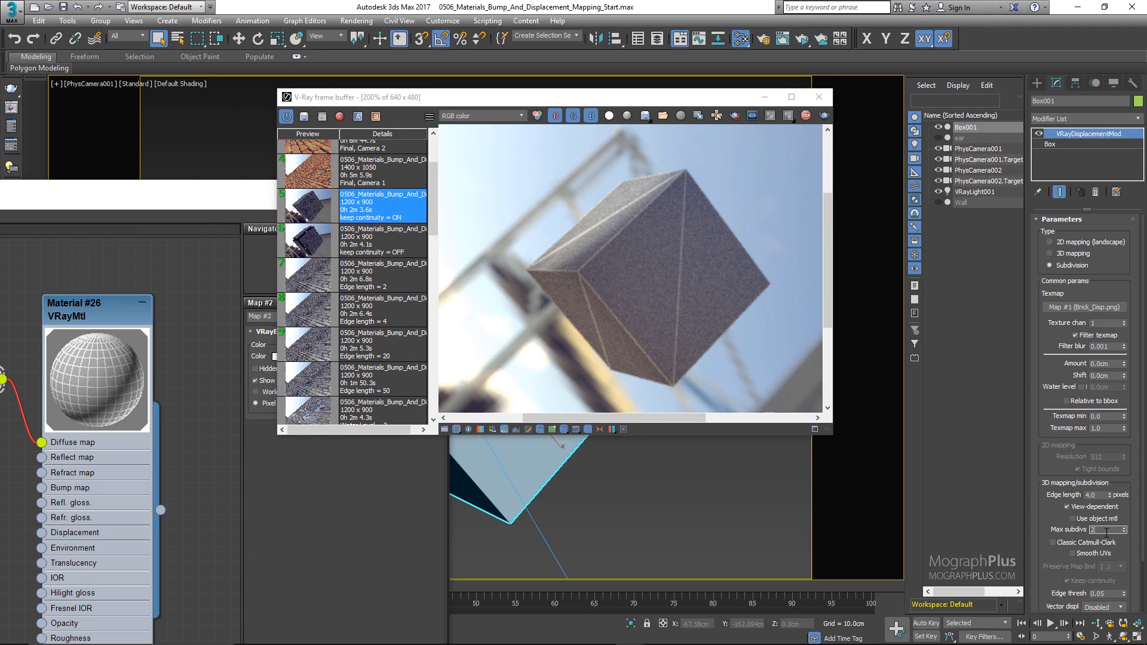
type("4")
key("Return")
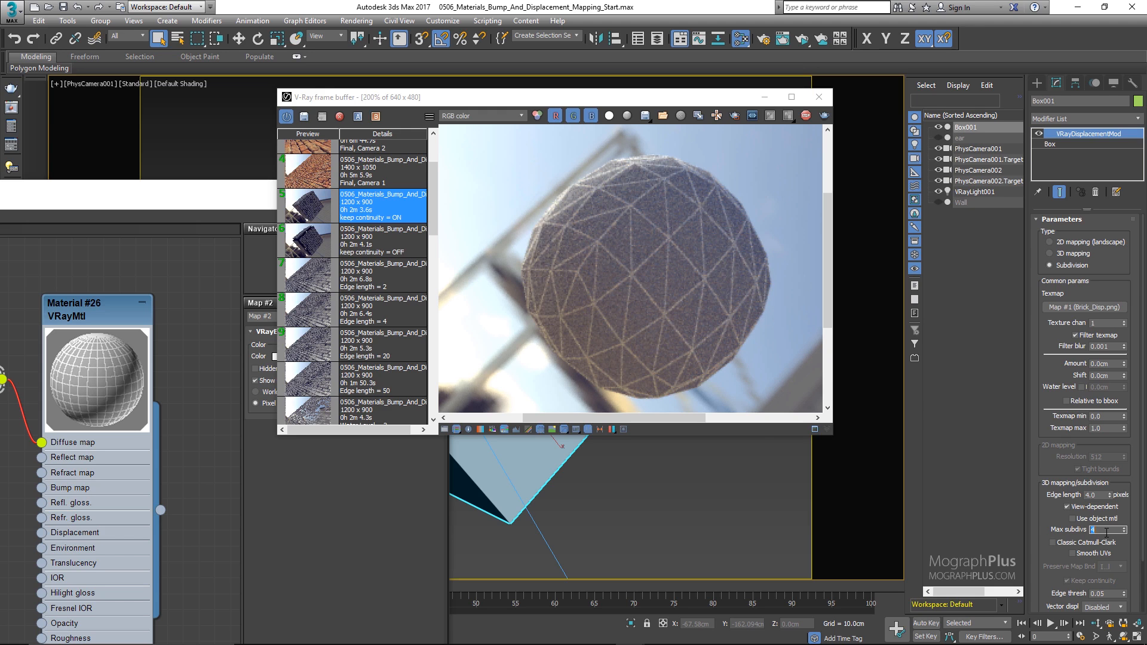
type("8")
key("Return")
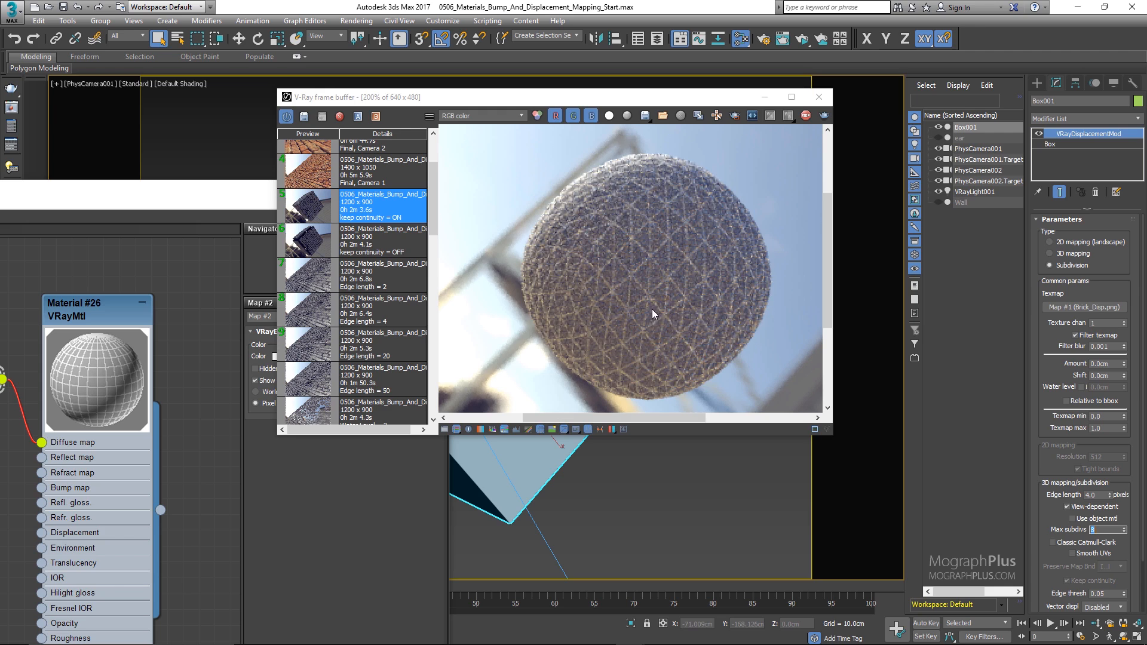
Return the render view to 100% and repeat the Max subdivs comparison with values 1, 2 and 8.
double_click(637, 308)
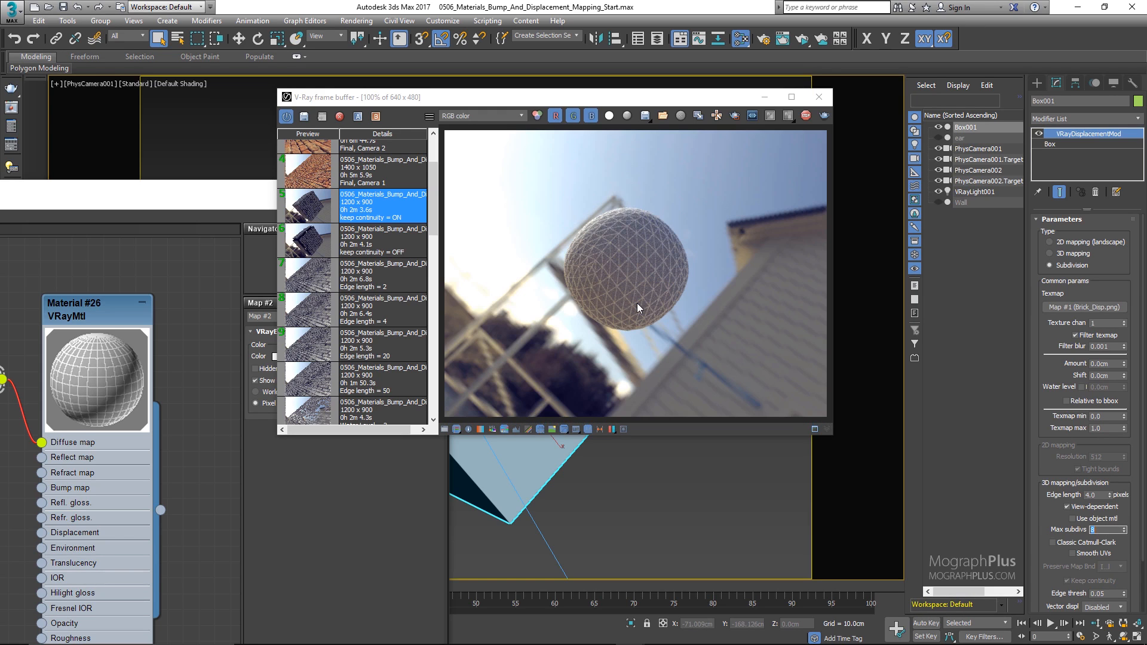
double_click(1111, 530)
type("1")
key("Return")
type("2")
key("Return")
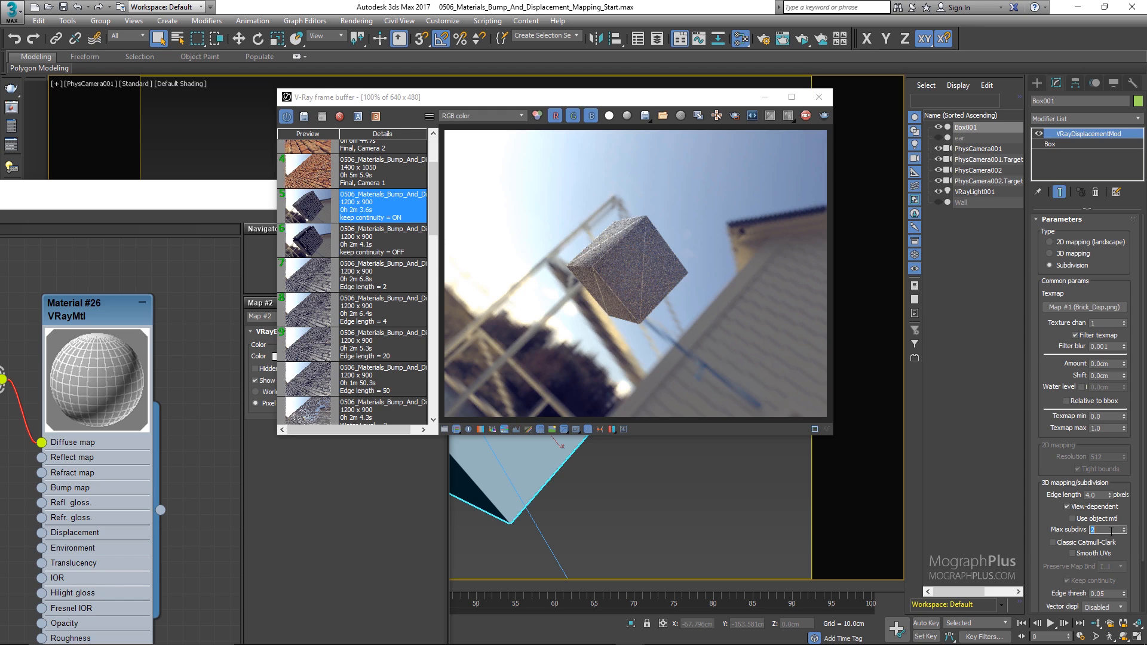
type("8")
key("Return")
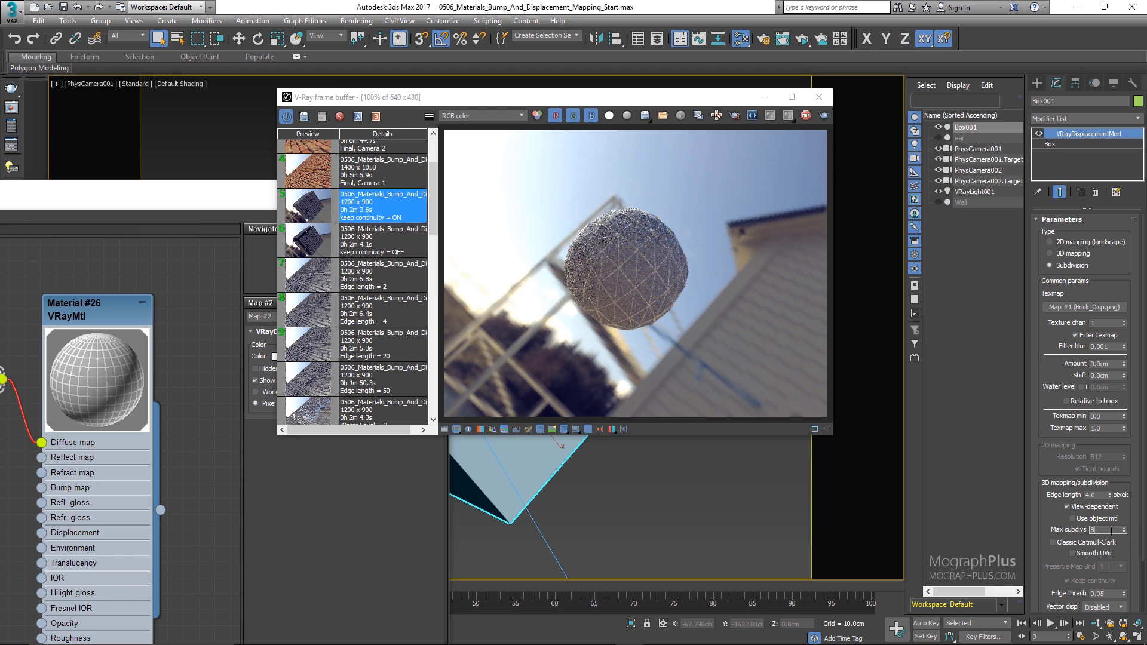
Stop the interactive render, close the V-Ray frame buffer, and set Max subdivs to 256.
left_click(806, 116)
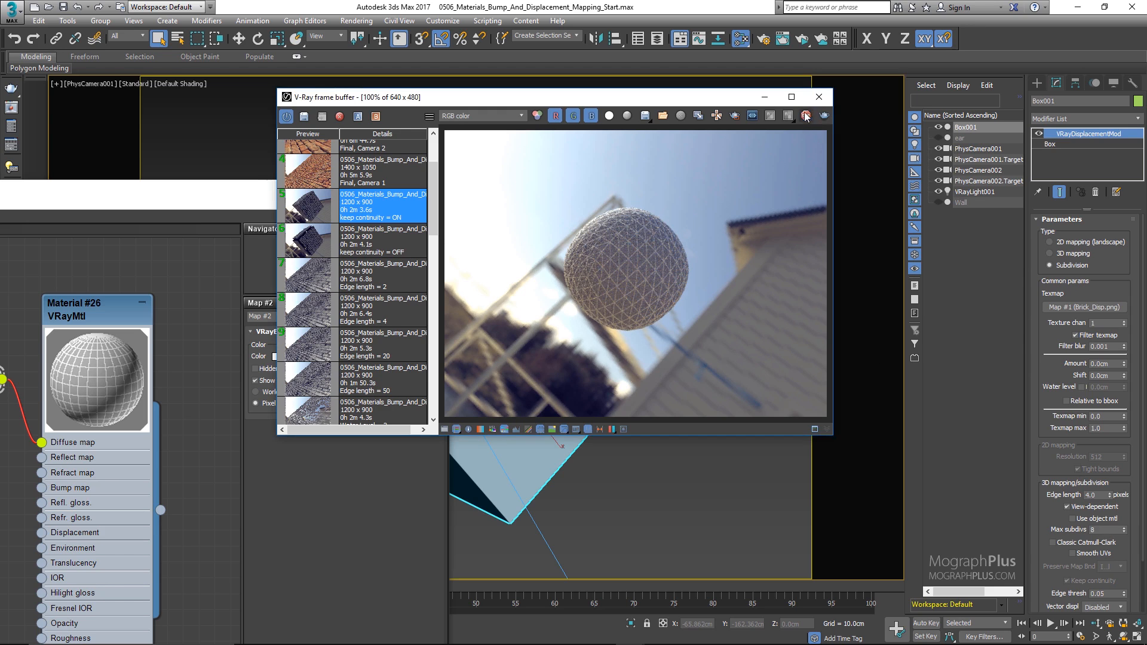
left_click(819, 97)
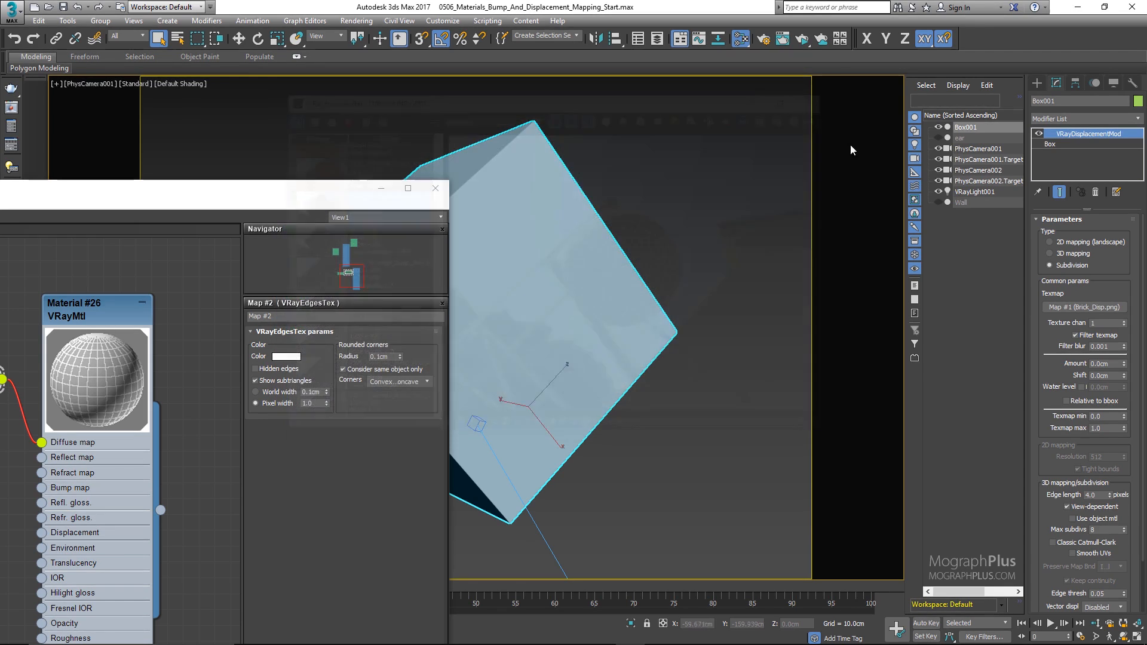
double_click(1112, 529)
type("256")
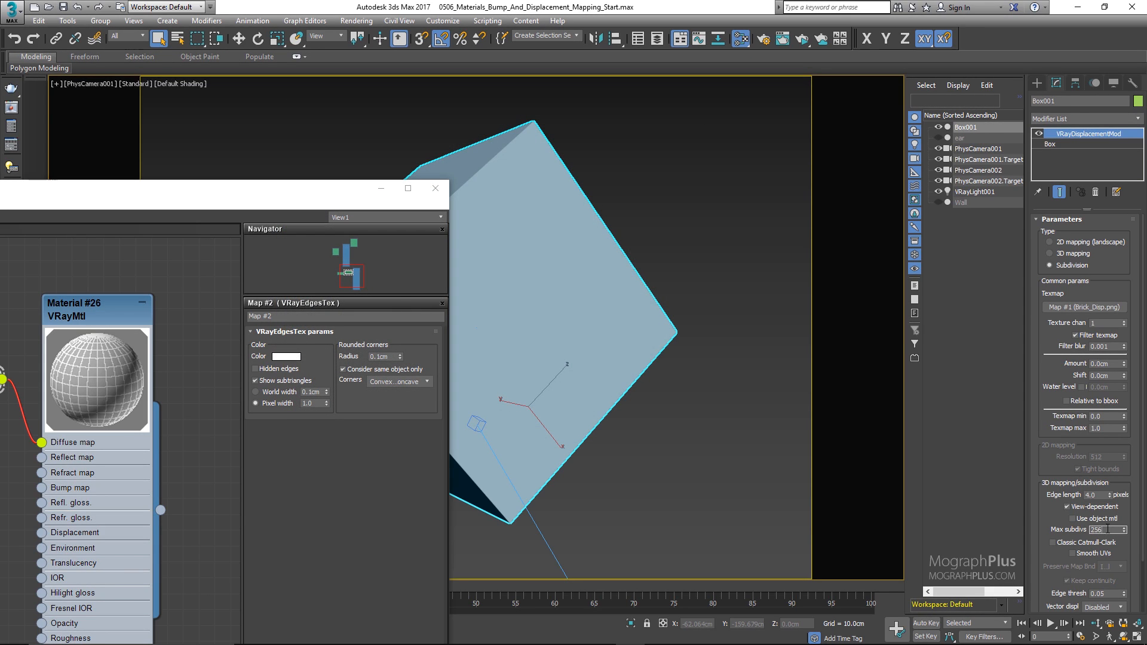
key("Return")
Try Classic Catmull-Clark with Smooth UVs, view the Preserve Map Bnd choices, and switch both options off again.
left_click_drag(1063, 507, 1060, 448)
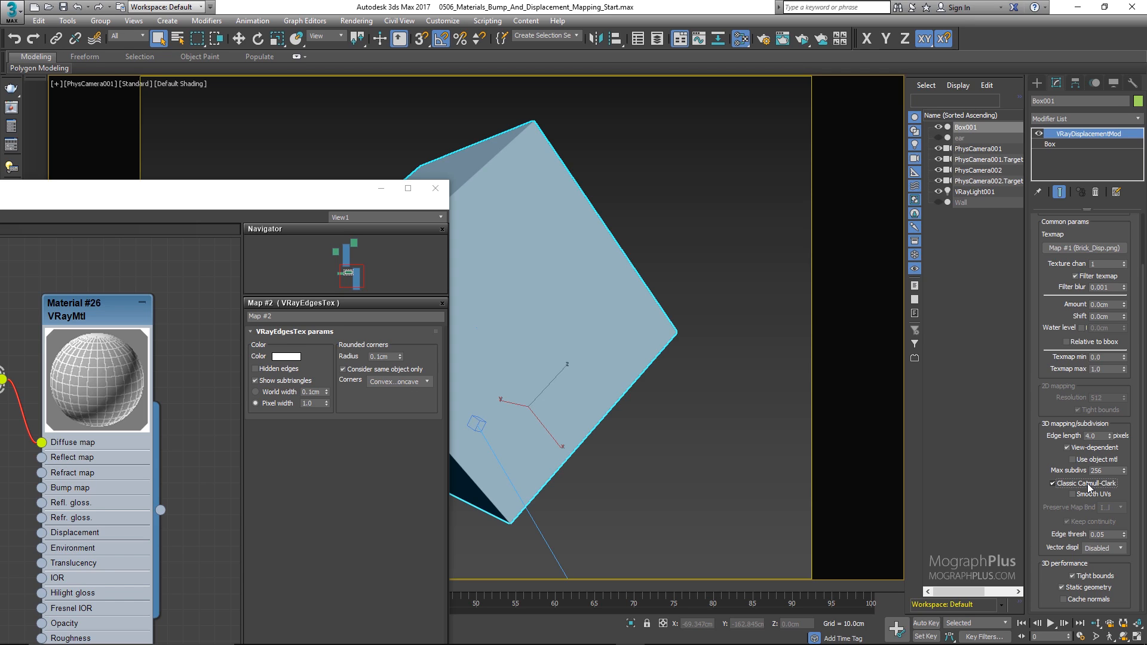
left_click(1089, 495)
left_click(1114, 509)
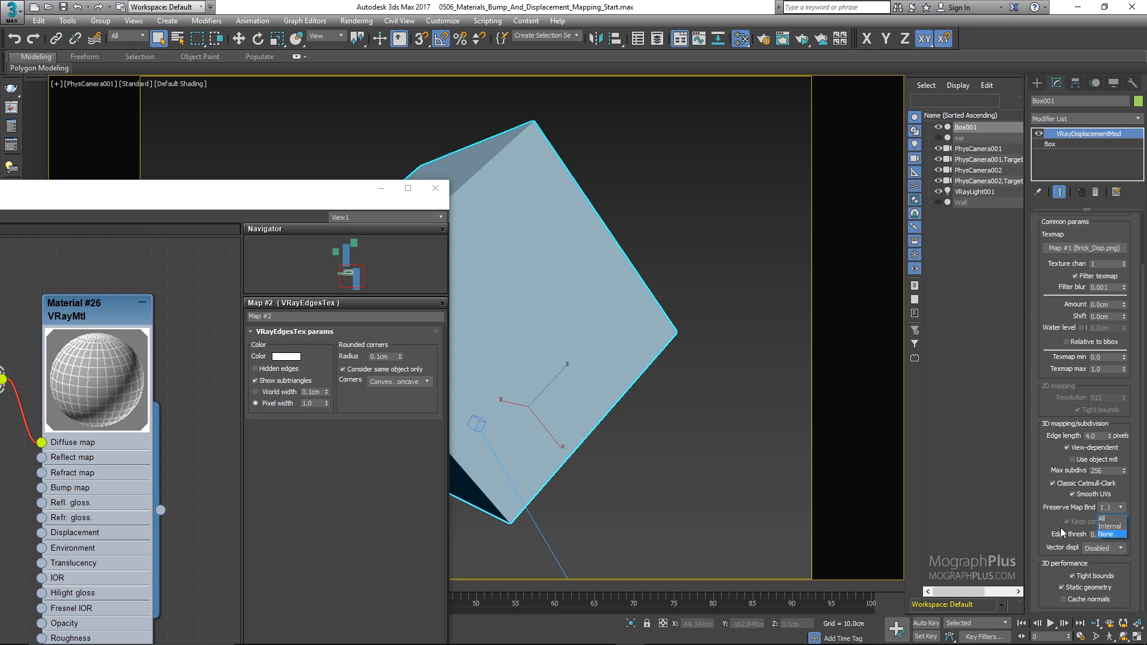
left_click(1038, 514)
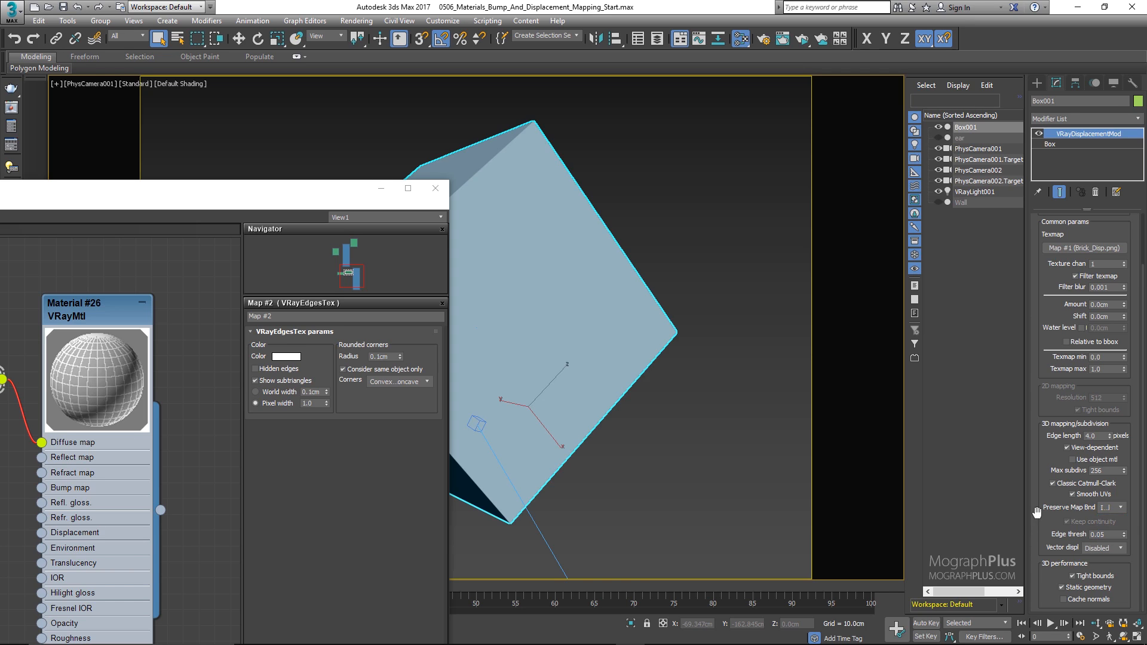
left_click(1077, 496)
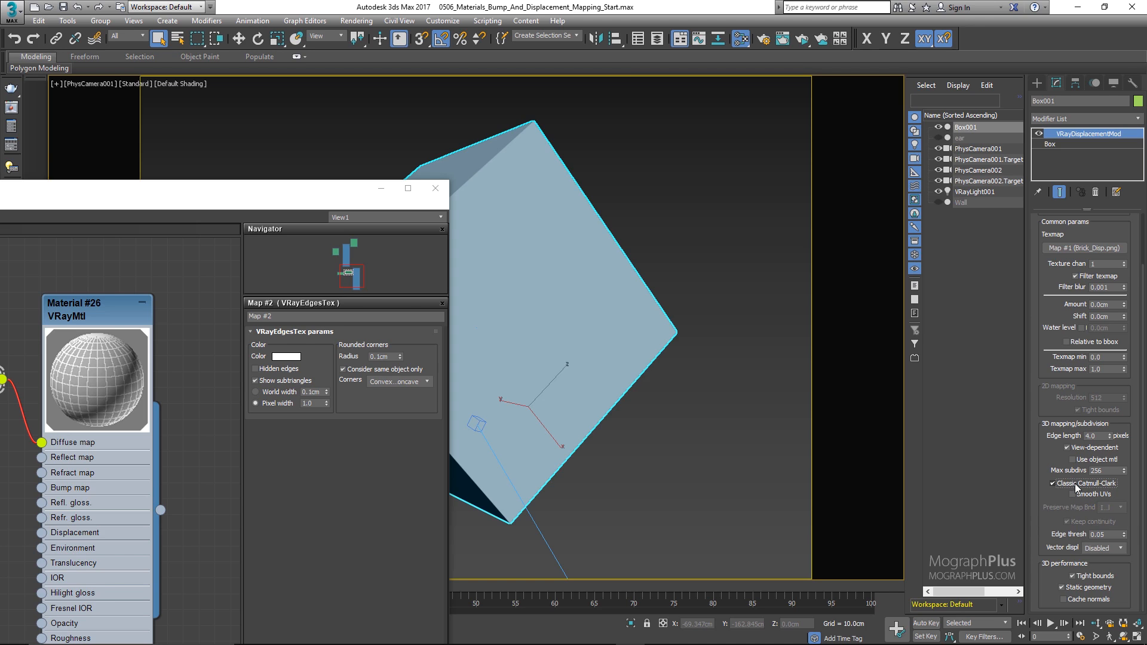
scroll(1054, 490, "up", 3)
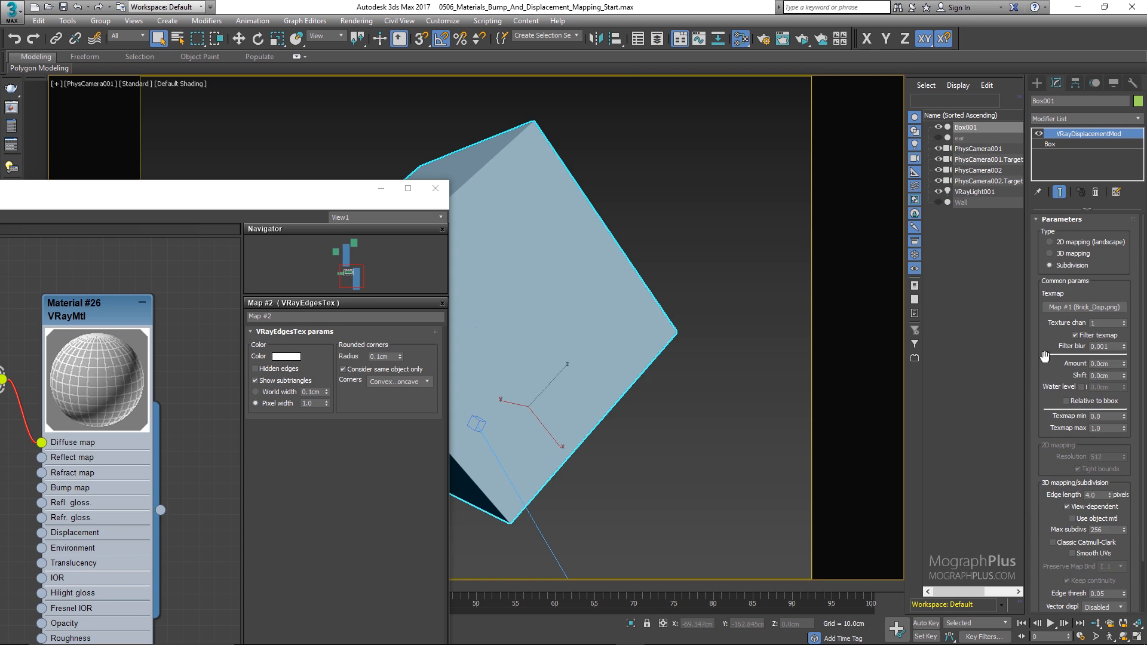
Switch the displacement Type to 3D mapping and view the Vector displ choices without changing them.
left_click(1062, 254)
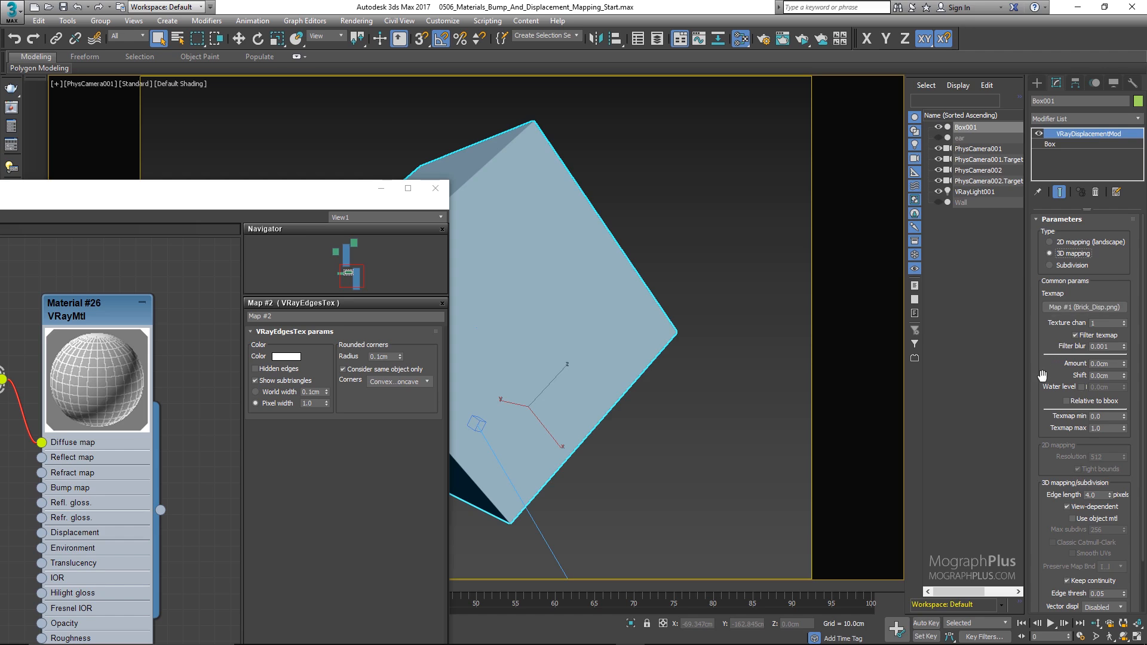
scroll(1047, 372, "down", 3)
left_click(1112, 549)
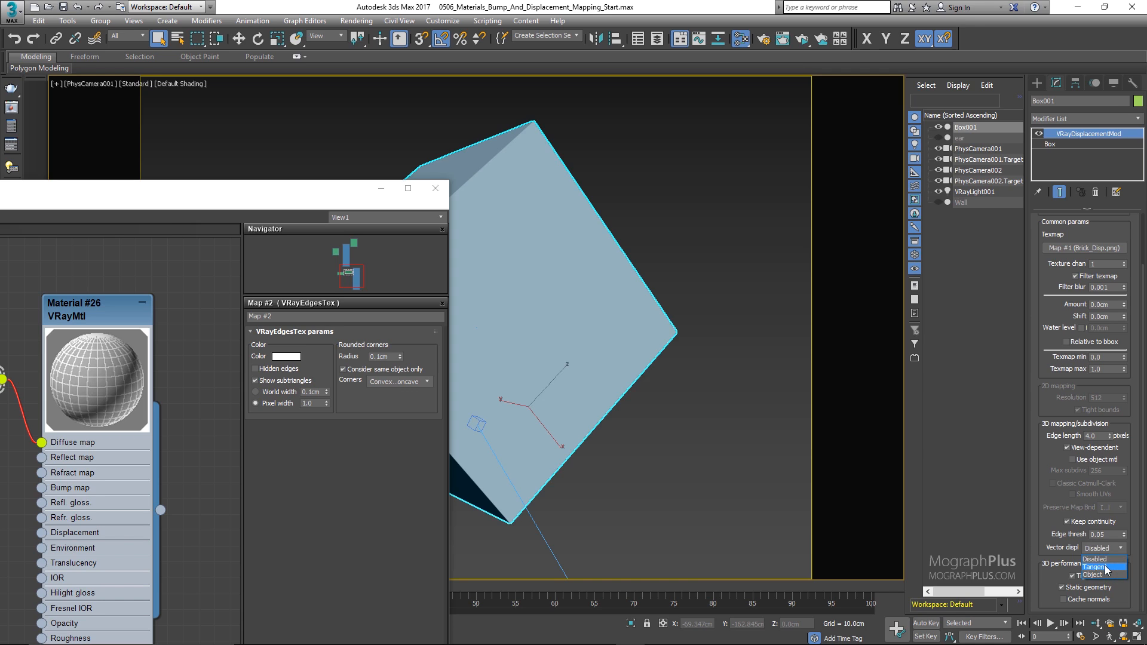
left_click(206, 196)
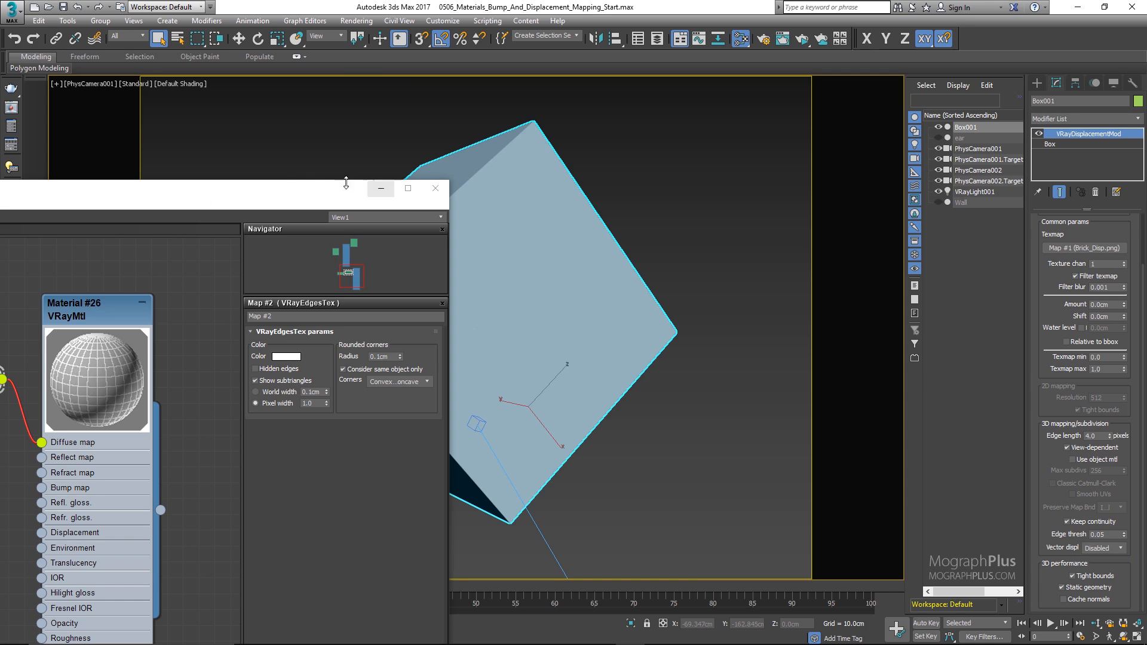
Delete the VRayEdgesTex map from Material #26's node graph and move the Map #1 bitmap node closer to the material.
left_click_drag(346, 182, 710, 141)
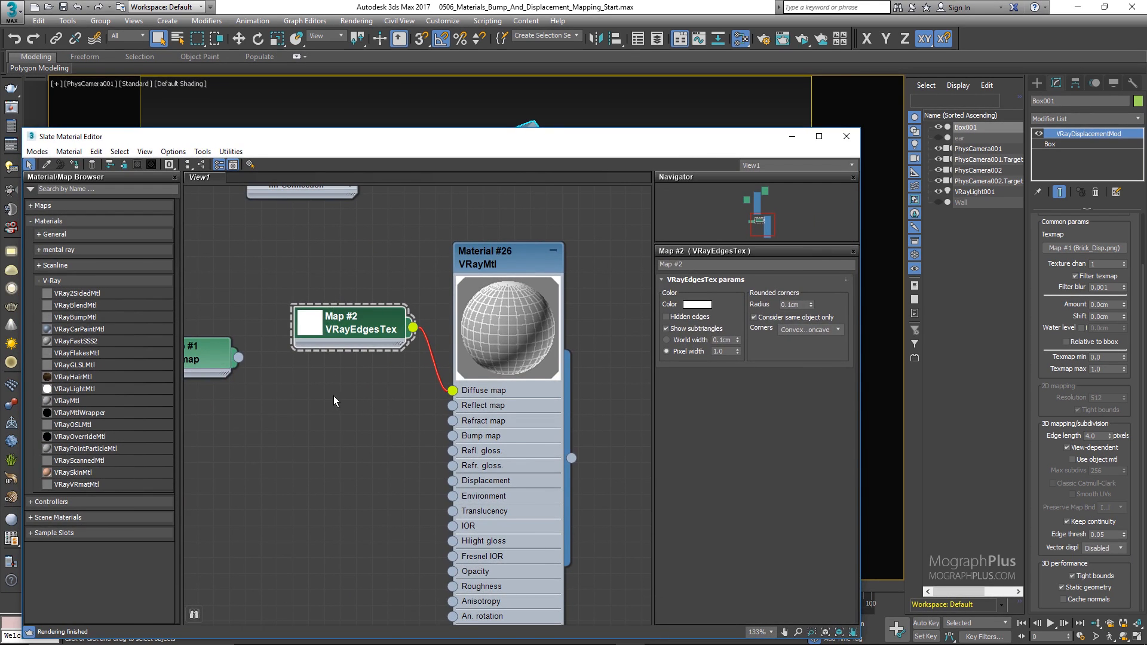
key("Delete")
middle_click_drag(278, 385, 321, 383)
left_click_drag(258, 354, 305, 353)
scroll(337, 390, "up", 1)
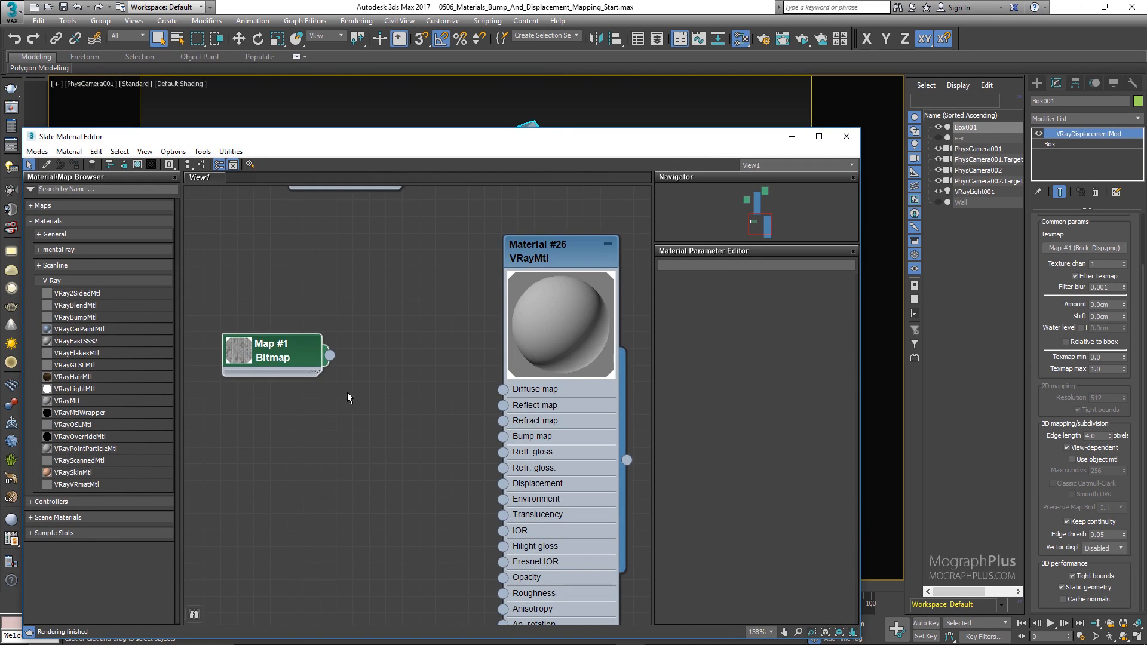
left_click_drag(719, 132, 422, 143)
Turn off Keep continuity and set Vector displ to Tangent in the VRayDisplacementMod parameters.
left_click(1084, 522)
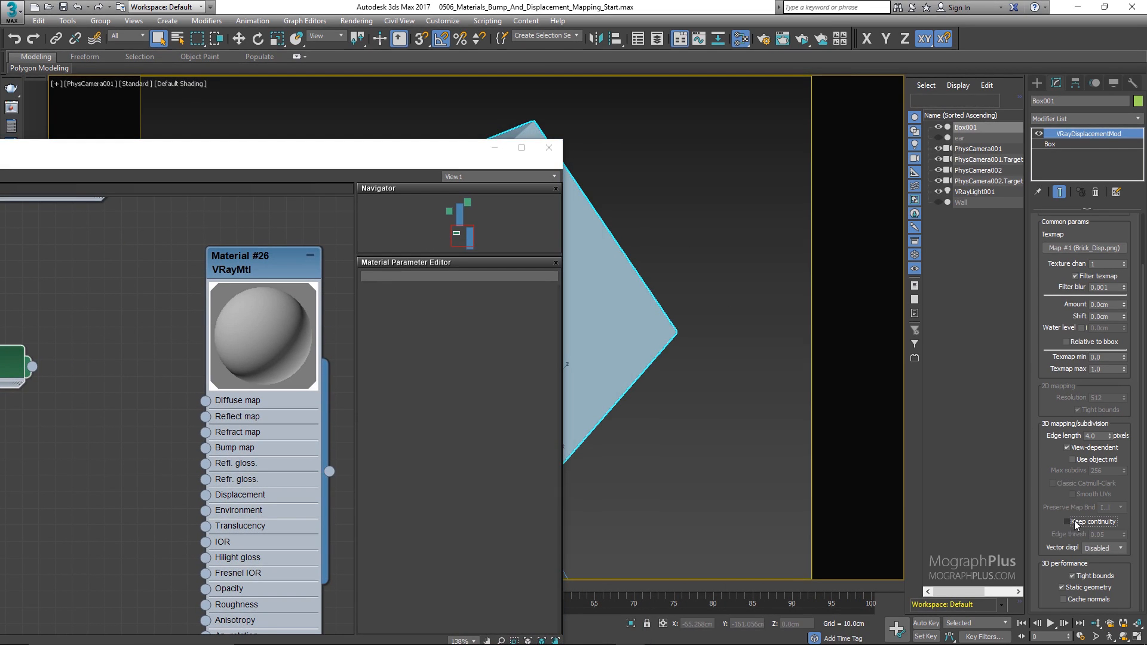
left_click(1104, 548)
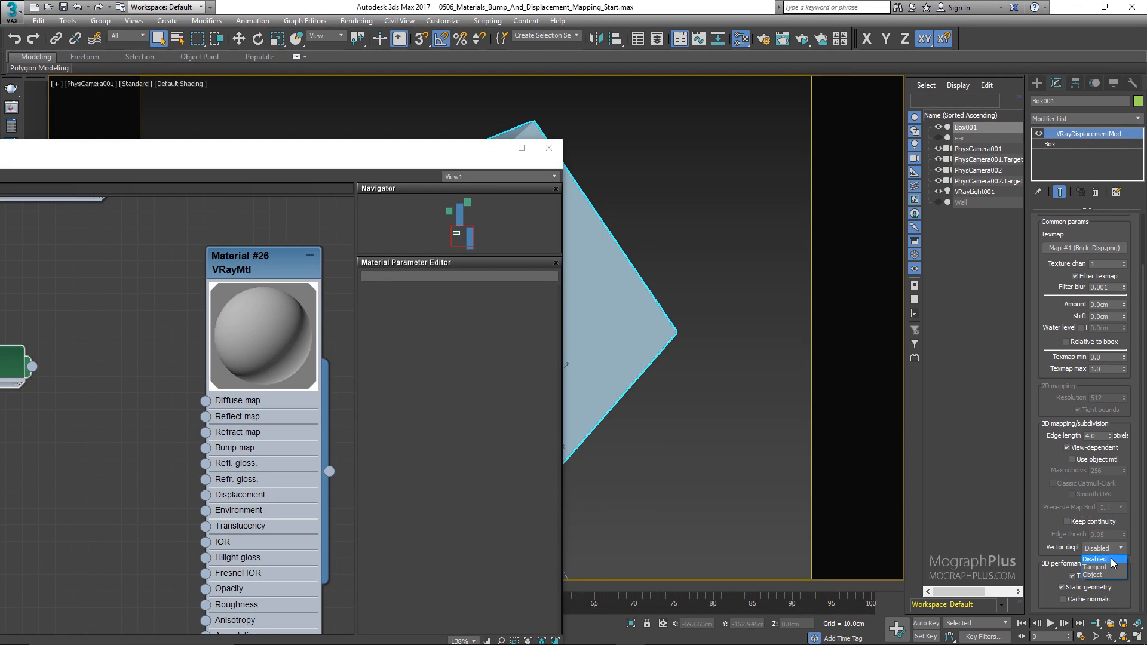
left_click(1104, 562)
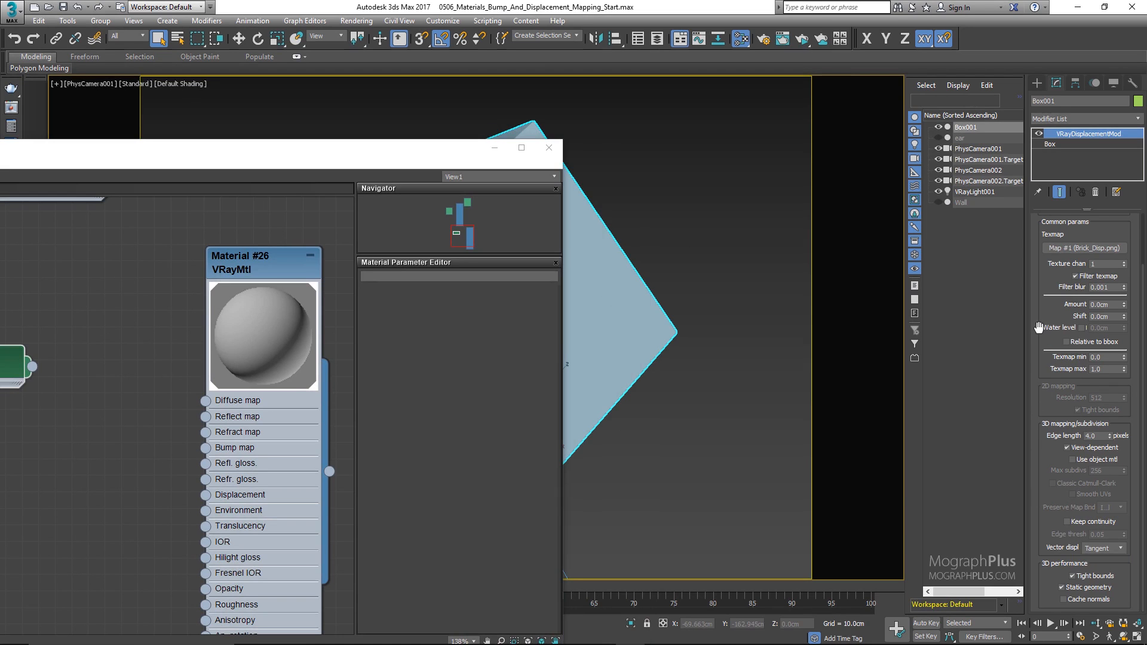
Replace the displacement Texmap with a Bitmap loading disp_vector_ear_Displacement_Source_6_Target_0.tif from the images folder.
left_click_drag(1038, 344, 1048, 412)
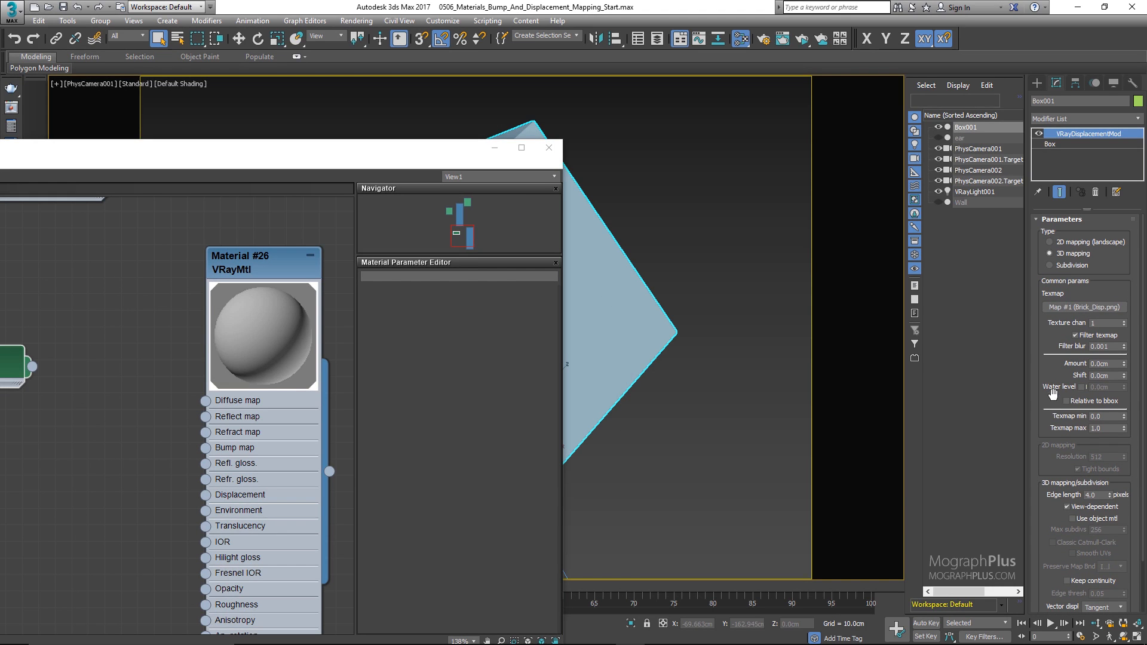
left_click(1099, 307)
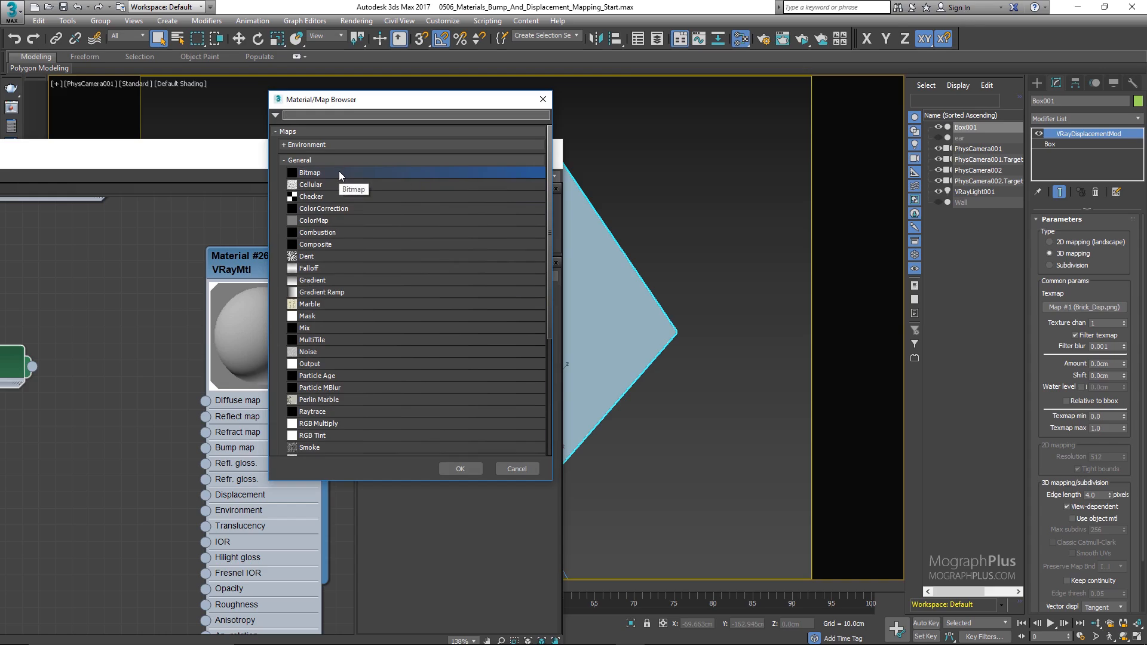
double_click(338, 172)
scroll(487, 285, "down", 15)
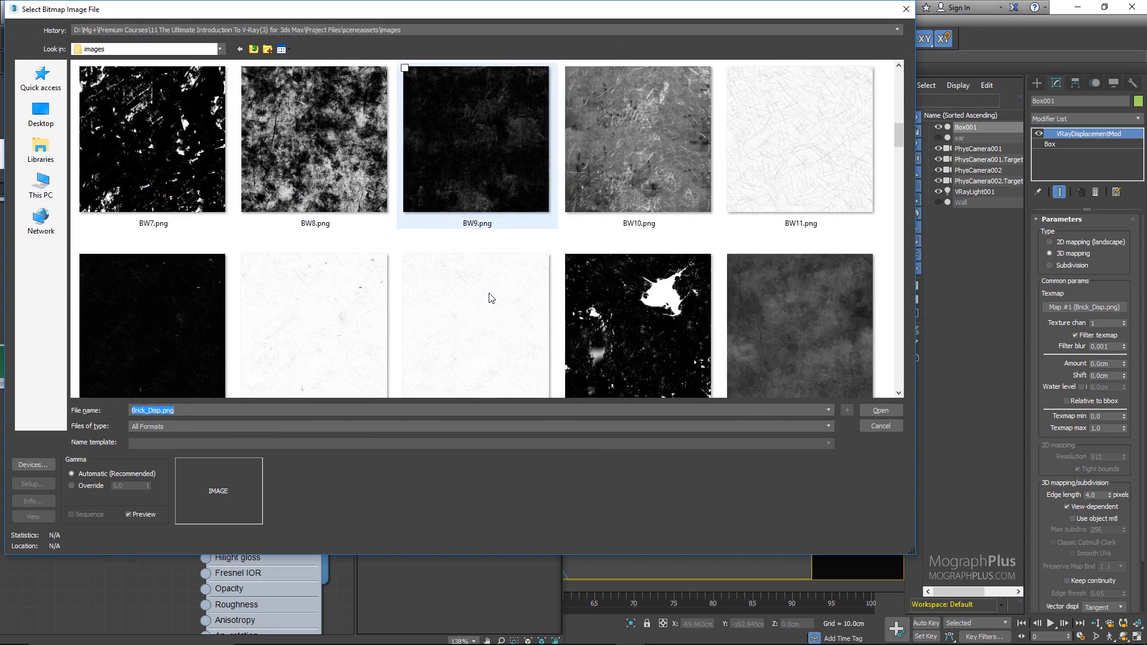
scroll(488, 293, "up", 2)
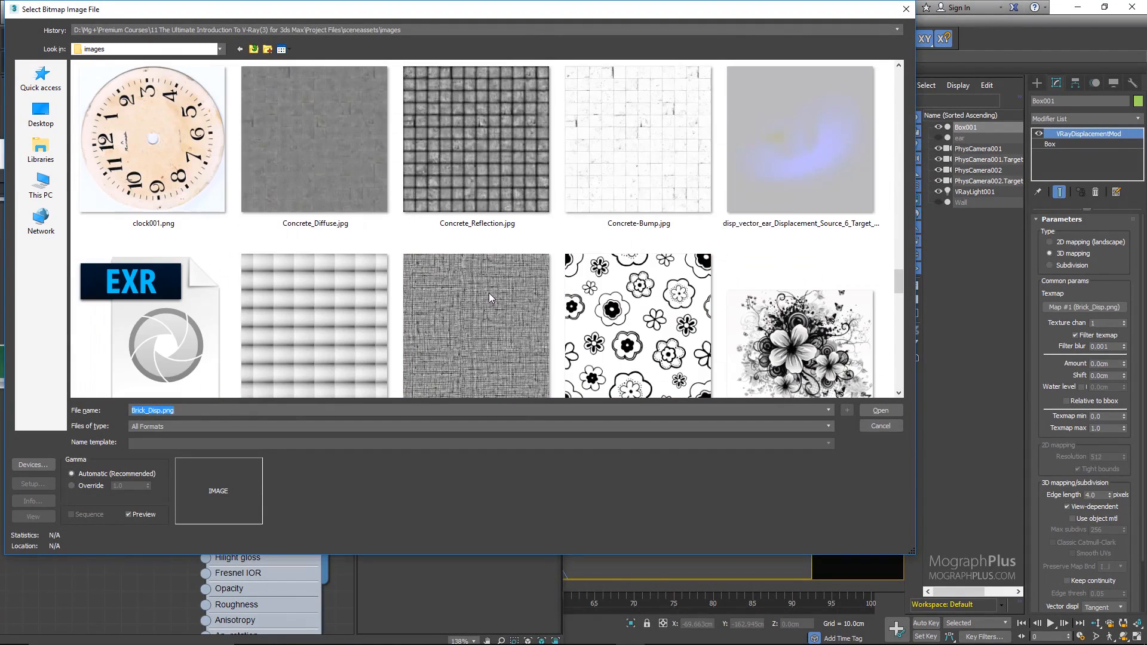
left_click(804, 157)
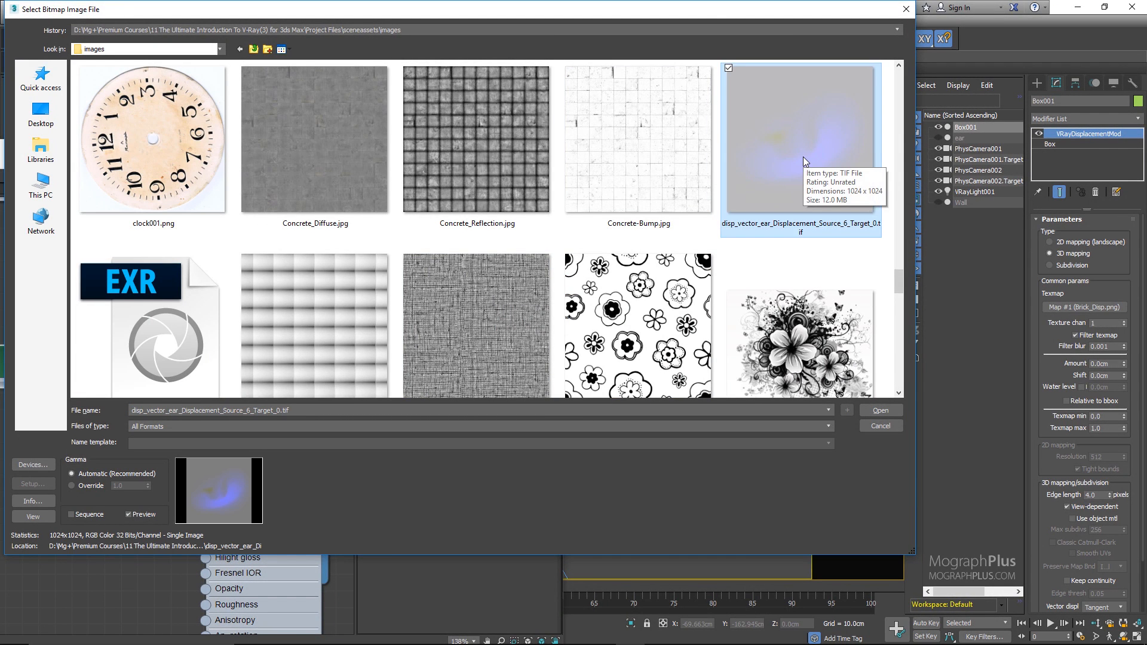
double_click(805, 148)
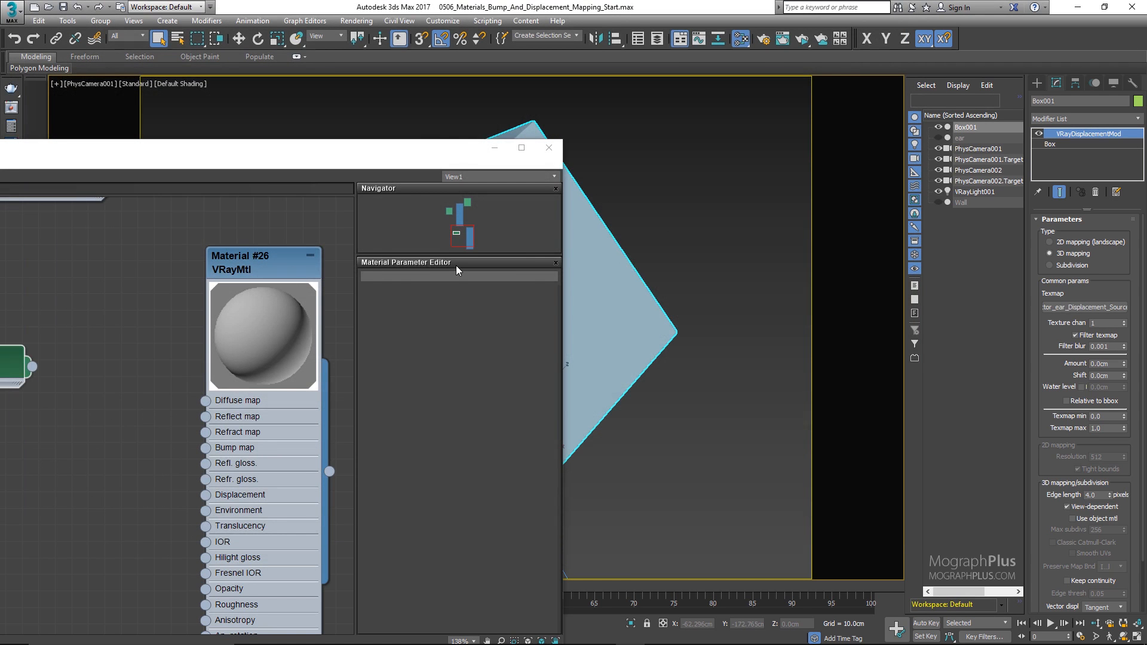
Close the material editor and set Box001's displacement Amount to 8 cm.
left_click_drag(437, 151, 228, 178)
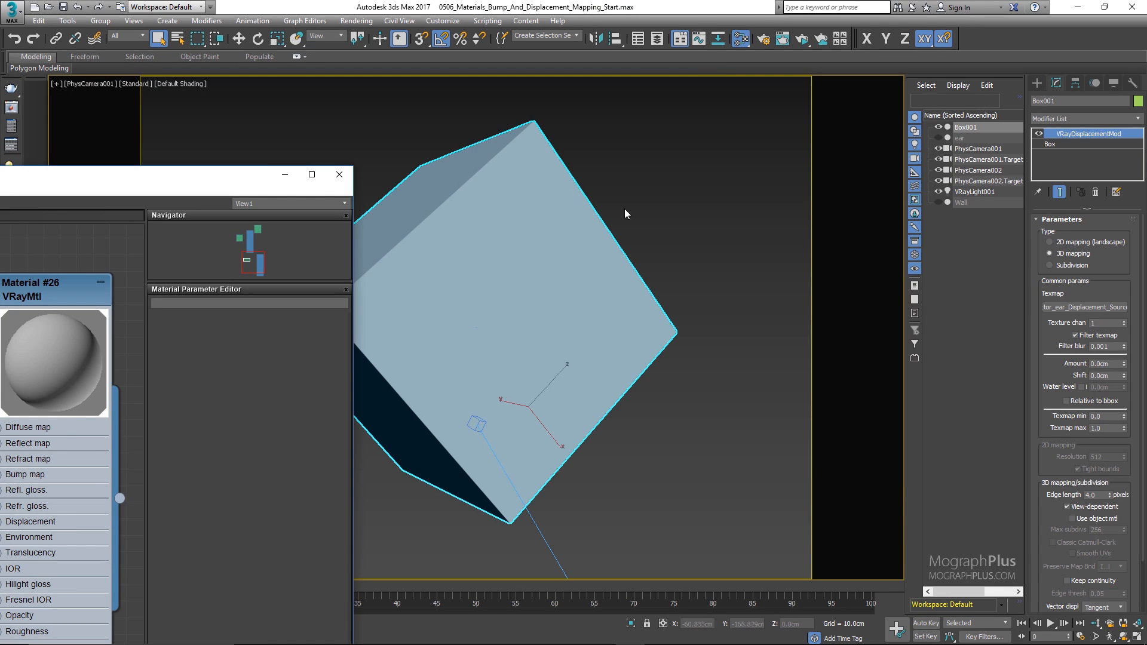
left_click(339, 174)
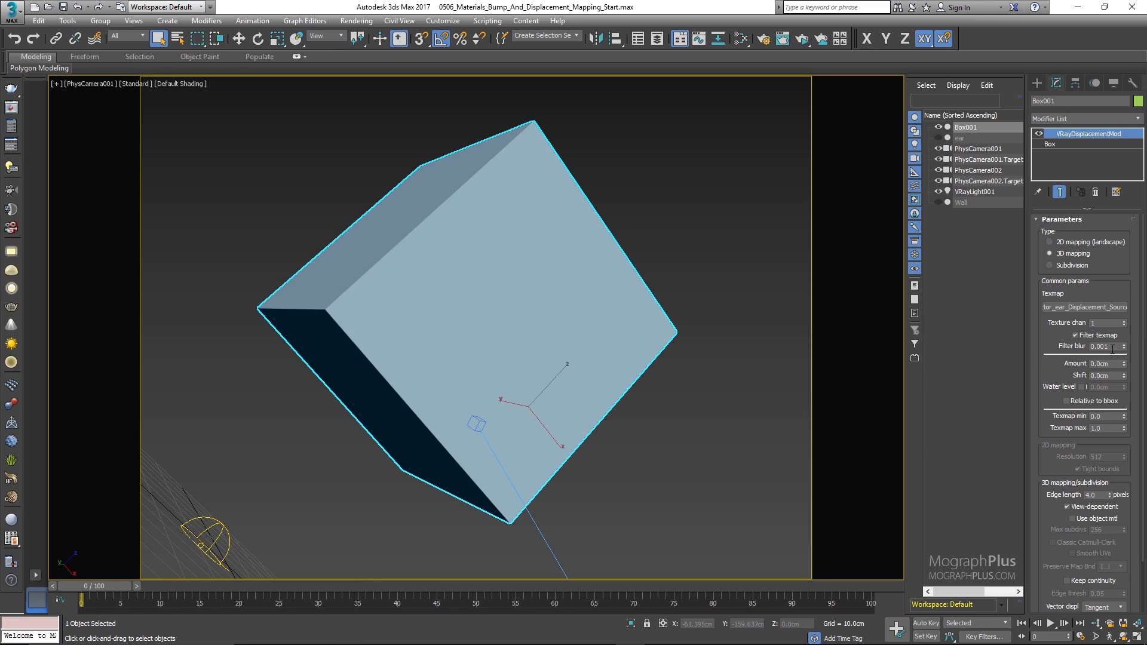
left_click(1109, 363)
type("8")
key("Return")
Hide Box001, show the ear plane, and paste a copy of Box001's VRayDisplacementMod modifier onto it.
left_click(939, 127)
right_click(1063, 135)
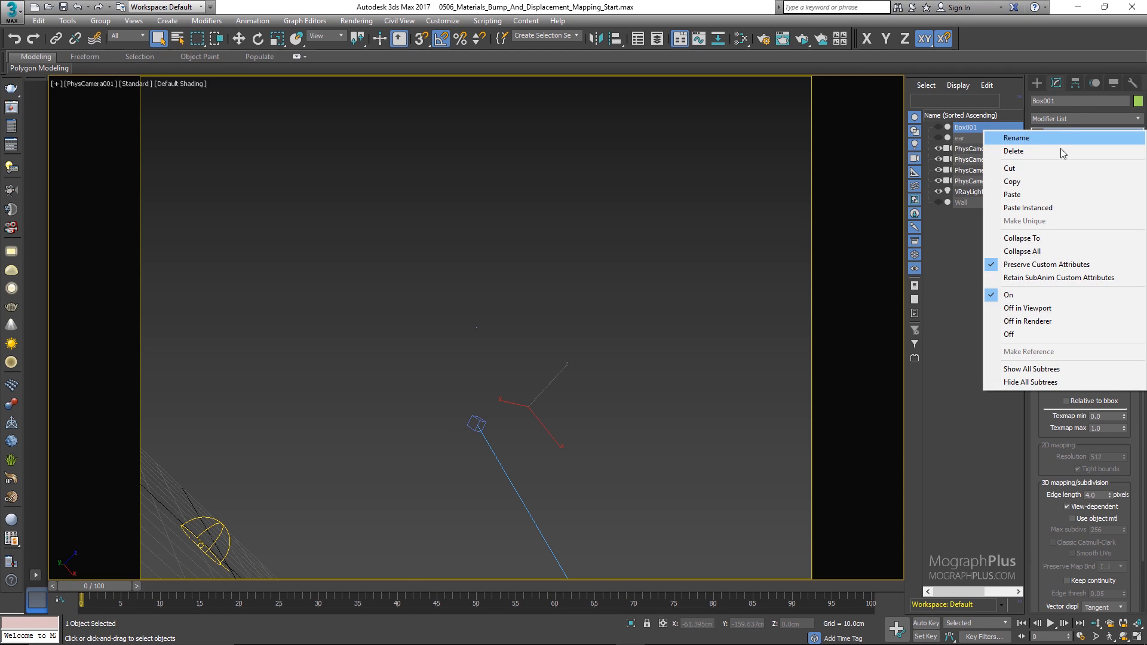
left_click(1015, 181)
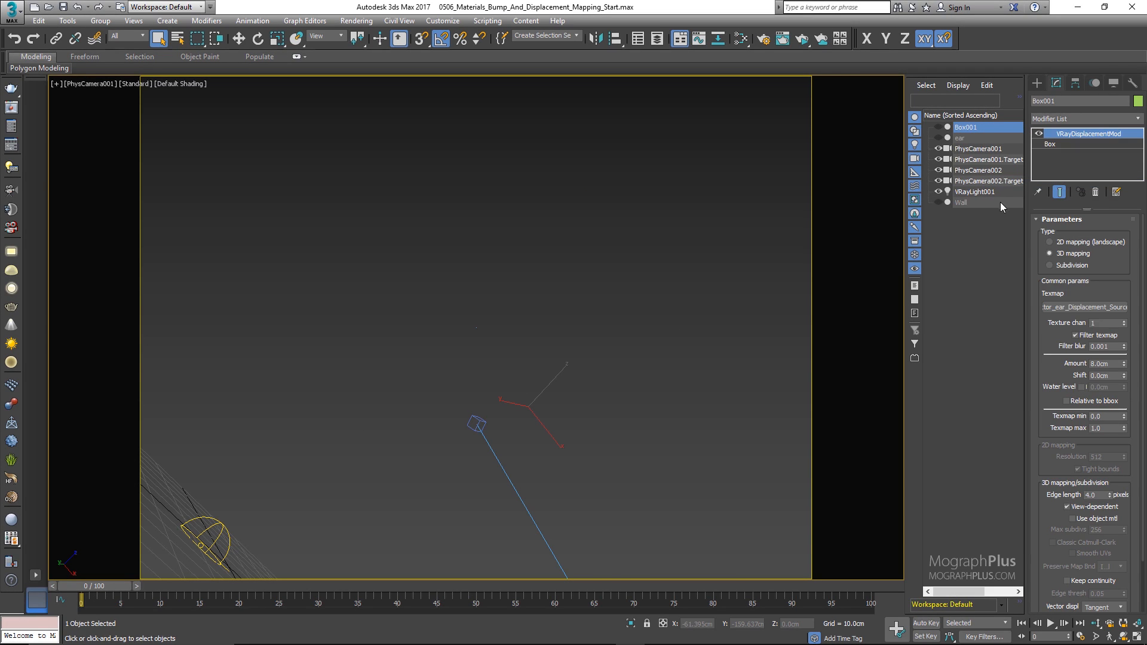
left_click(938, 138)
left_click(963, 137)
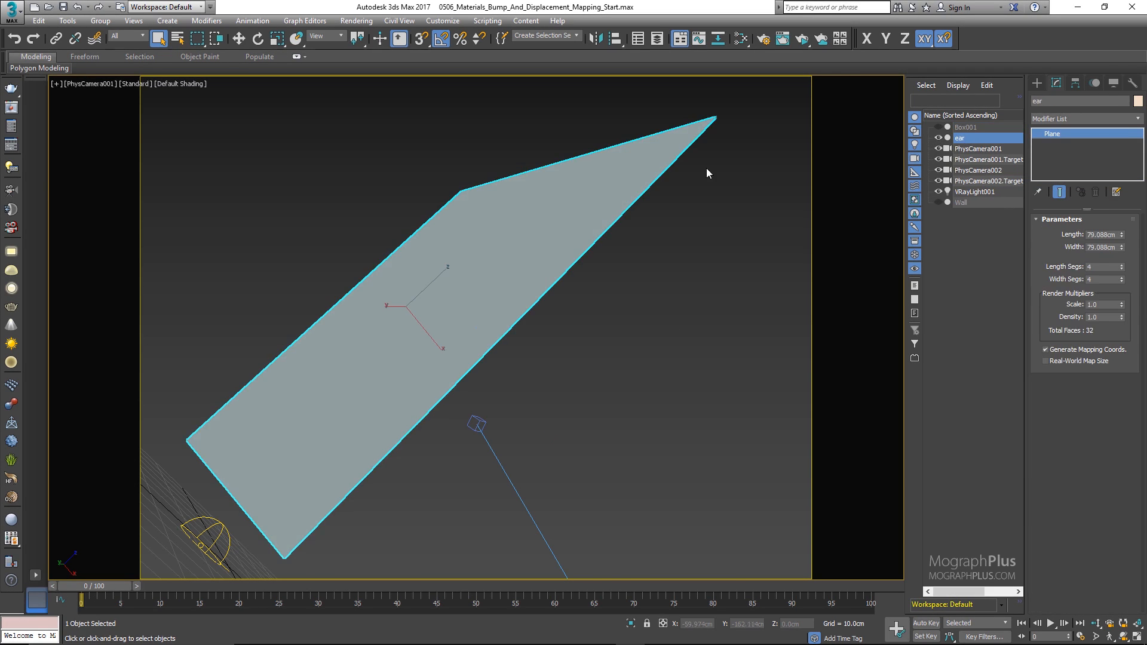
right_click(1070, 134)
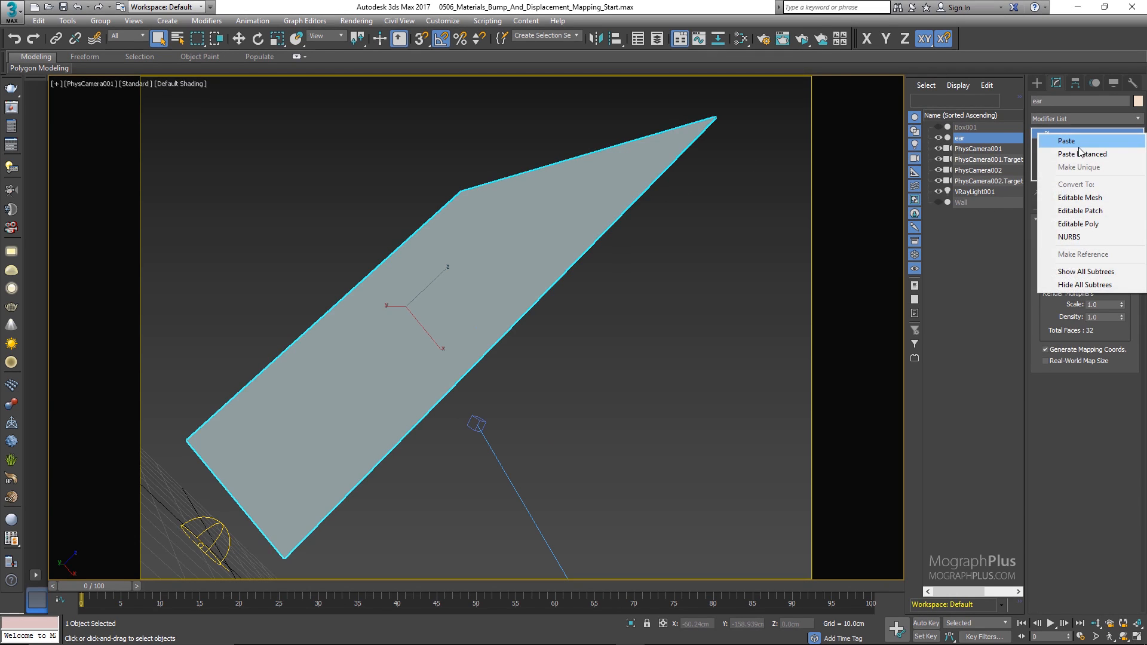
left_click(1080, 144)
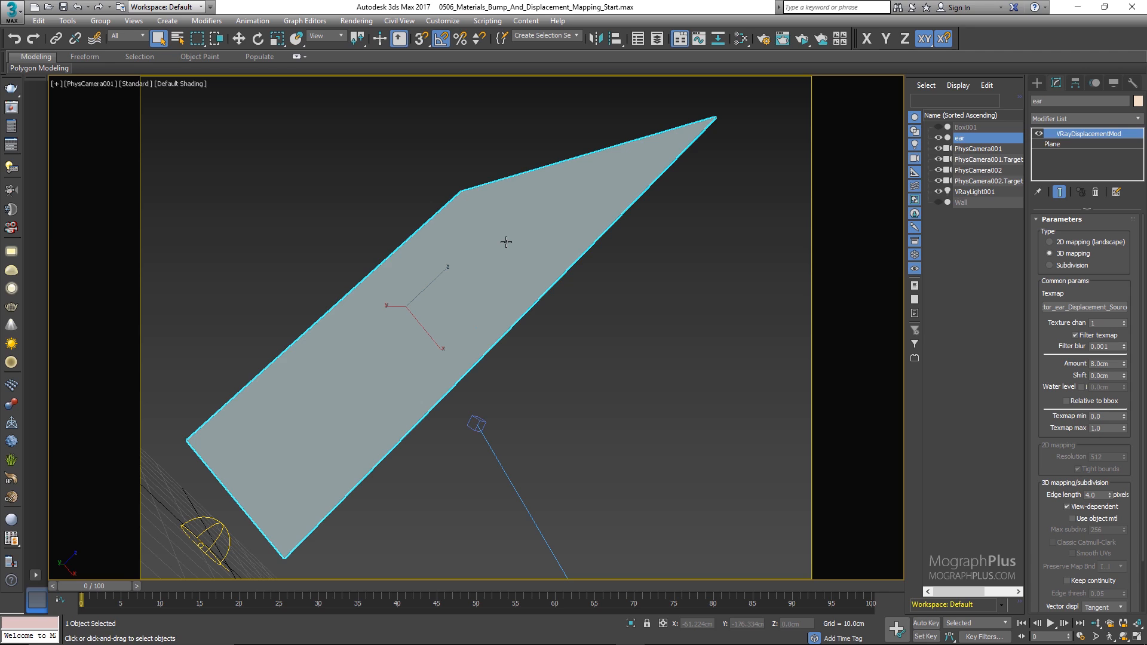
Shift the ear plane across the camera view and rotate it about its Local X axis to face the camera.
key("e")
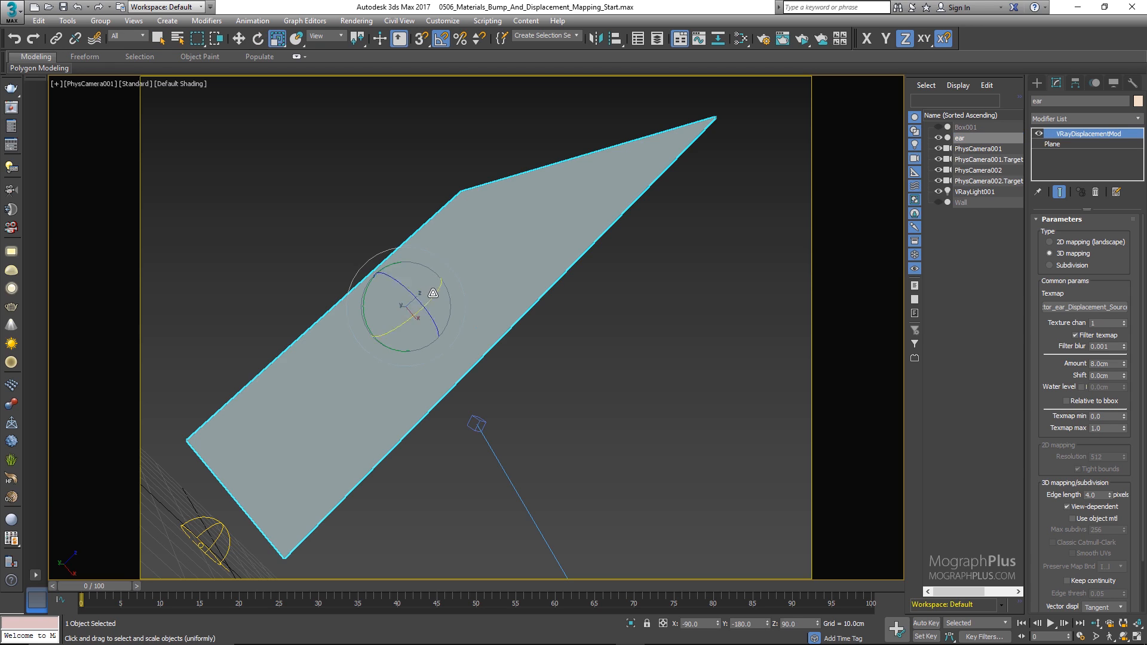
key("r")
key("w")
left_click_drag(431, 306, 480, 315)
key("e")
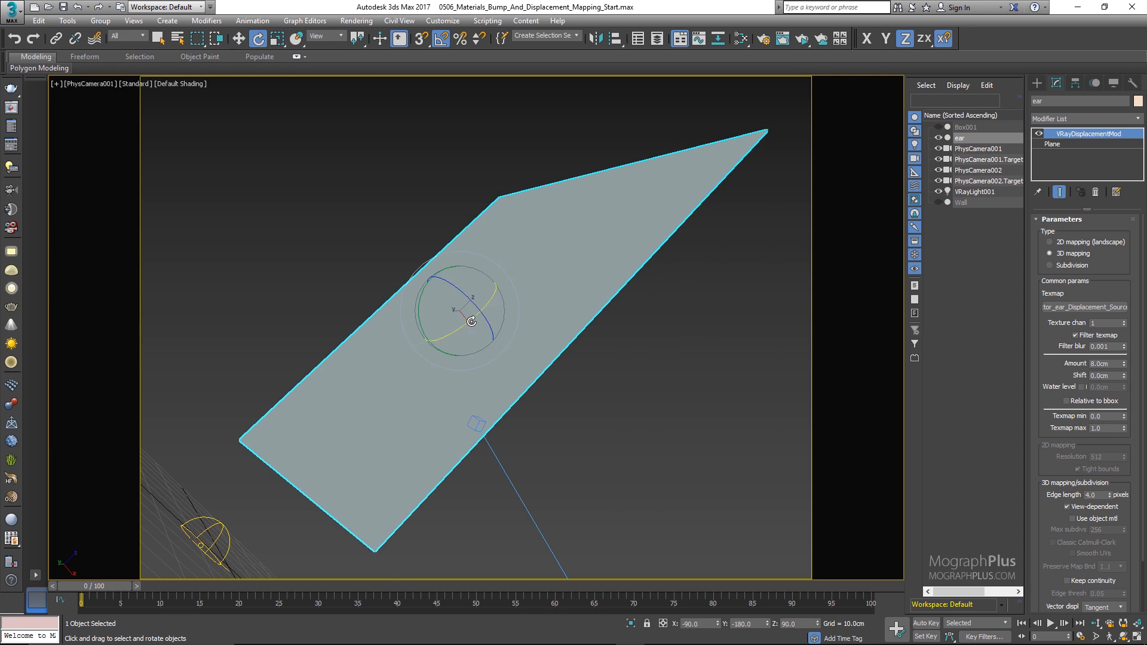
left_click(330, 38)
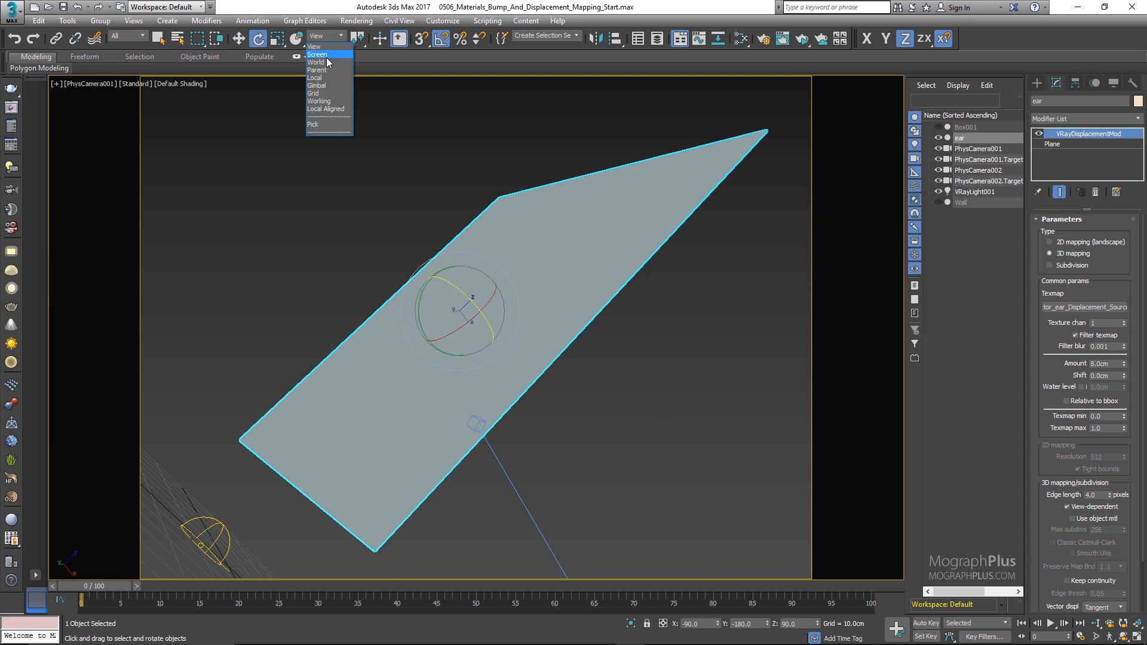
left_click(316, 78)
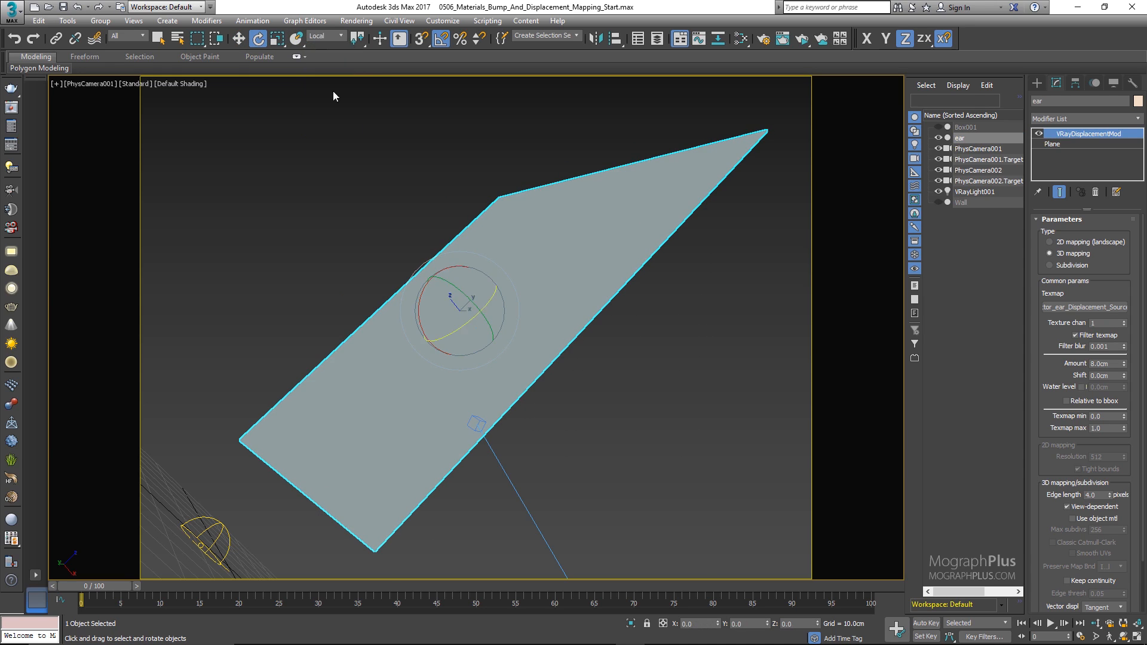
left_click_drag(453, 329, 478, 285)
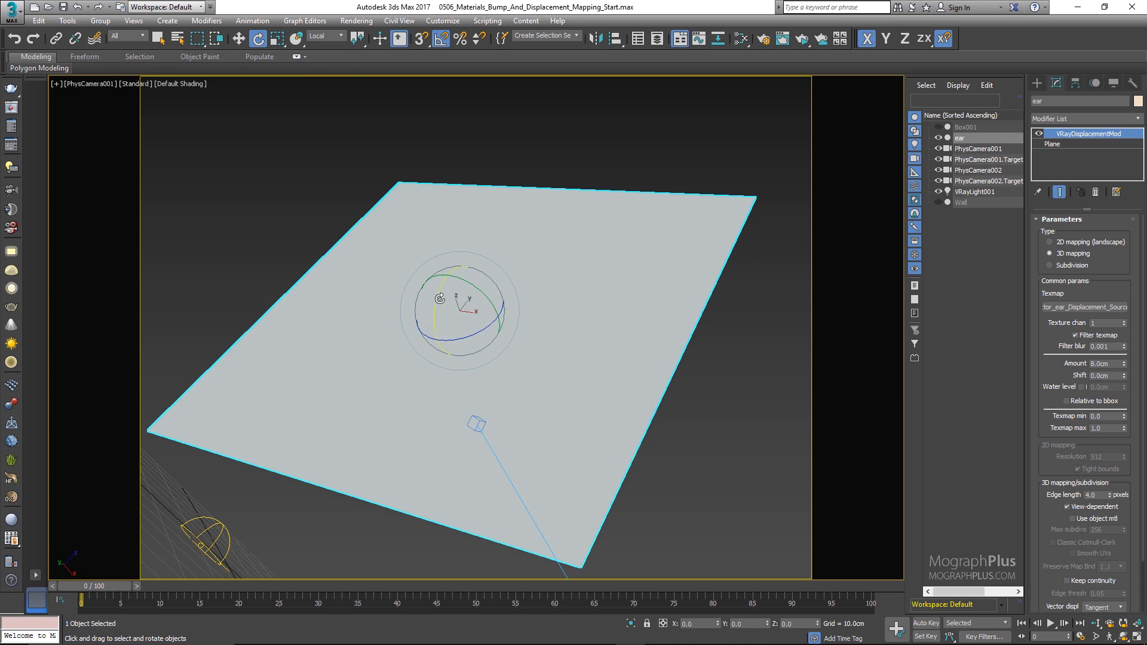
Assign Material #26 to the ear plane and close the material editor.
key("m")
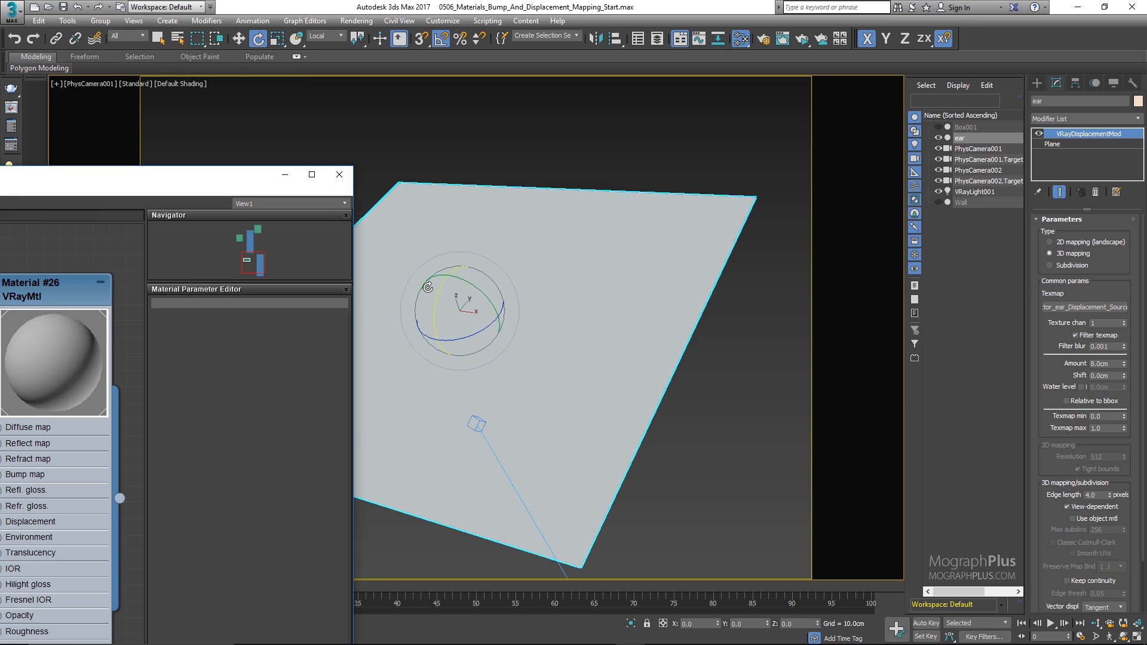
right_click(63, 317)
left_click(60, 316)
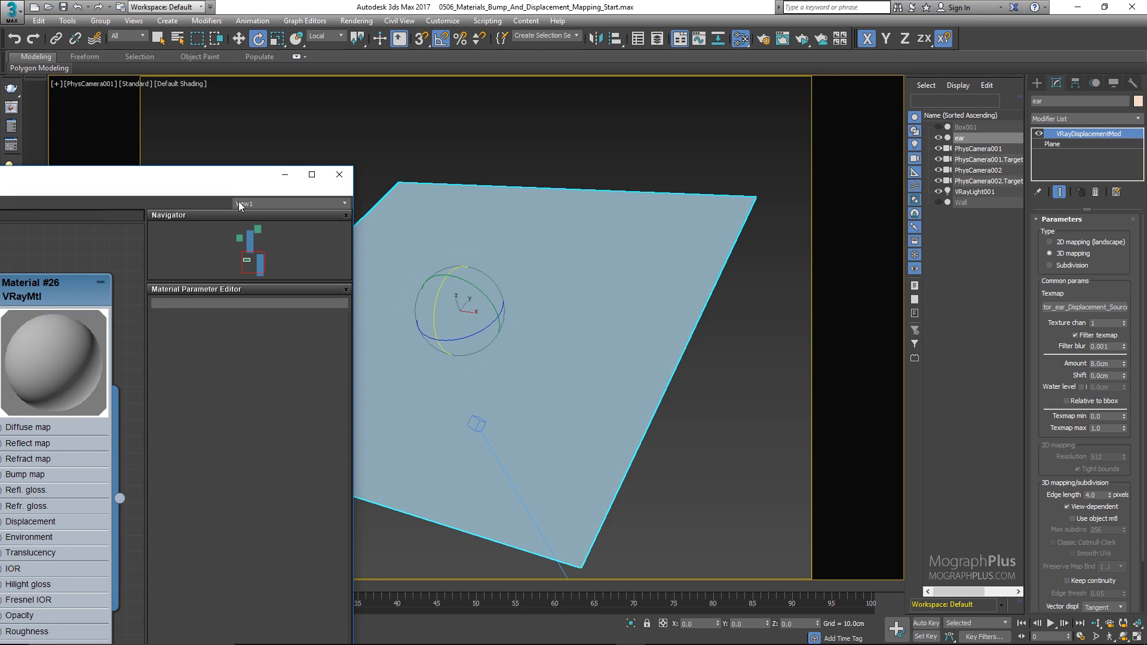
left_click(335, 180)
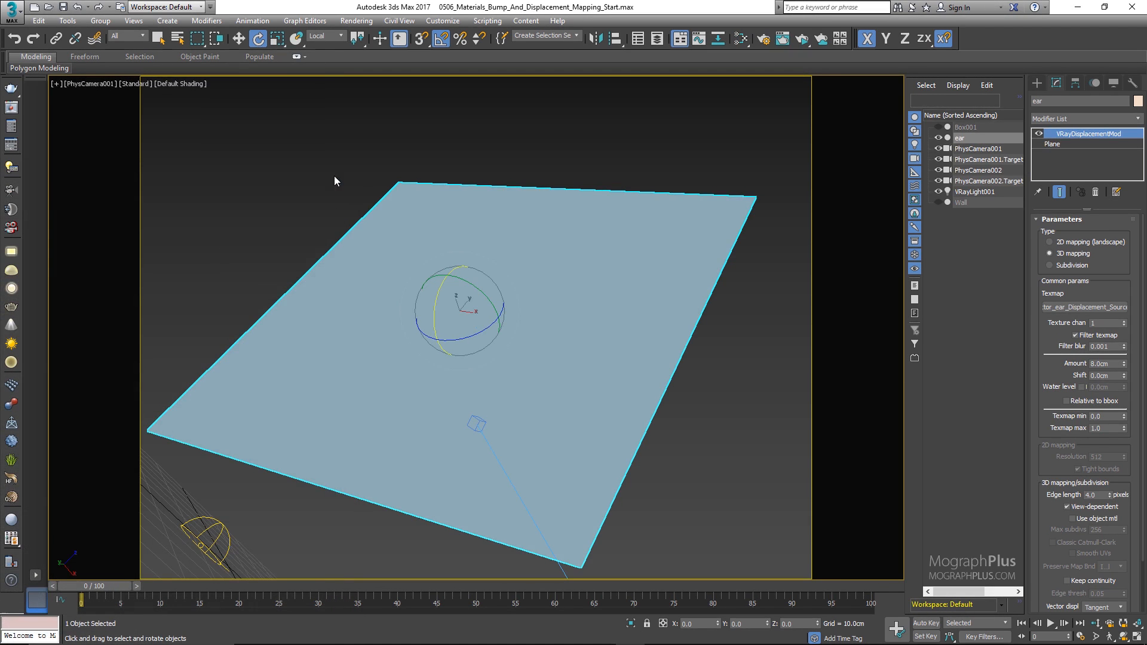
Move the ear plane slightly higher in the camera view, test-render the vector displacement, and stop the render.
key("w")
left_click_drag(473, 309, 499, 284)
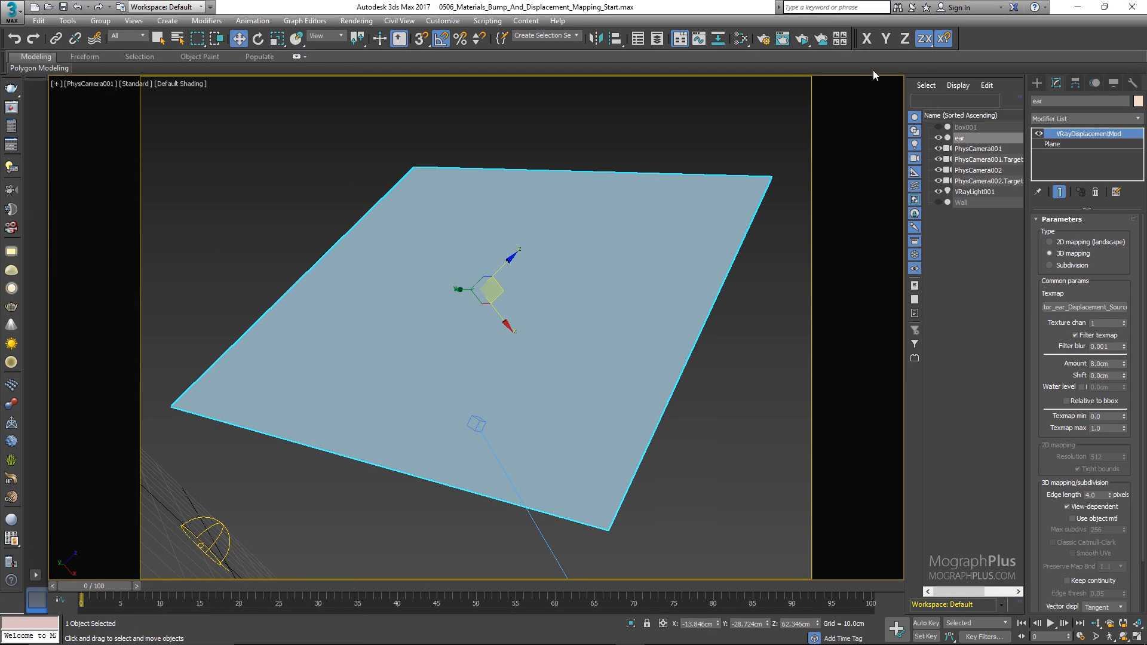
left_click(802, 40)
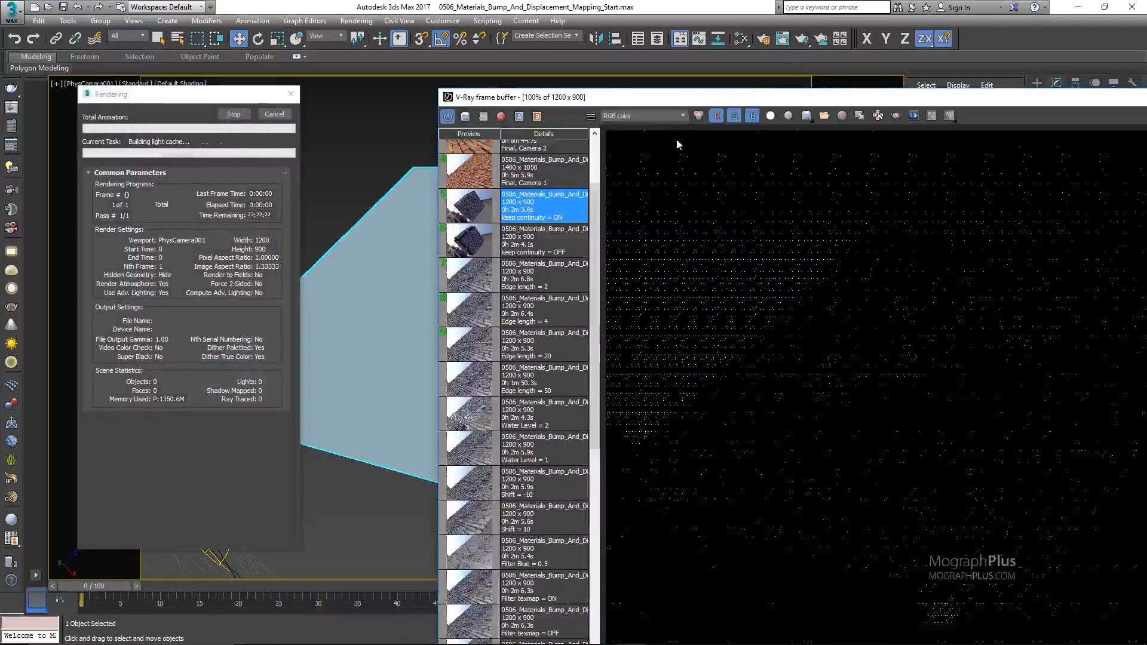
left_click_drag(803, 99, 501, 30)
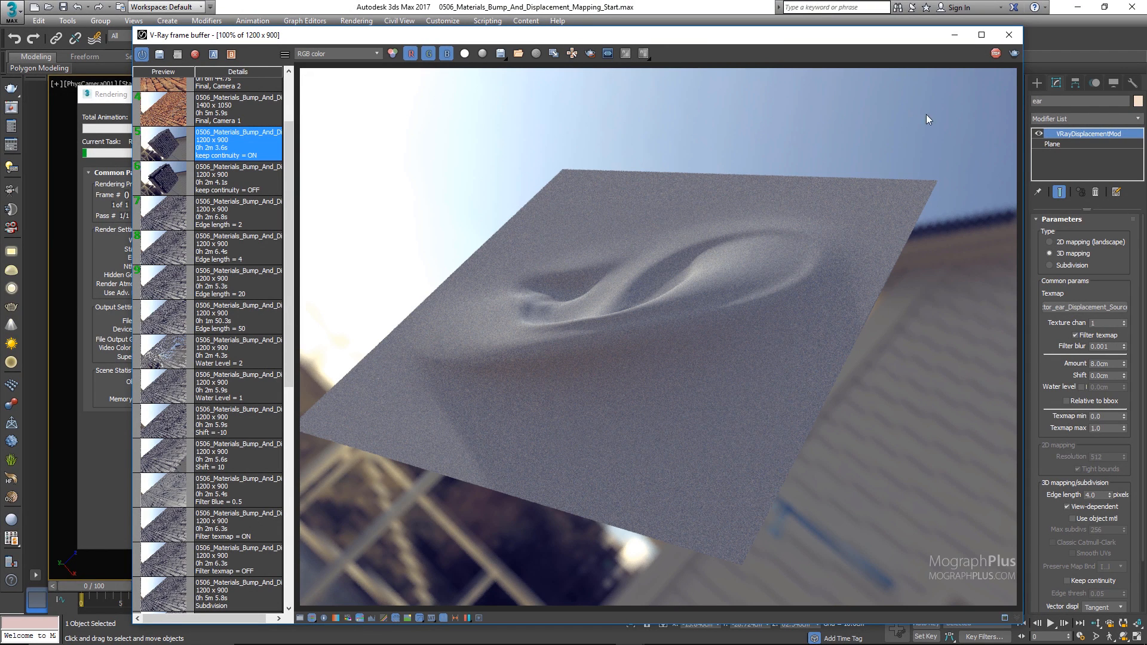
left_click(995, 53)
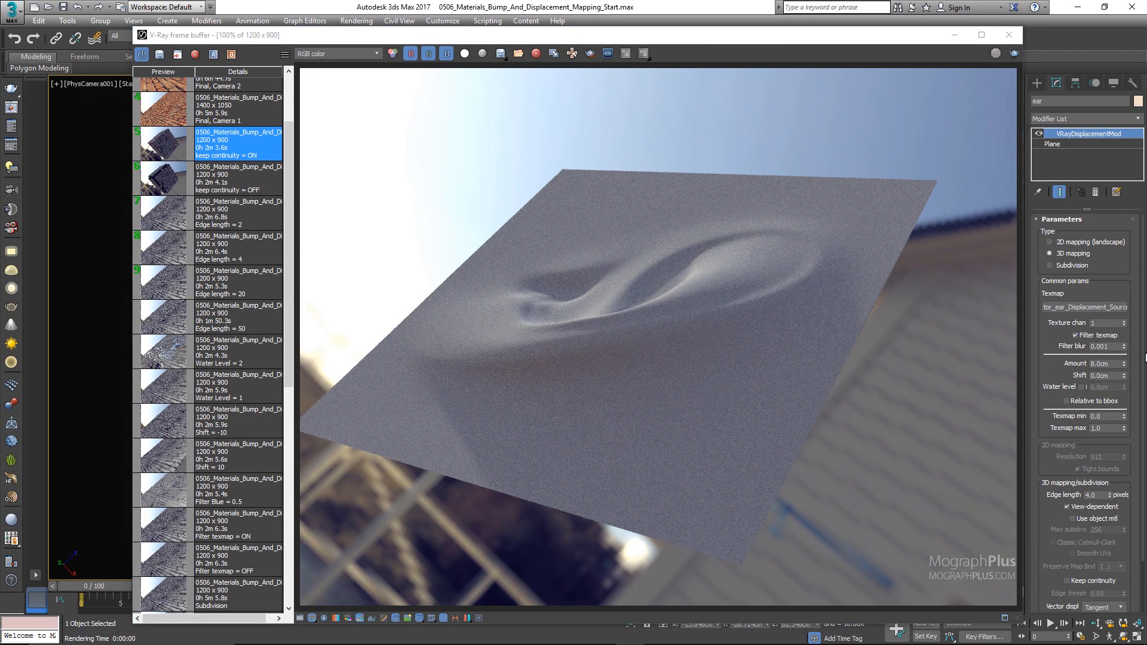
Set the ear plane's displacement Amount to 14 cm, test-render it again, and stop the render.
double_click(1111, 363)
type("20")
double_click(1107, 364)
type("14")
left_click(995, 54)
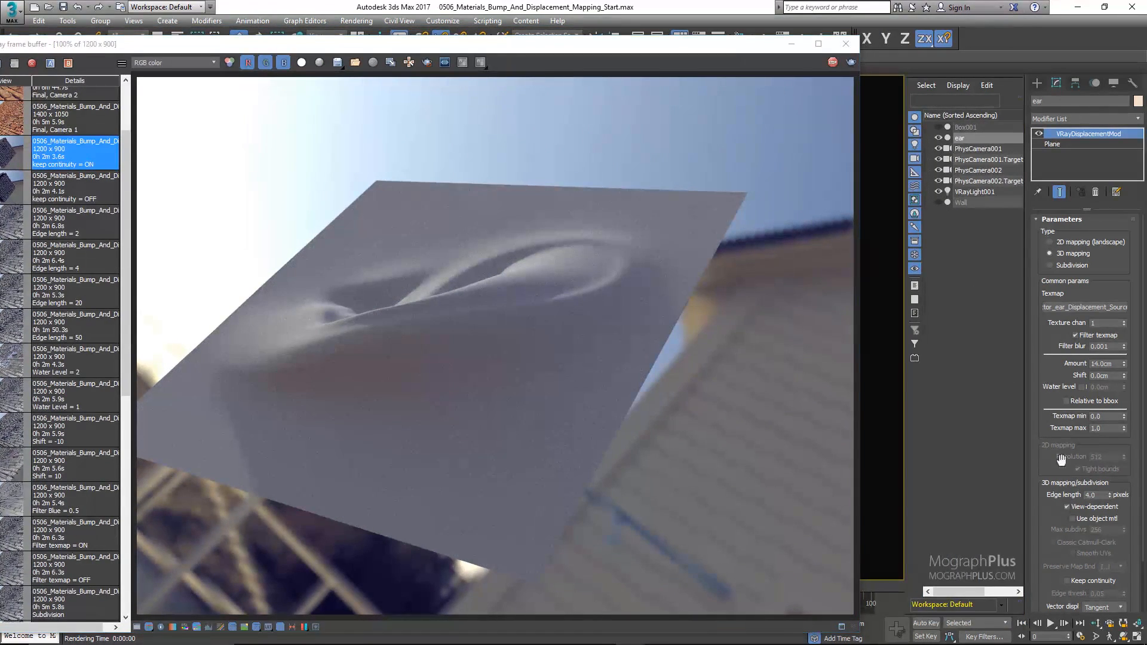
left_click(832, 61)
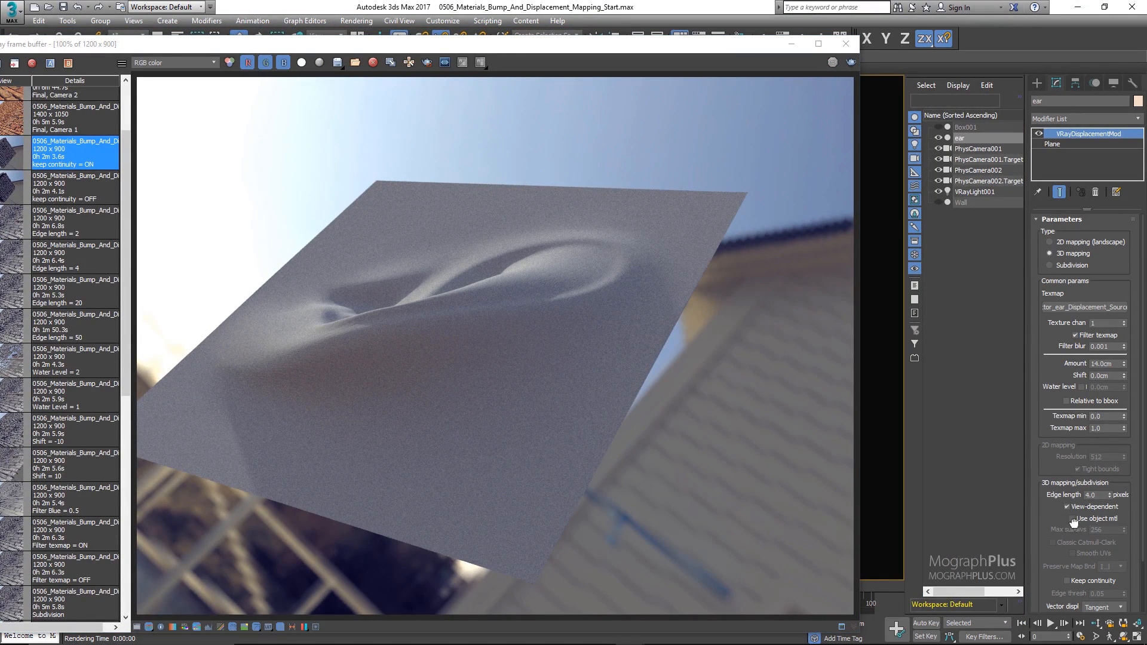
scroll(1073, 521, "down", 3)
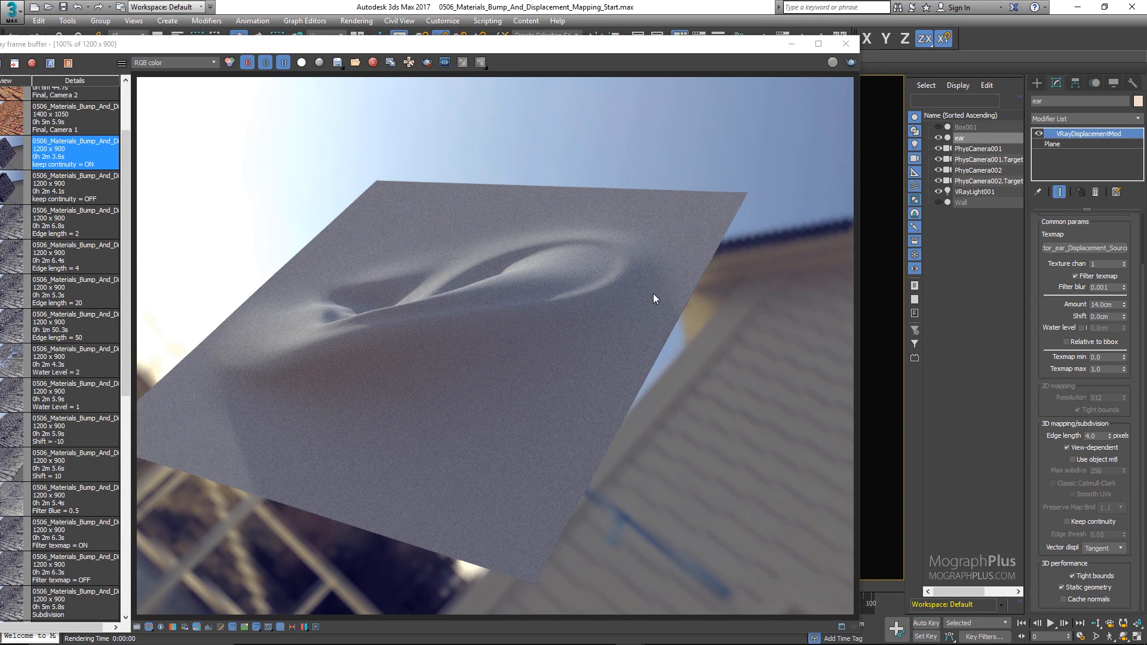
left_click(850, 62)
left_click(831, 62)
left_click_drag(634, 43, 706, 37)
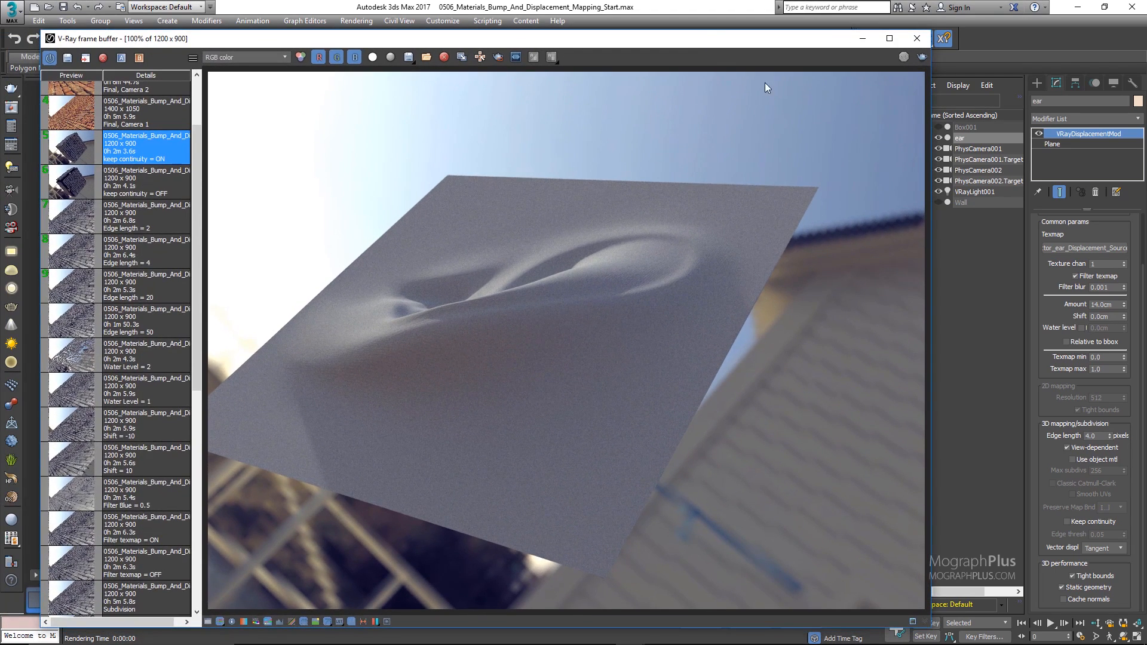
left_click(1092, 589)
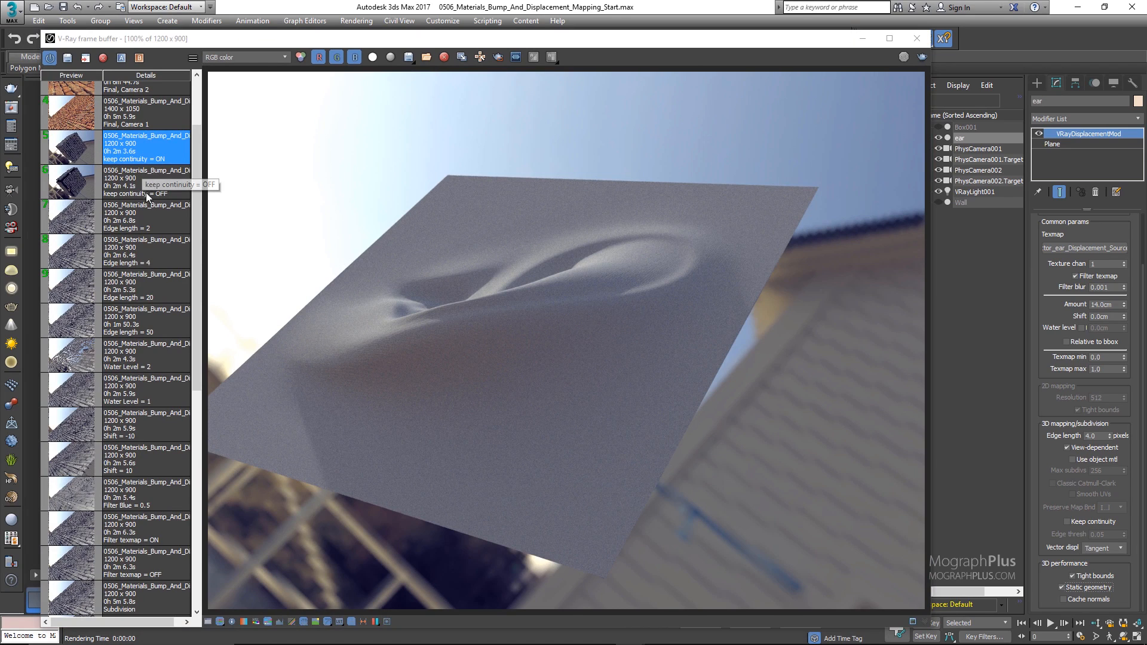
Save the ear render to the frame buffer history and load the stored "keep continuity = ON" render.
left_click(67, 59)
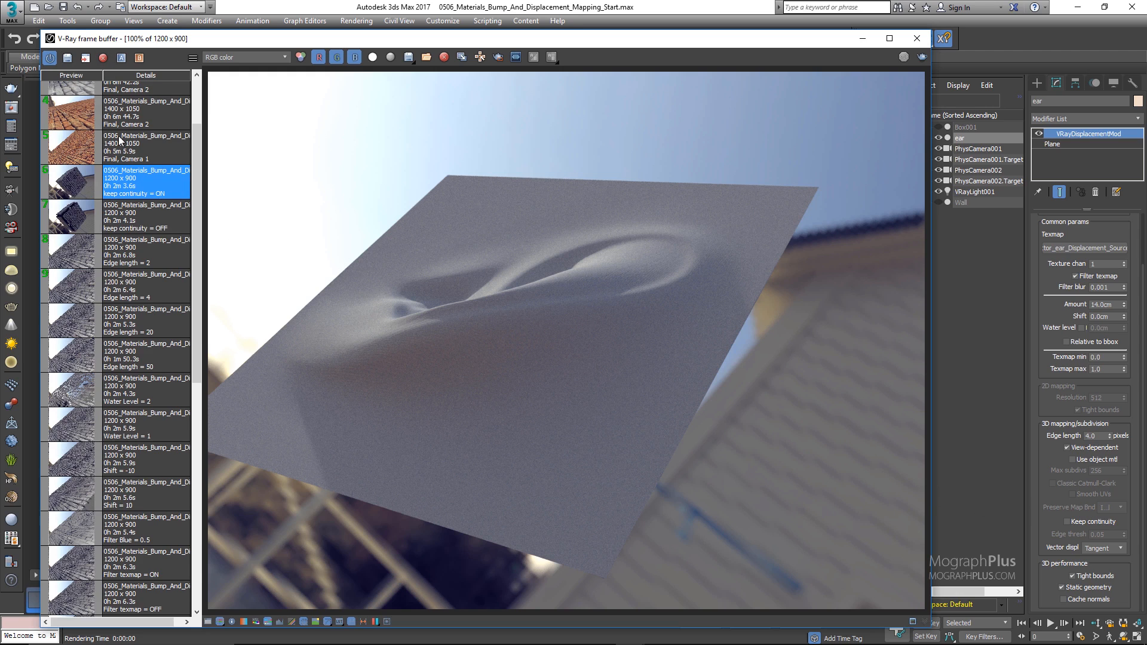
scroll(108, 182, "up", 3)
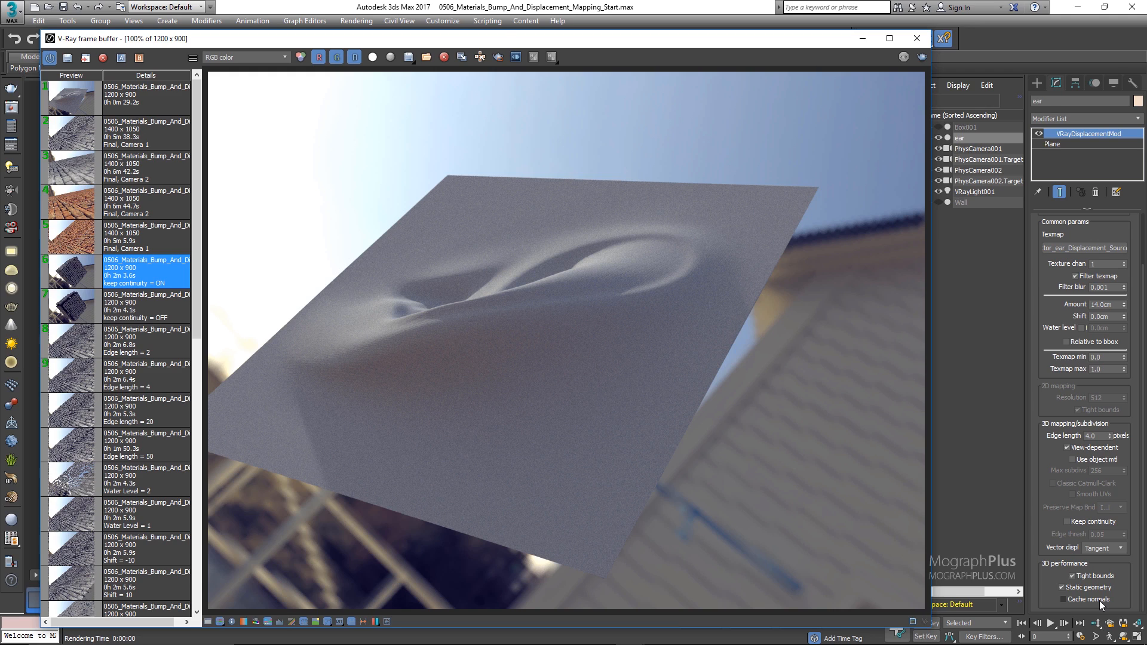
double_click(73, 277)
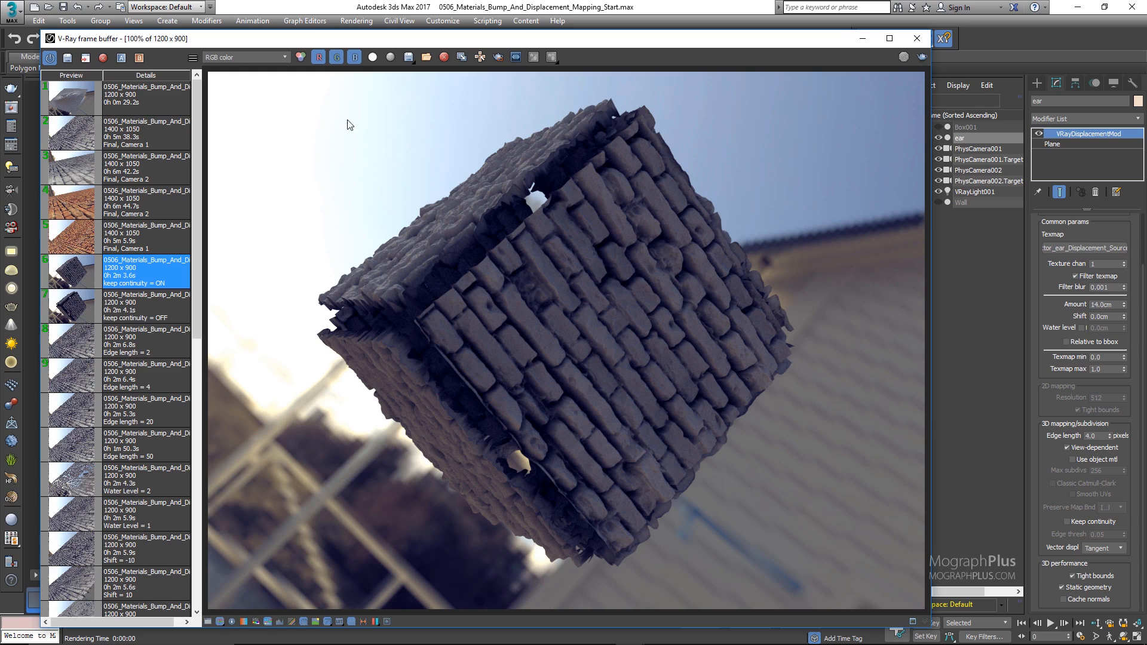
Hide the ear plane, show the Wall object, and close the V-Ray frame buffer.
left_click(541, 5)
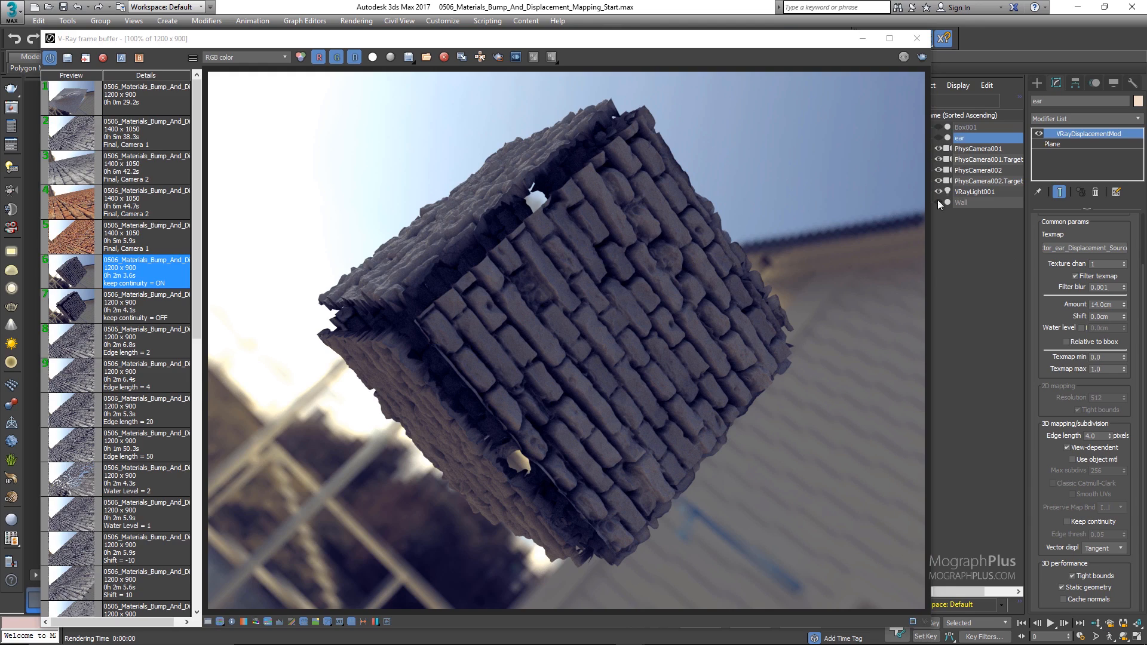
left_click_drag(780, 41, 768, 286)
left_click(906, 284)
Duplicate the Map #0 bitmap node in the Slate Material Editor and connect the copy to Material #25's Diffuse map.
key("m")
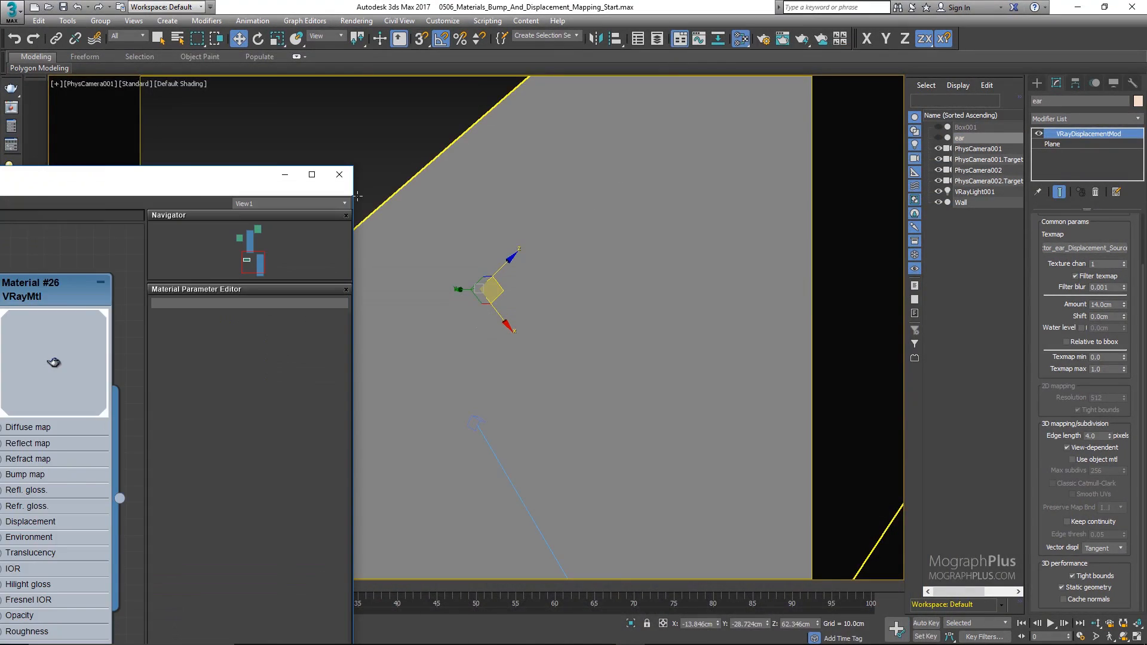
left_click_drag(108, 179, 631, 142)
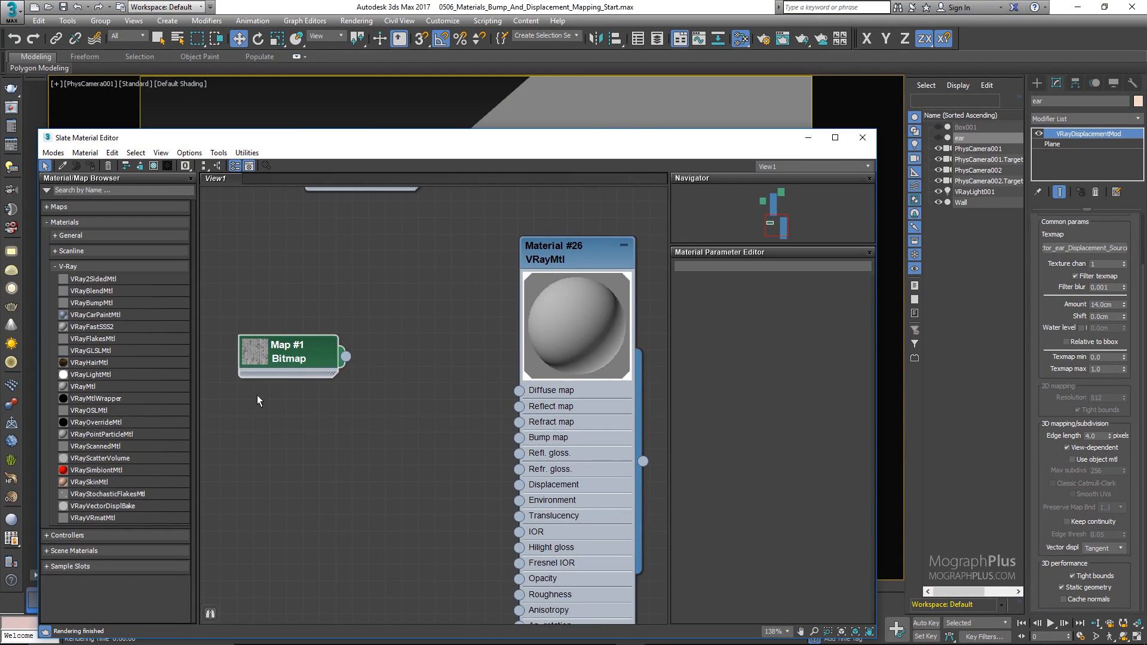
scroll(257, 396, "down", 1)
middle_click_drag(335, 336, 233, 316)
scroll(320, 391, "down", 4)
middle_click_drag(320, 392, 445, 445)
scroll(302, 324, "down", 1)
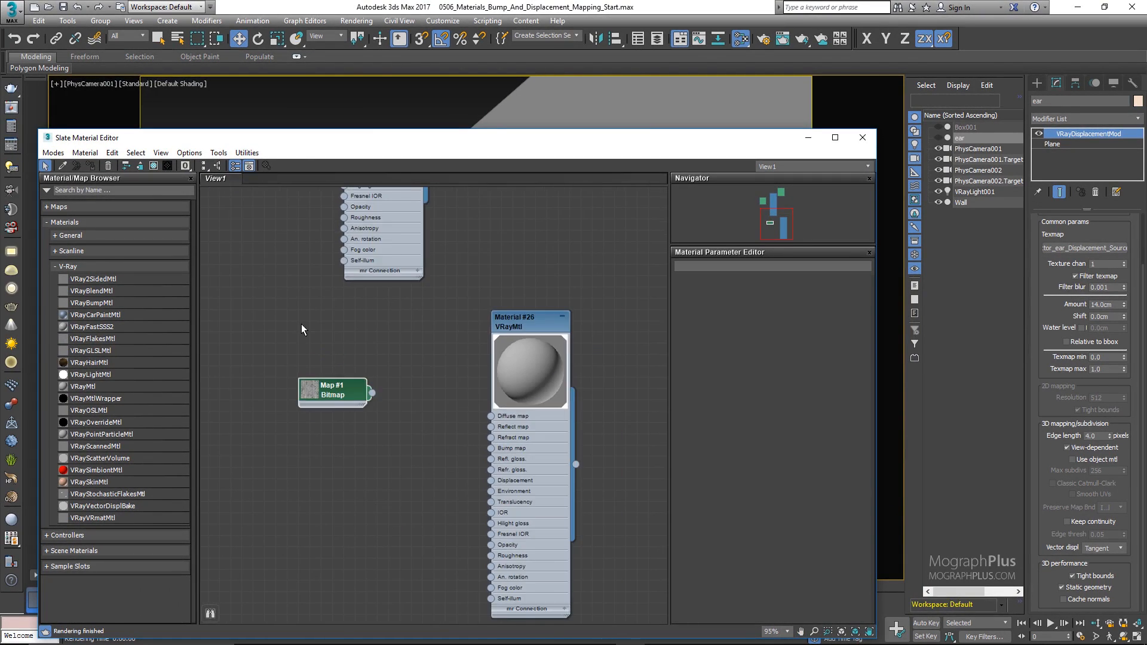
middle_click_drag(301, 323, 413, 495)
middle_click_drag(348, 360, 453, 551)
mouse_move(459, 393)
left_mouse_down()
mouse_move(416, 387)
mouse_move(401, 267)
left_mouse_up()
left_click(402, 389)
left_click_drag(383, 440, 355, 484)
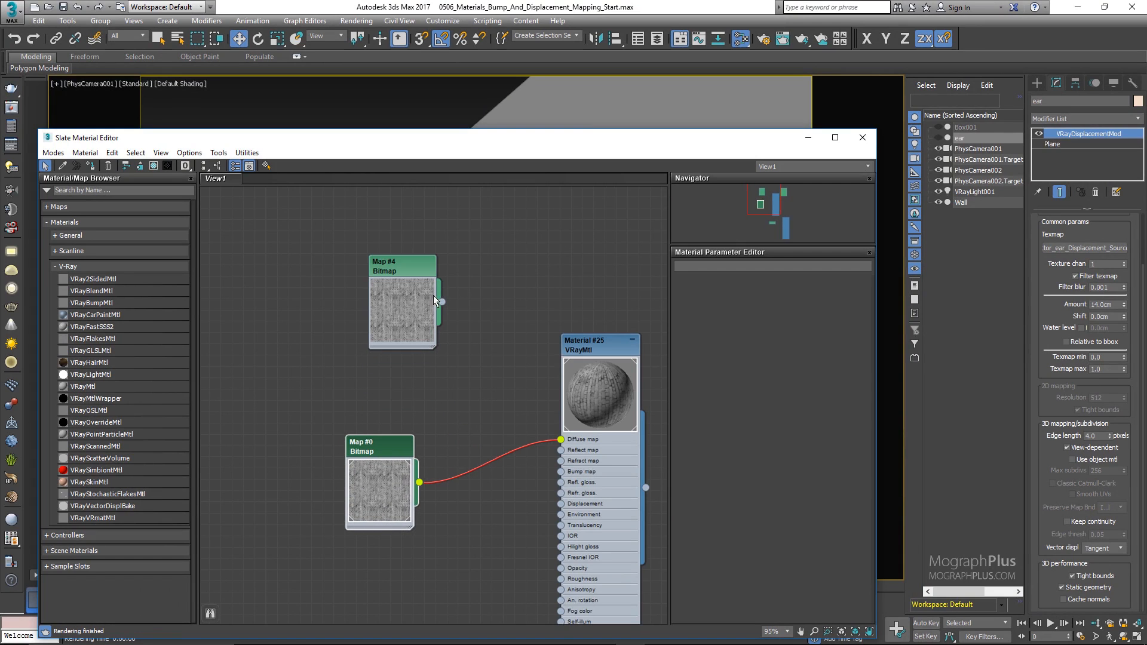
left_click_drag(442, 301, 561, 440)
Replace the copied bitmap node's image with Brick_Diffuse.jpg.
left_click(400, 263)
double_click(399, 263)
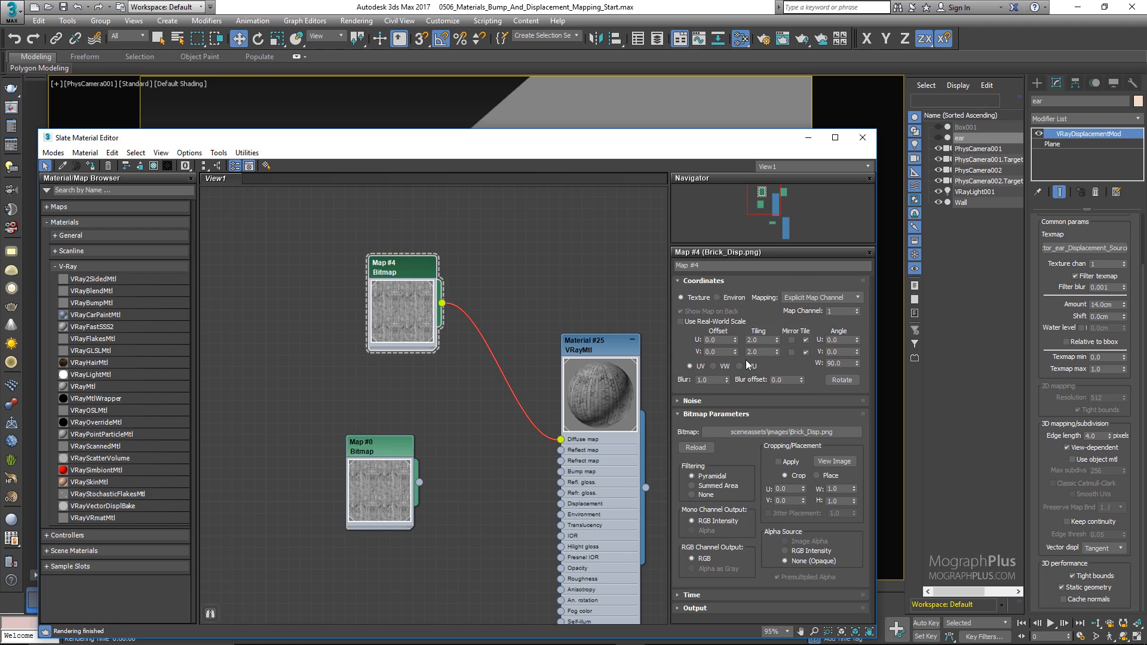
left_click(808, 431)
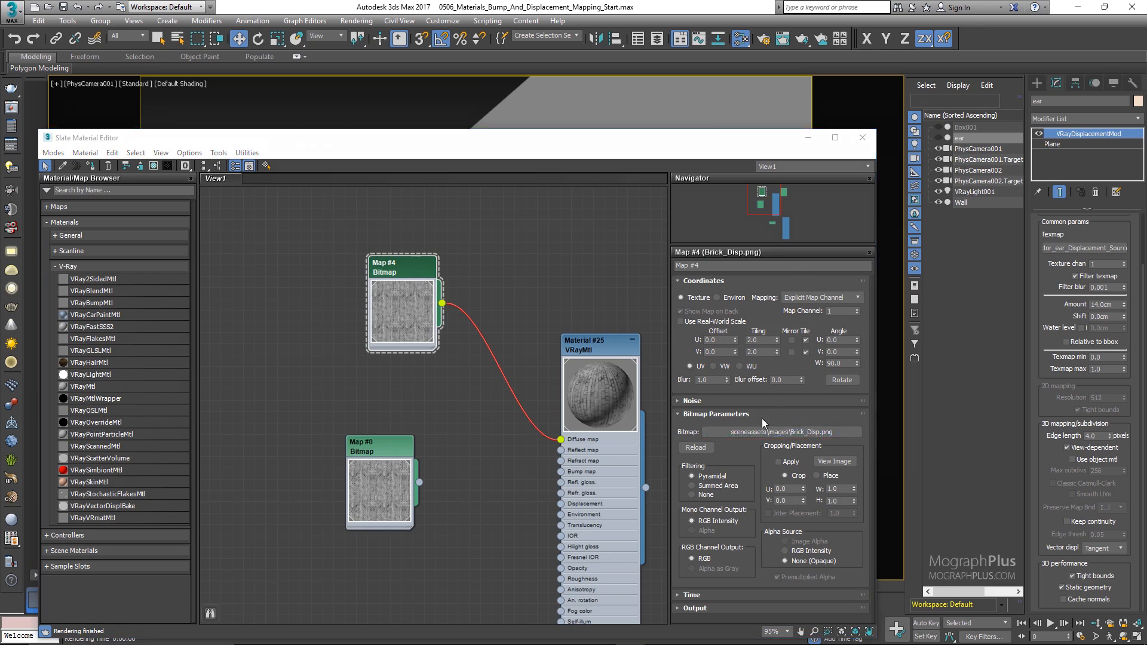
scroll(543, 333, "down", 5)
double_click(523, 271)
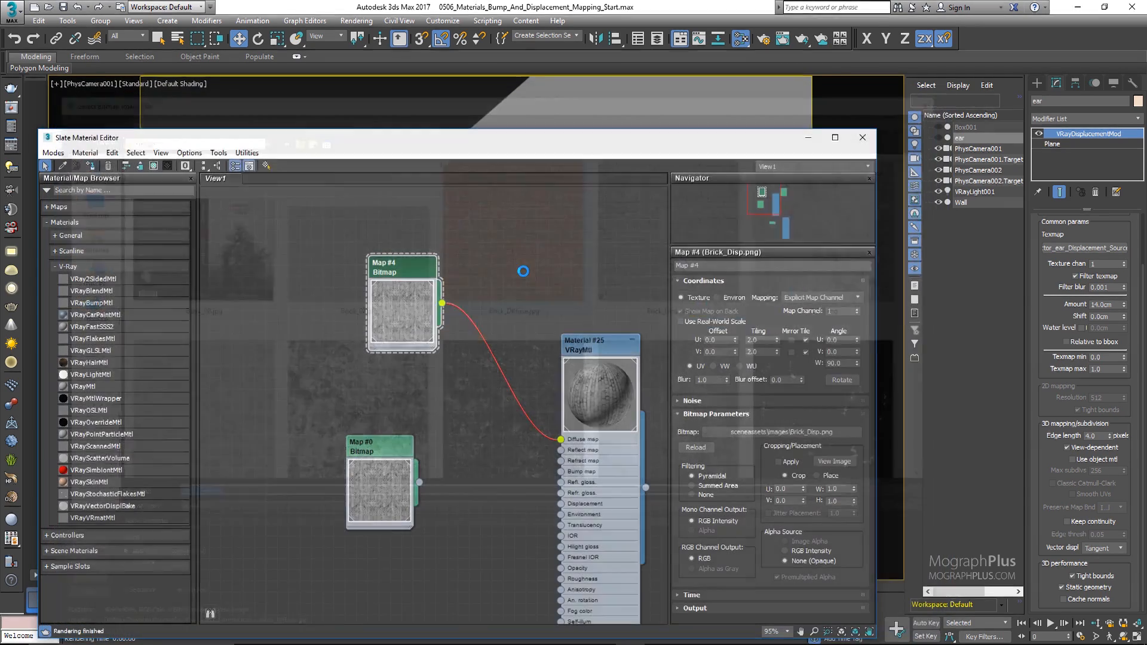
Turn on Show Shaded Material in Viewport for the Brick_Diffuse.jpg bitmap and shift the editor window to uncover the view.
right_click(408, 269)
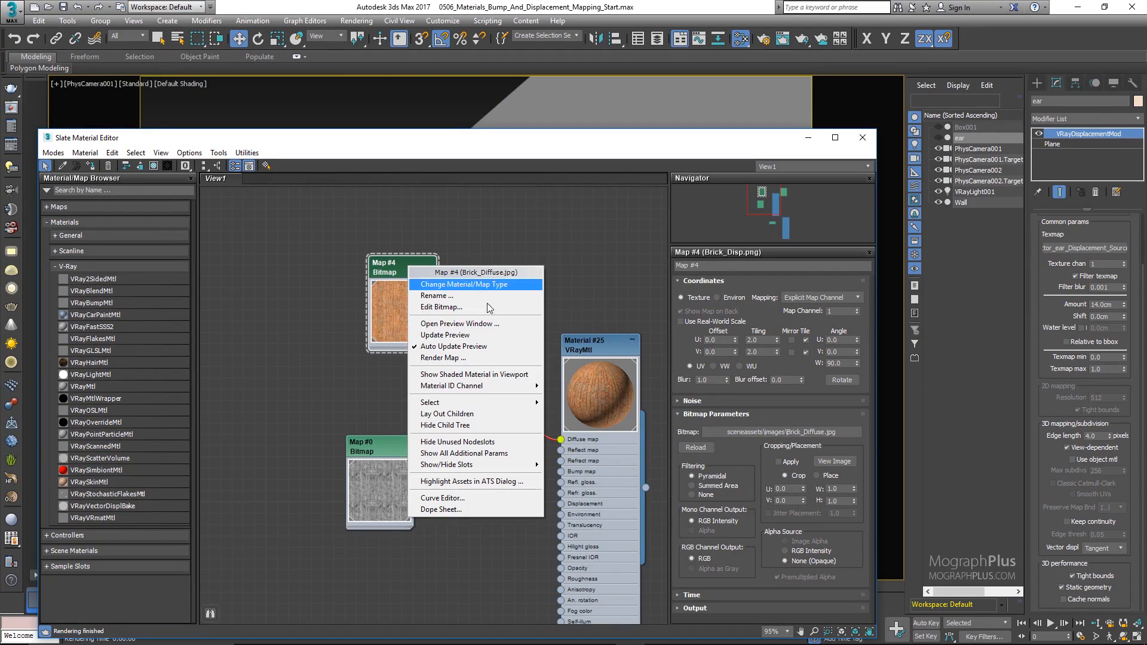
left_click(515, 348)
left_click_drag(599, 160, 638, 97)
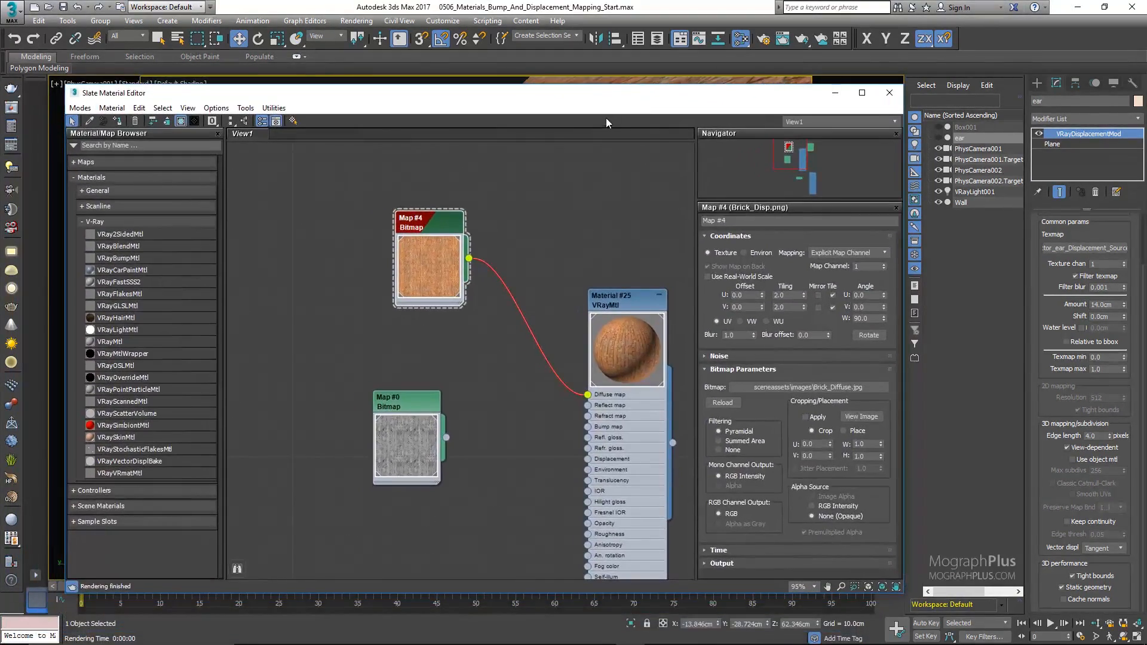
Move the Material #25 node closer to the bitmaps, show its parameters, hide its unused slots, and close the Slate Material Editor.
left_click_drag(611, 306, 586, 260)
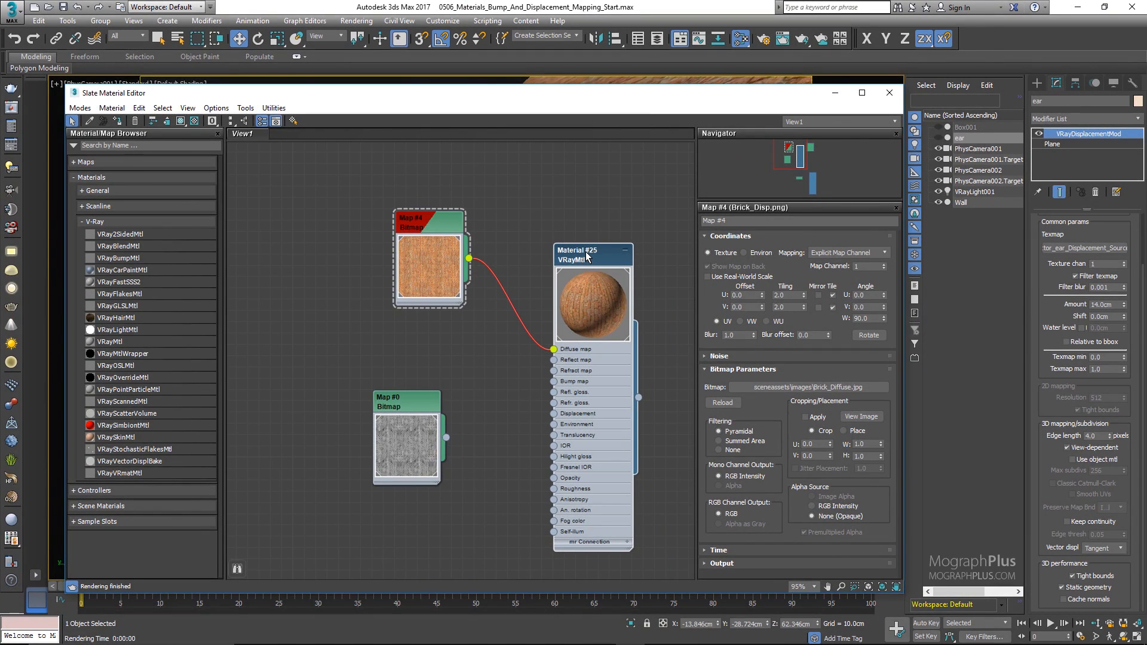
double_click(587, 257)
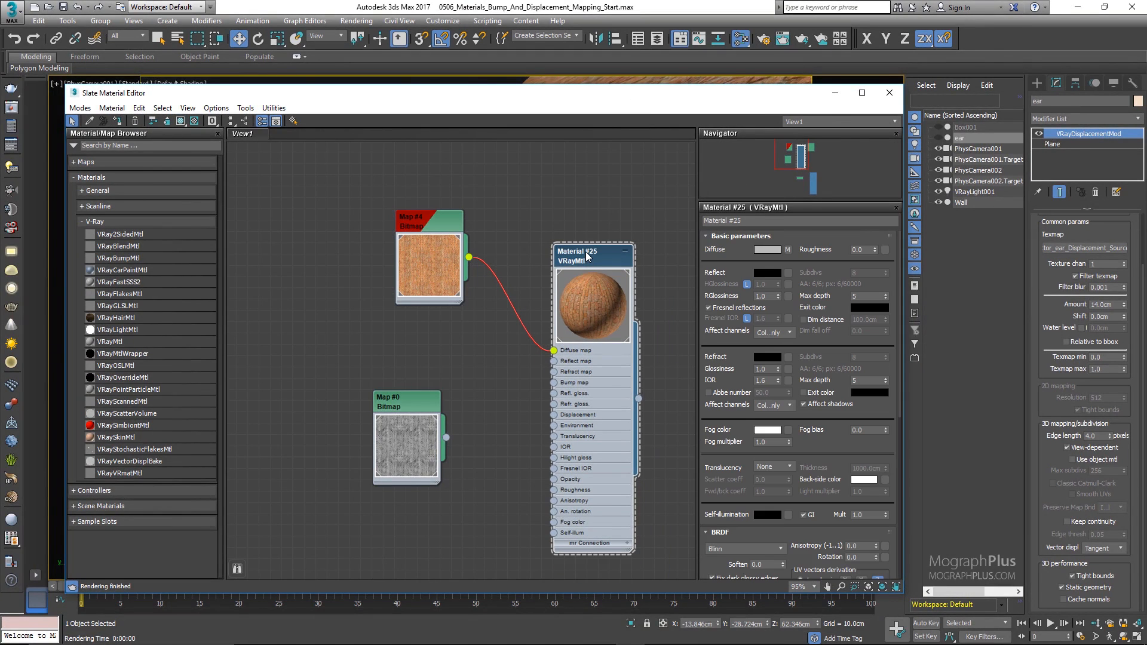
key("h")
left_click(890, 93)
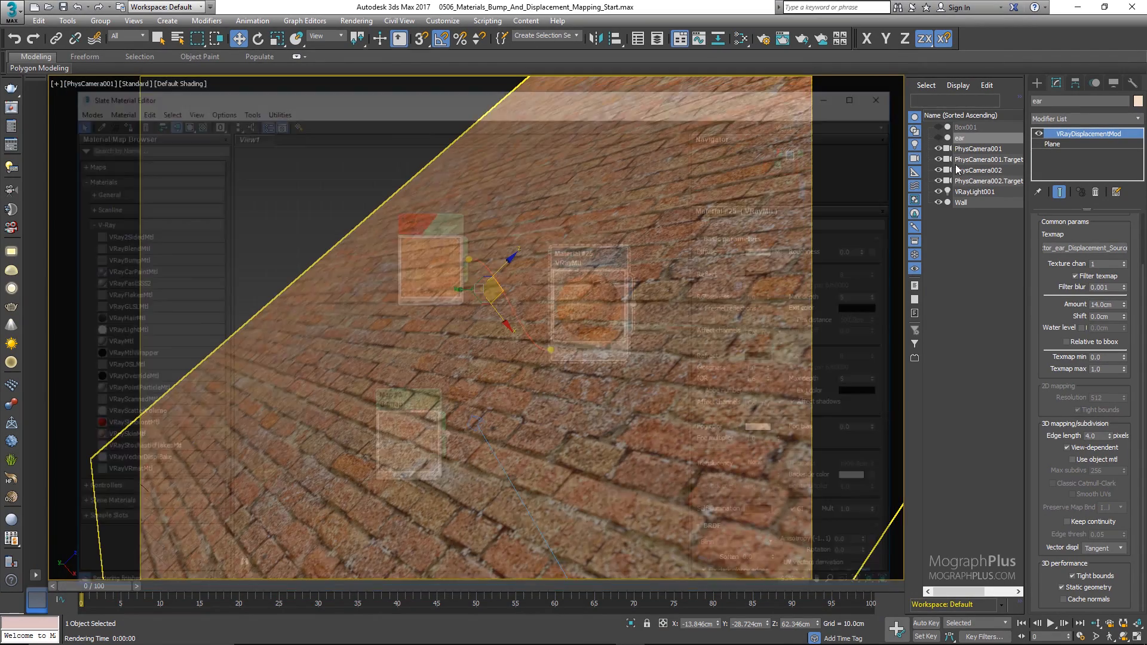
Select the Wall object and set its VRayDisplacementMod amount to 4 cm.
left_click(973, 203)
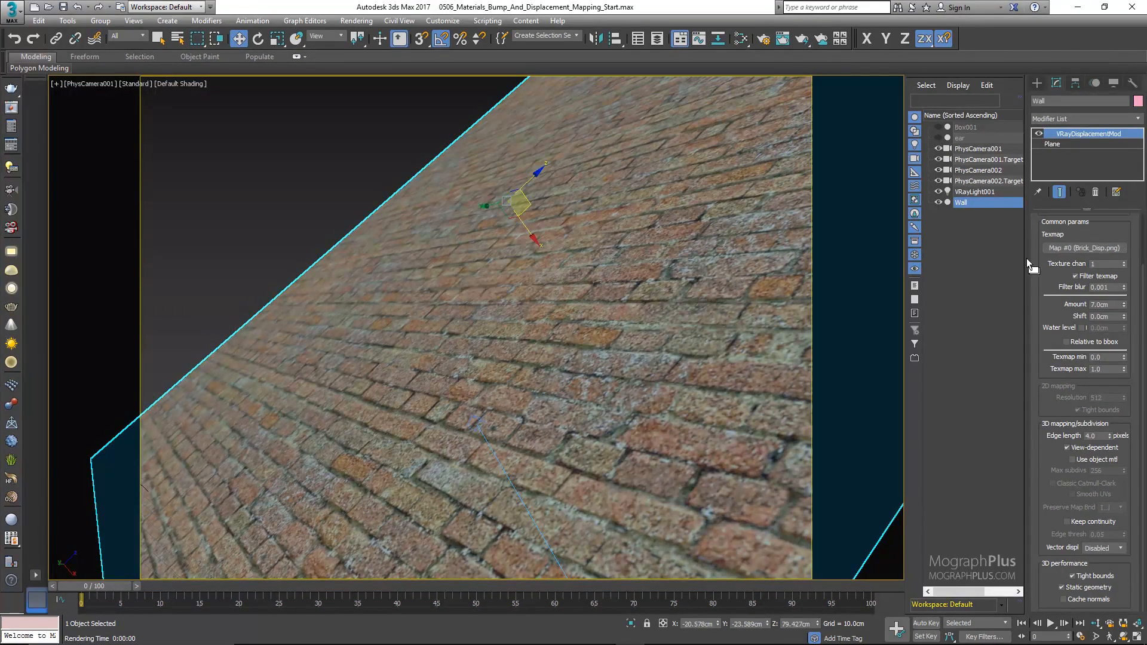
double_click(1105, 305)
type("4")
Show the textured "Final, Camera 1" render from the history in a maximized V-Ray frame buffer at 100% zoom.
left_click(11, 107)
left_click_drag(244, 284, 299, 133)
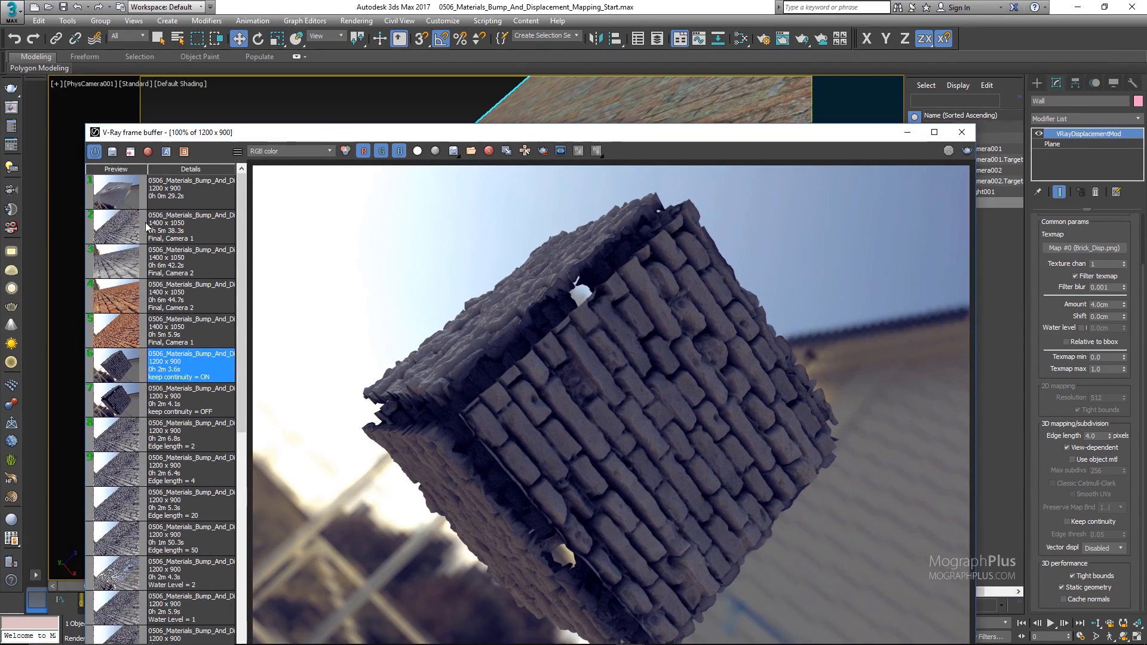
left_click(129, 338)
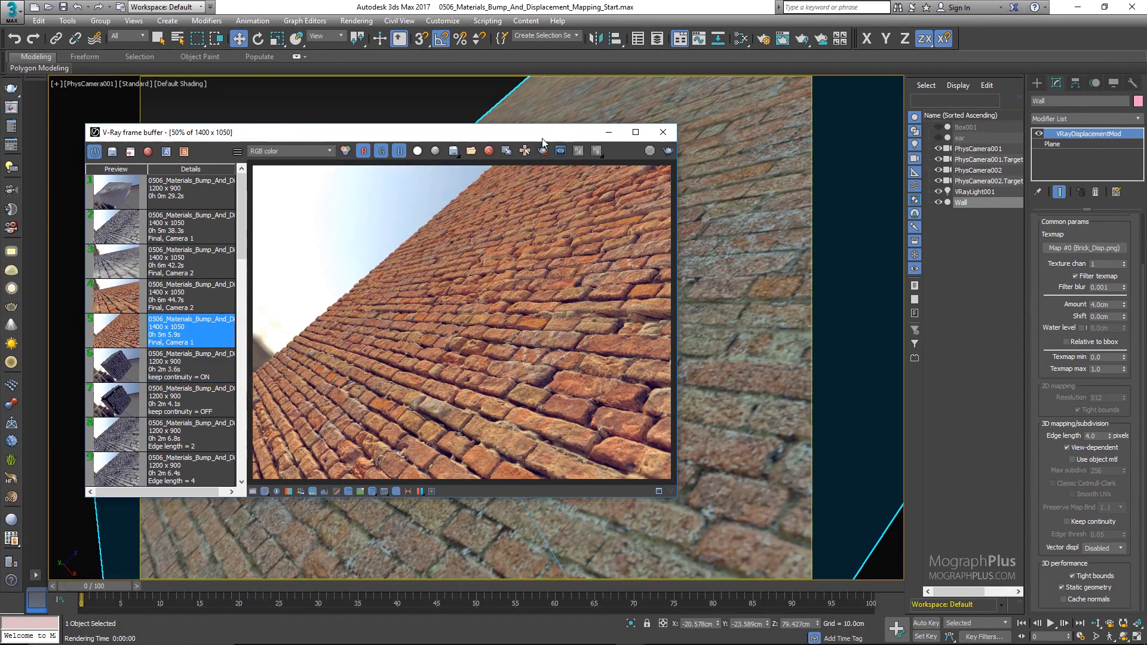
double_click(542, 136)
scroll(628, 264, "up", 1)
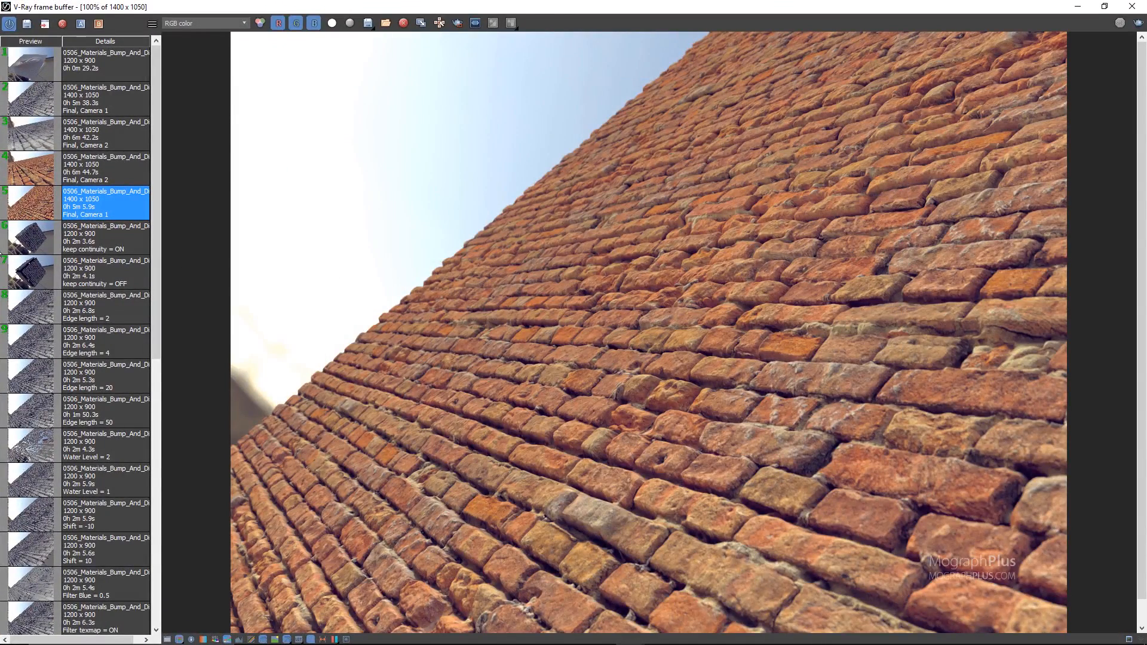
Compare the textured "Final, Camera 2" render with the untextured final renders of both cameras in the history.
left_click(24, 166)
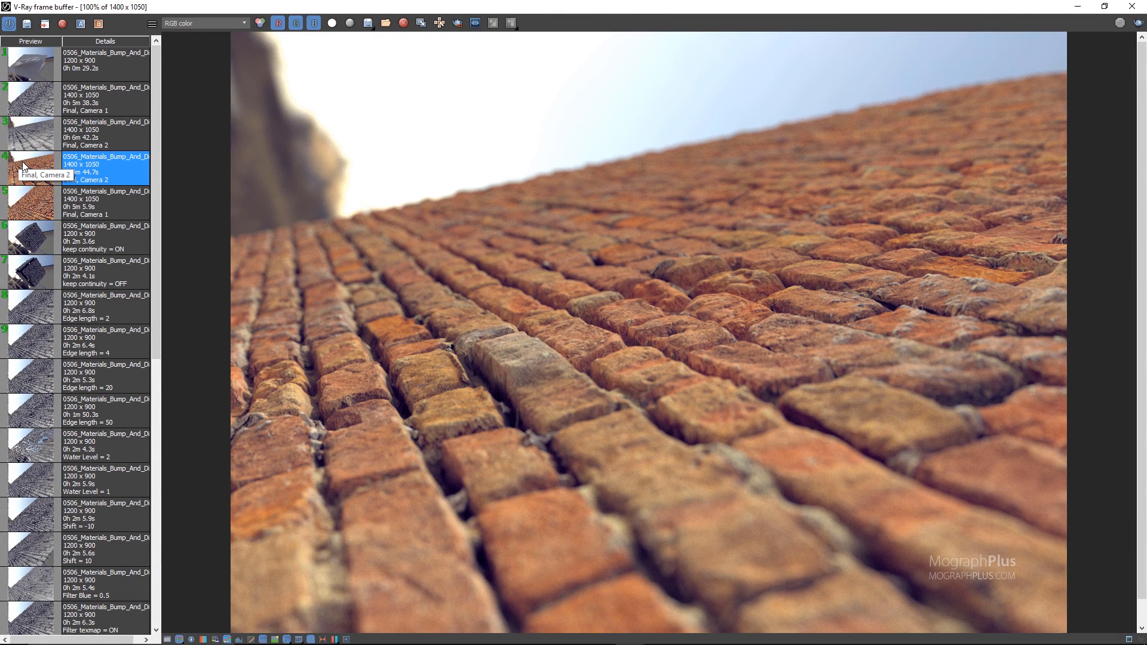
left_click(34, 133)
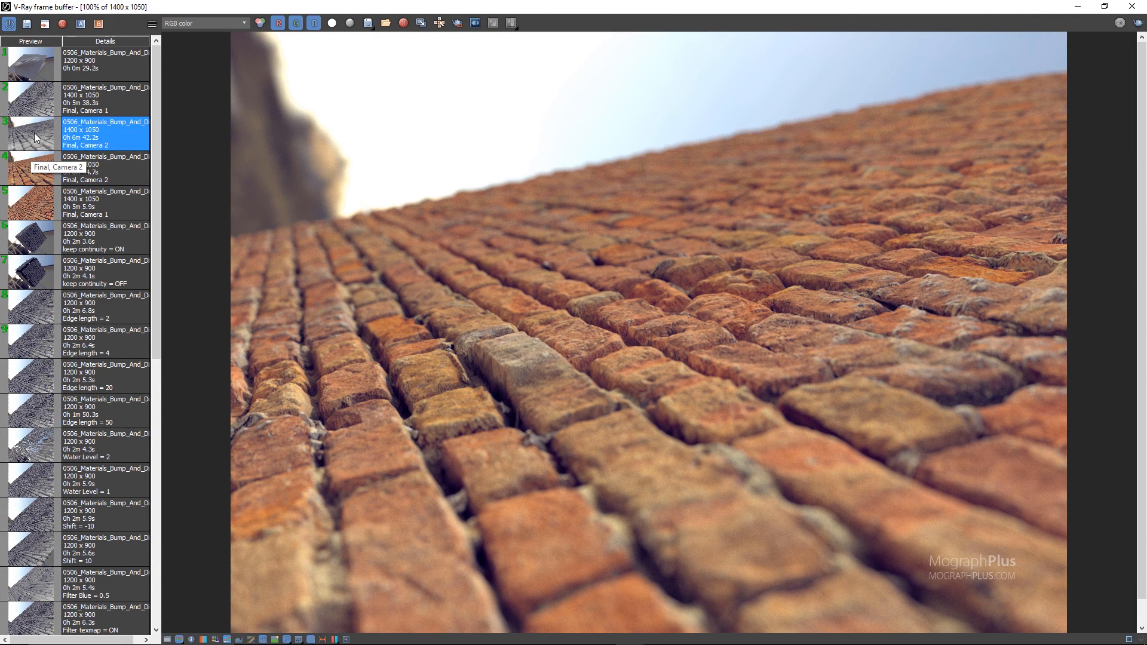
left_click(35, 106)
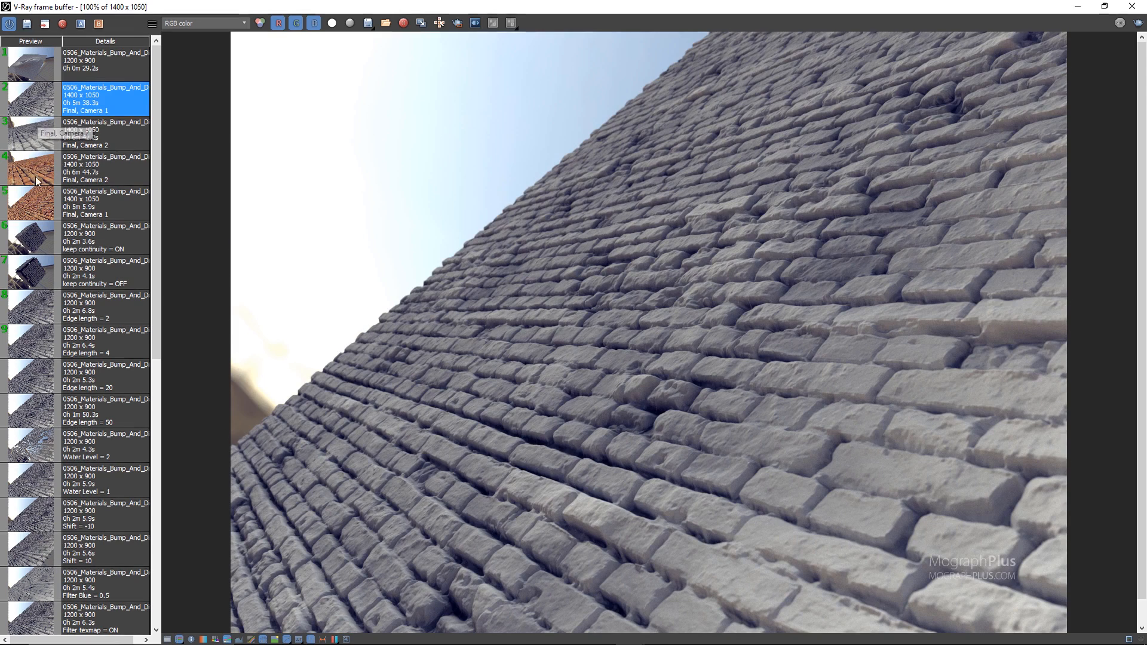
left_click(28, 172)
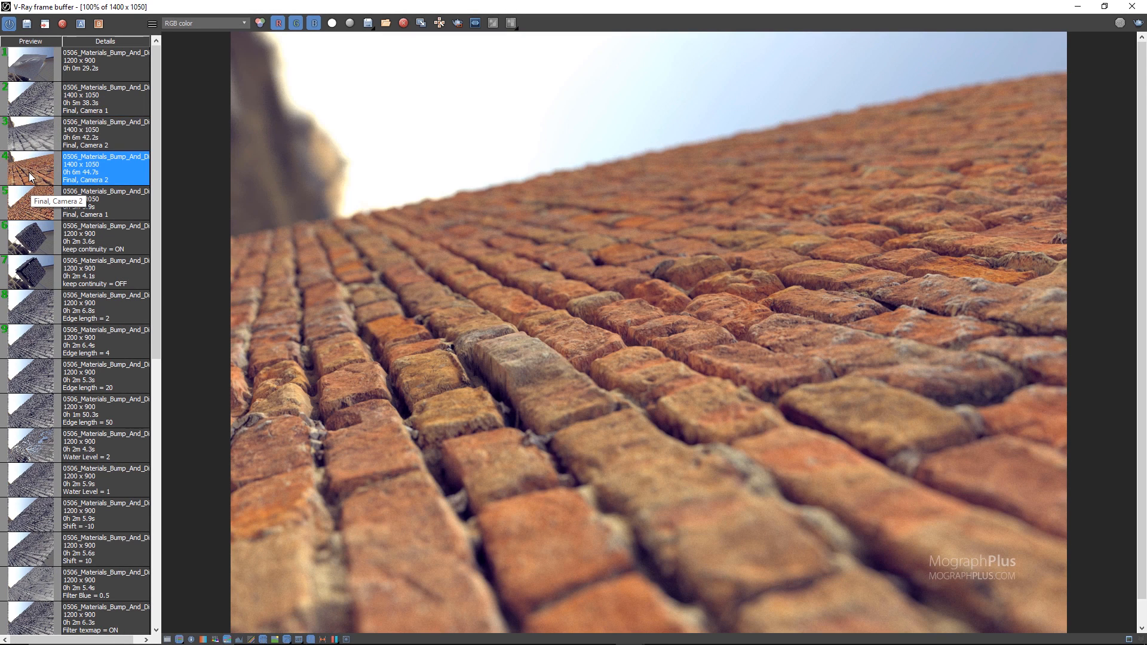